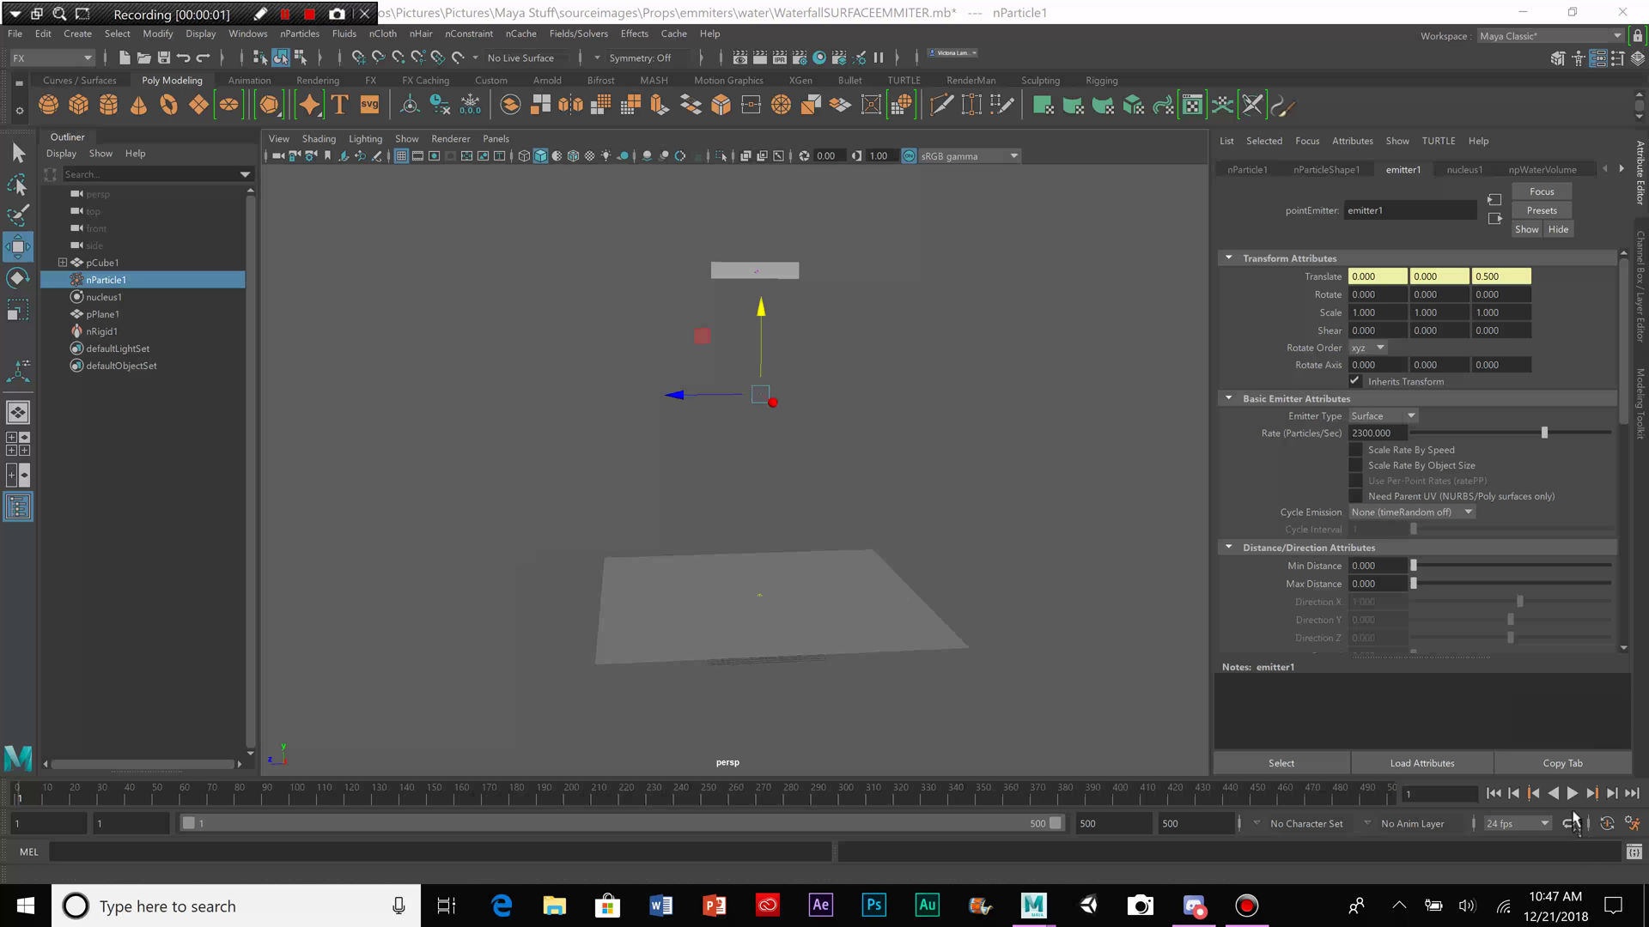
# Step: Play the finished blue waterfall simulation and pause it at frame 116
pyautogui.click(1572, 794)
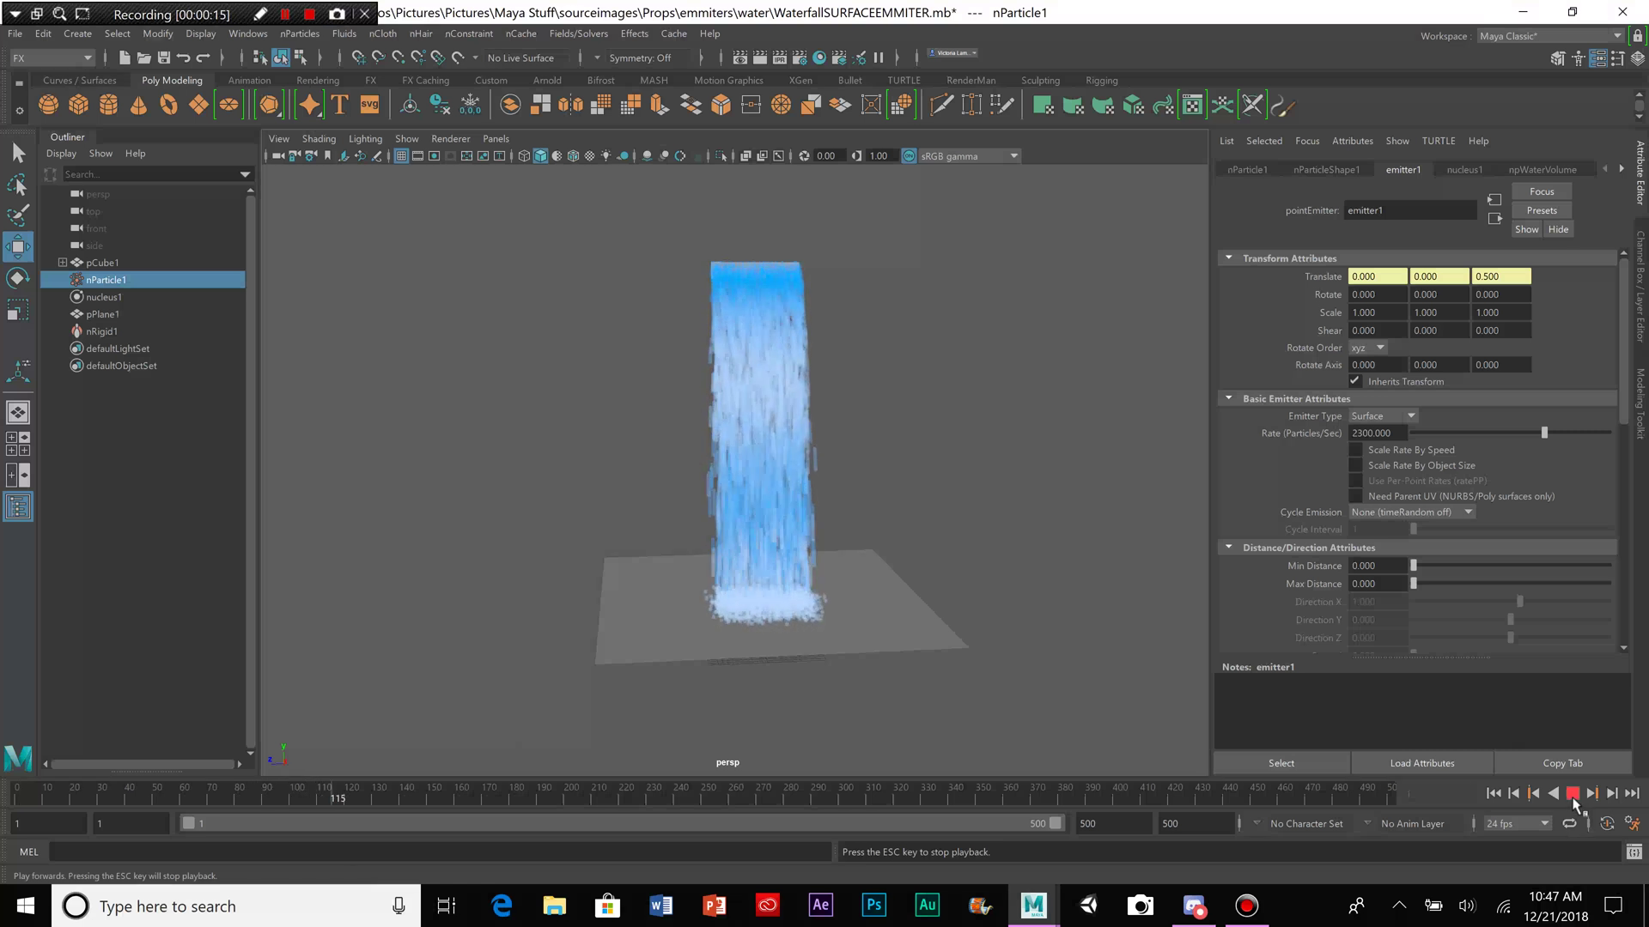
pyautogui.click(1573, 795)
# Step: Switch to the second Maya window holding an empty scene
pyautogui.moveTo(1026, 915)
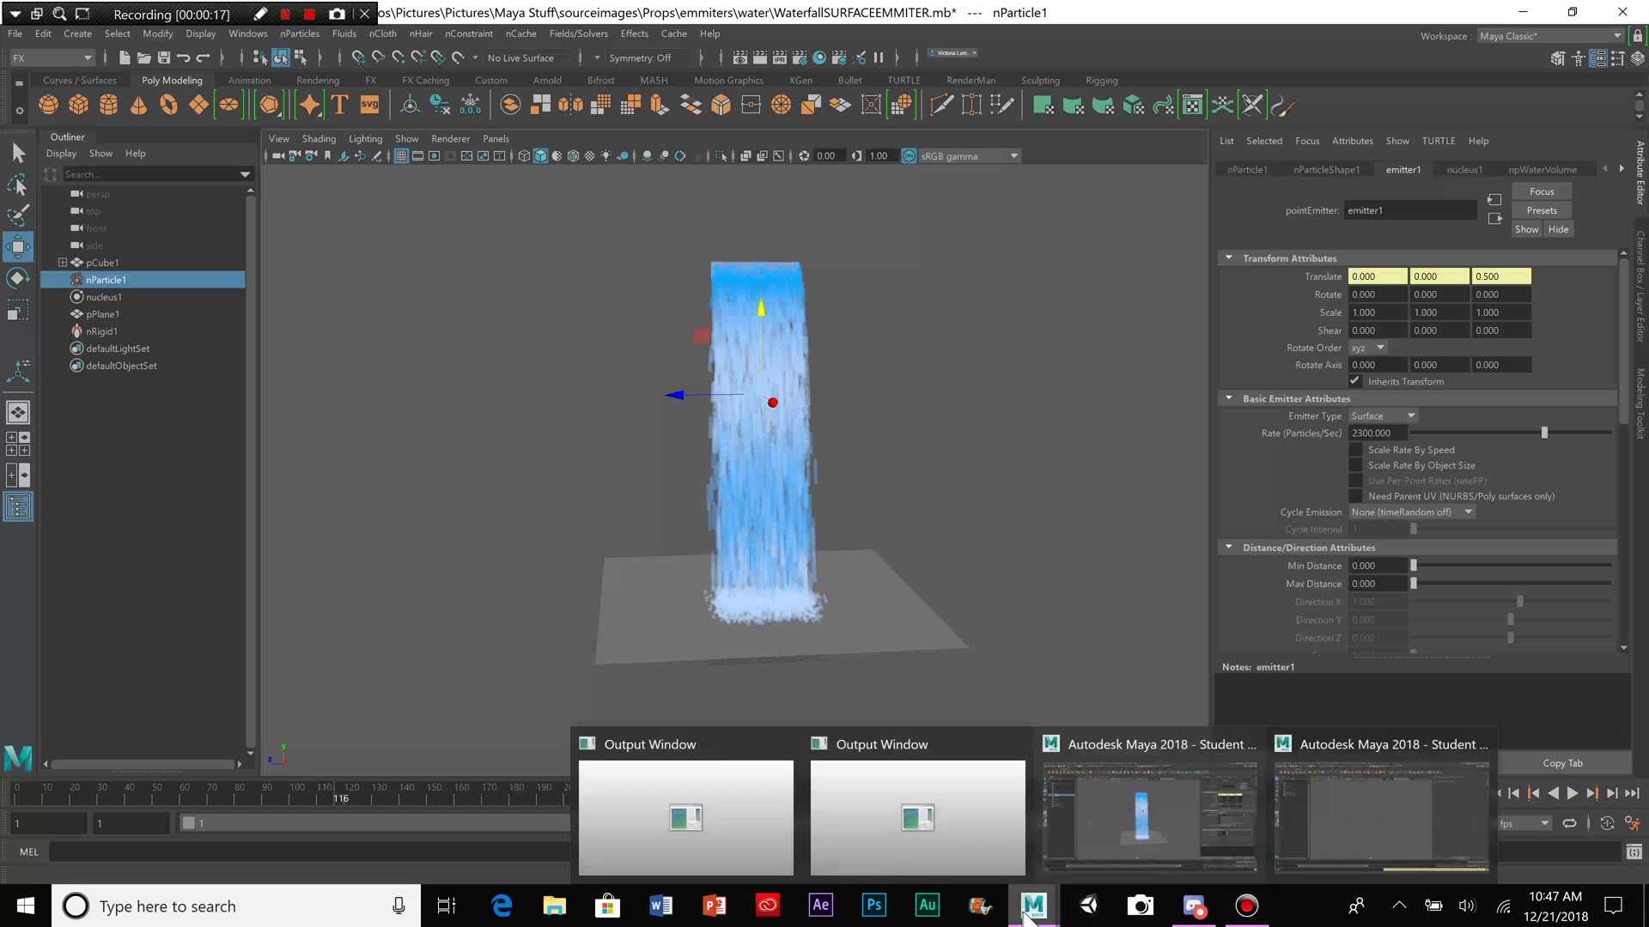
pyautogui.click(1302, 809)
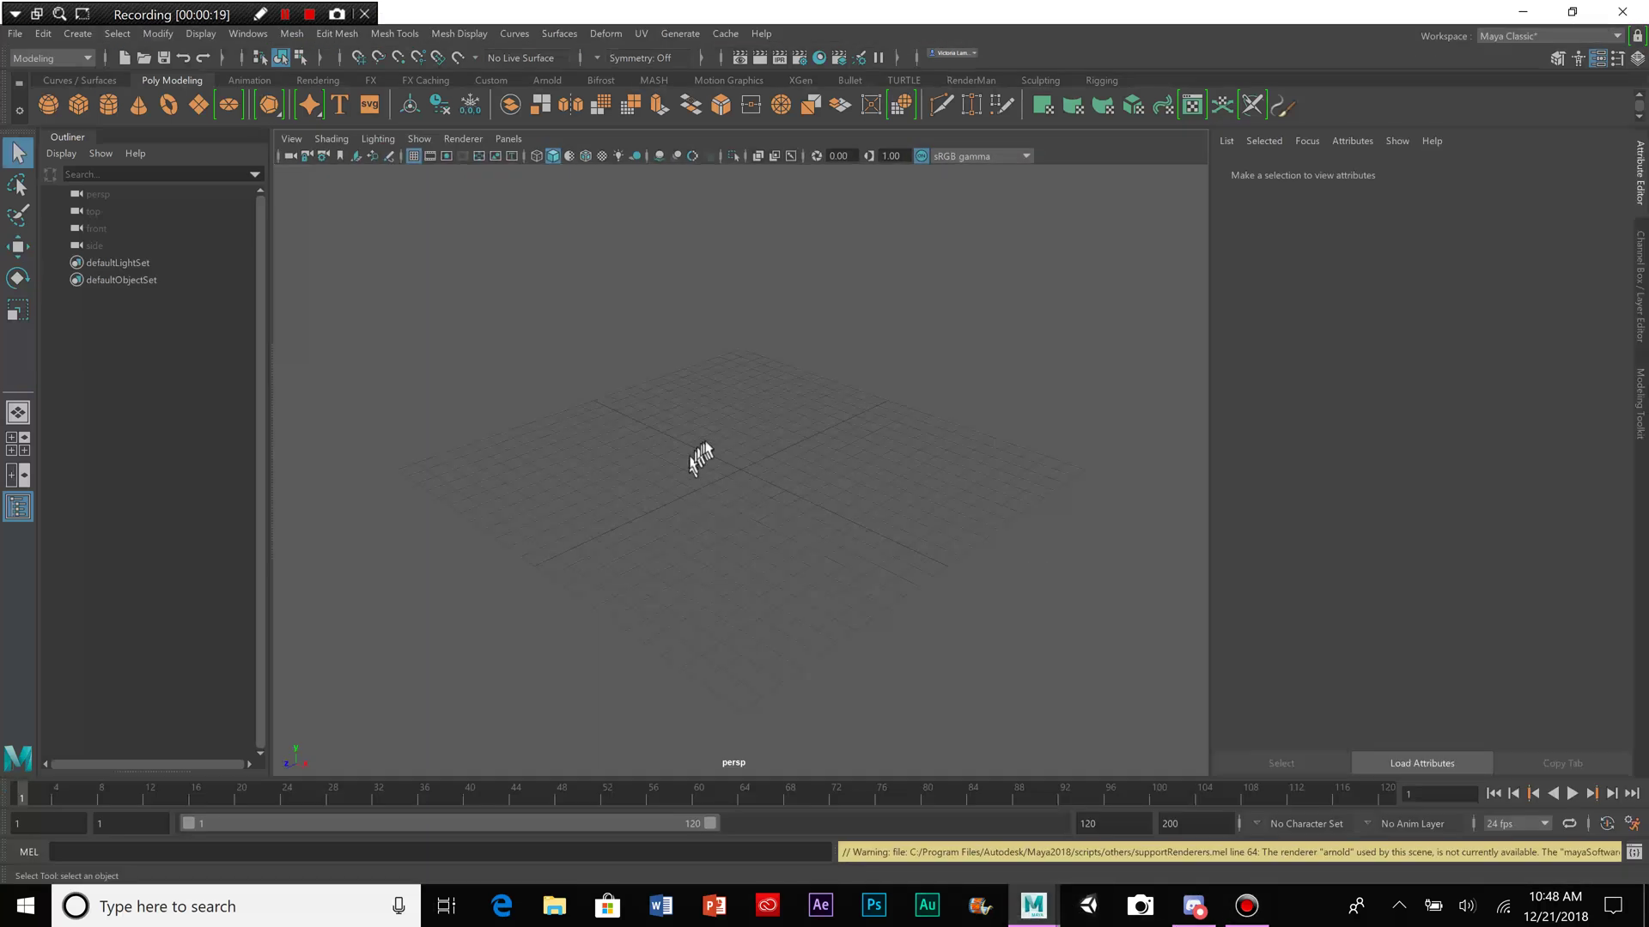
pyautogui.keyDown('alt'); pyautogui.moveTo(707, 324); pyautogui.dragTo(721, 353, button='middle'); pyautogui.keyUp('alt')
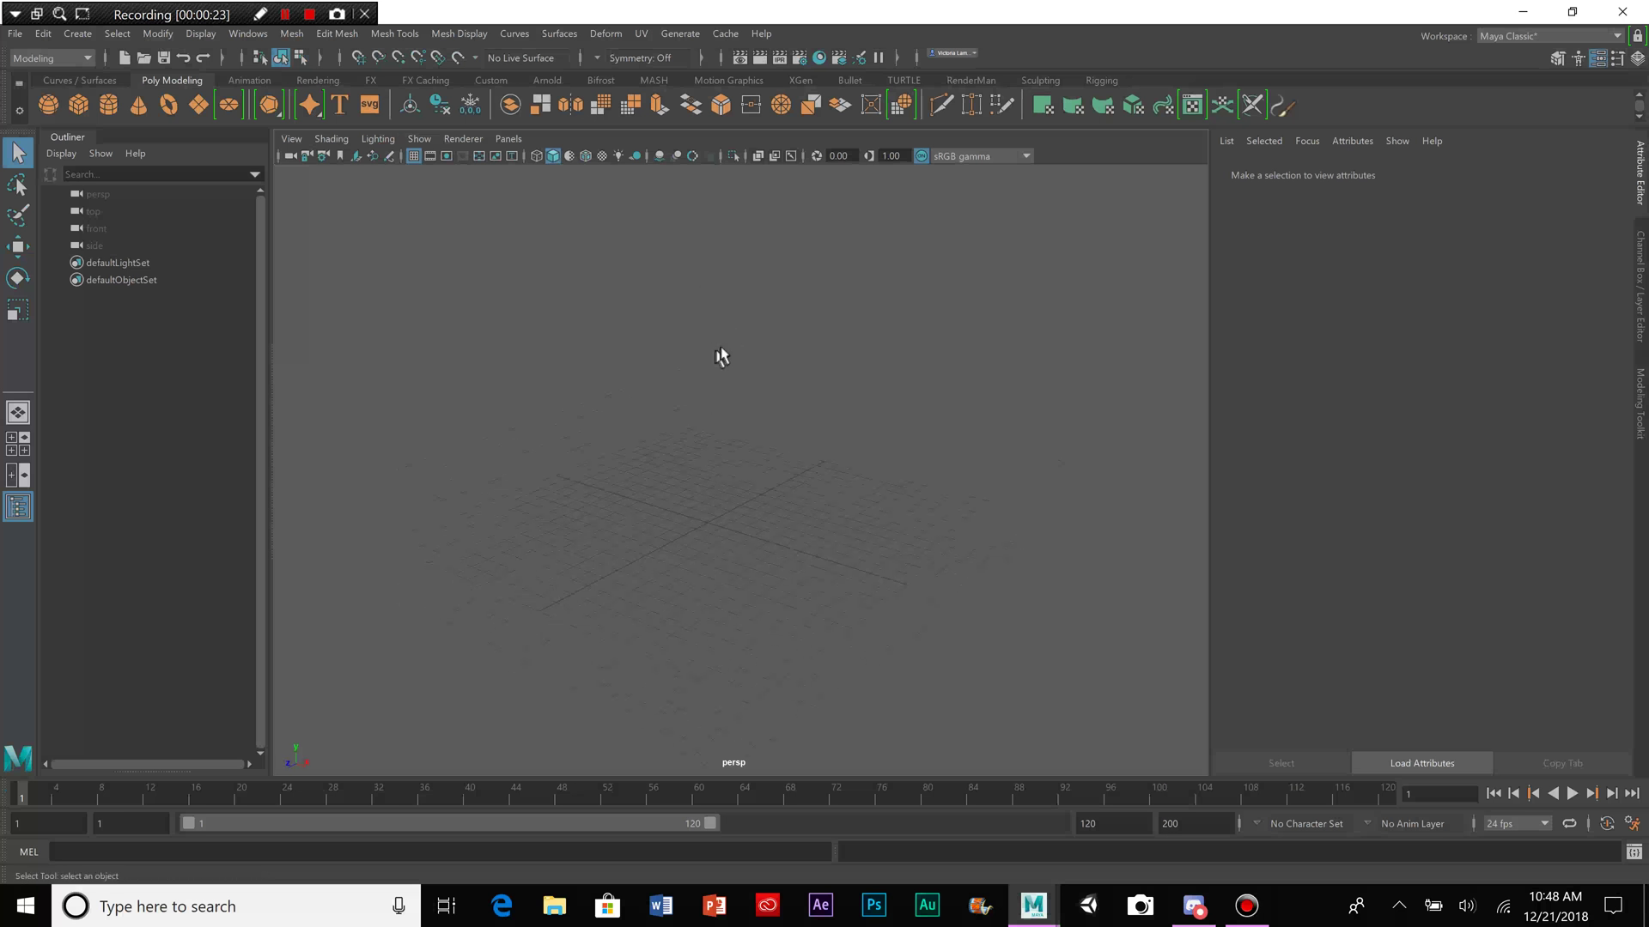
# Step: Create a polygon cube and scale it into a long, thin box
pyautogui.click(79, 105)
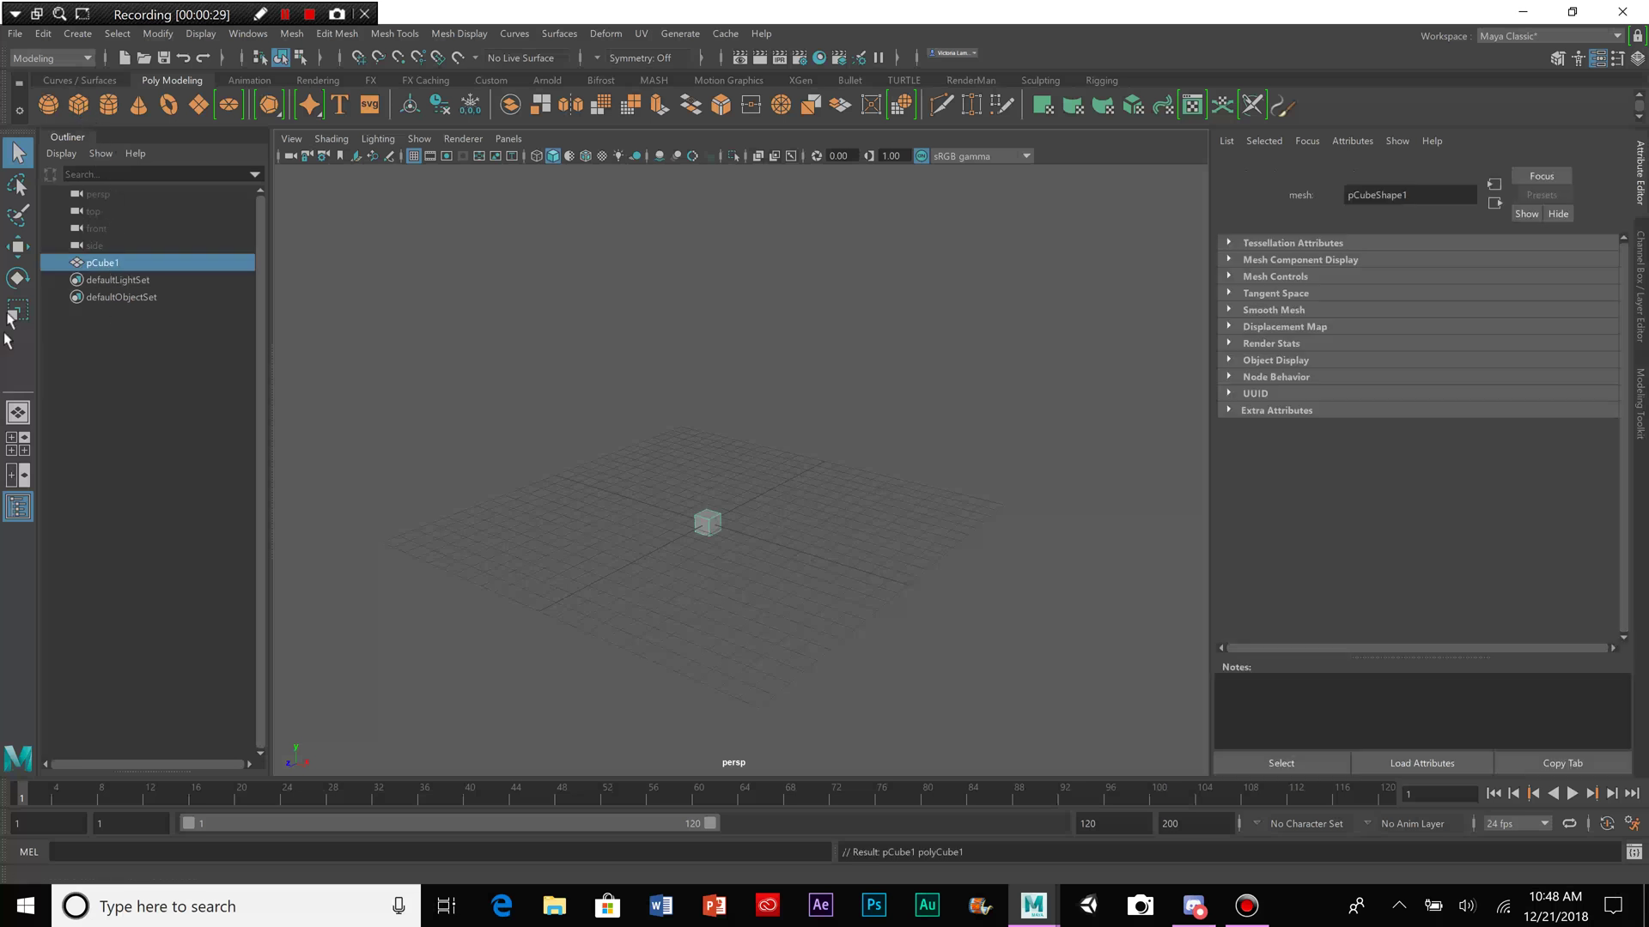
pyautogui.click(17, 311)
pyautogui.click(704, 524)
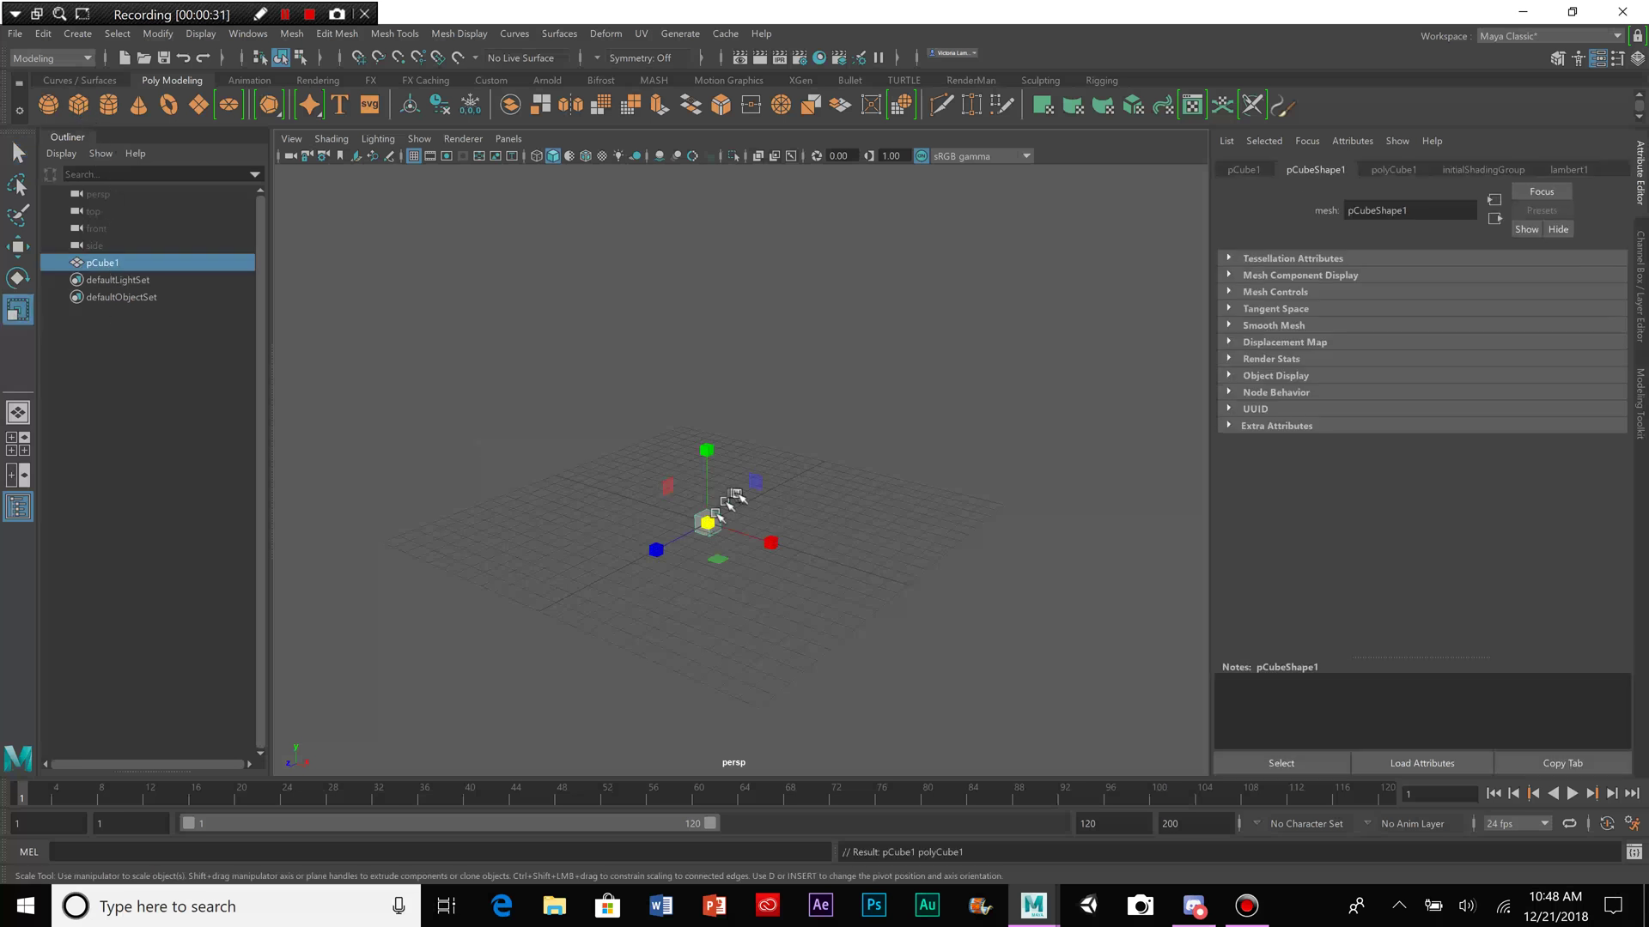
pyautogui.moveTo(707, 522); pyautogui.dragTo(442, 656)
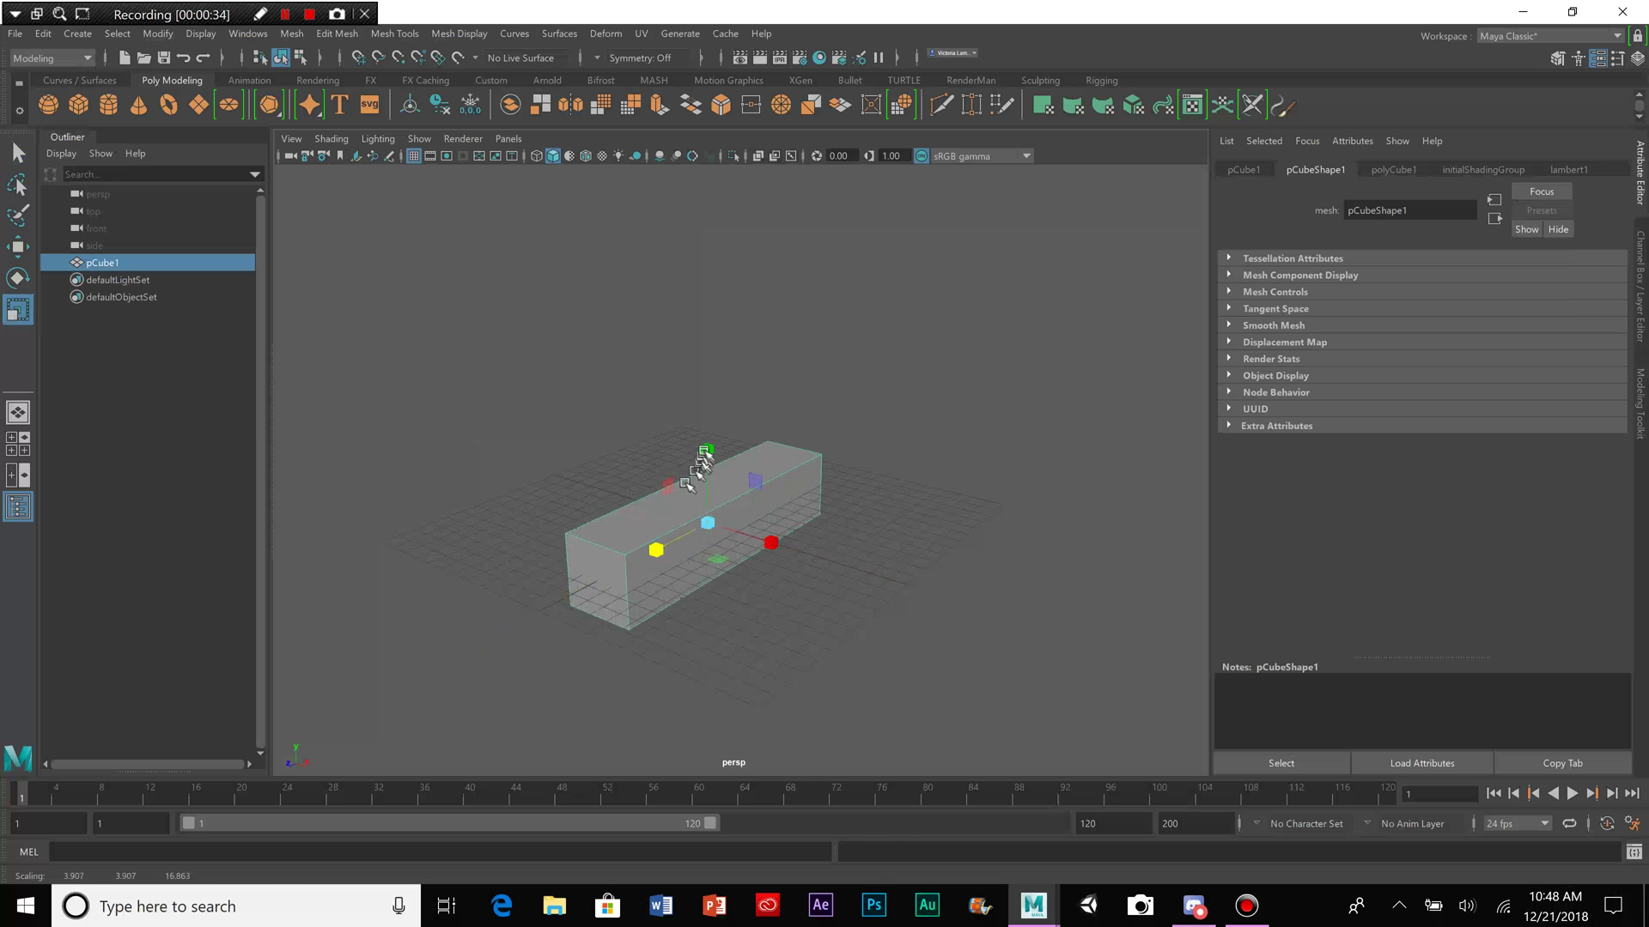
pyautogui.click(705, 453)
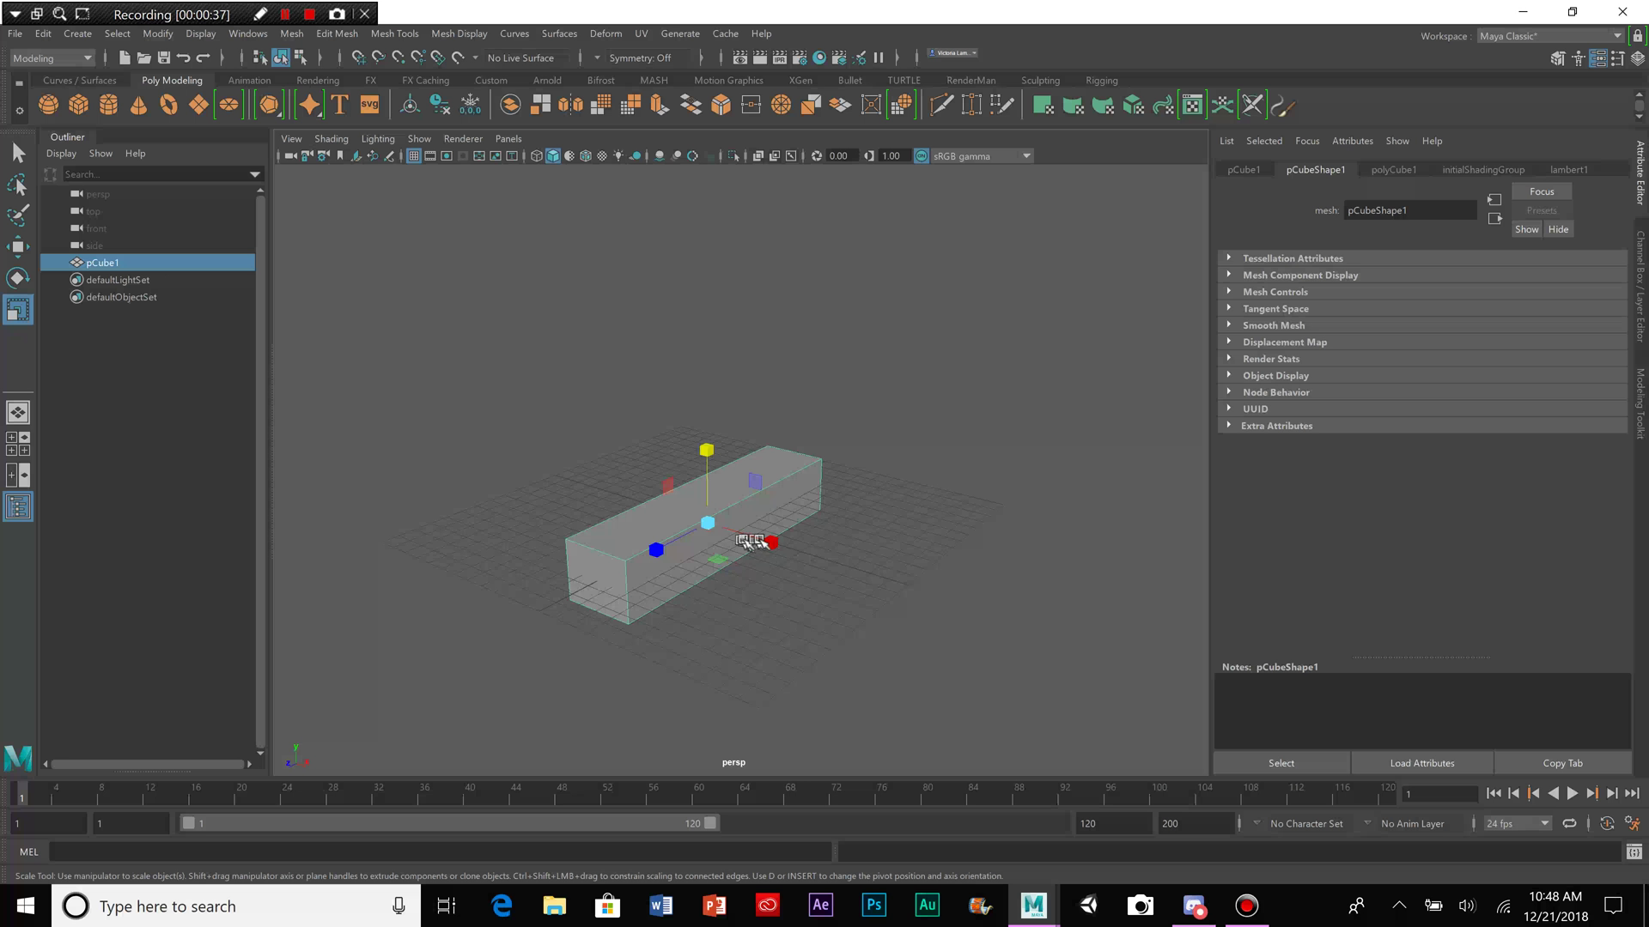
pyautogui.moveTo(758, 541); pyautogui.dragTo(754, 540)
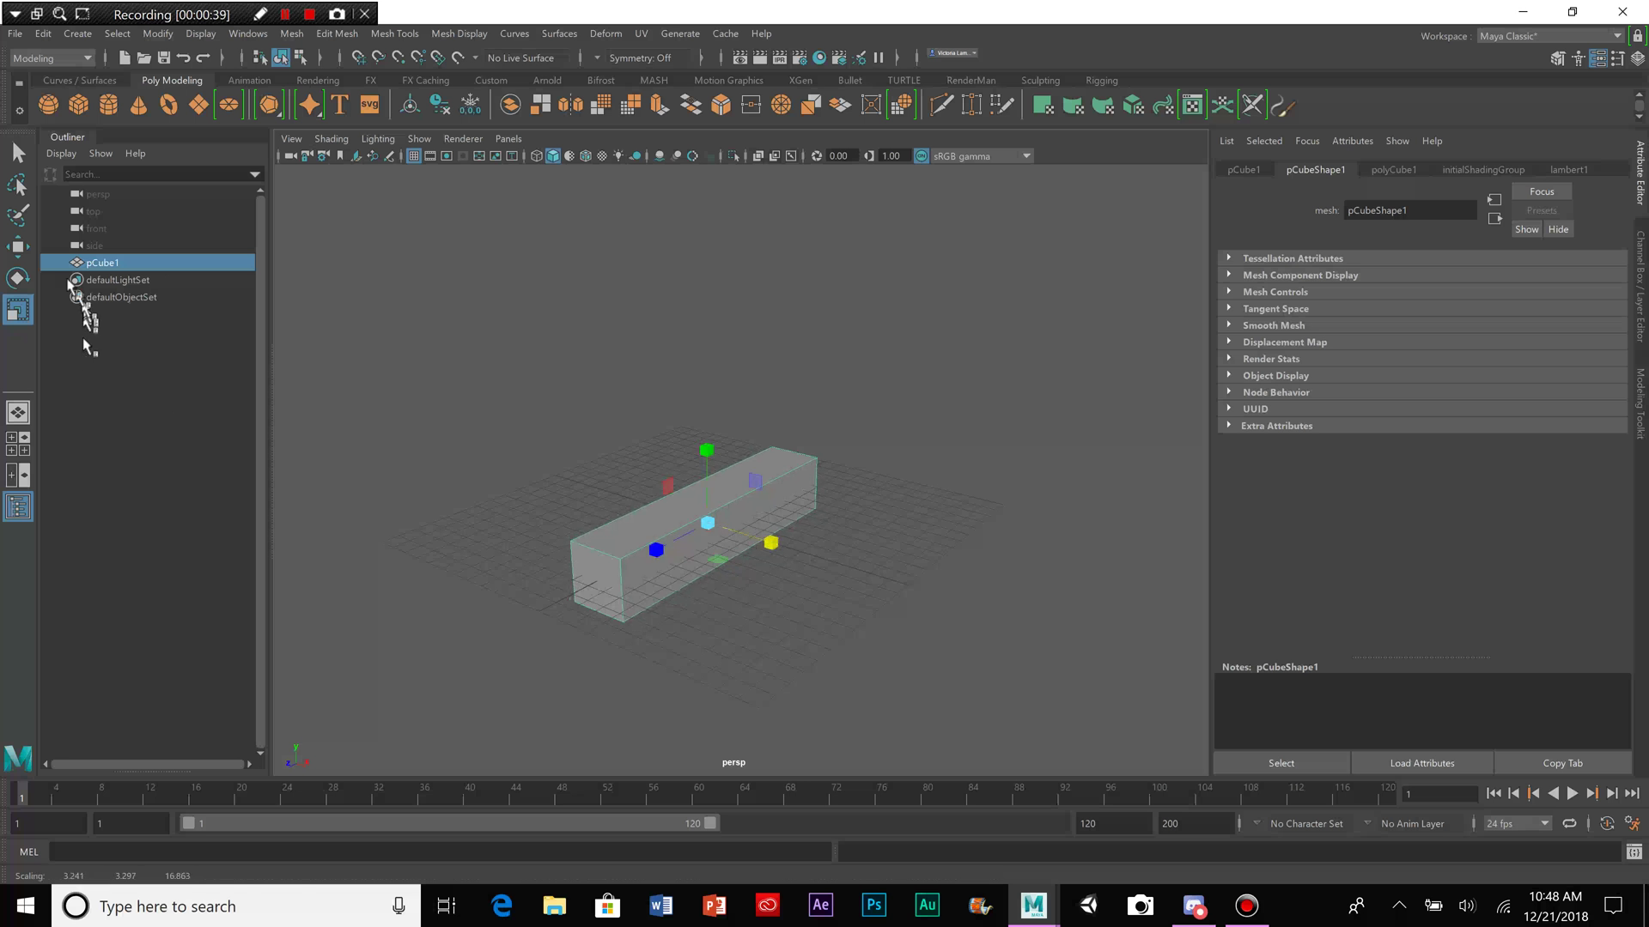
# Step: Move the box left and raise it above the grid
pyautogui.click(17, 247)
pyautogui.moveTo(703, 450); pyautogui.dragTo(699, 203)
pyautogui.hotkey('ctrl', 'z')
pyautogui.moveTo(762, 427); pyautogui.dragTo(662, 394)
pyautogui.moveTo(611, 292); pyautogui.dragTo(604, 215)
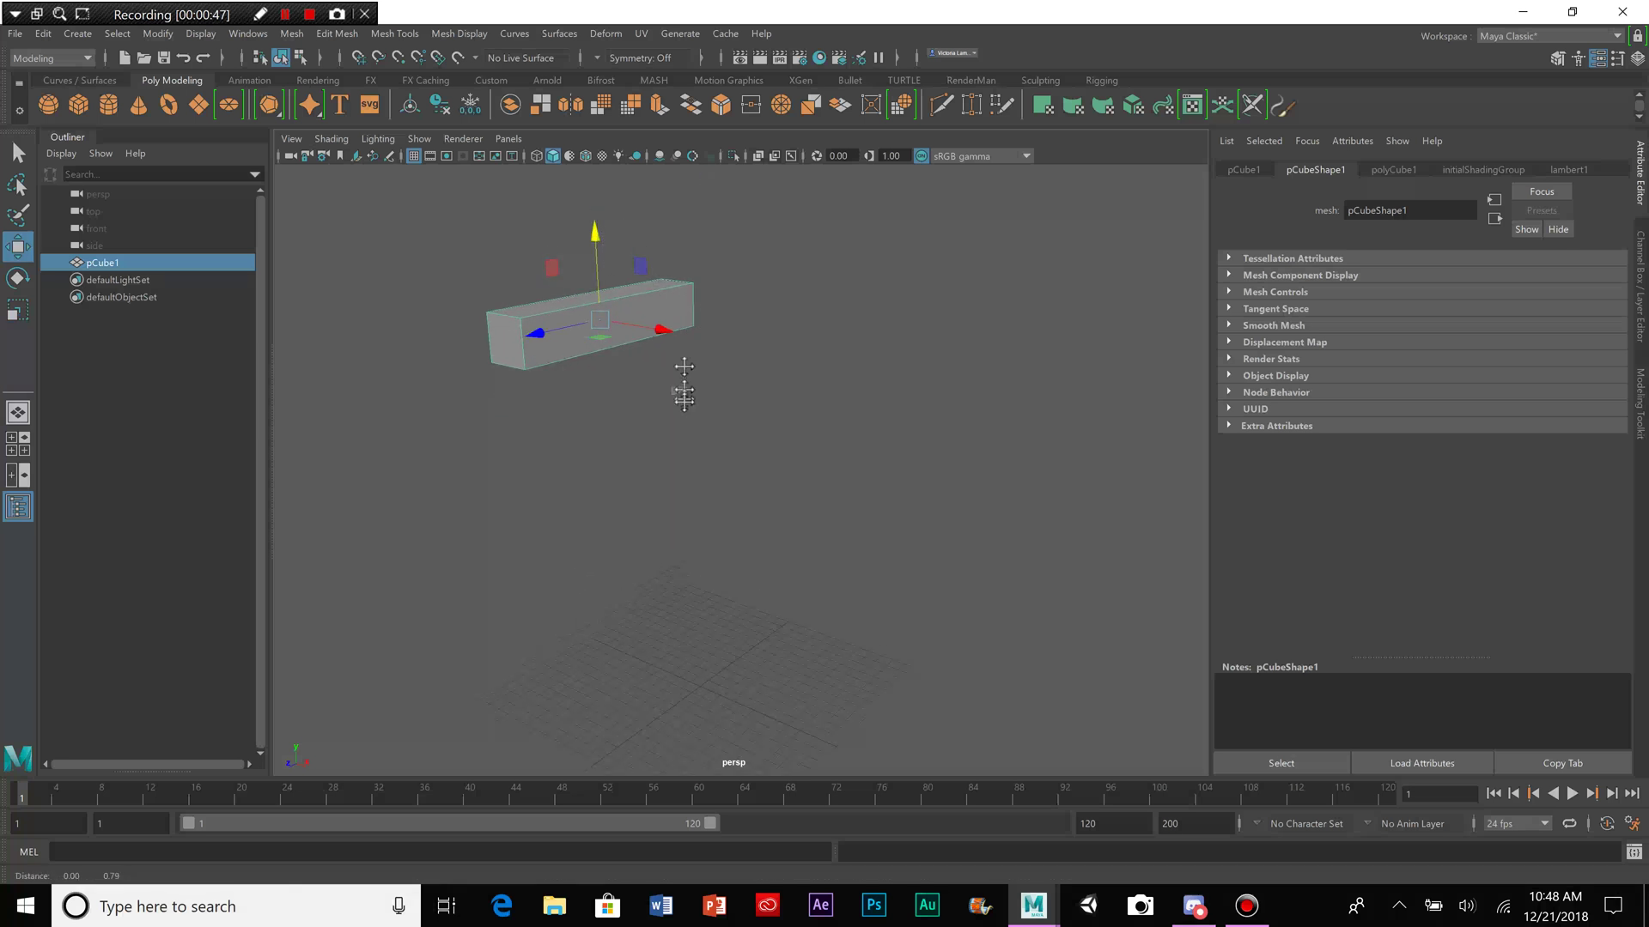
pyautogui.hotkey('ctrl', 'z')
pyautogui.moveTo(601, 316); pyautogui.dragTo(593, 296)
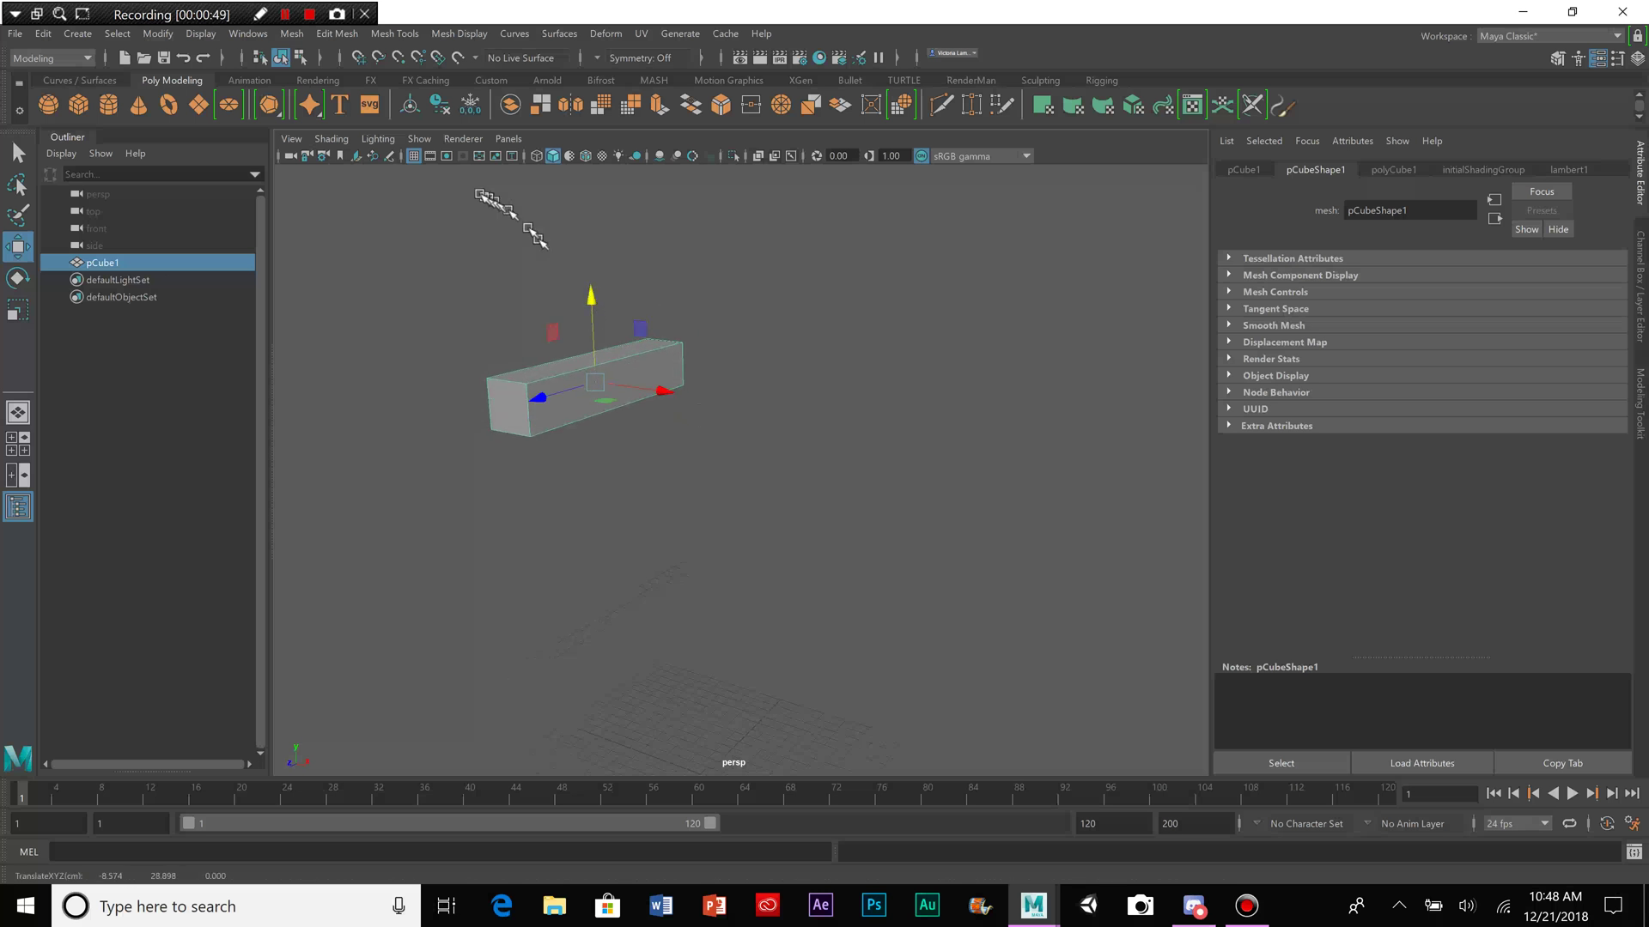
pyautogui.click(60, 58)
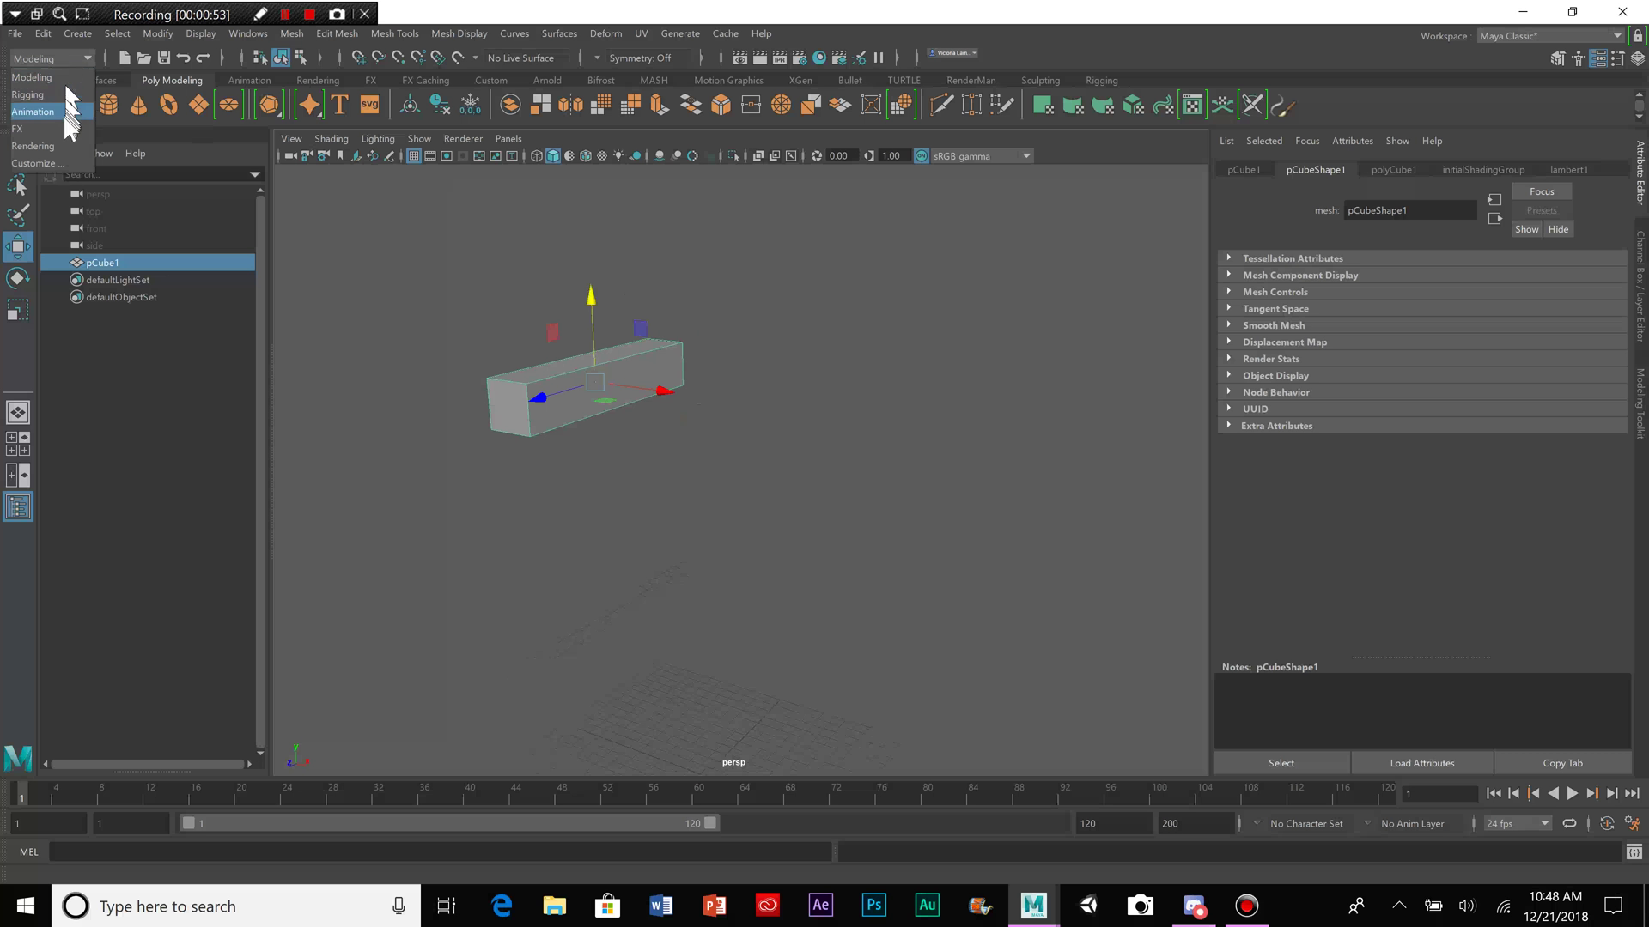
# Step: Switch to the FX menu set and make pCube1 emit nParticles with Emit from Object
pyautogui.click(61, 126)
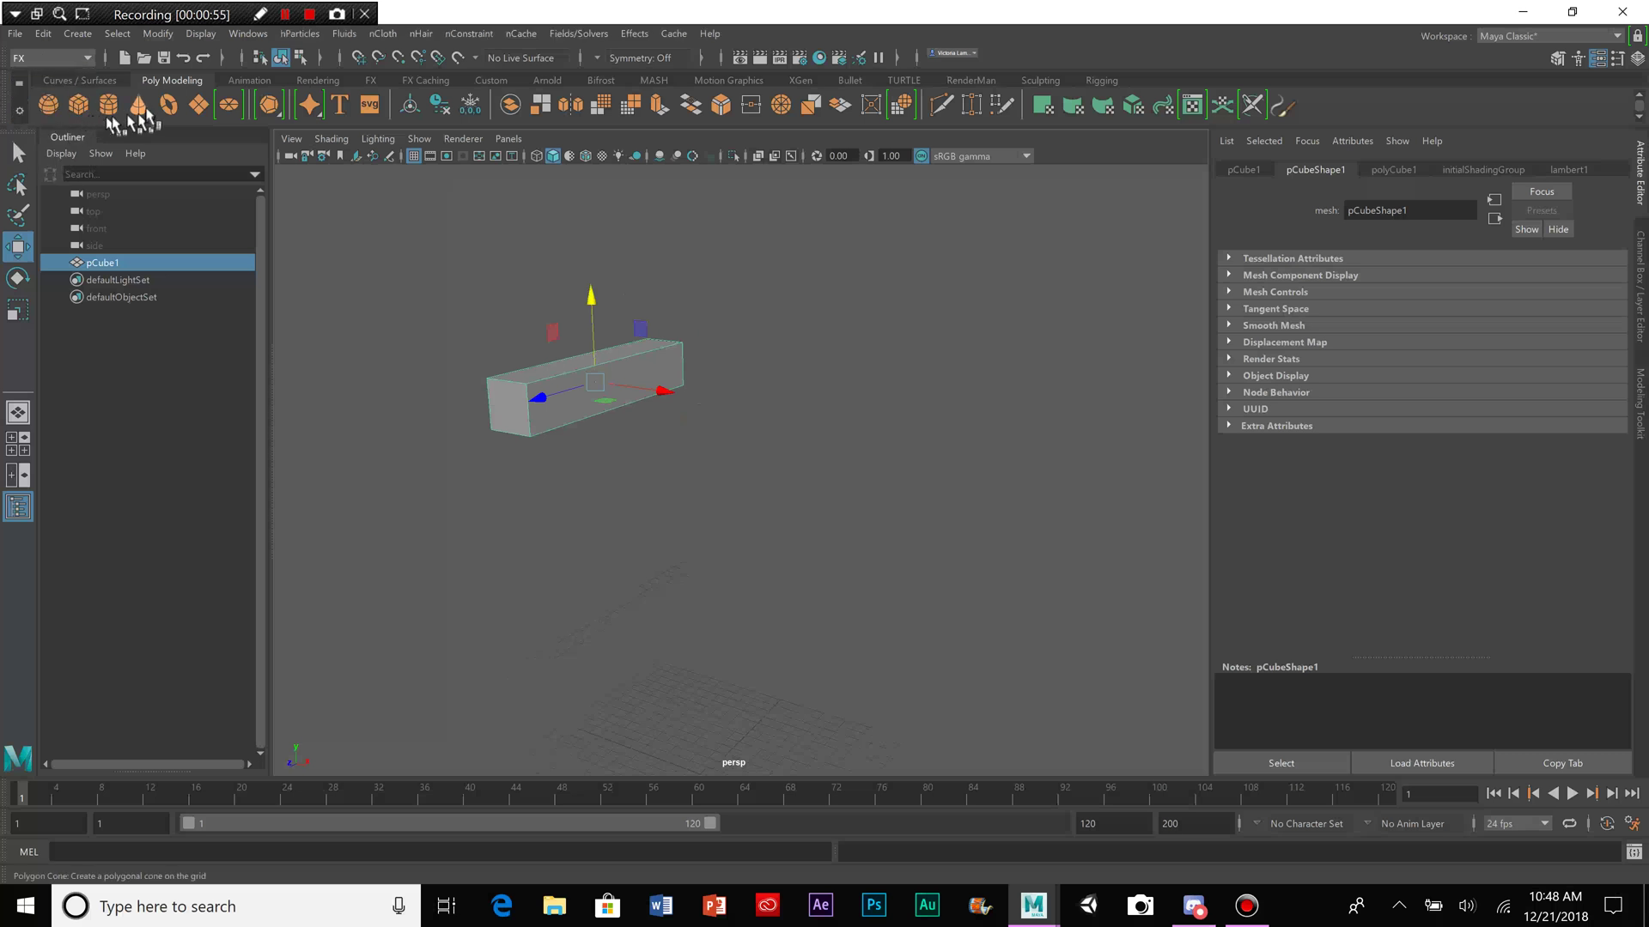
pyautogui.click(299, 35)
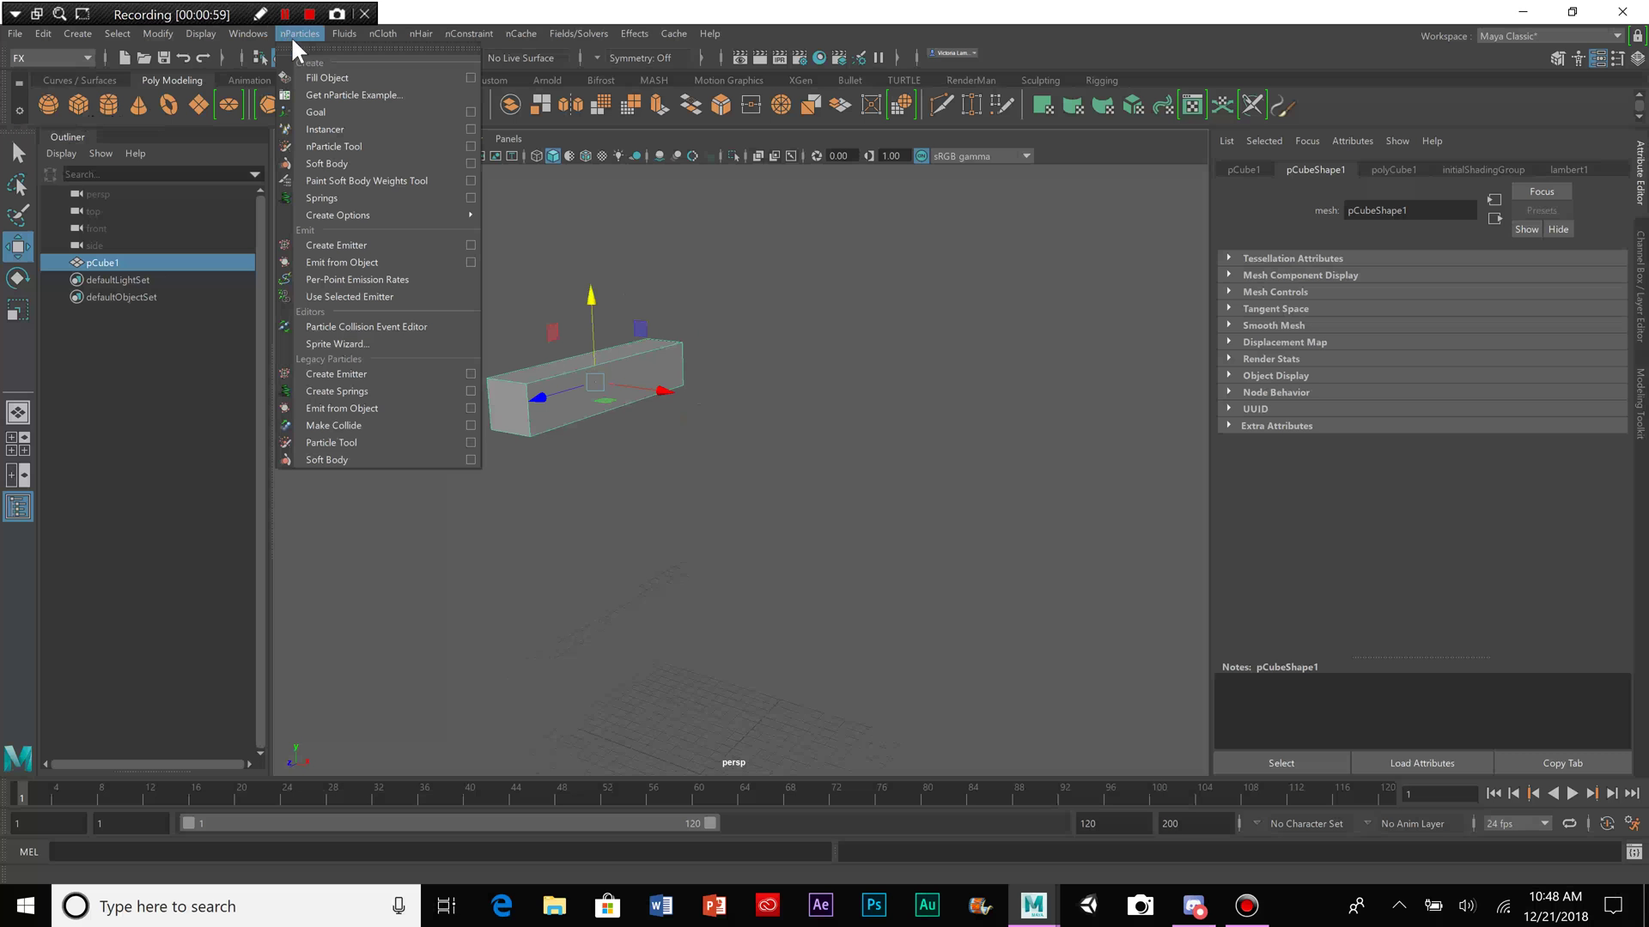
pyautogui.click(394, 262)
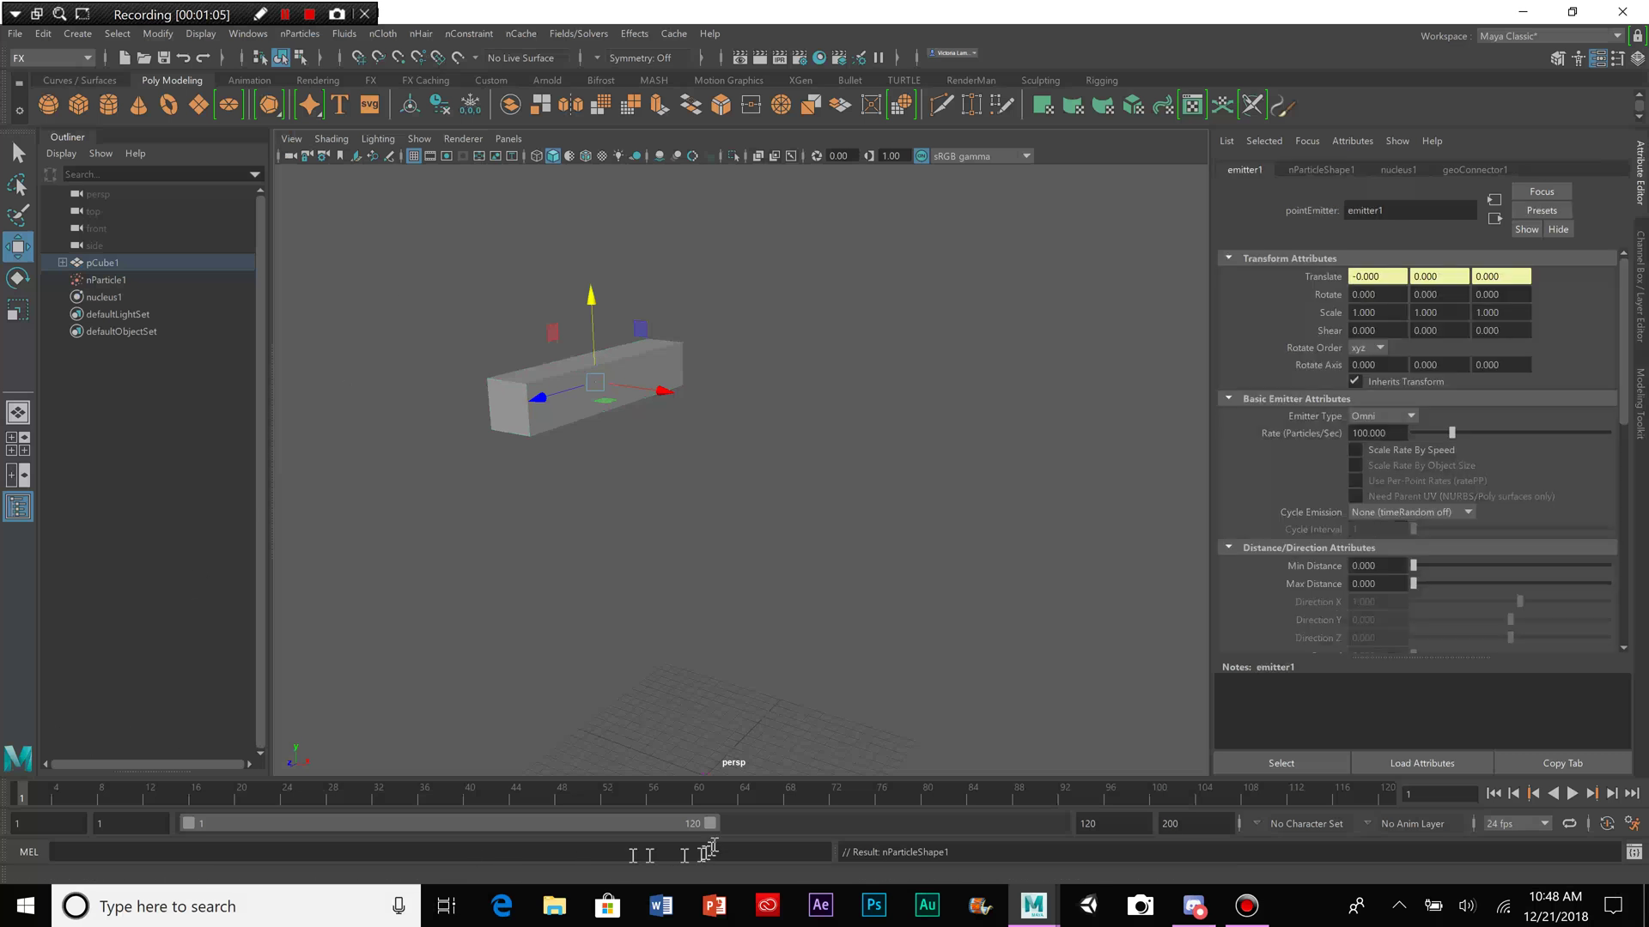
# Step: Extend the playback range and animation end to 400 frames
pyautogui.moveTo(712, 824); pyautogui.dragTo(982, 828)
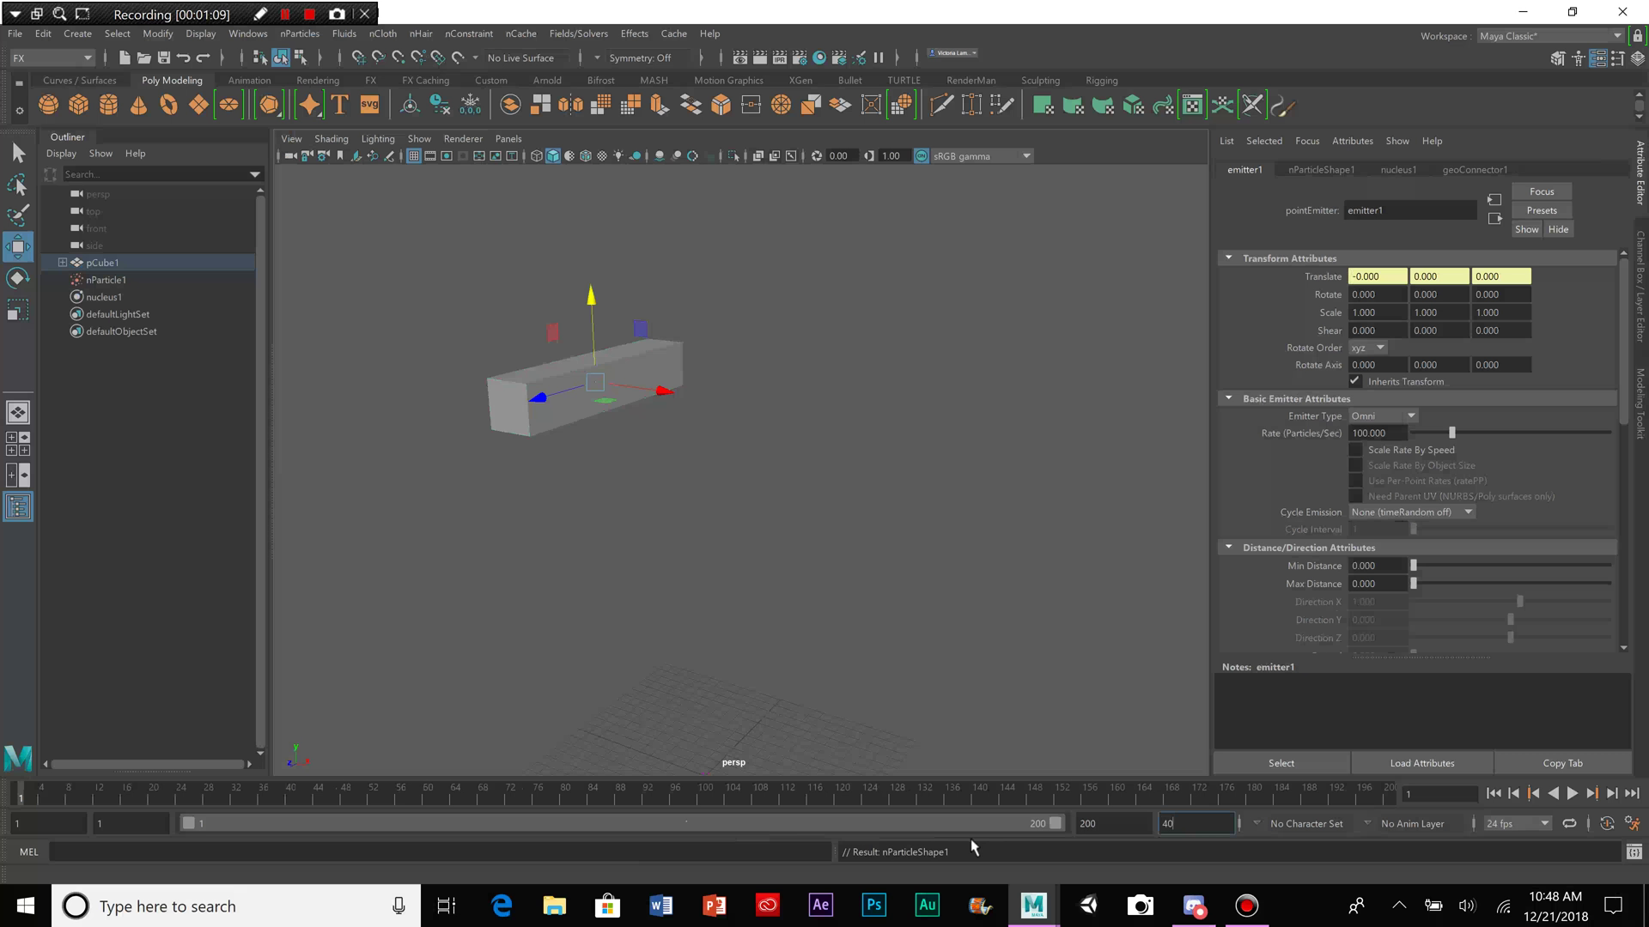
pyautogui.press('Return')
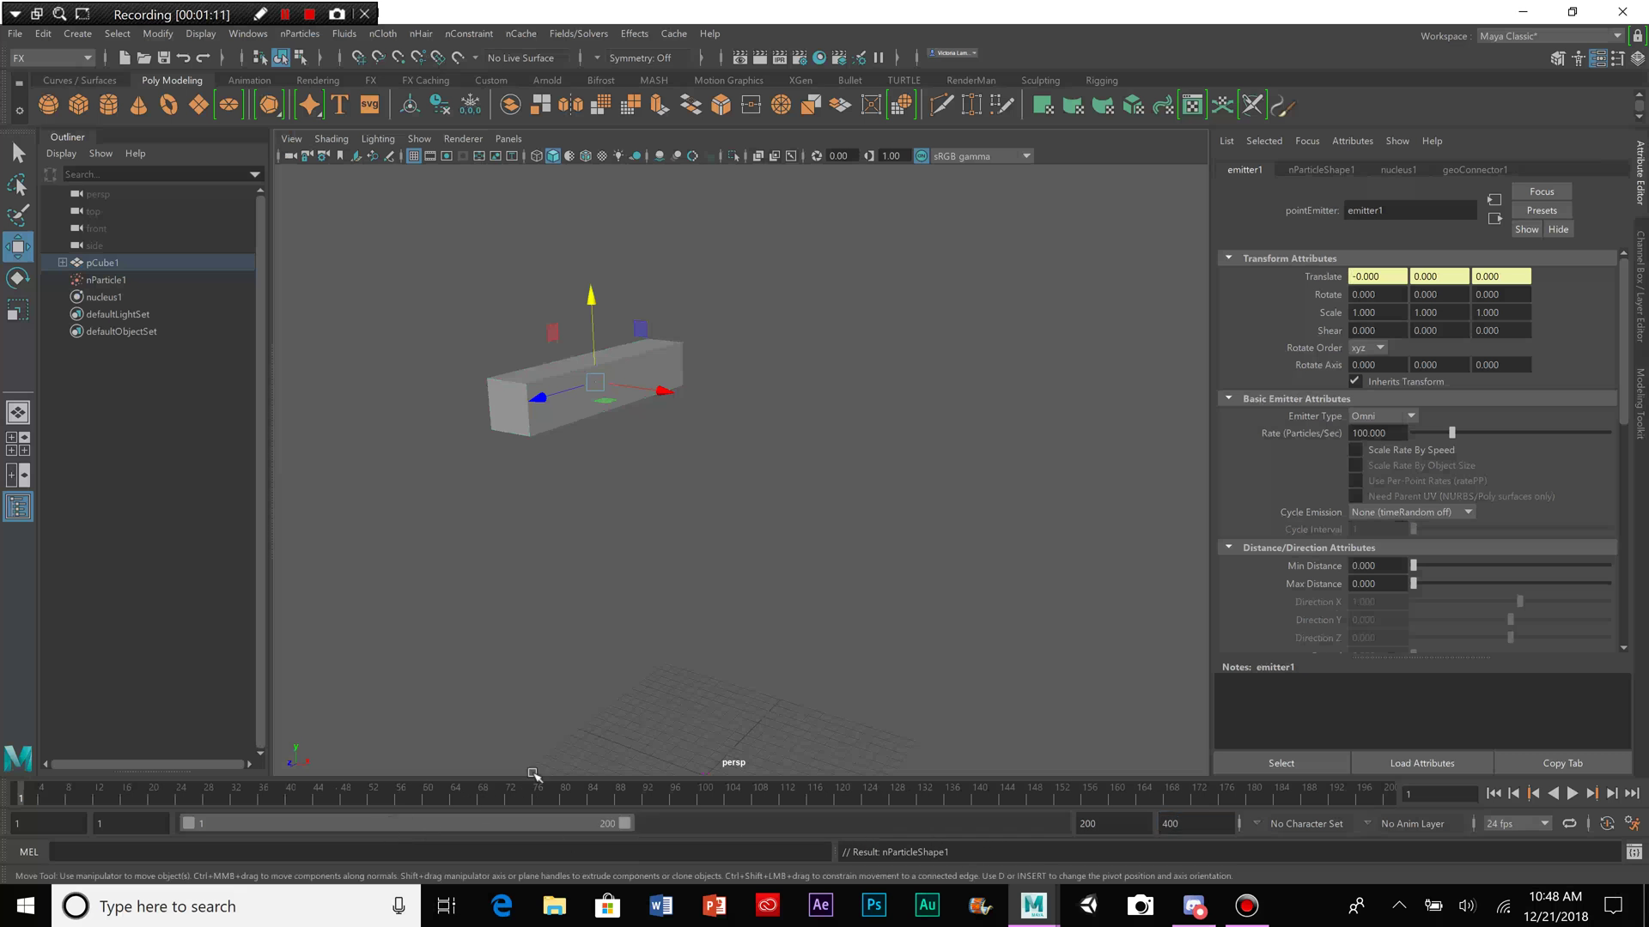
pyautogui.moveTo(624, 826); pyautogui.dragTo(1065, 847)
# Step: Play the simulation twice to watch particles spray from the box, then rewind to frame 1
pyautogui.click(1572, 796)
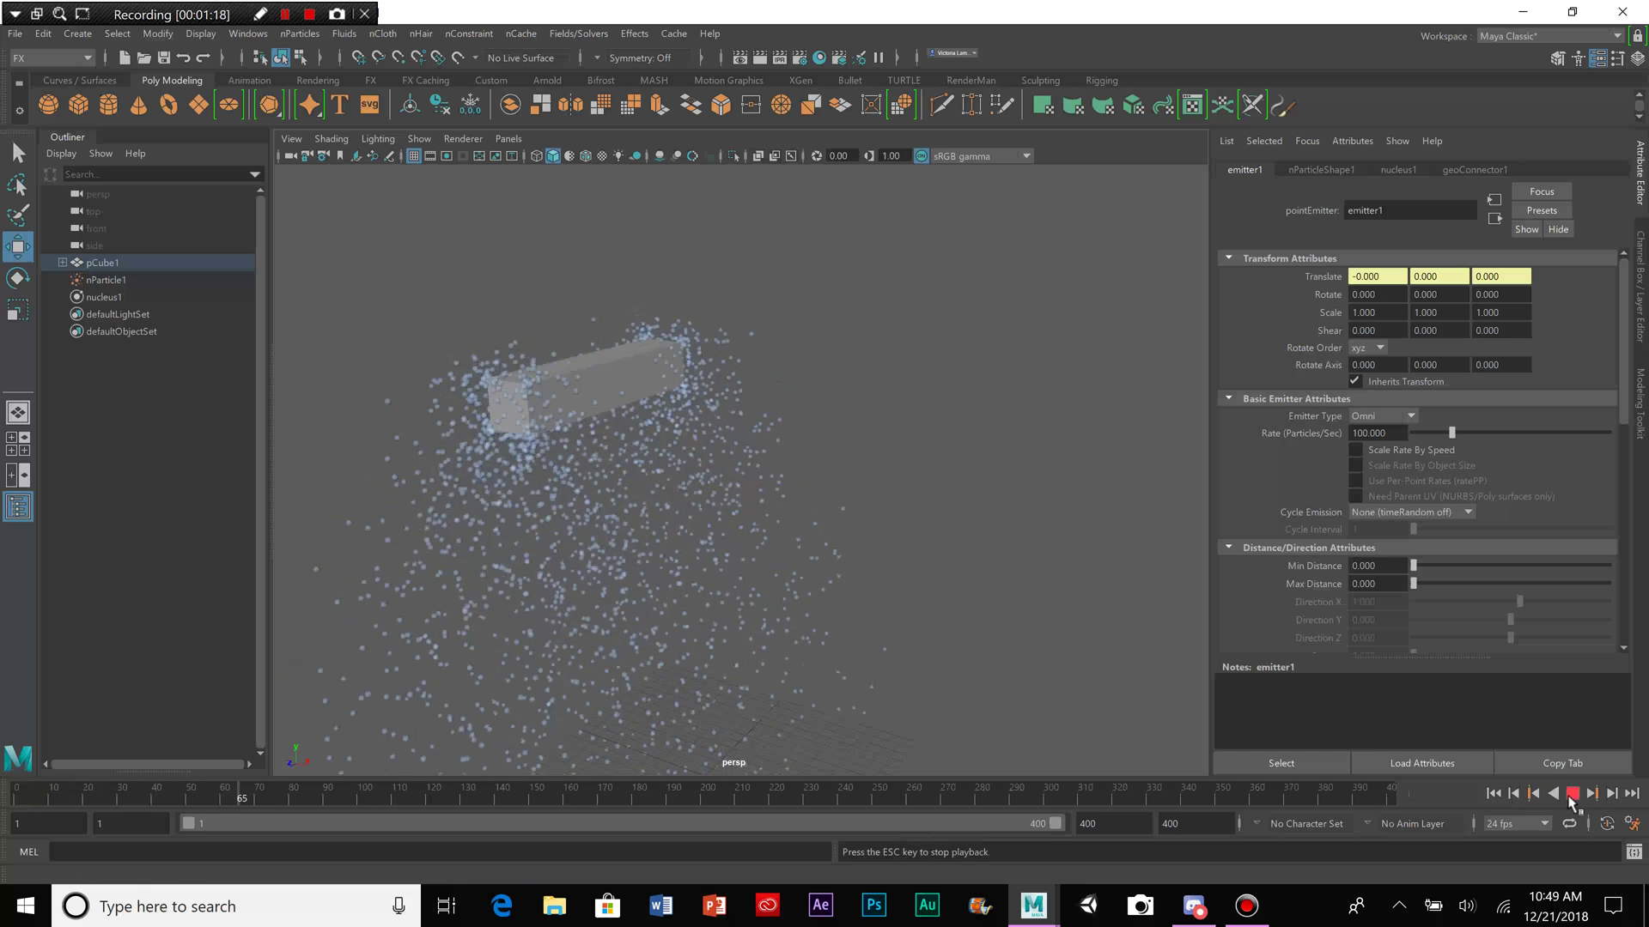
pyautogui.click(1572, 795)
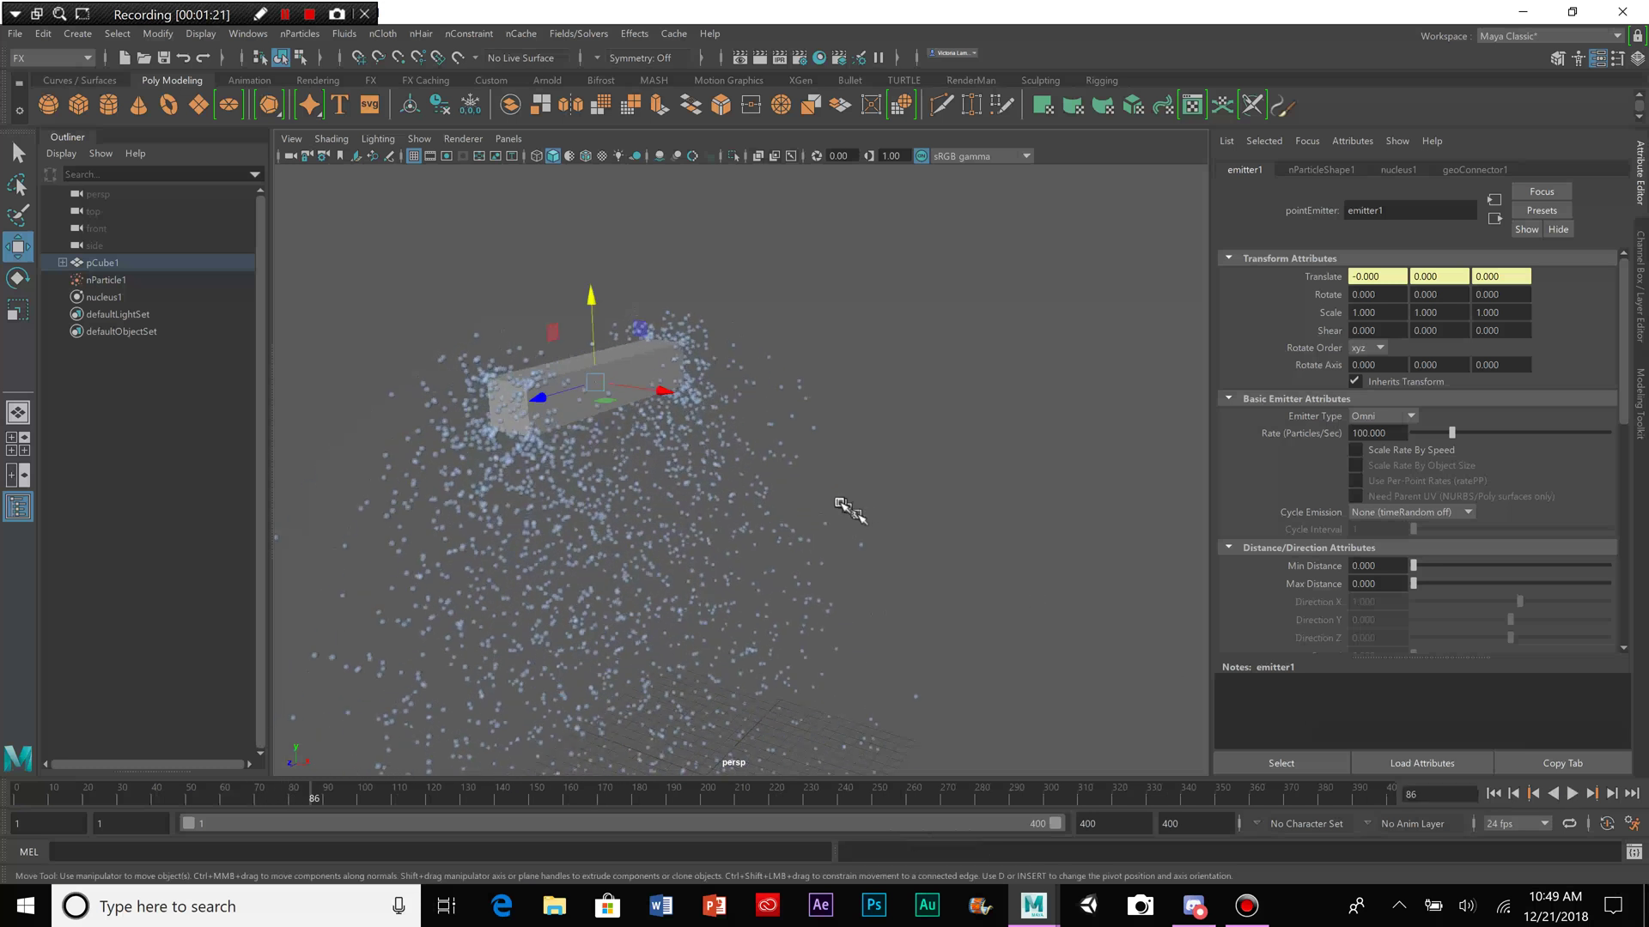
pyautogui.keyDown('alt'); pyautogui.moveTo(844, 506); pyautogui.dragTo(773, 502); pyautogui.keyUp('alt')
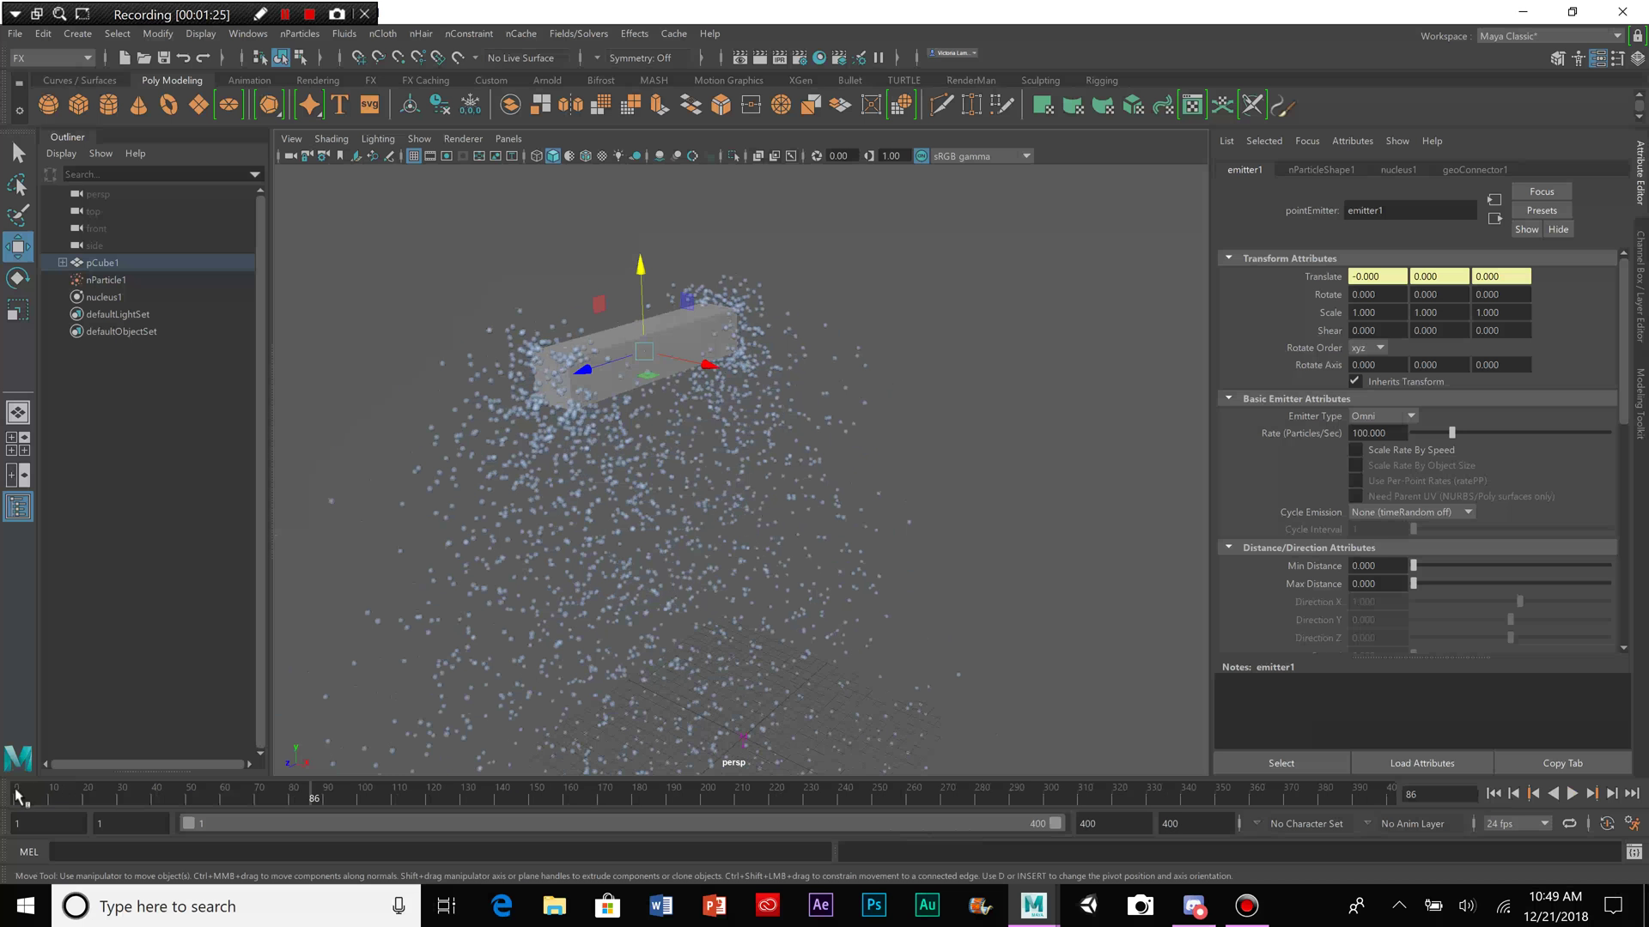
pyautogui.click(17, 797)
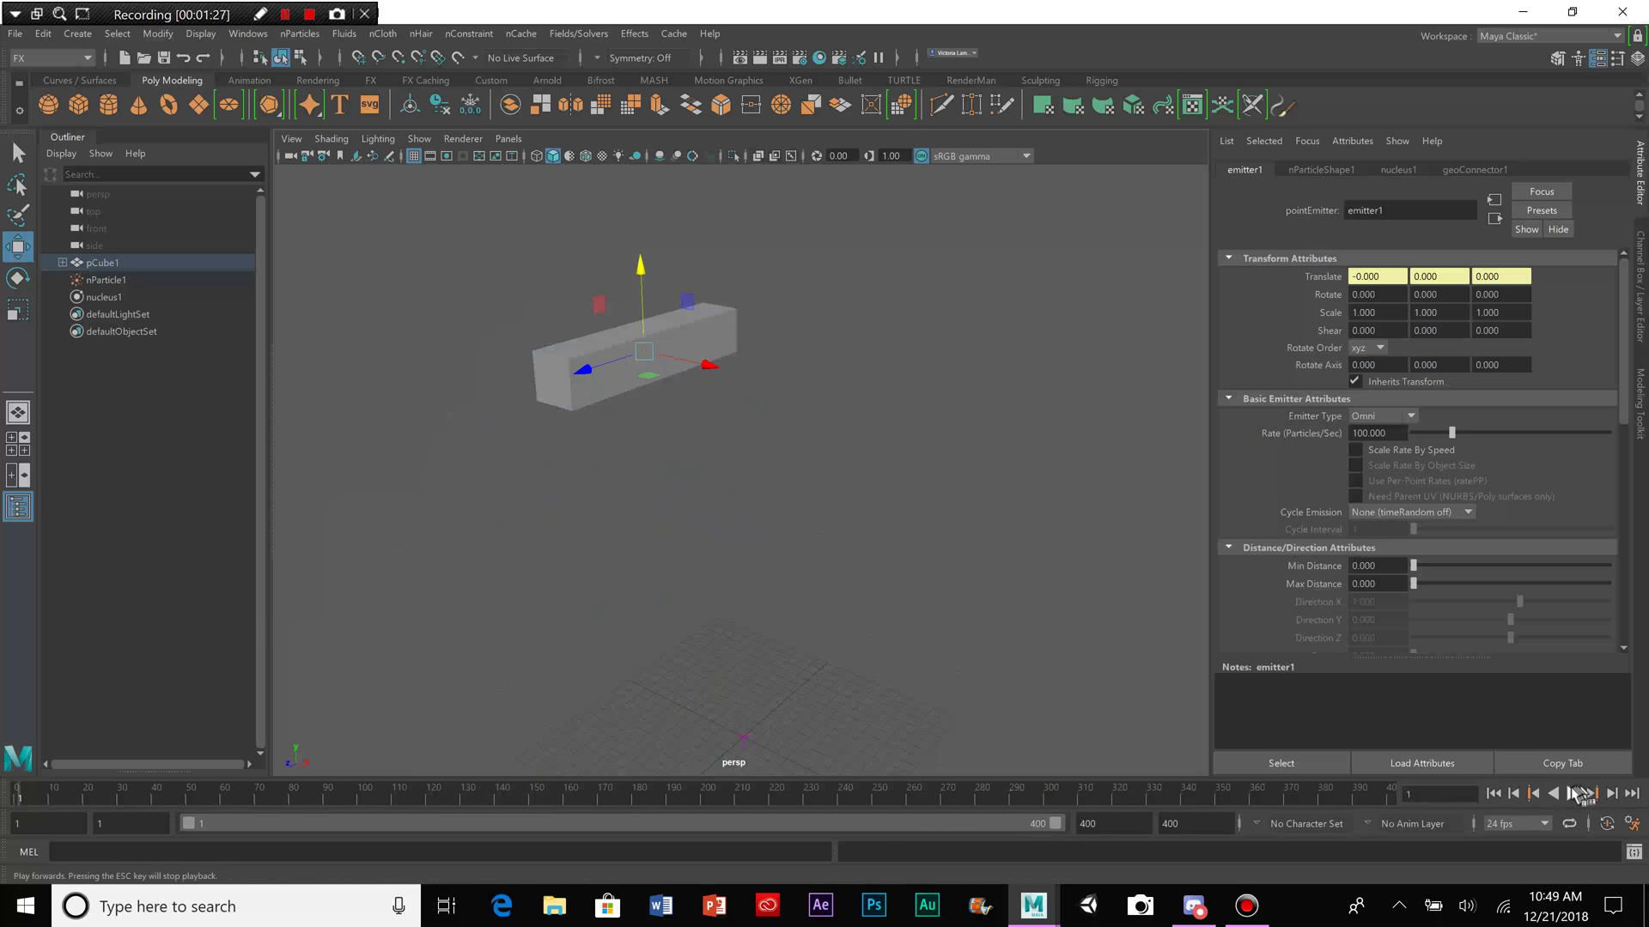
pyautogui.click(1573, 793)
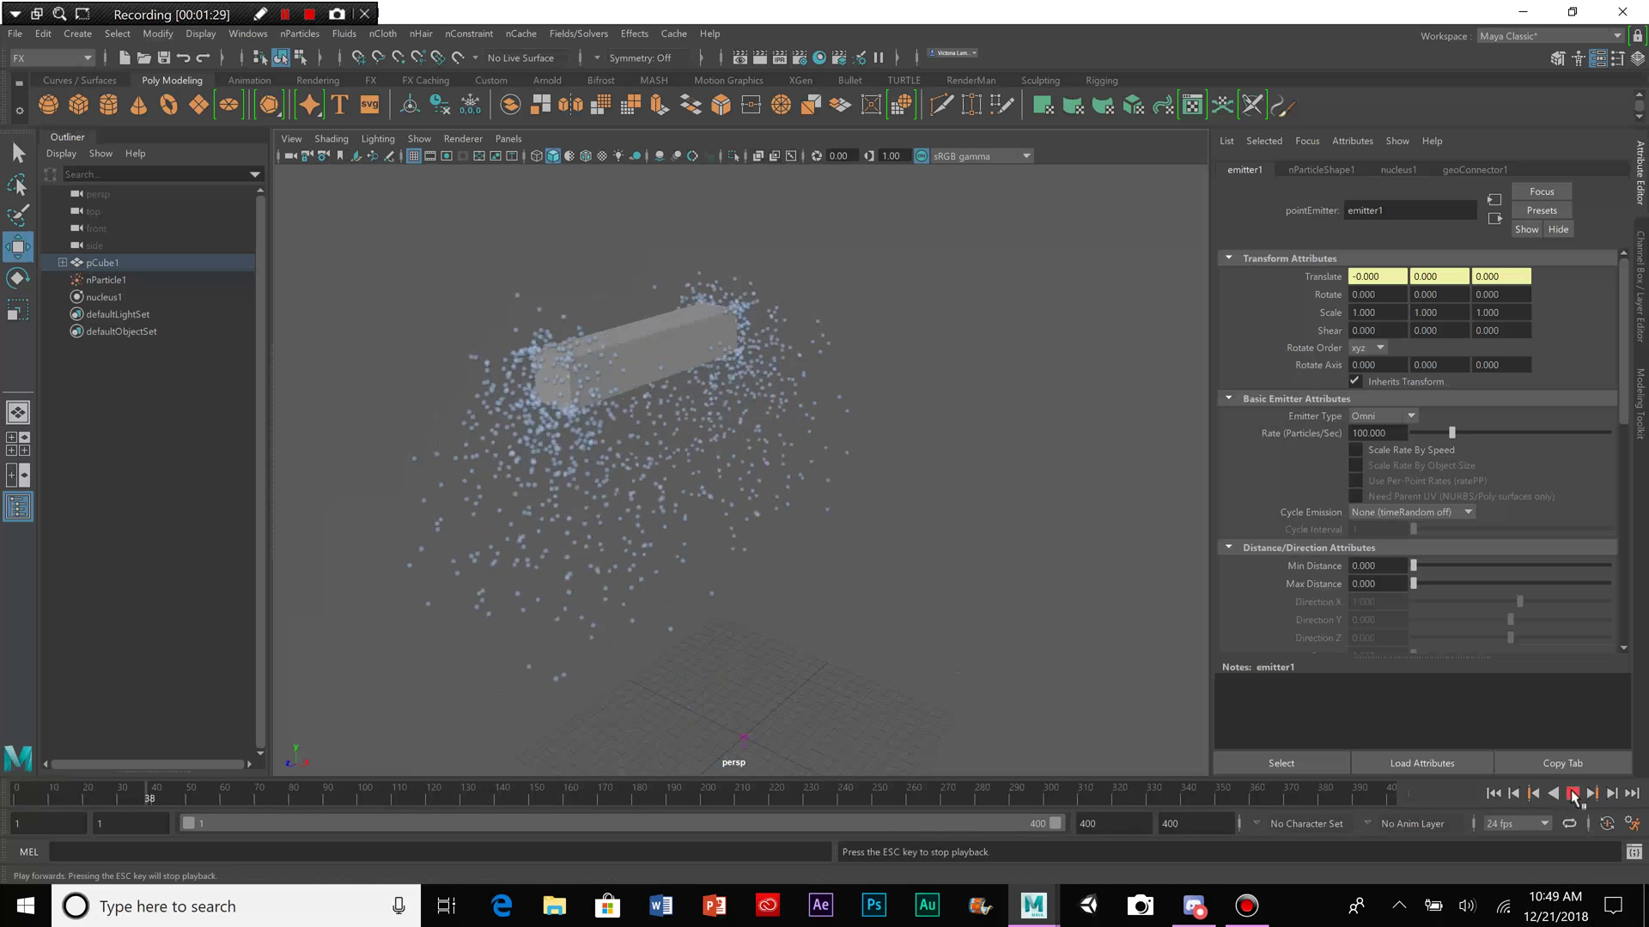
pyautogui.click(1572, 794)
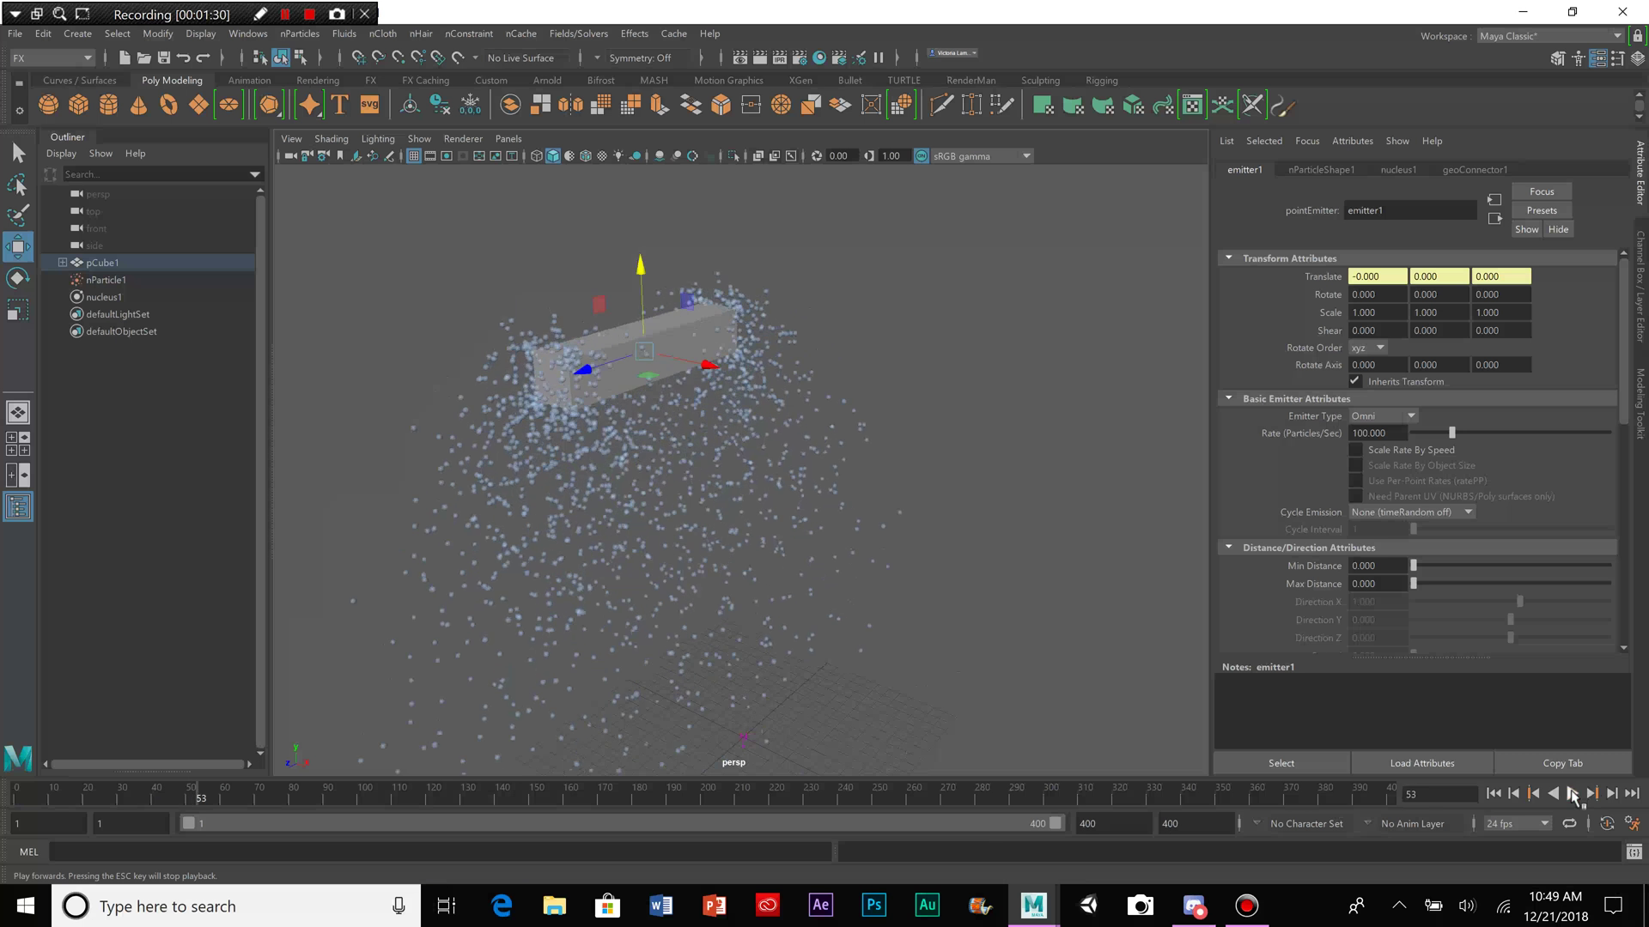
pyautogui.click(19, 797)
# Step: Delete all but one face of pCube1 to leave a flat panel, then select nParticle1
pyautogui.click(543, 392)
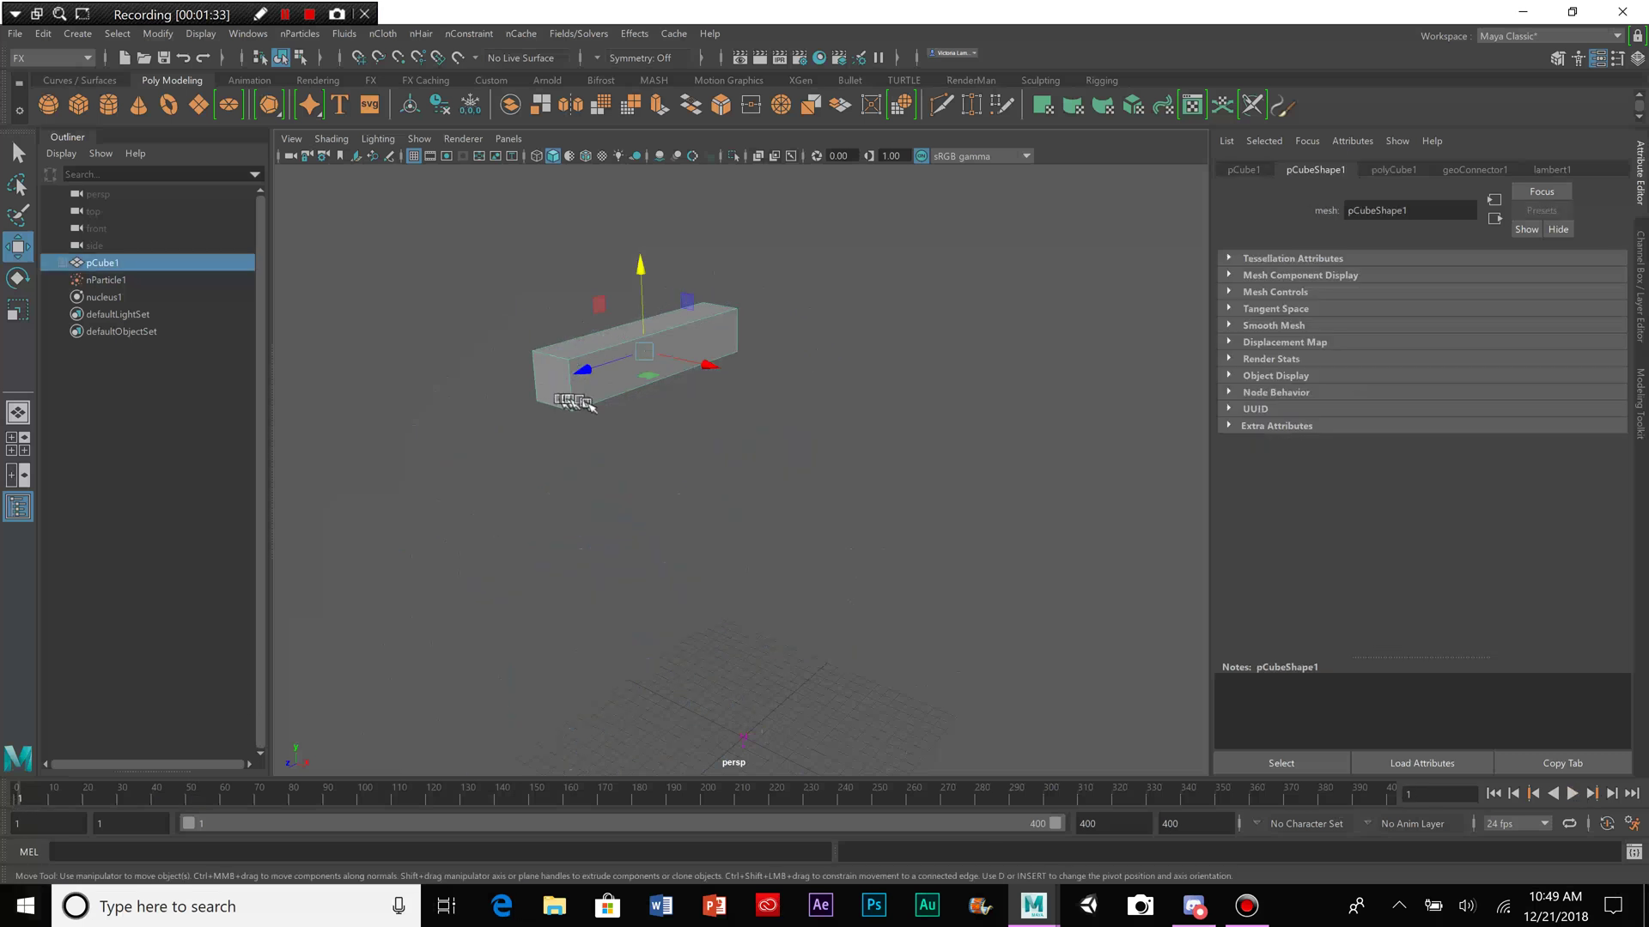
pyautogui.keyDown('alt'); pyautogui.moveTo(593, 408); pyautogui.dragTo(712, 490); pyautogui.keyUp('alt')
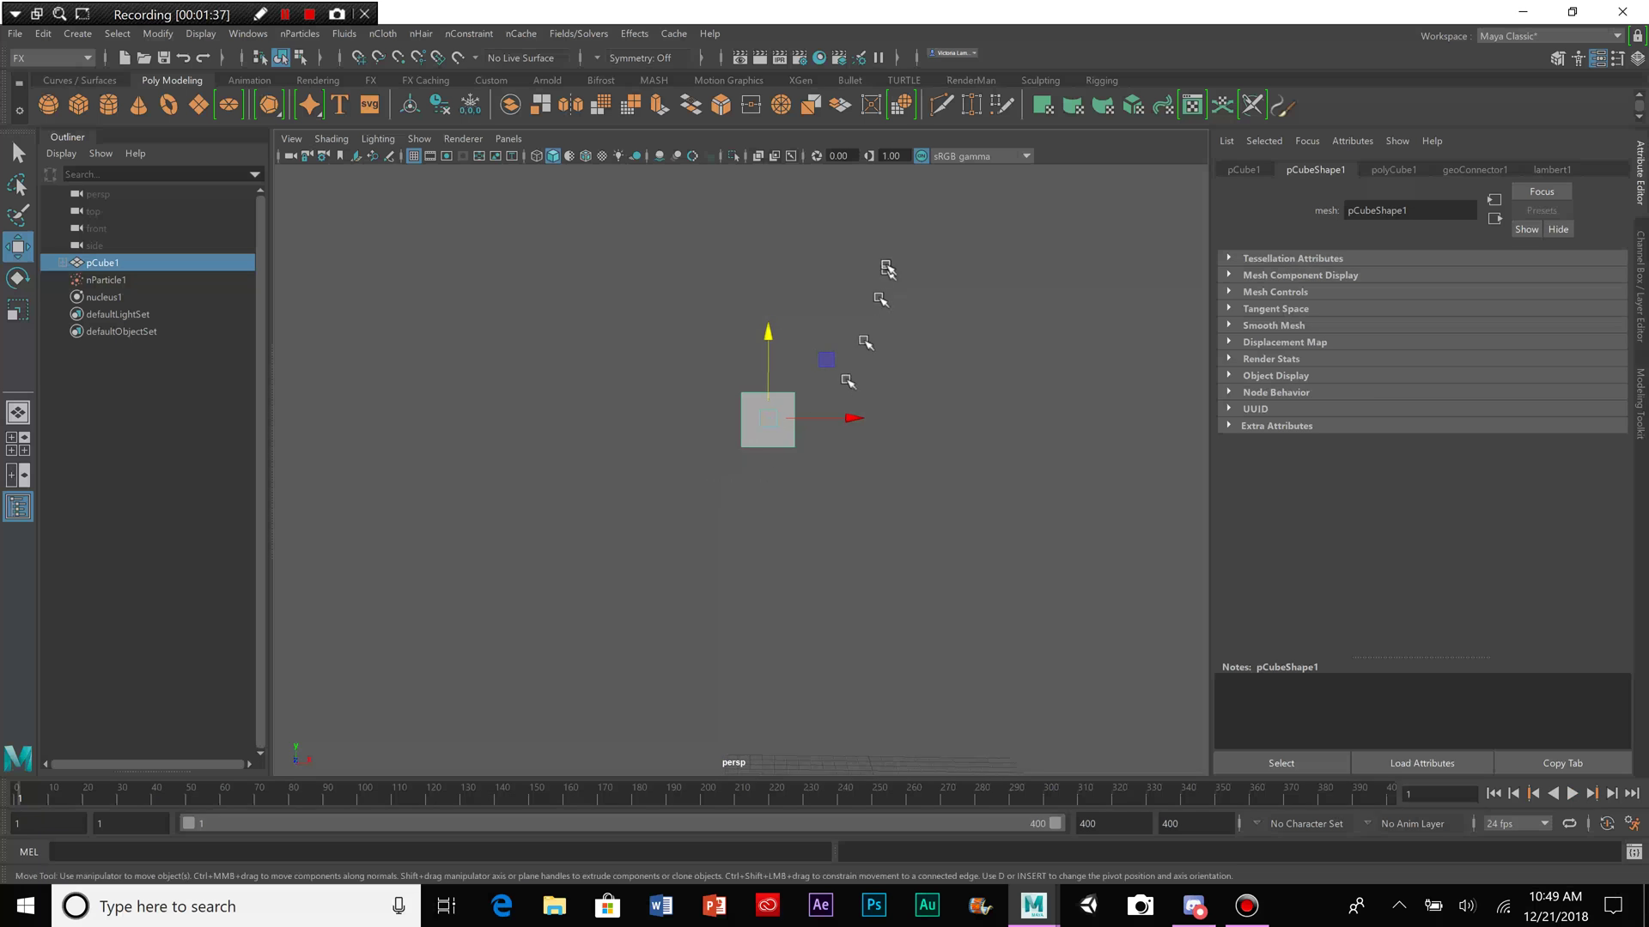
pyautogui.moveTo(887, 266); pyautogui.dragTo(885, 319, button='right')
pyautogui.keyDown('alt'); pyautogui.moveTo(884, 343); pyautogui.dragTo(868, 379); pyautogui.keyUp('alt')
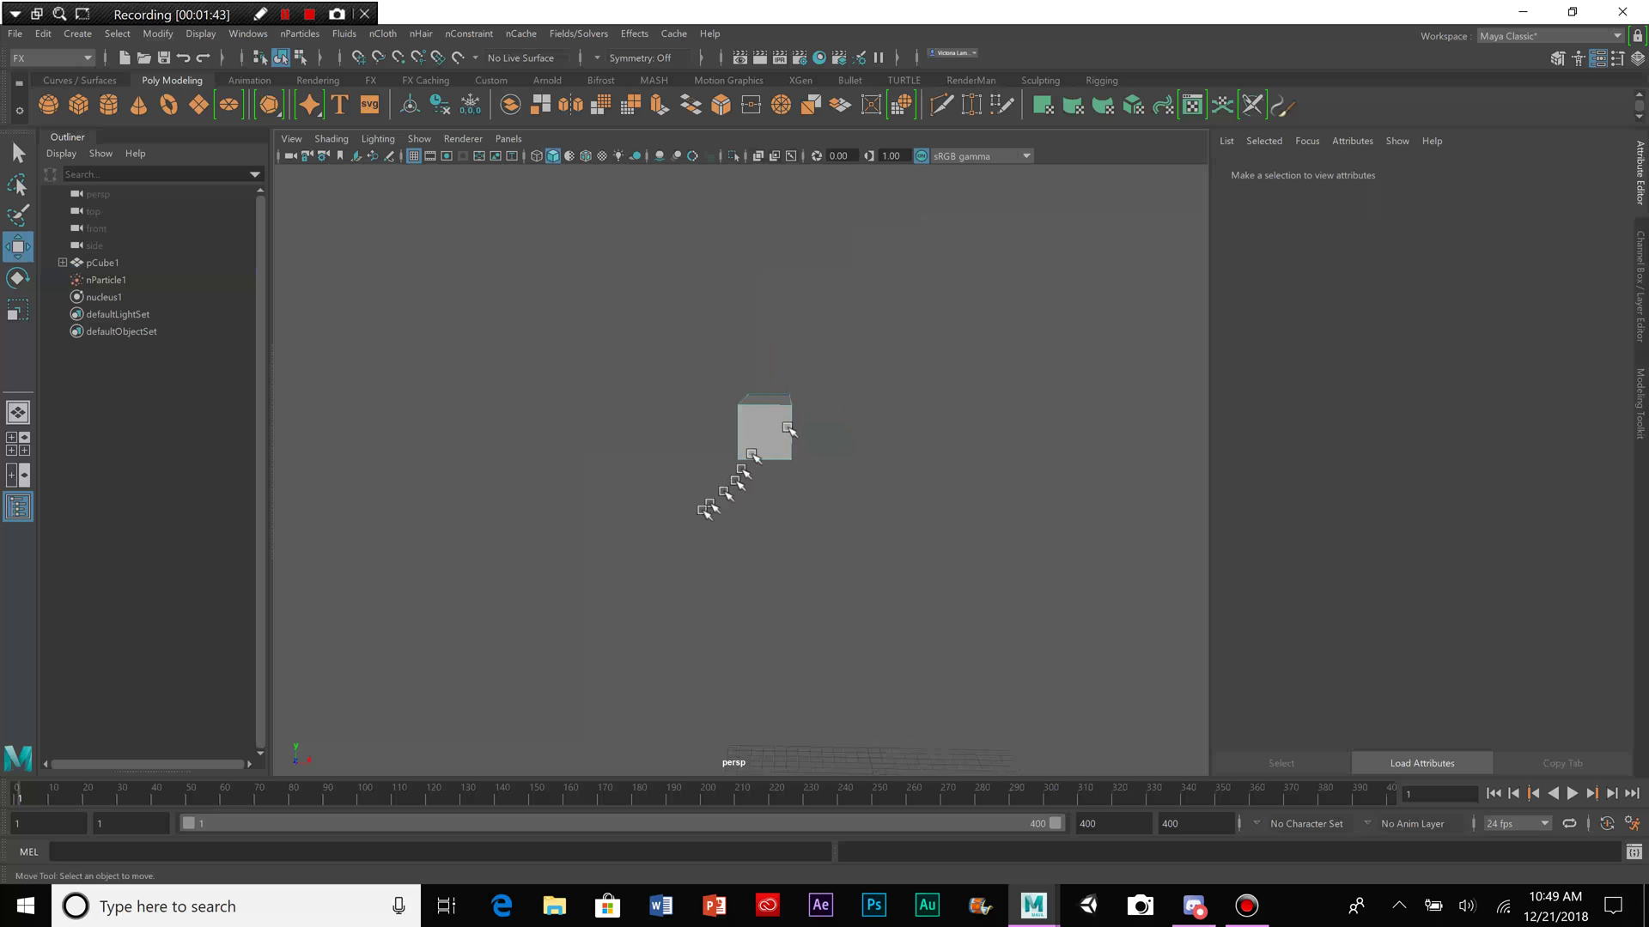
pyautogui.moveTo(671, 535); pyautogui.dragTo(725, 379)
pyautogui.click(765, 347)
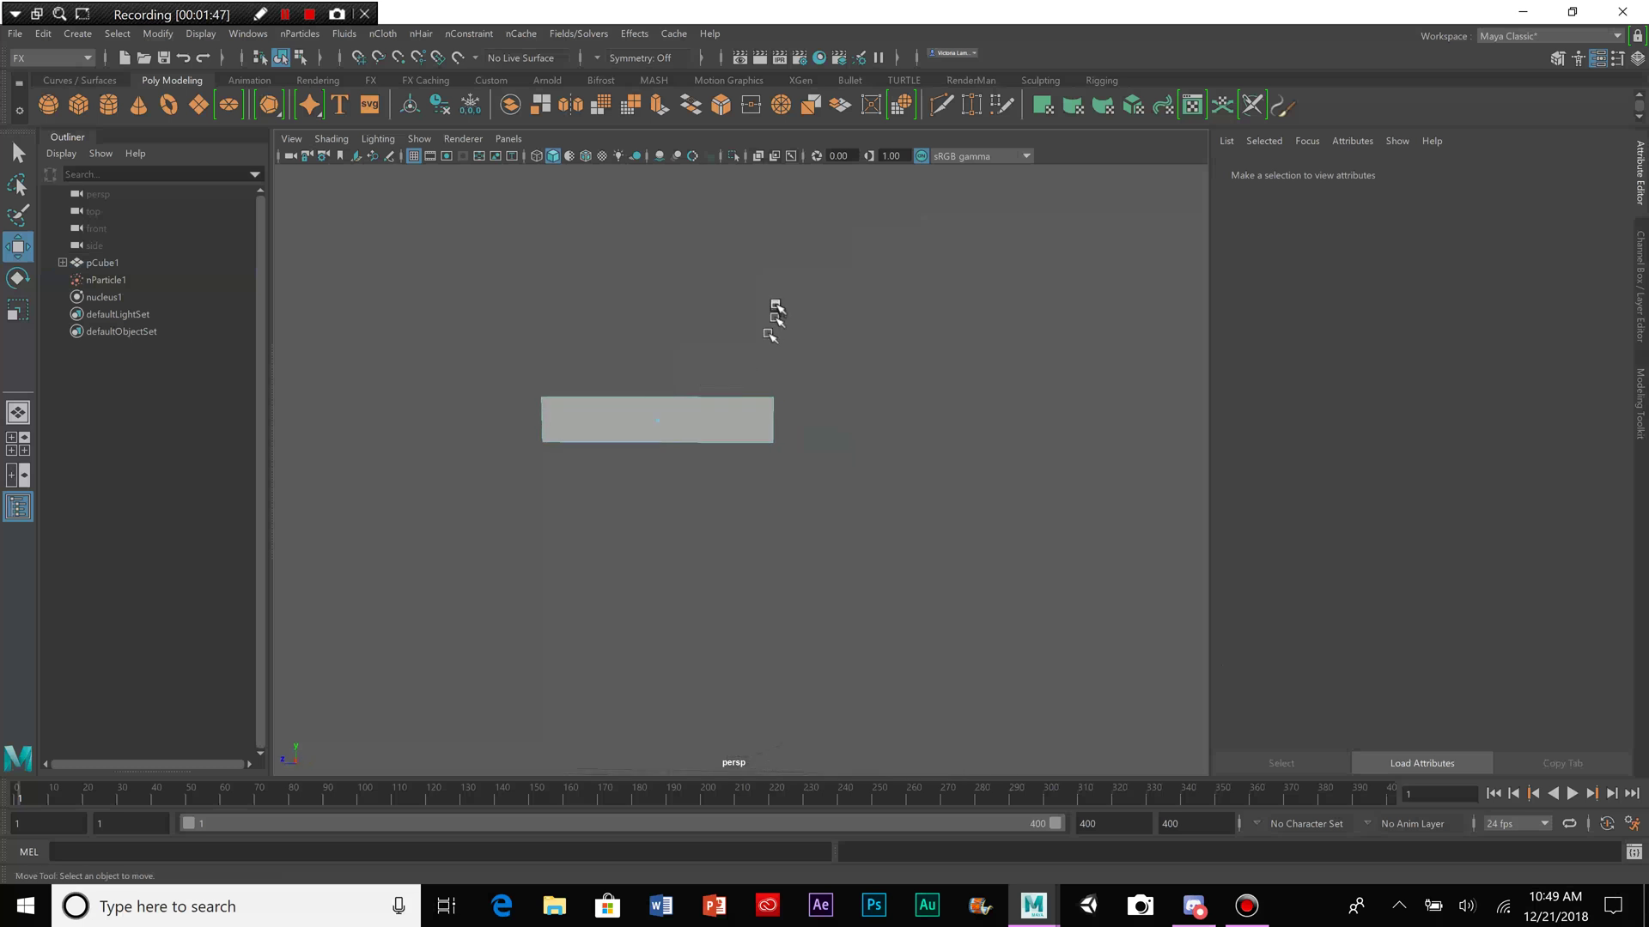
pyautogui.moveTo(777, 308); pyautogui.dragTo(803, 280, button='right')
pyautogui.keyDown('alt'); pyautogui.moveTo(800, 287); pyautogui.dragTo(854, 332); pyautogui.keyUp('alt')
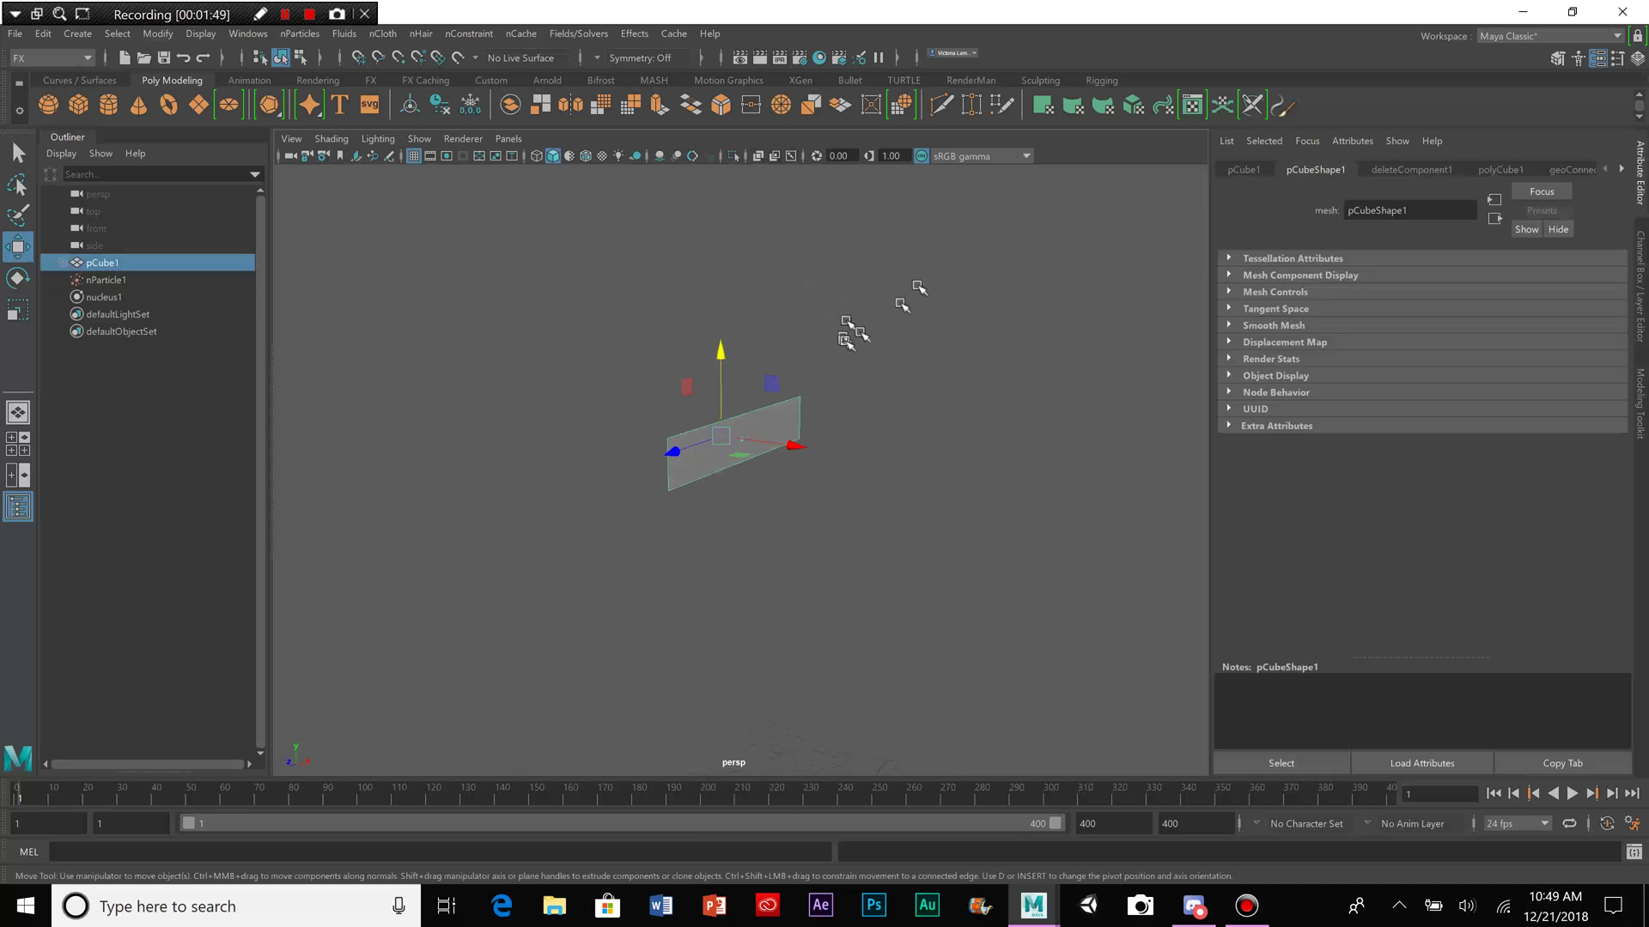
pyautogui.click(104, 281)
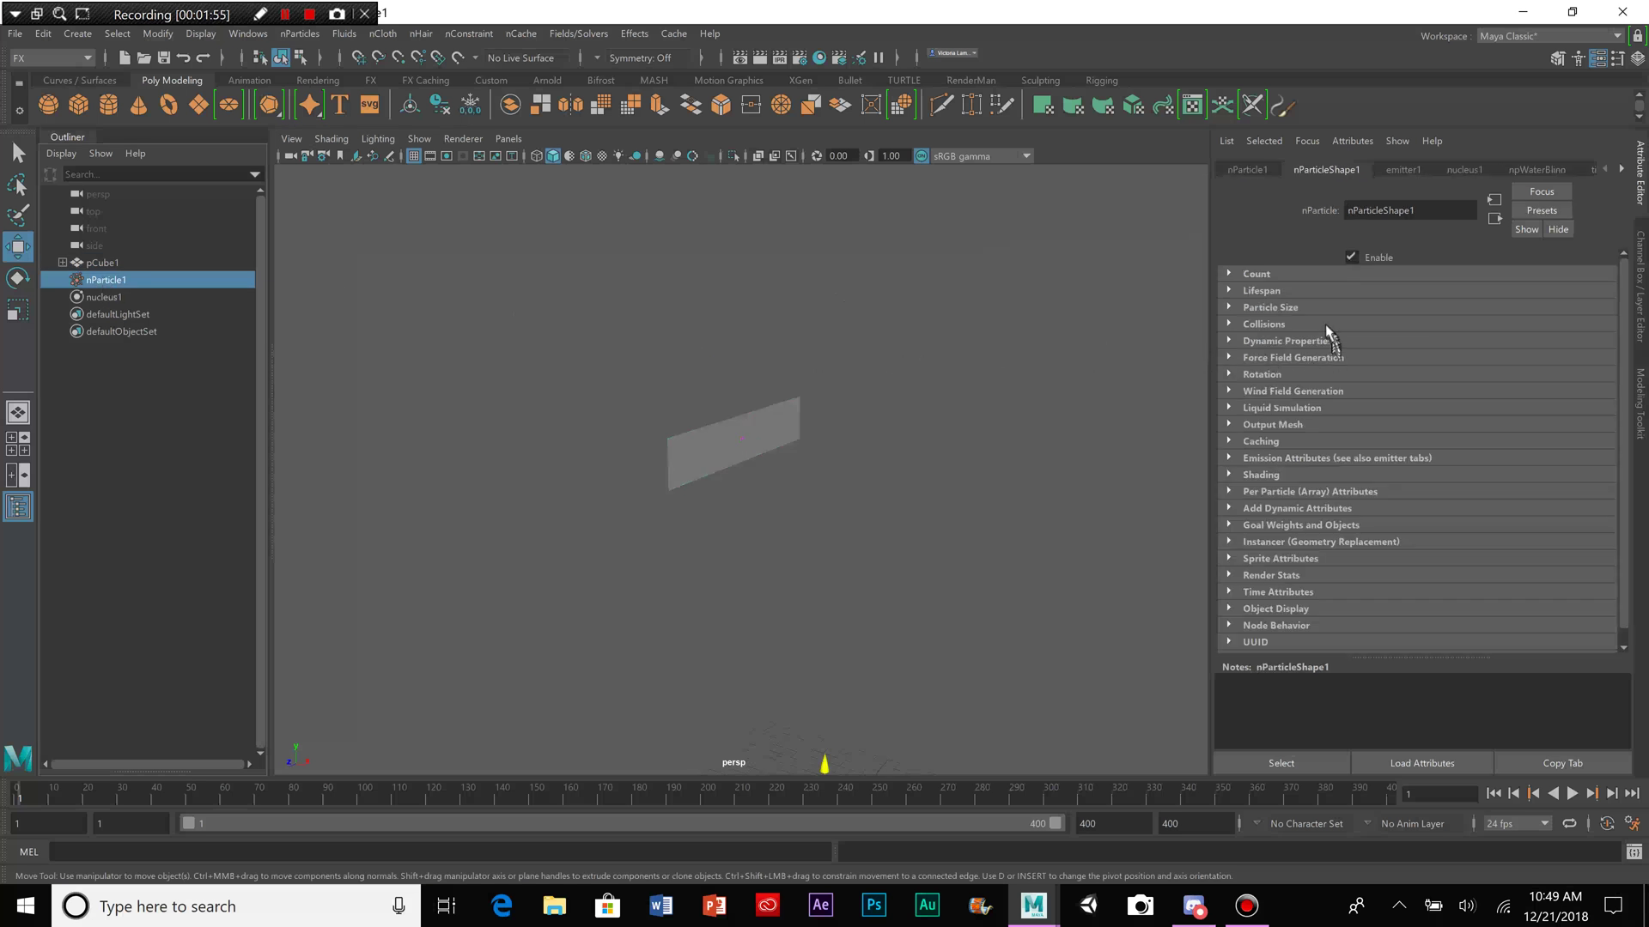
# Step: Change emitter1's emitter type to Surface
pyautogui.click(1403, 171)
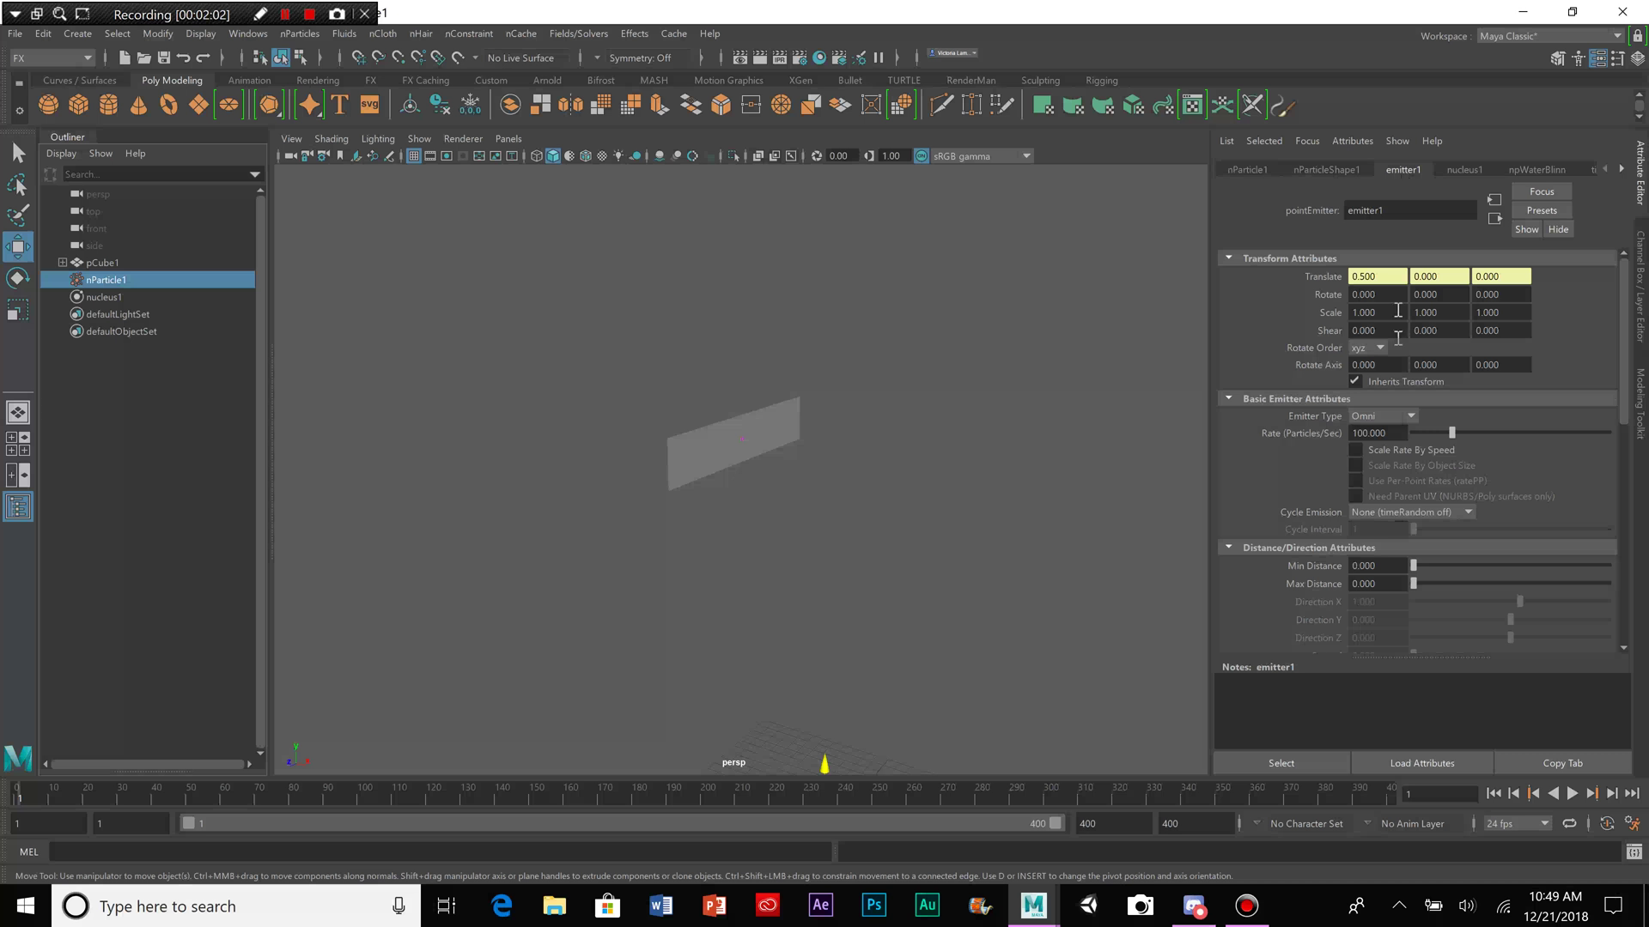
pyautogui.click(1409, 419)
pyautogui.click(1396, 457)
# Step: Preview particles raining down from the flat panel, then rewind to frame 1 and select the plane
pyautogui.keyDown('alt'); pyautogui.moveTo(1089, 559); pyautogui.dragTo(949, 559, button='right'); pyautogui.keyUp('alt')
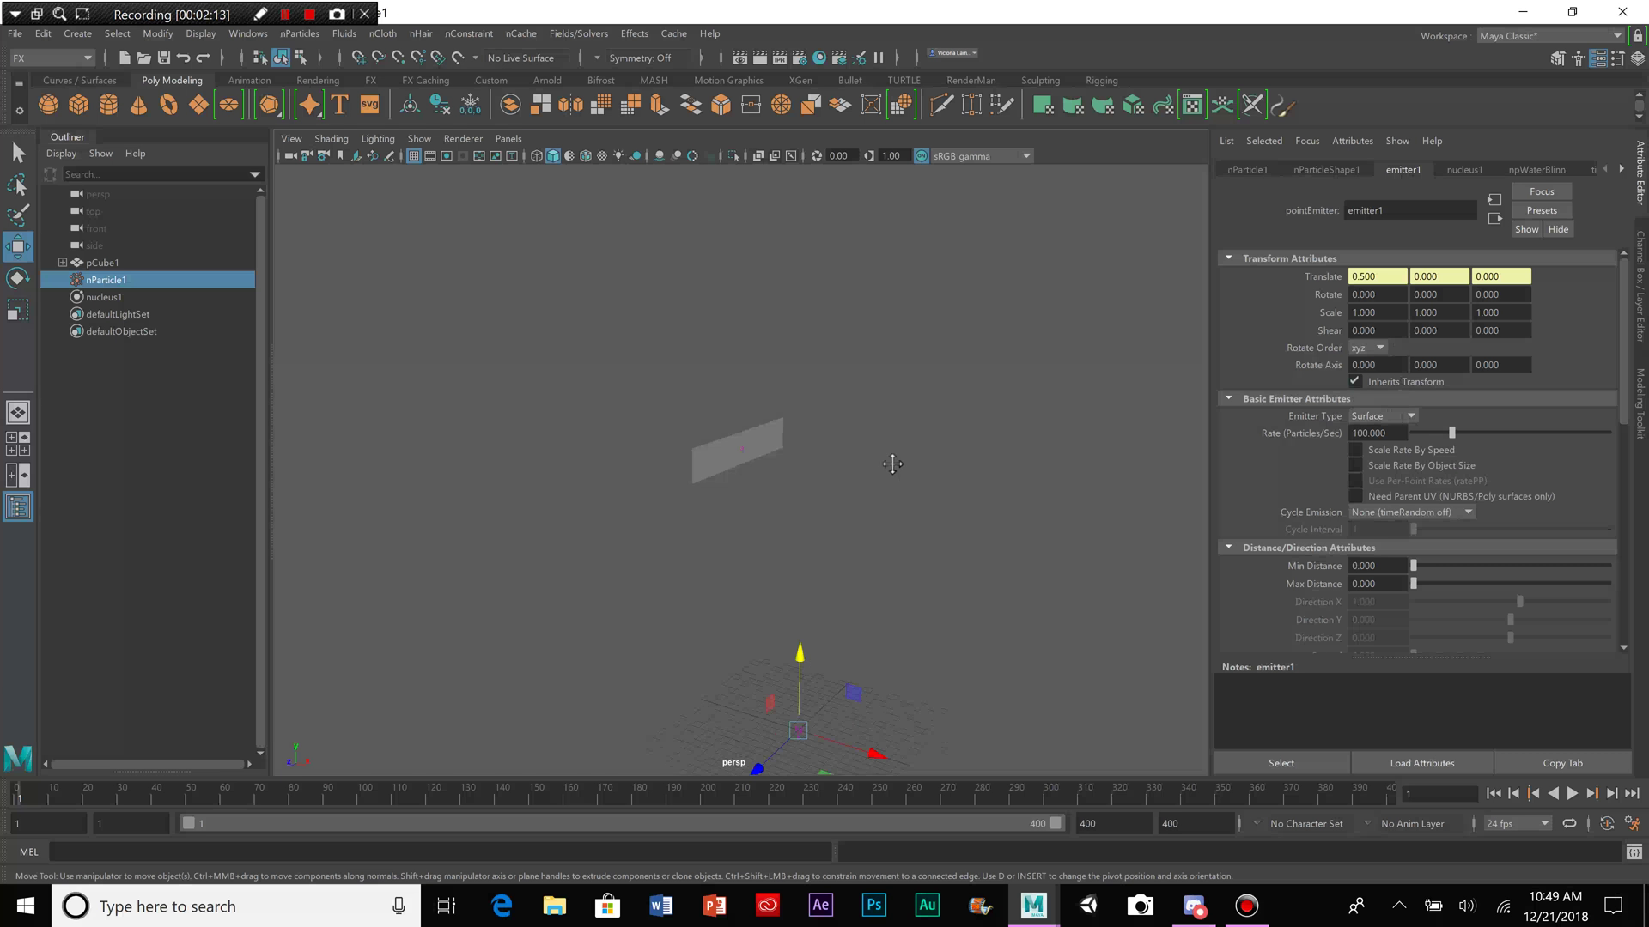
pyautogui.keyDown('alt'); pyautogui.moveTo(950, 559); pyautogui.dragTo(891, 467, button='middle'); pyautogui.keyUp('alt')
pyautogui.click(1572, 793)
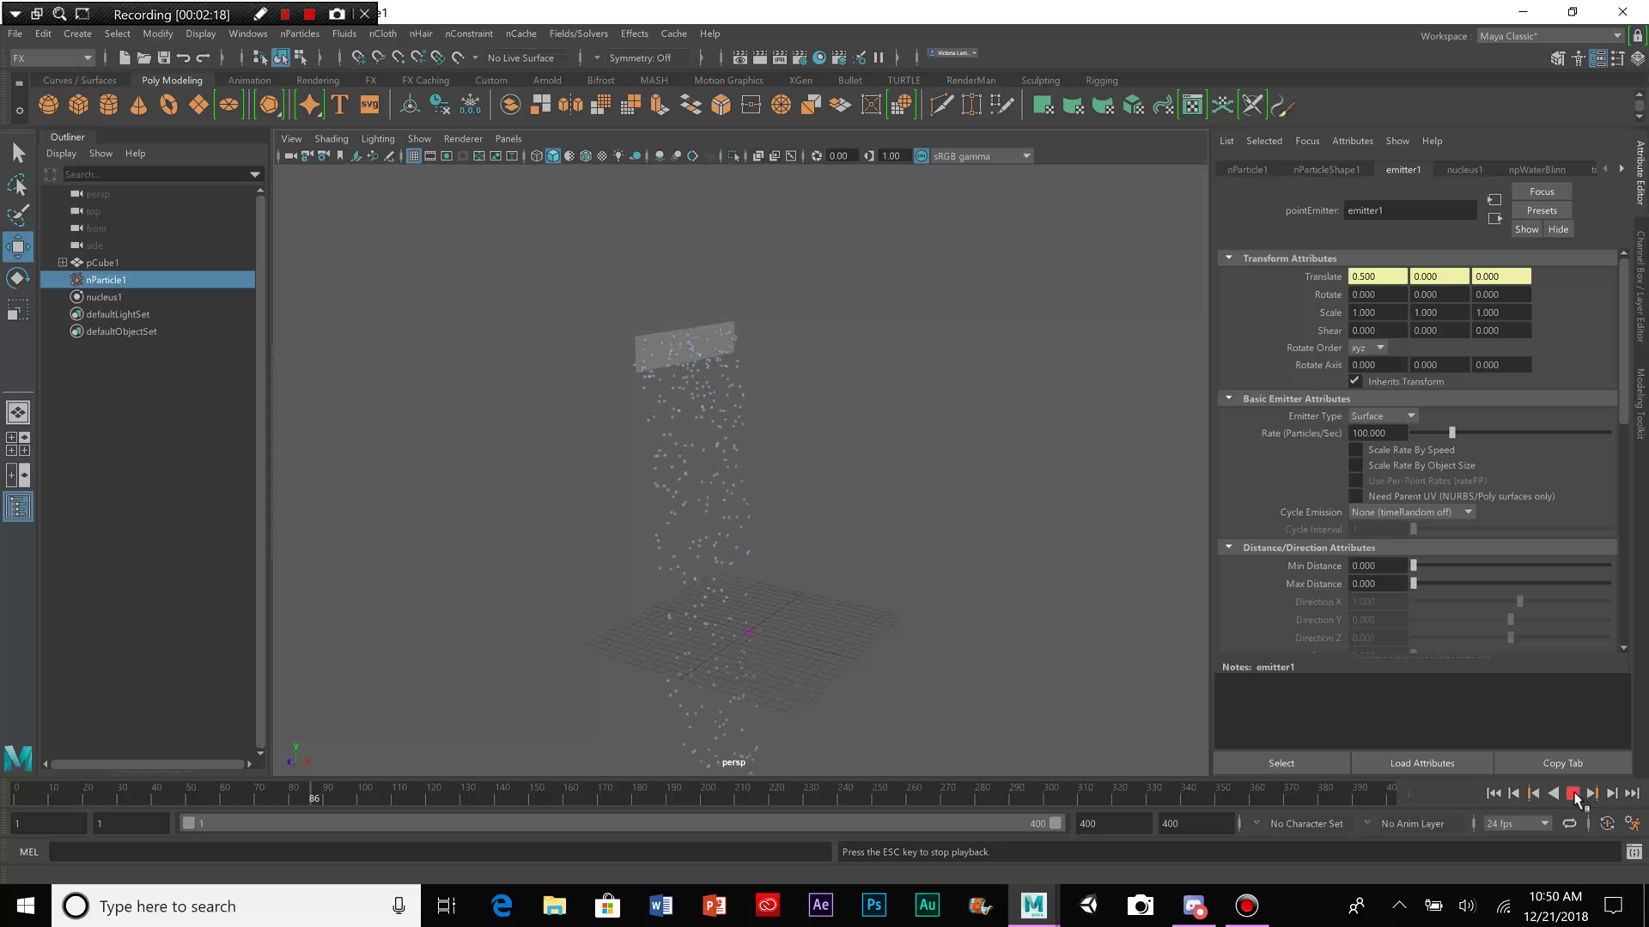
pyautogui.press('Escape')
pyautogui.keyDown('alt'); pyautogui.moveTo(839, 560); pyautogui.dragTo(805, 562); pyautogui.keyUp('alt')
pyautogui.click(901, 515)
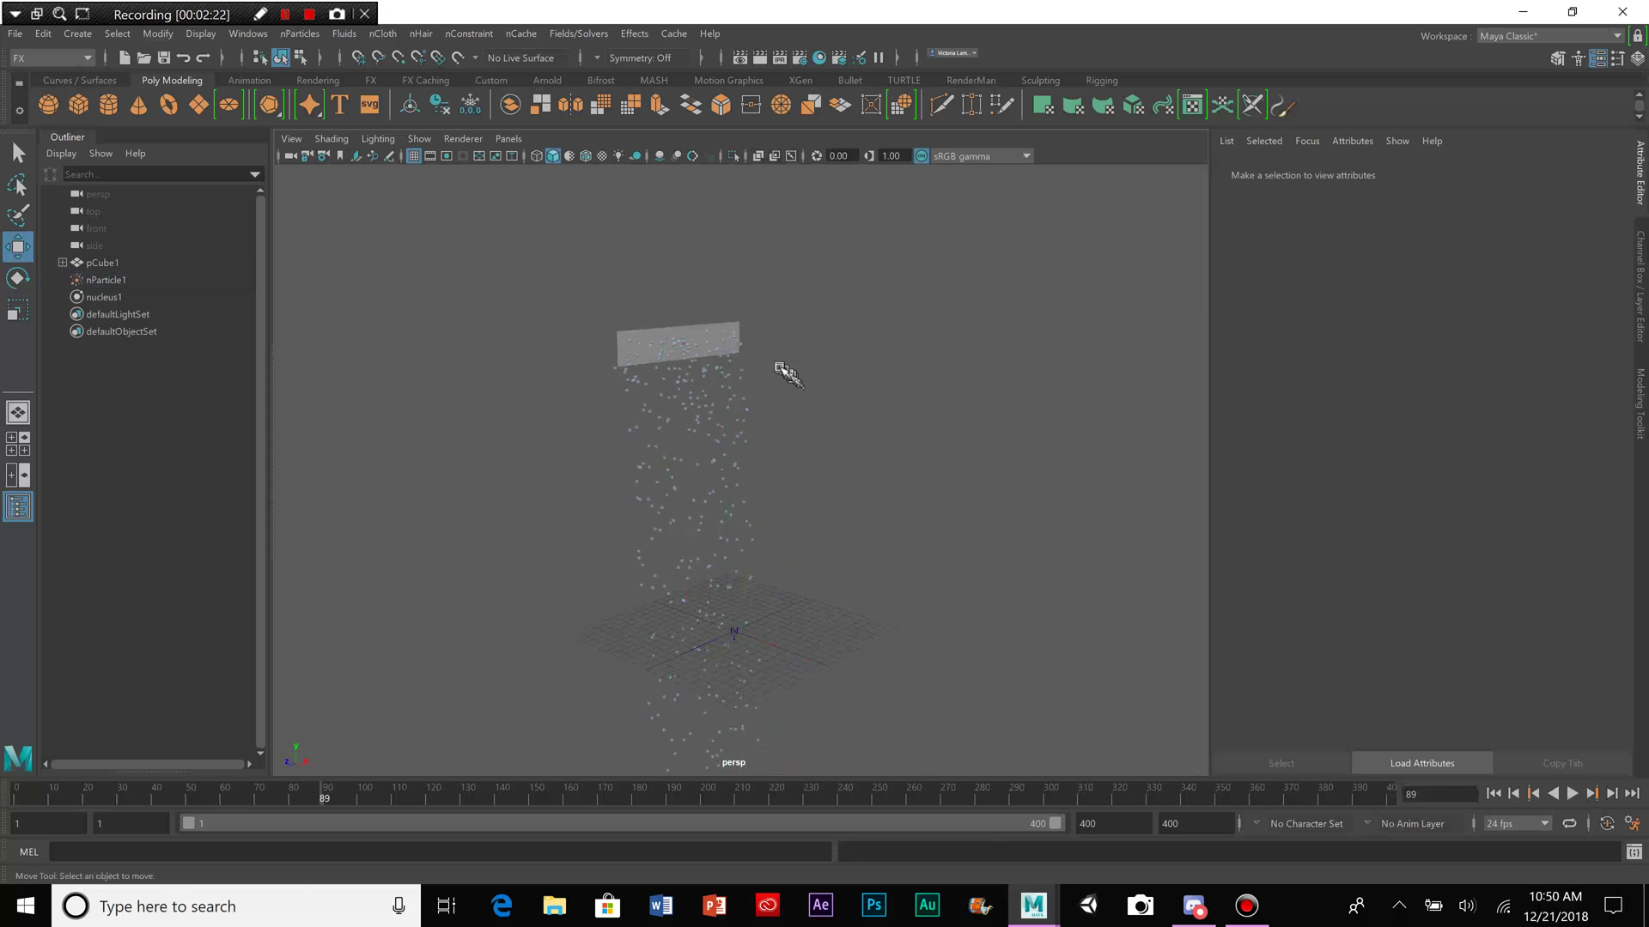
pyautogui.click(725, 337)
pyautogui.scroll(3, 799, 365)
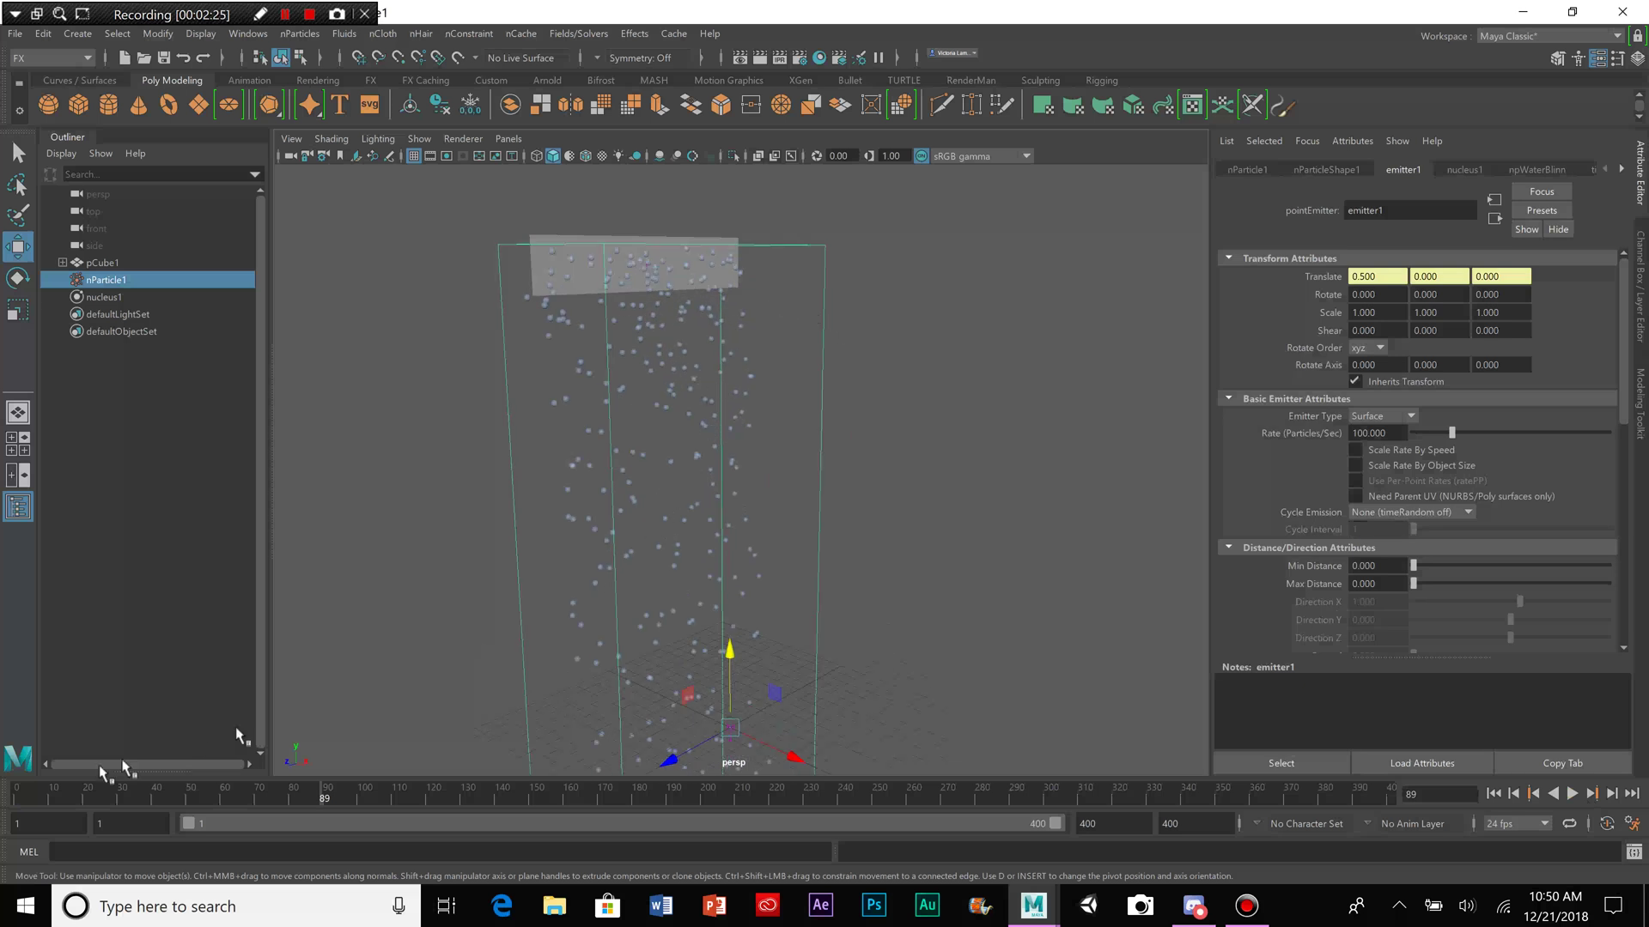
pyautogui.click(16, 803)
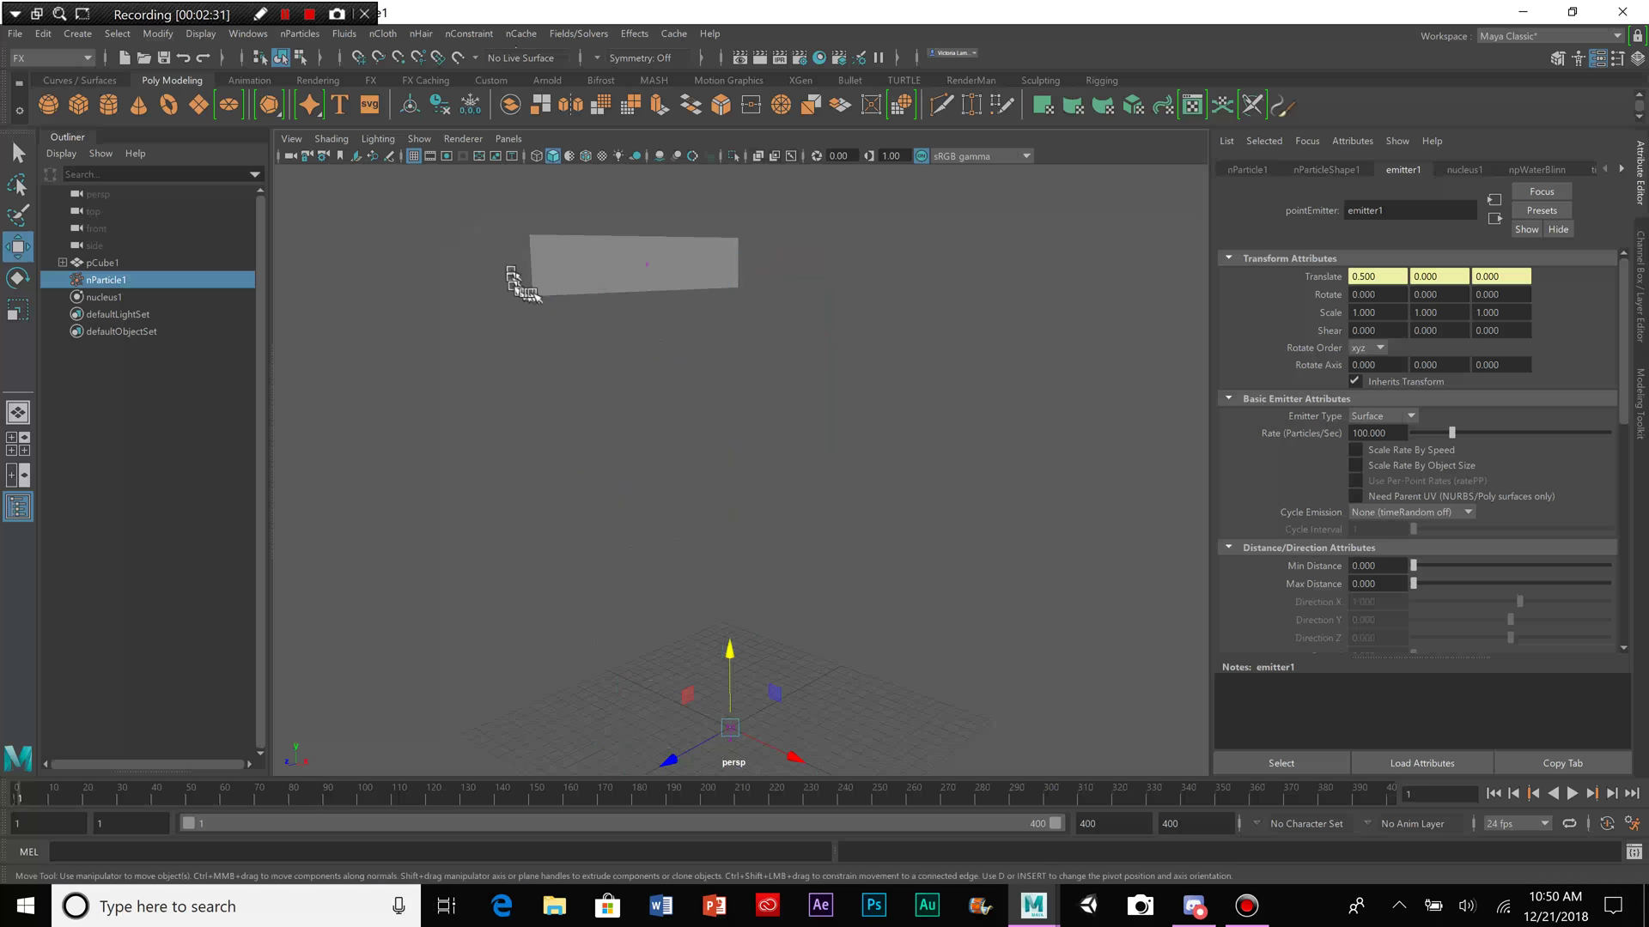
pyautogui.click(601, 283)
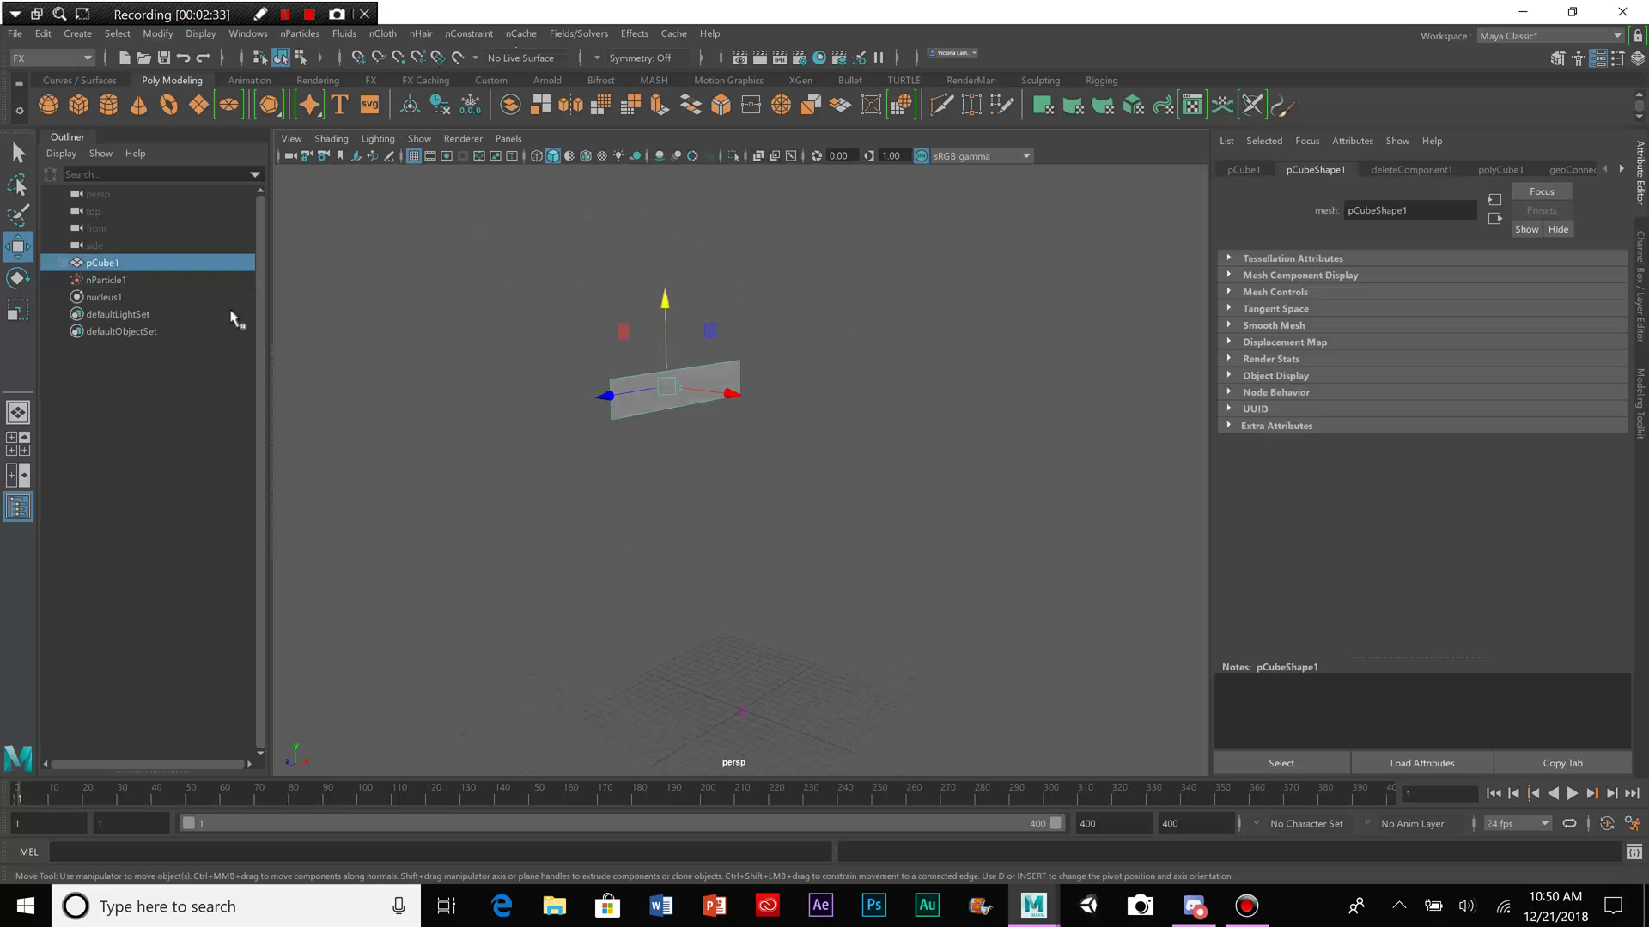
# Step: Set nParticle1's Particle Render Type to Tube (s/w) in the Shading section
pyautogui.click(129, 281)
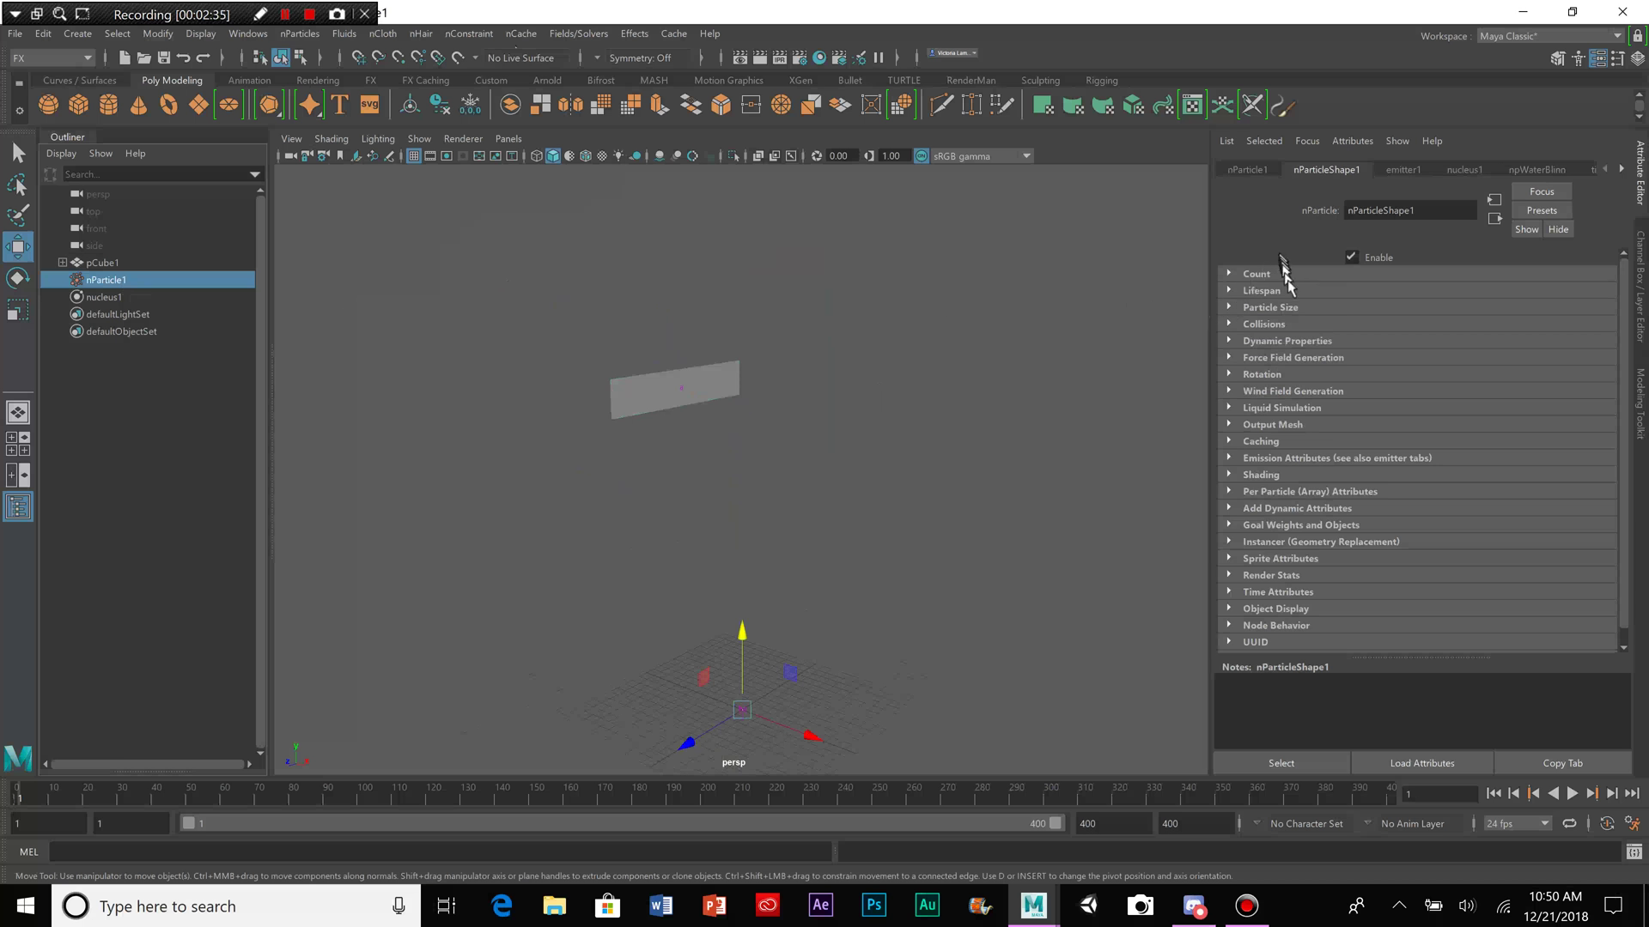
pyautogui.scroll(-1, 1331, 381)
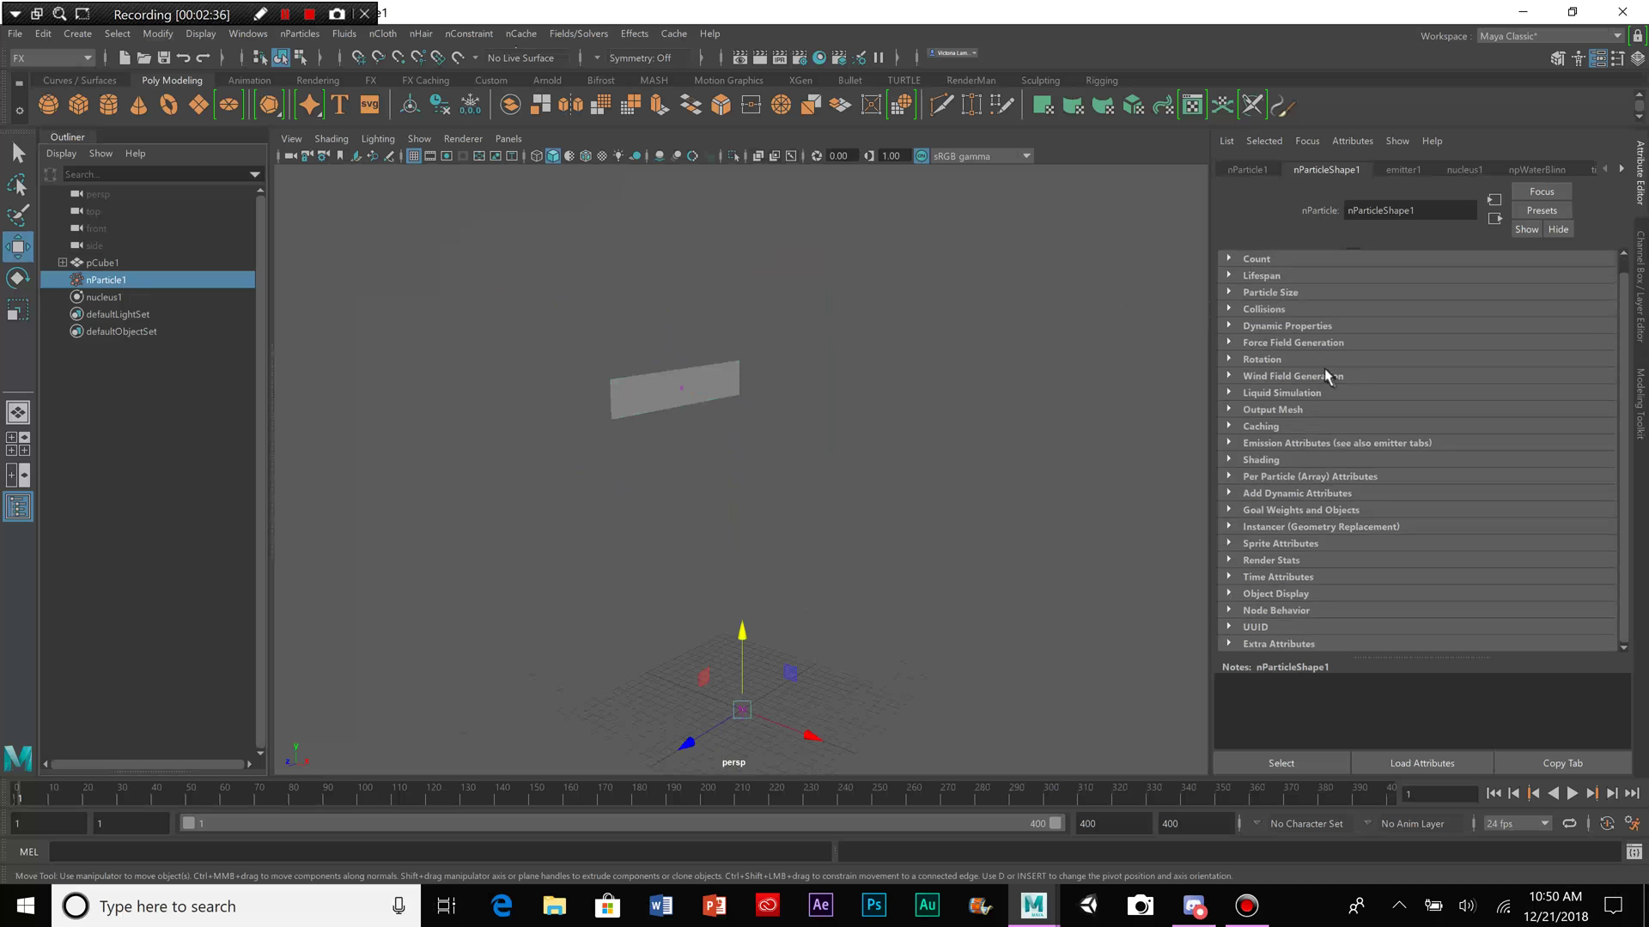
pyautogui.click(1262, 460)
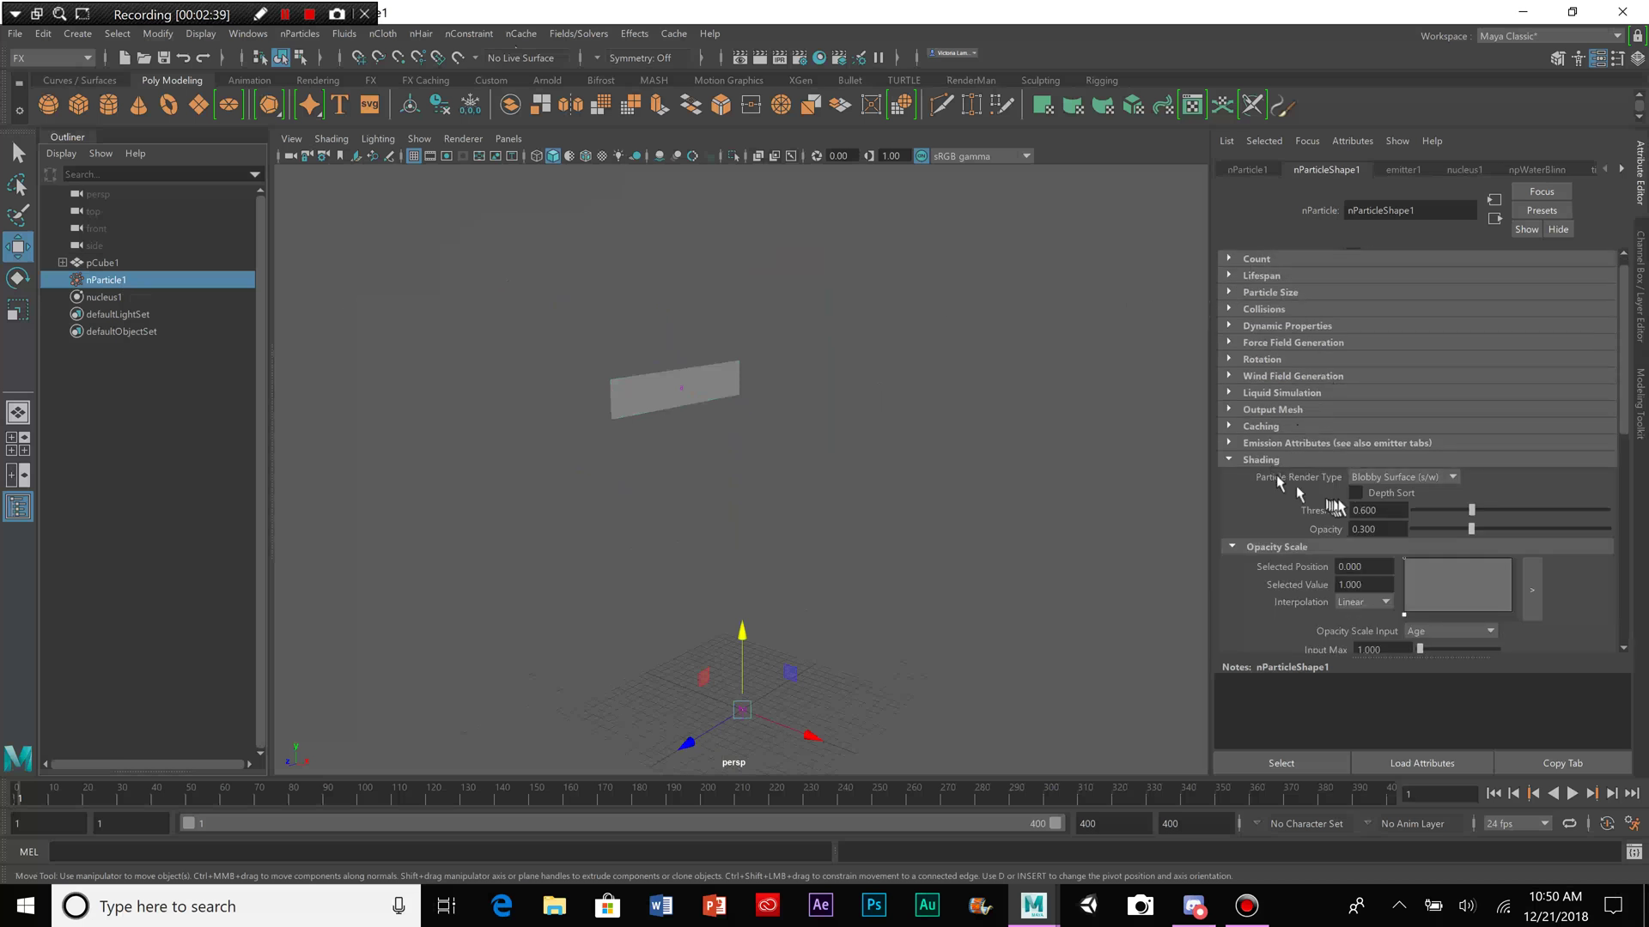
pyautogui.click(1405, 478)
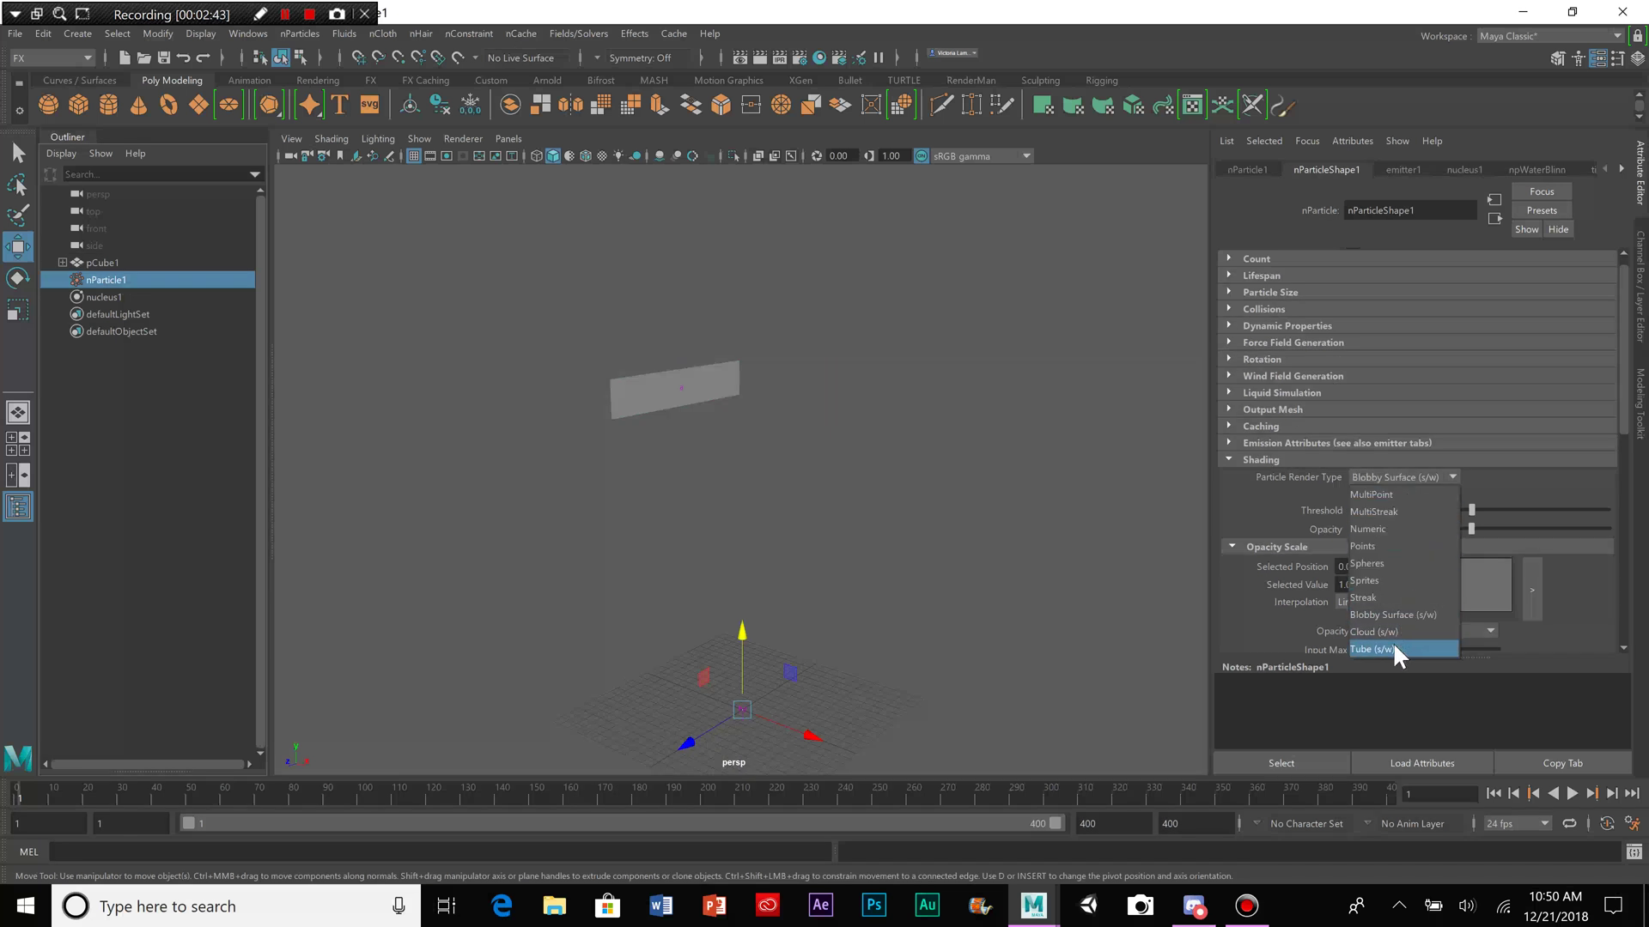
pyautogui.press('Escape')
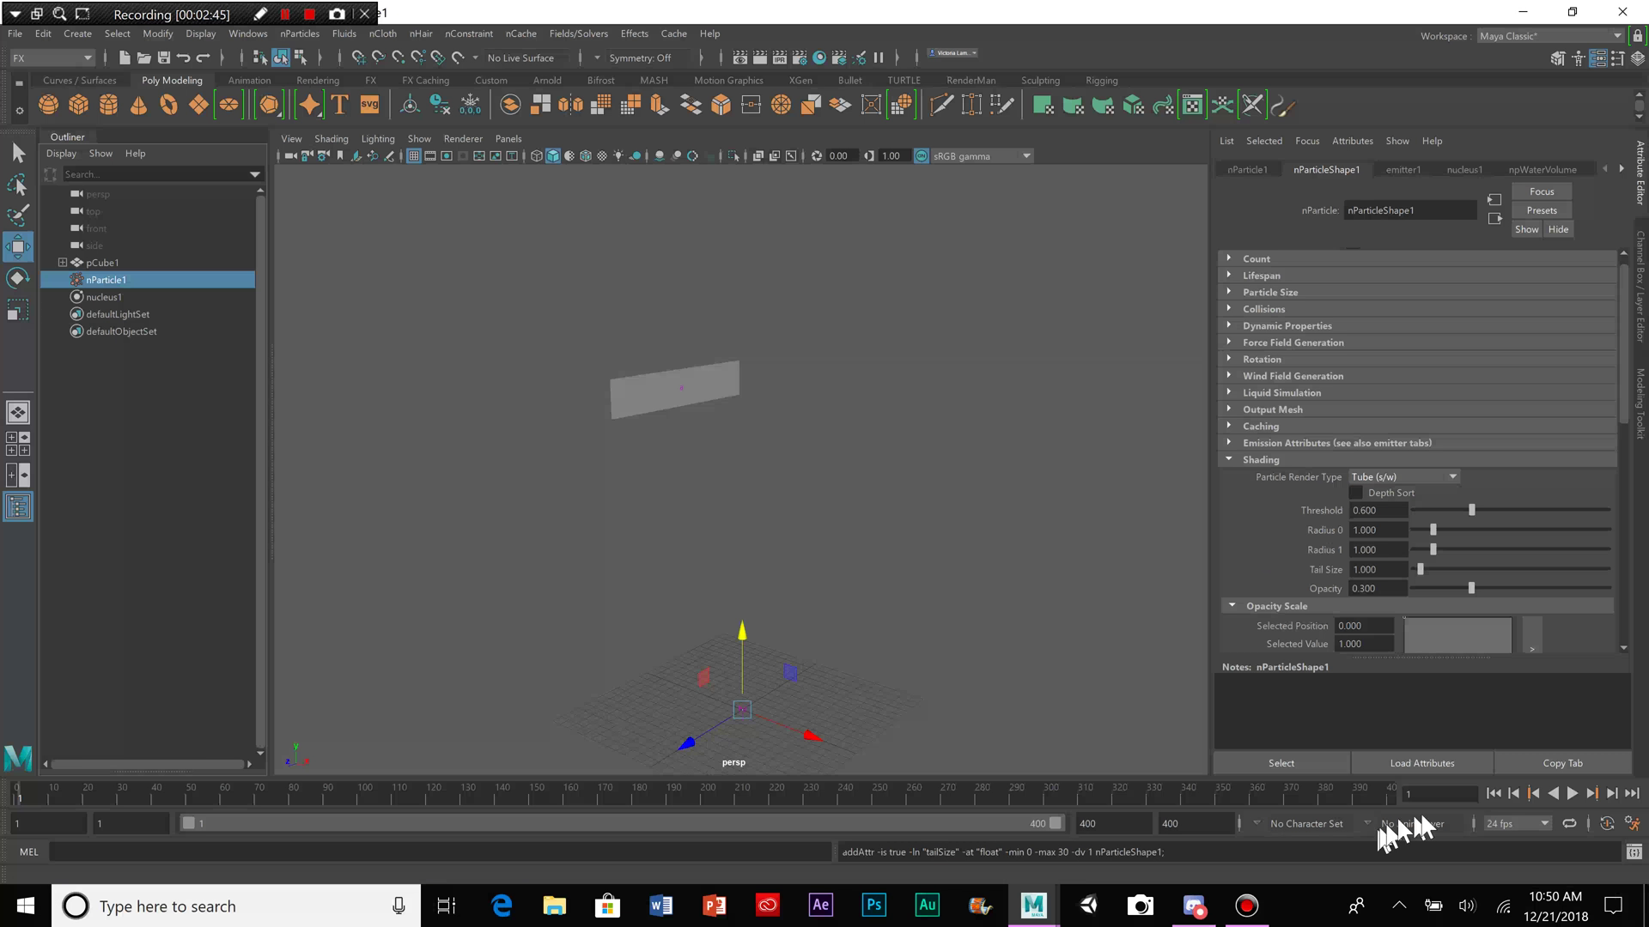
# Step: Play back to preview the soft blue tube blobs, pausing at frame 91
pyautogui.click(1573, 794)
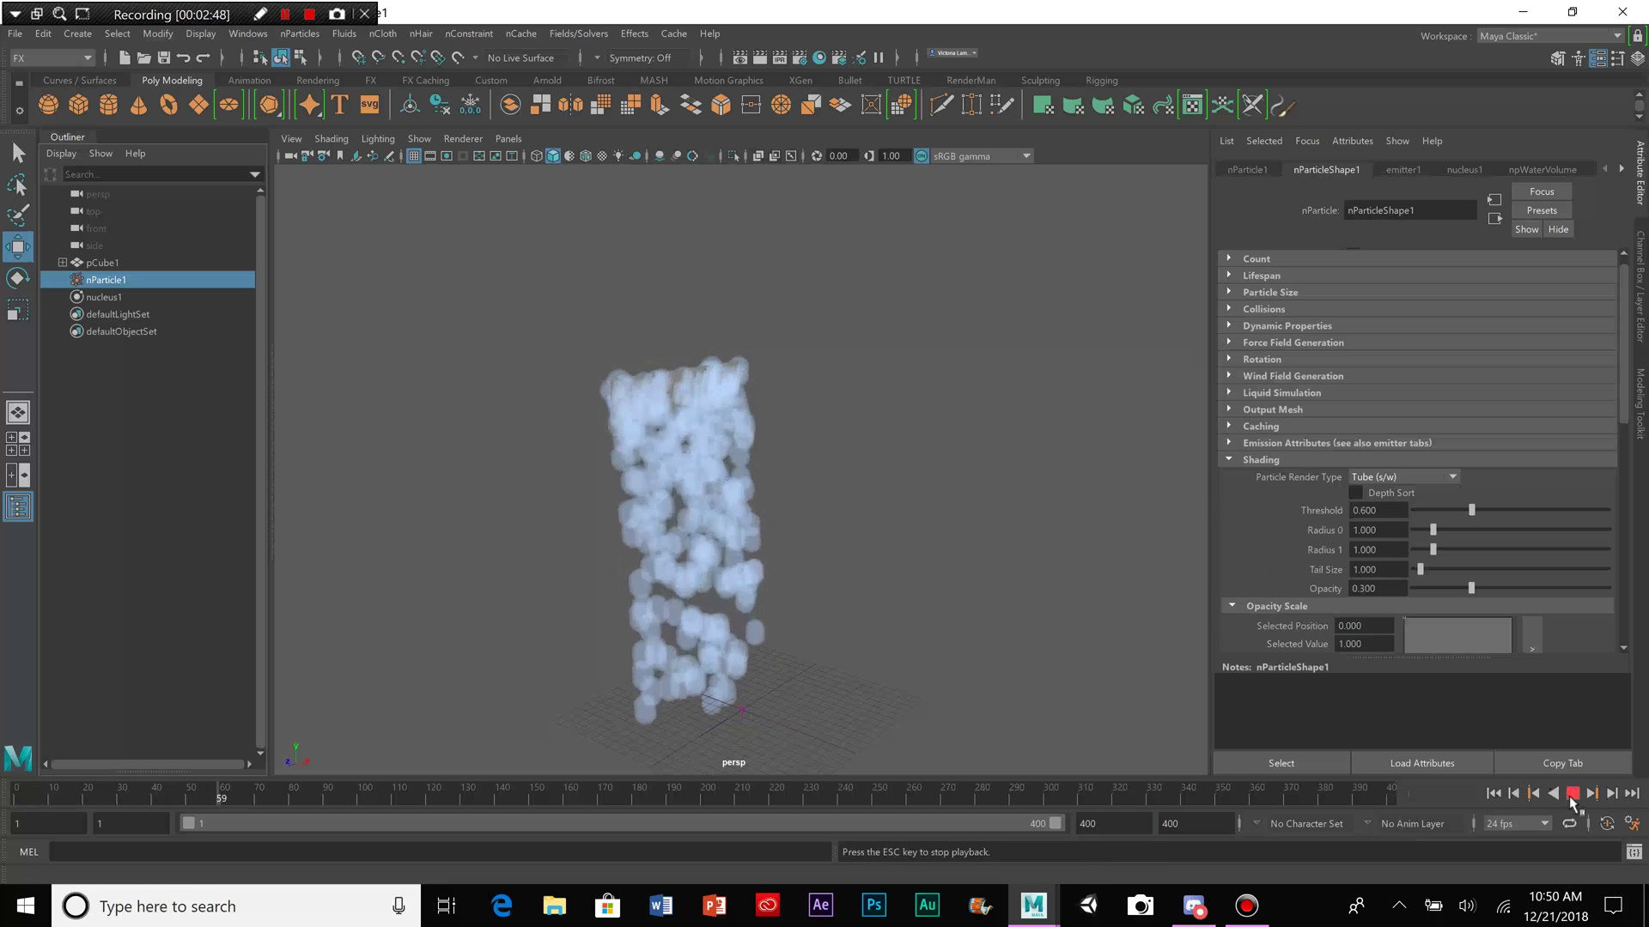
pyautogui.click(1572, 795)
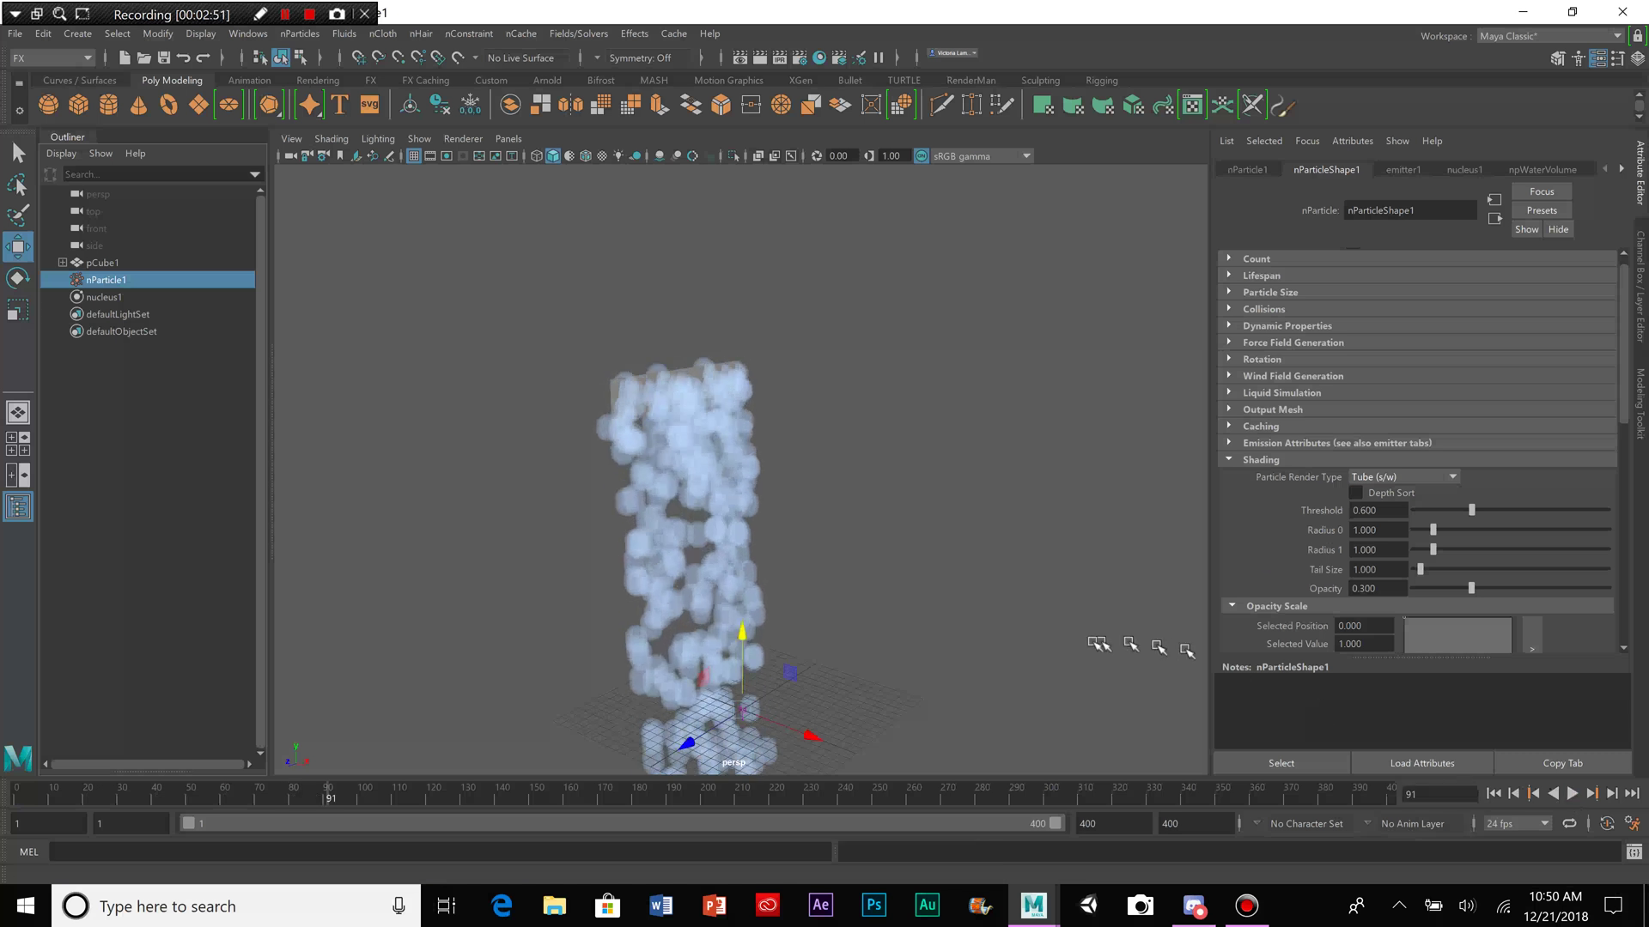
pyautogui.keyDown('alt'); pyautogui.moveTo(1035, 652); pyautogui.dragTo(927, 626); pyautogui.keyUp('alt')
pyautogui.keyDown('alt'); pyautogui.moveTo(927, 626); pyautogui.dragTo(960, 547, button='middle'); pyautogui.keyUp('alt')
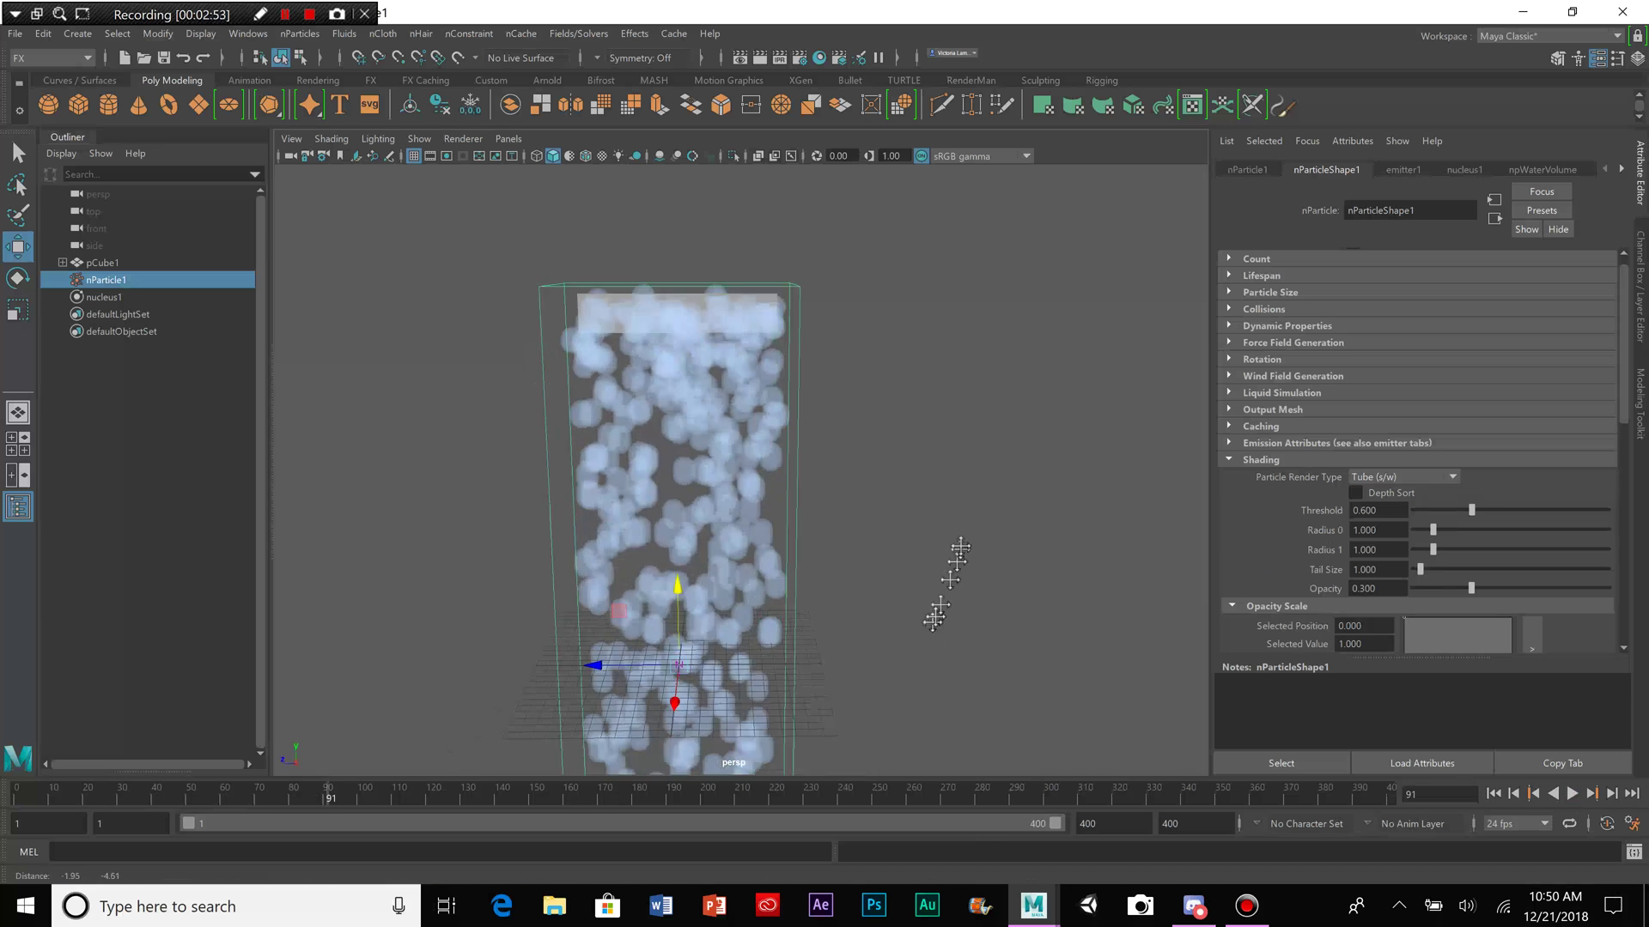
pyautogui.moveTo(960, 547)
pyautogui.keyDown('alt'); pyautogui.mouseDown()
pyautogui.moveTo(935, 544)
pyautogui.moveTo(938, 522)
pyautogui.mouseUp(); pyautogui.keyUp('alt')
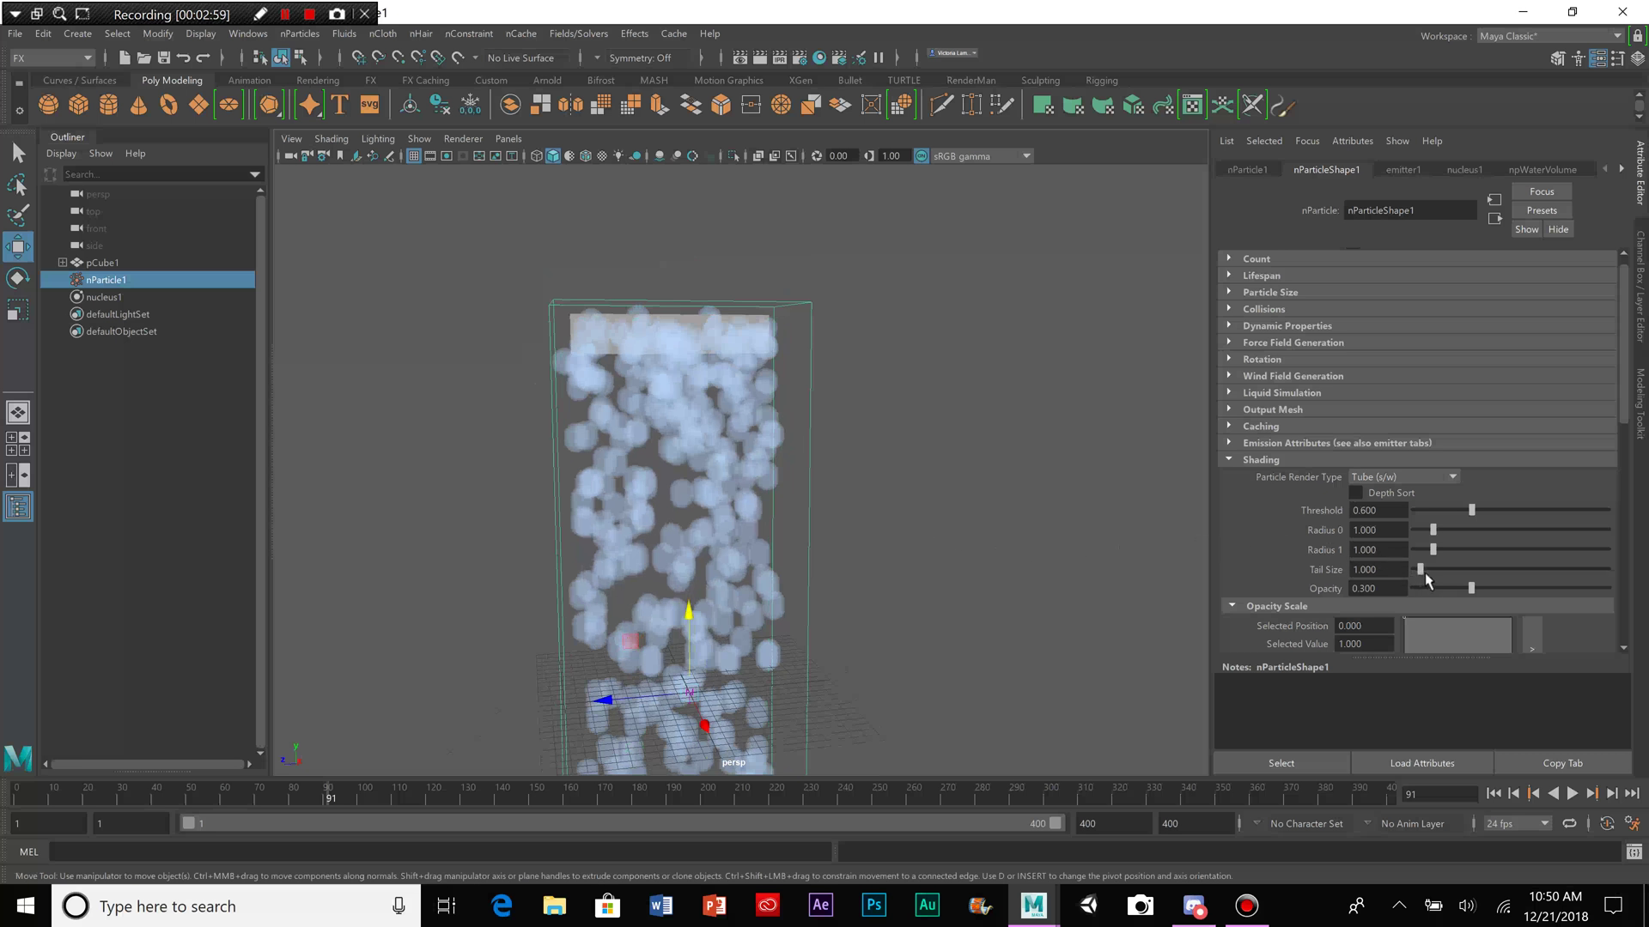
# Step: Set tube Radius 0 to 0.223, Radius 1 to 0.246 and Tail Size to 4.754
pyautogui.moveTo(1425, 575)
pyautogui.mouseDown()
pyautogui.moveTo(1445, 578)
pyautogui.moveTo(1418, 538)
pyautogui.mouseUp()
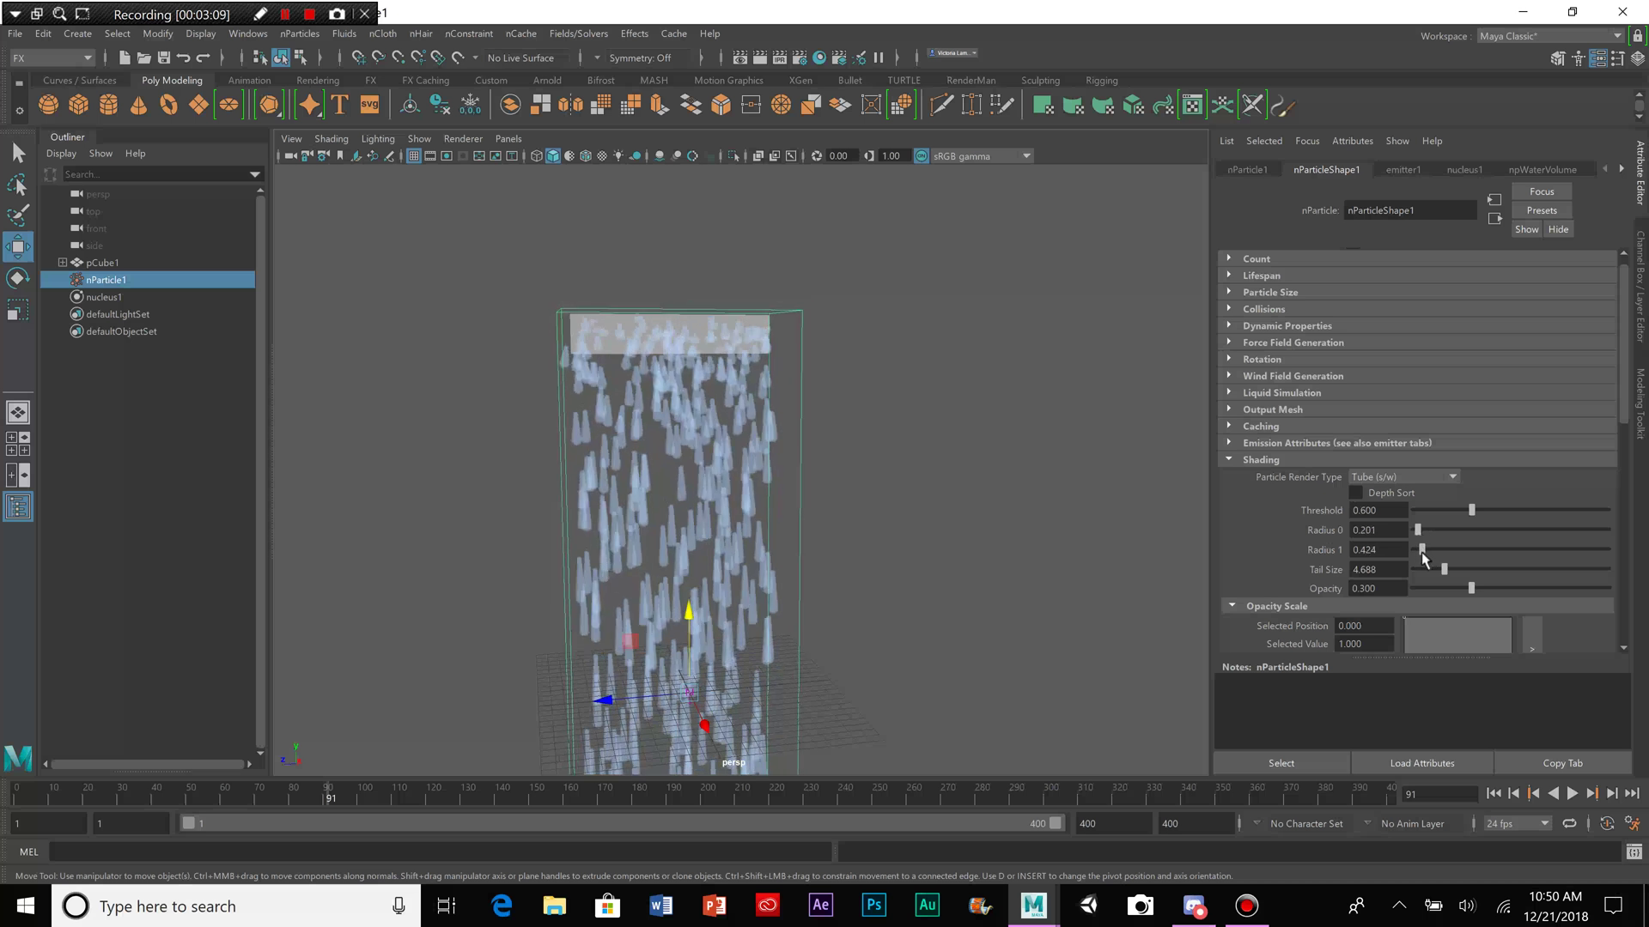
pyautogui.moveTo(1425, 558); pyautogui.dragTo(1420, 558)
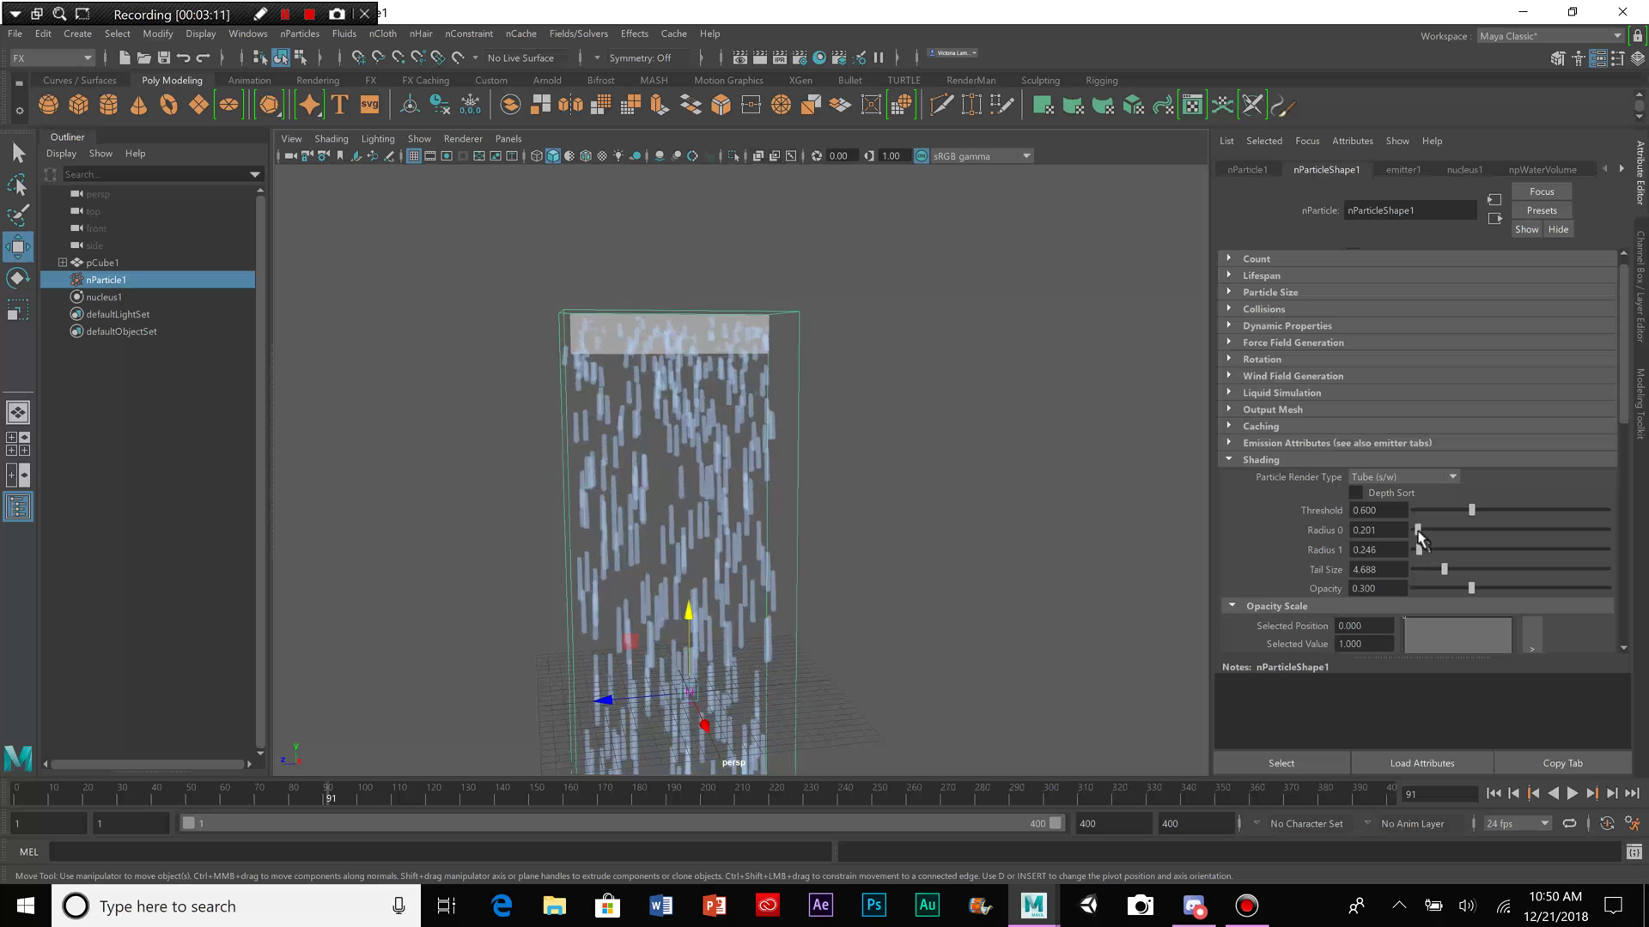
pyautogui.moveTo(1449, 577); pyautogui.dragTo(1444, 574)
pyautogui.keyDown('alt'); pyautogui.moveTo(1196, 545); pyautogui.dragTo(870, 453, button='right'); pyautogui.keyUp('alt')
pyautogui.keyDown('alt'); pyautogui.moveTo(870, 453); pyautogui.dragTo(850, 496, button='middle'); pyautogui.keyUp('alt')
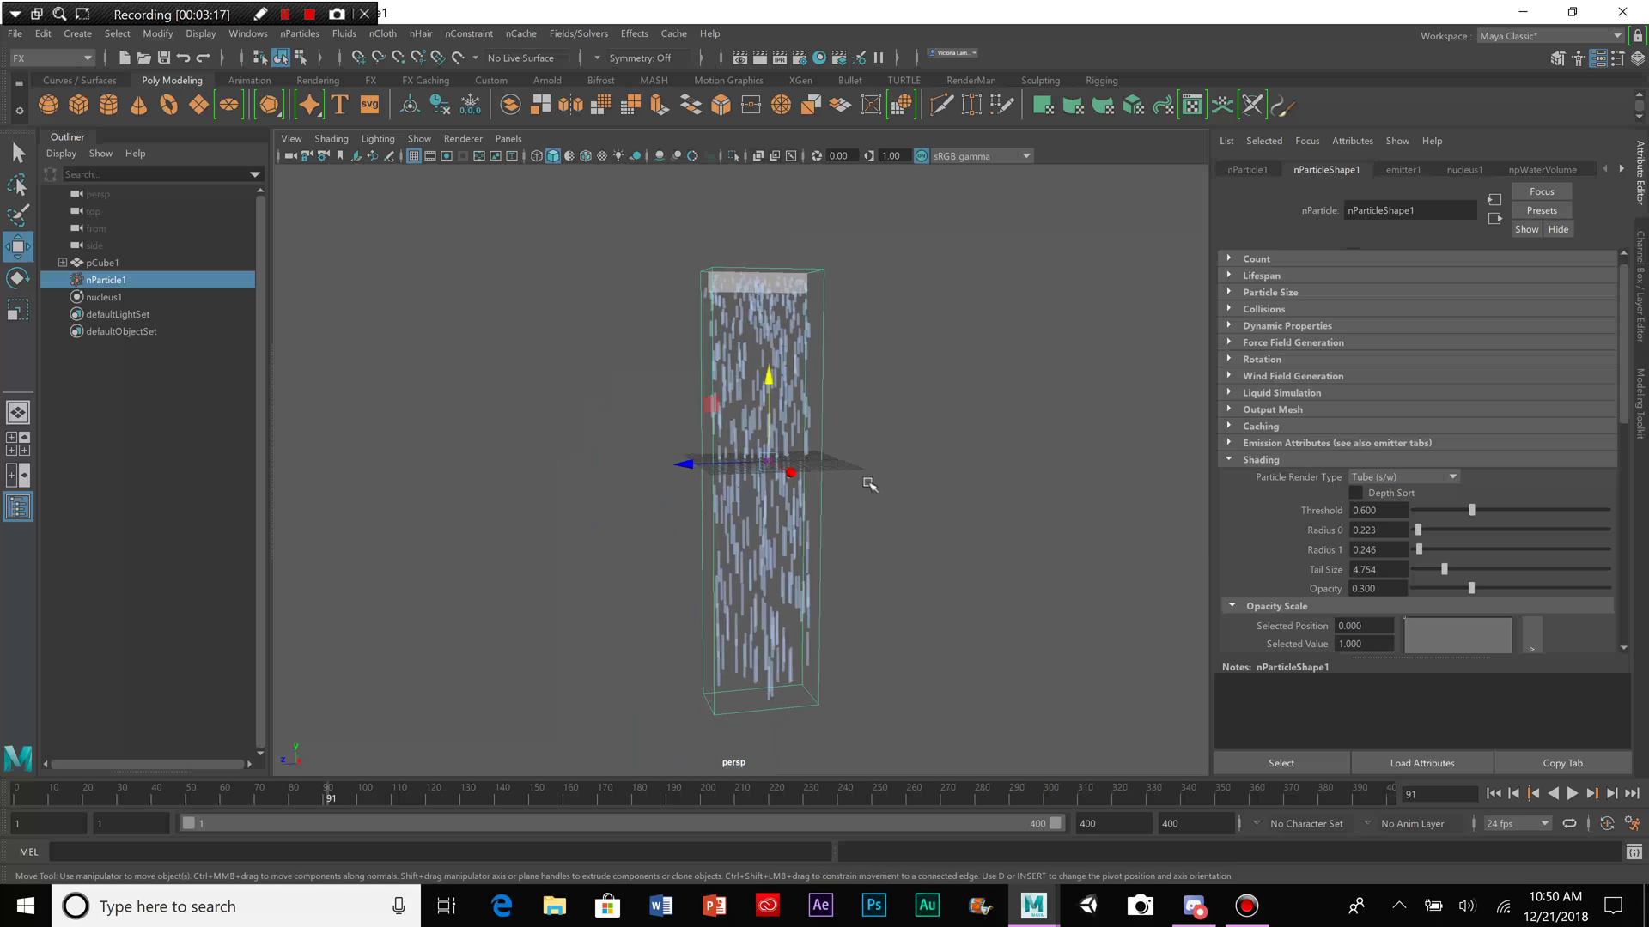
# Step: Play the thin-streak simulation to frame 114 and inspect the particle column
pyautogui.click(3, 784)
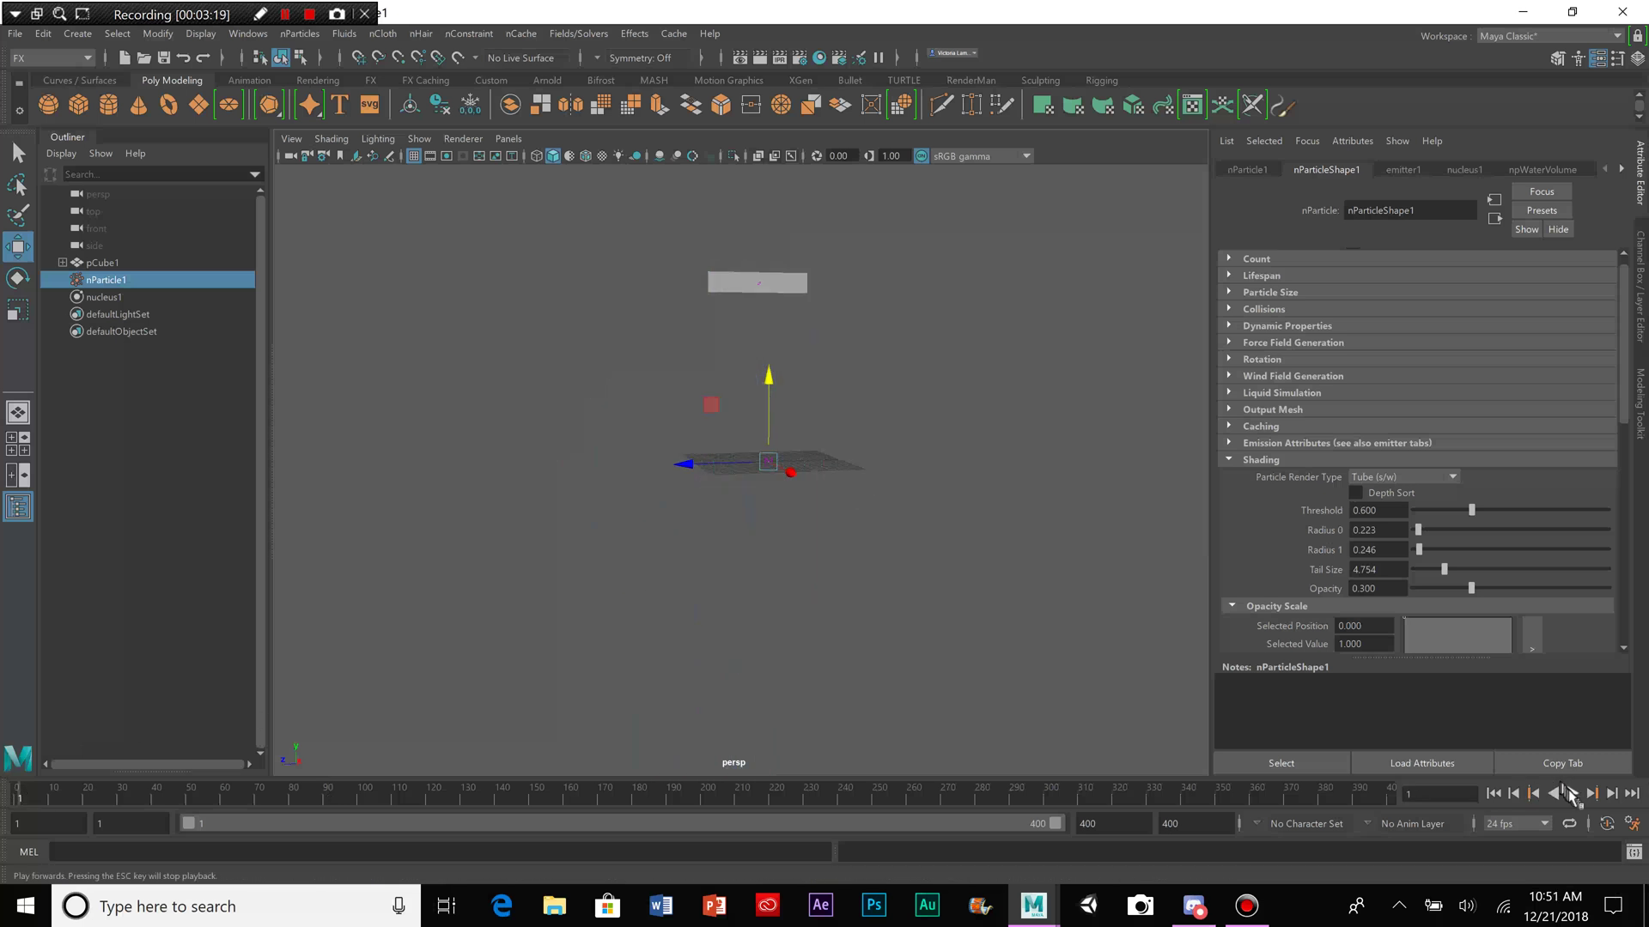
pyautogui.click(1572, 793)
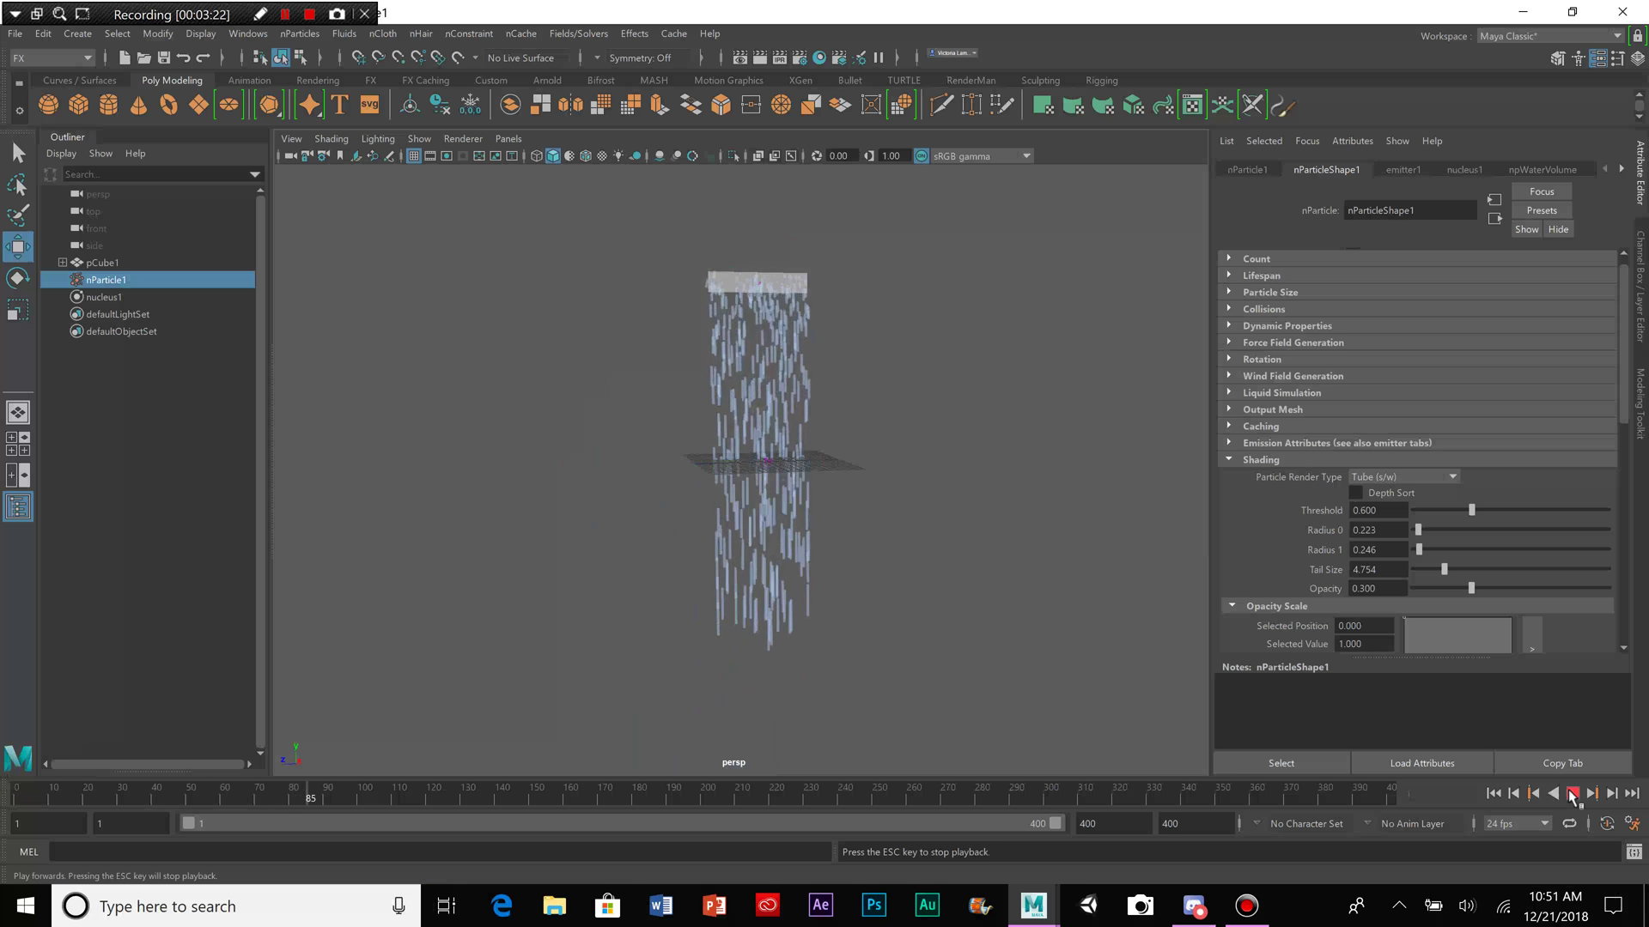
pyautogui.click(1573, 793)
pyautogui.keyDown('alt'); pyautogui.moveTo(811, 550); pyautogui.dragTo(948, 464); pyautogui.keyUp('alt')
pyautogui.keyDown('alt'); pyautogui.moveTo(948, 464); pyautogui.dragTo(868, 537, button='right'); pyautogui.keyUp('alt')
pyautogui.keyDown('alt'); pyautogui.moveTo(869, 538); pyautogui.dragTo(887, 434); pyautogui.keyUp('alt')
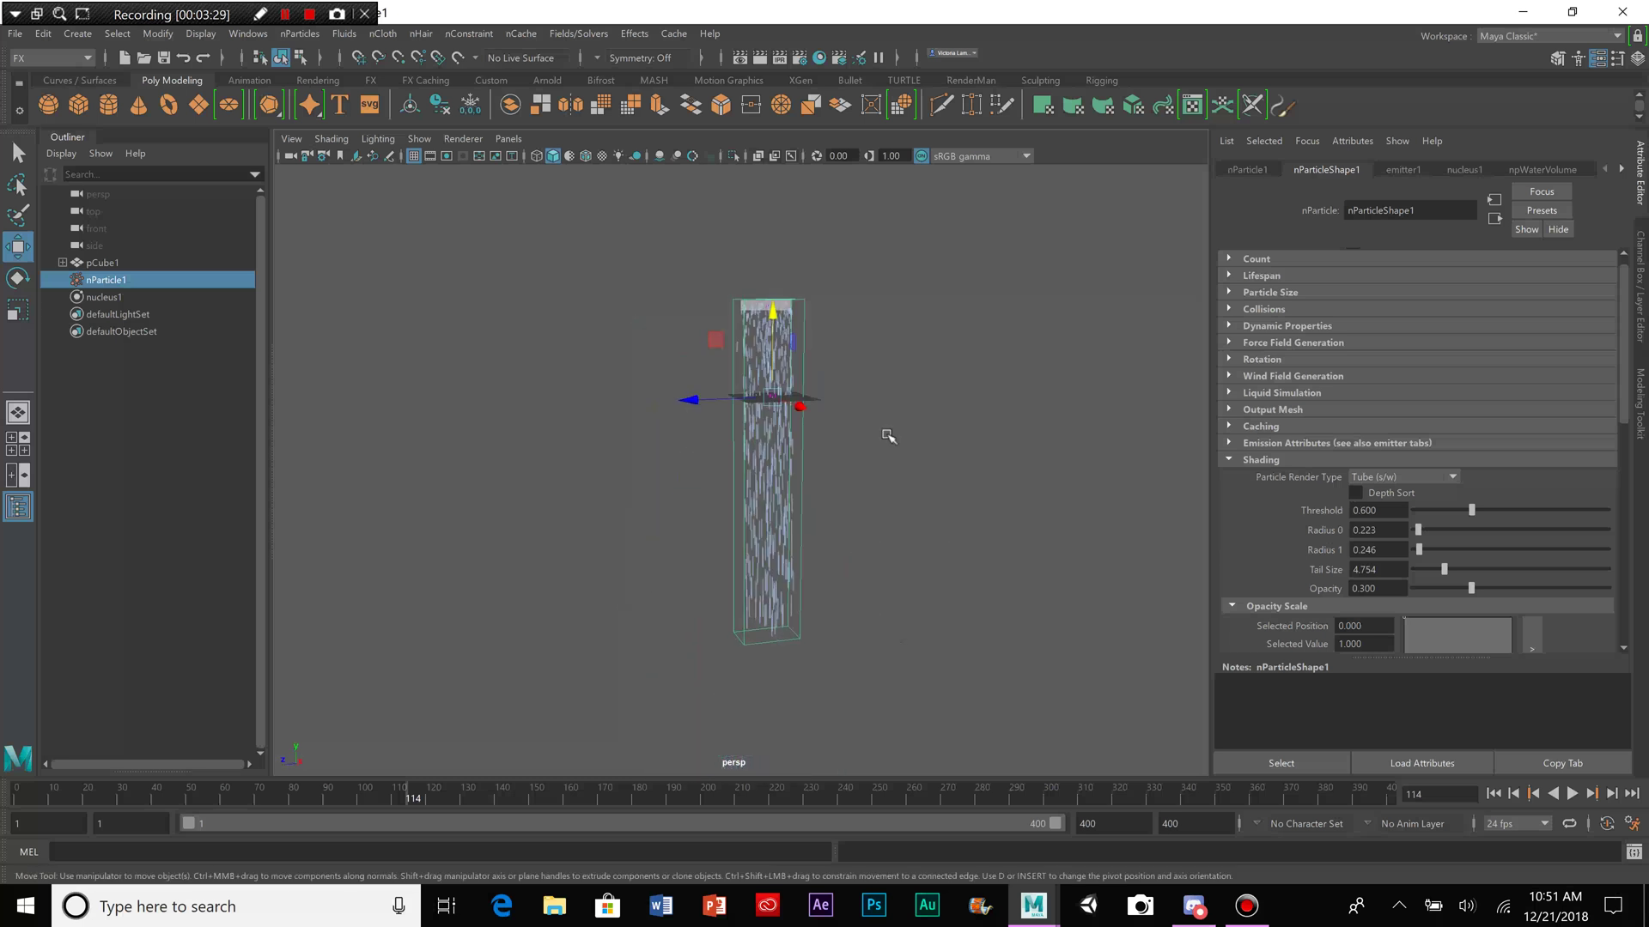
# Step: Rewind, raise the emitter plane higher above the grid, and replay to frame 130
pyautogui.click(17, 797)
pyautogui.keyDown('alt'); pyautogui.moveTo(872, 372); pyautogui.dragTo(747, 439); pyautogui.keyUp('alt')
pyautogui.click(721, 425)
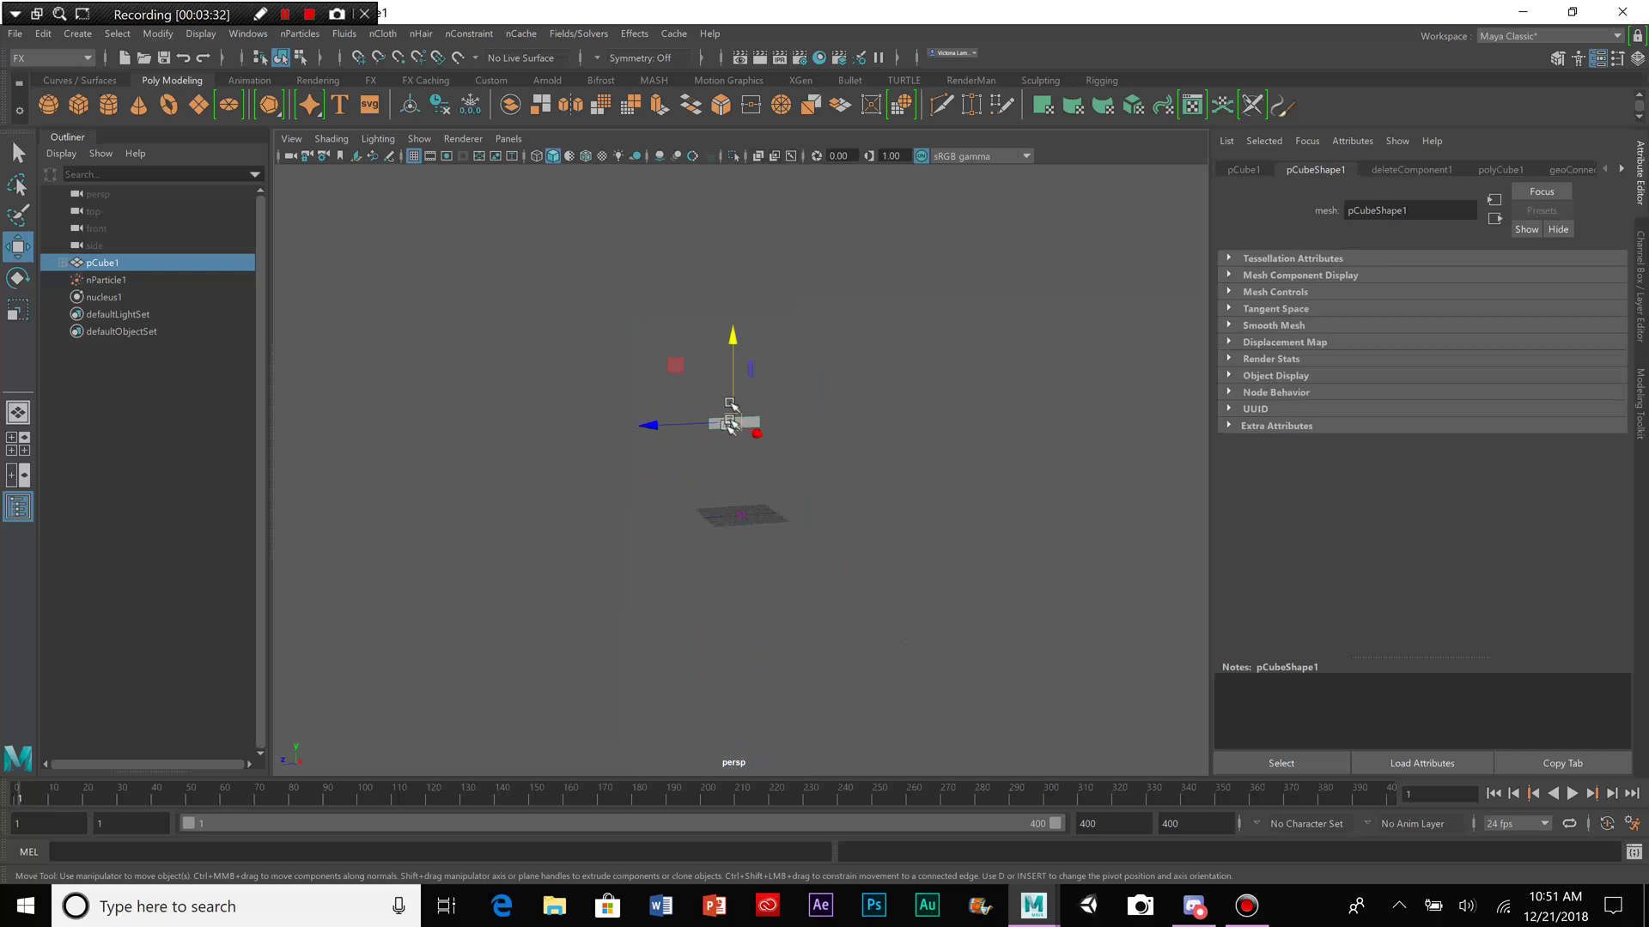
pyautogui.moveTo(736, 344); pyautogui.dragTo(773, 379)
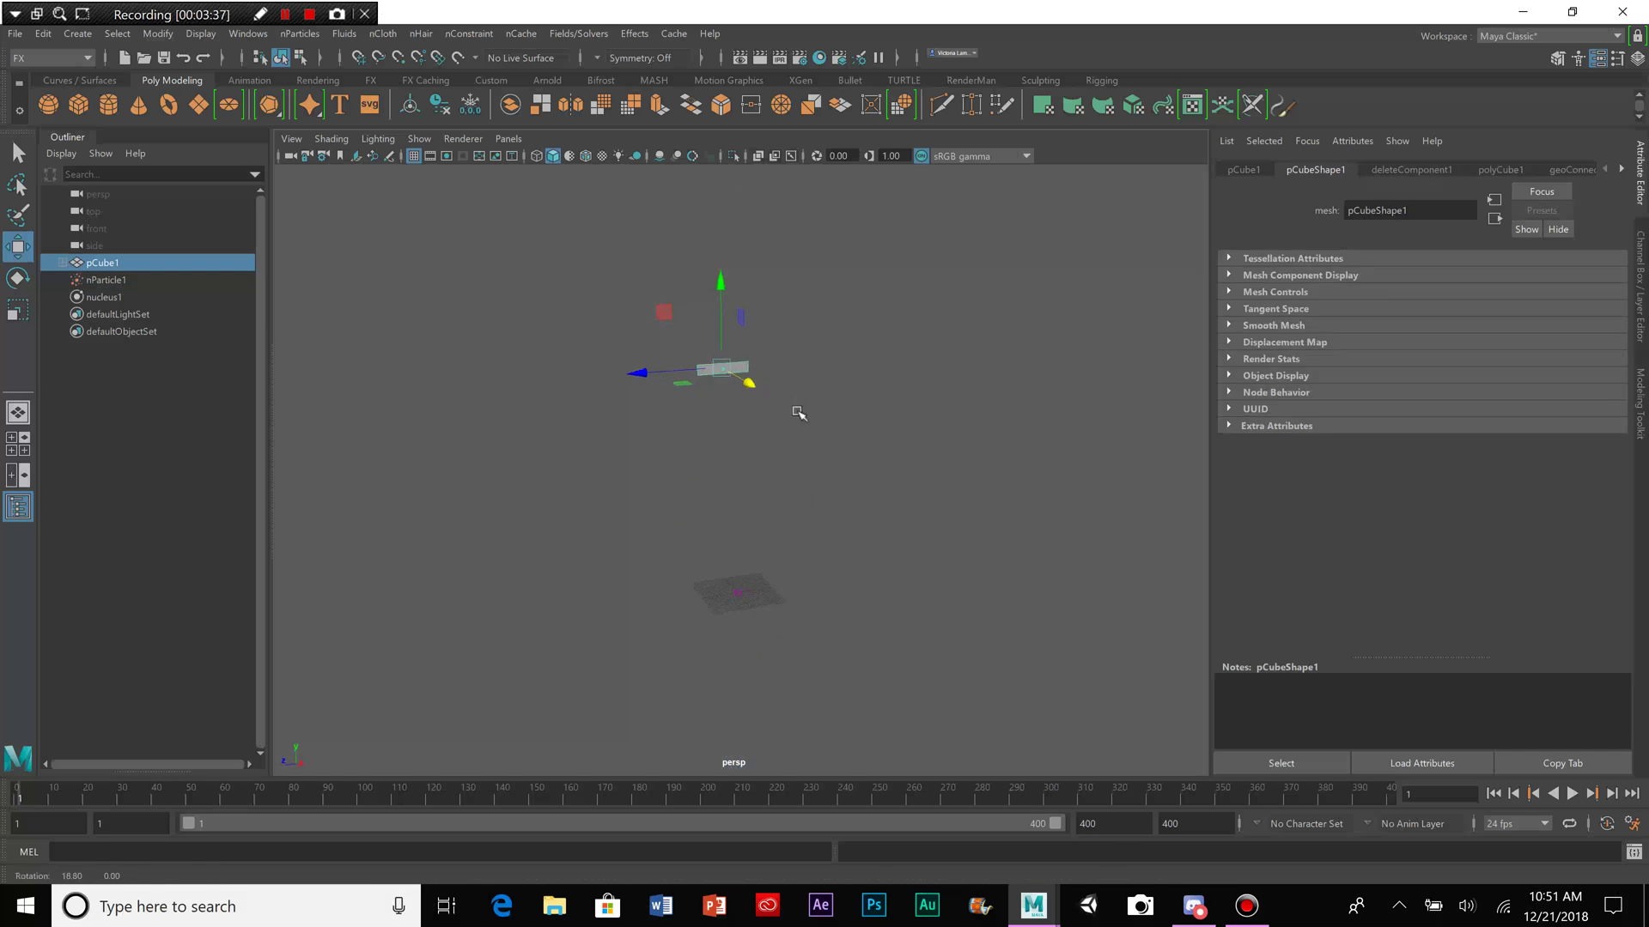
pyautogui.click(1572, 793)
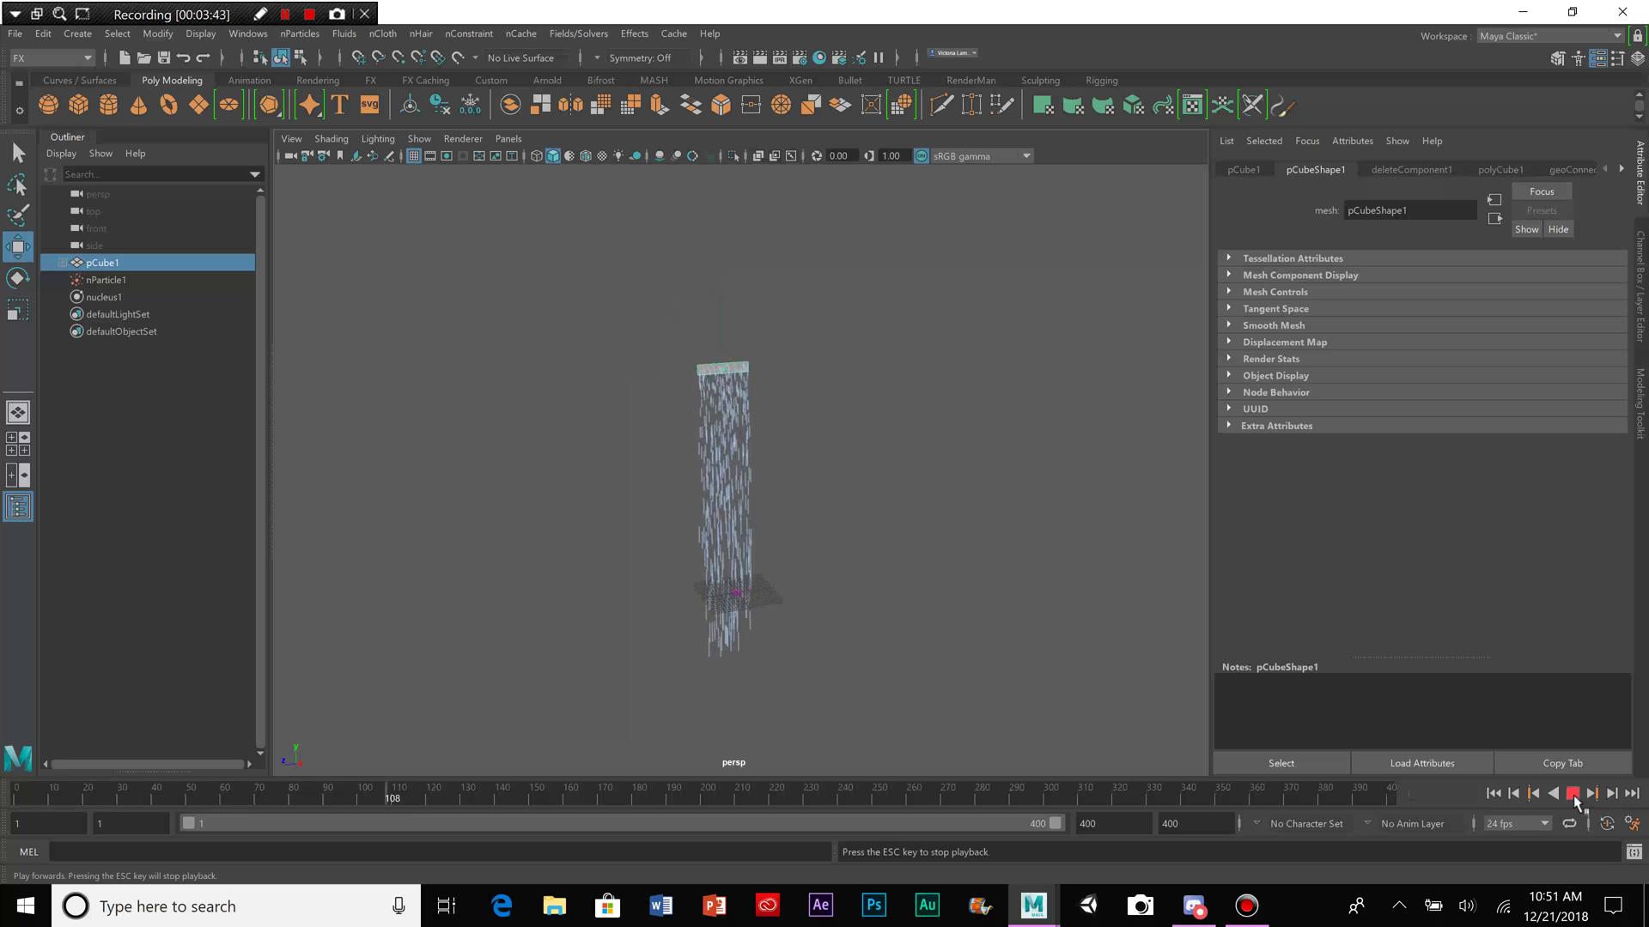
pyautogui.click(1572, 794)
pyautogui.keyDown('alt'); pyautogui.moveTo(854, 600); pyautogui.dragTo(893, 524); pyautogui.keyUp('alt')
pyautogui.click(945, 508)
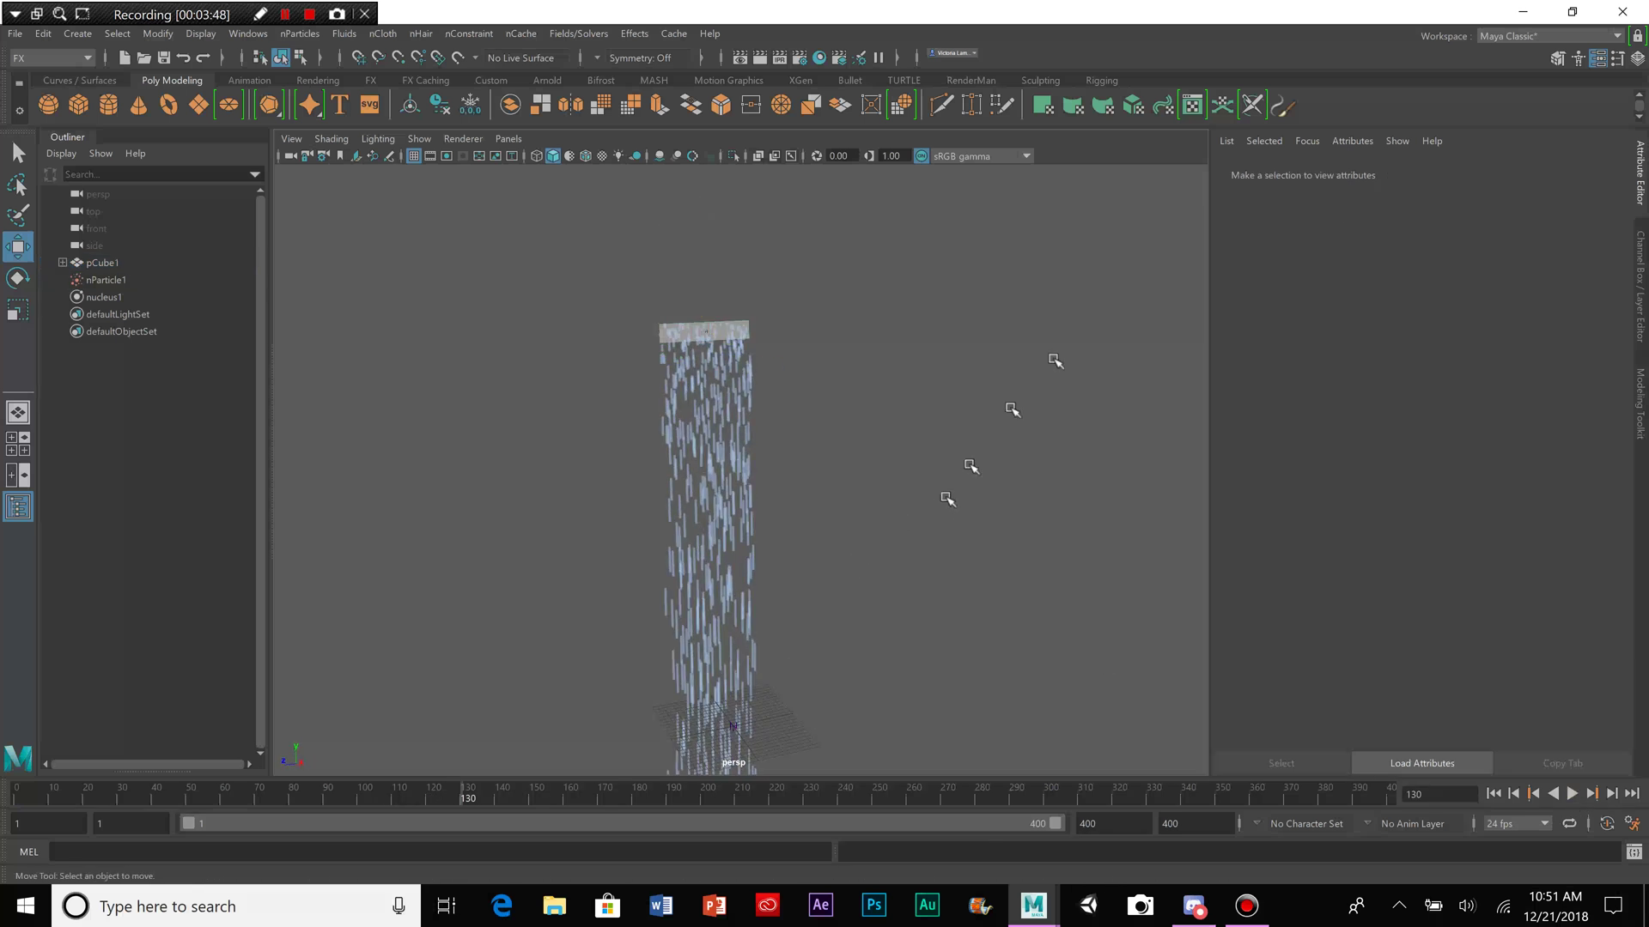
# Step: Set nParticle1's Lifespan Mode to Random range and test playback to frame 88
pyautogui.click(122, 280)
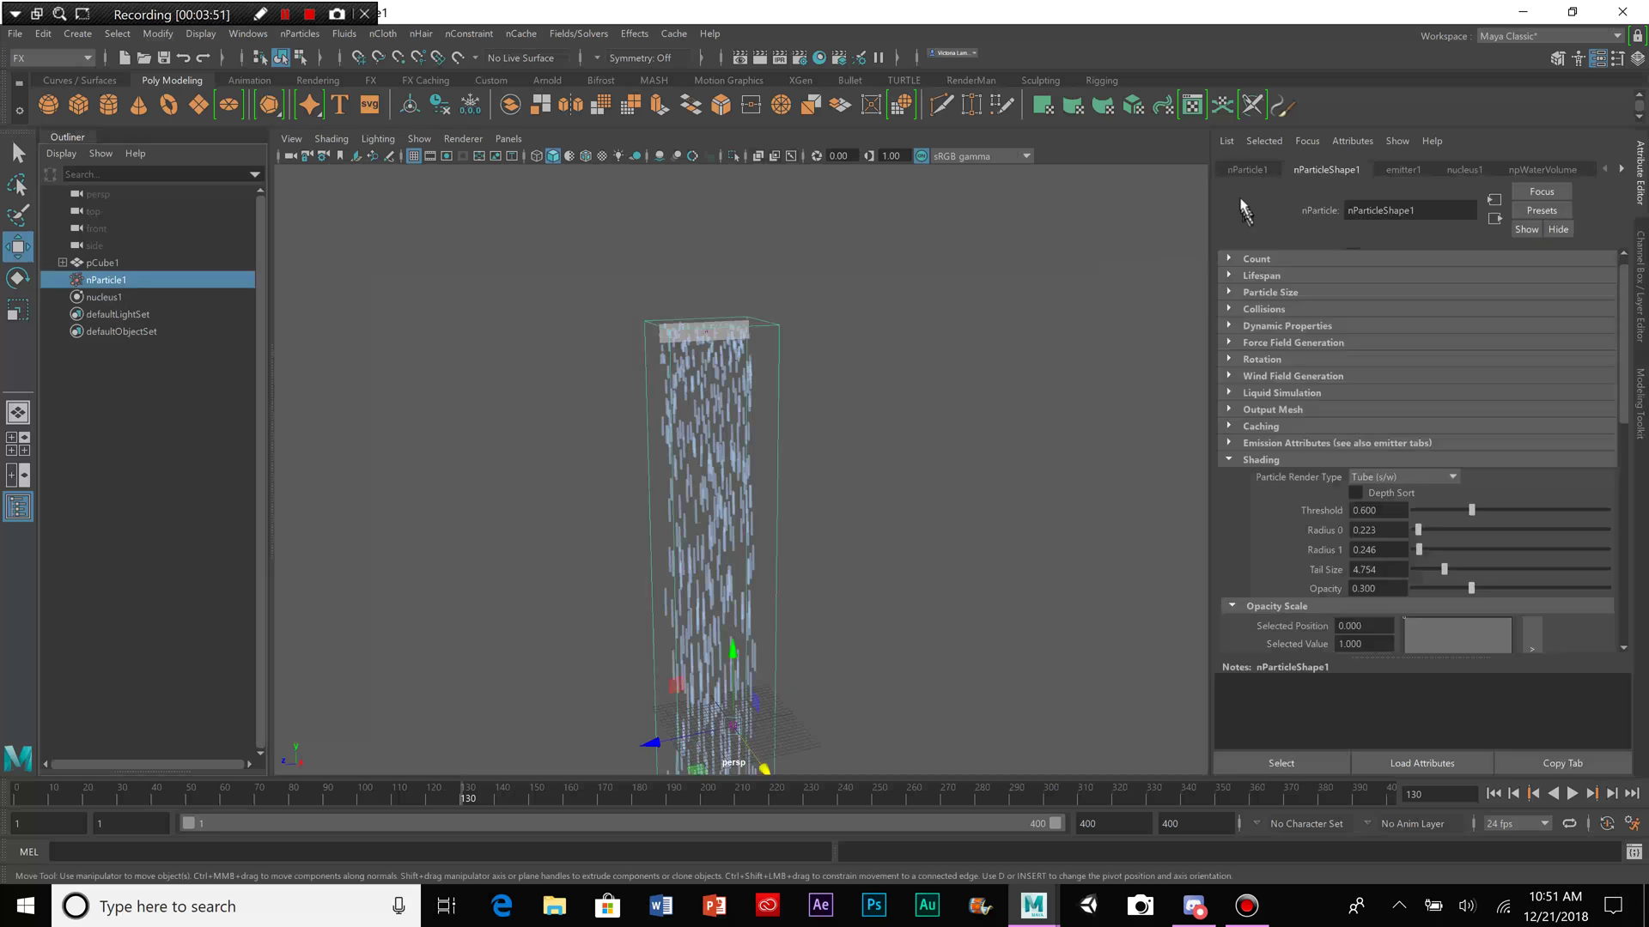
pyautogui.click(1277, 277)
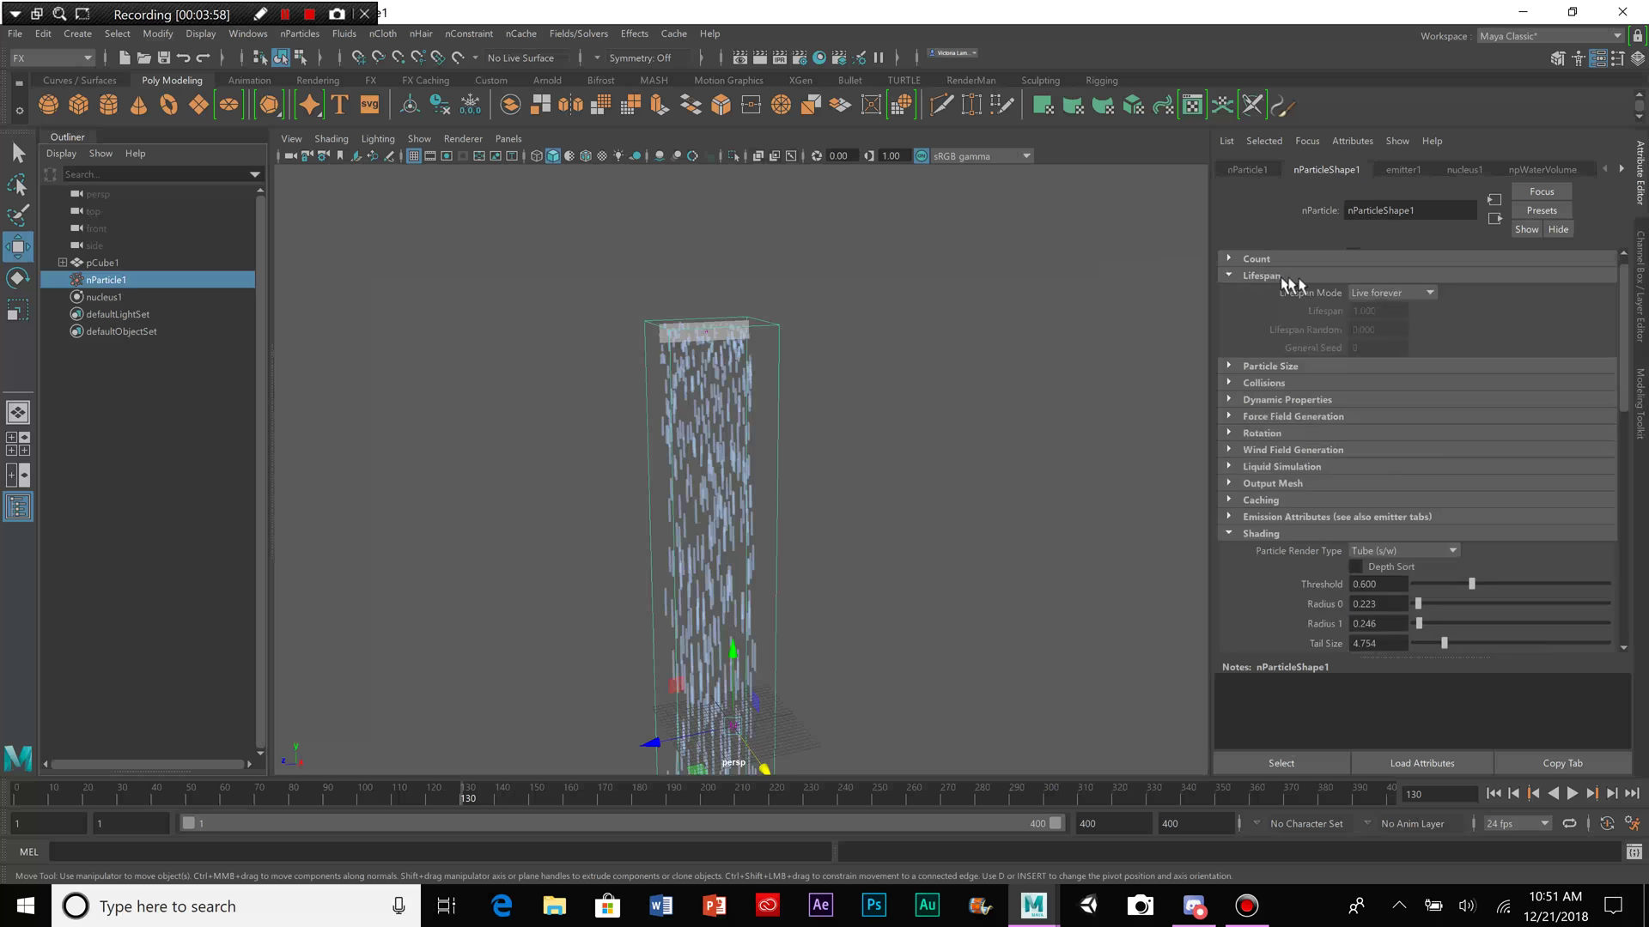
pyautogui.click(1413, 294)
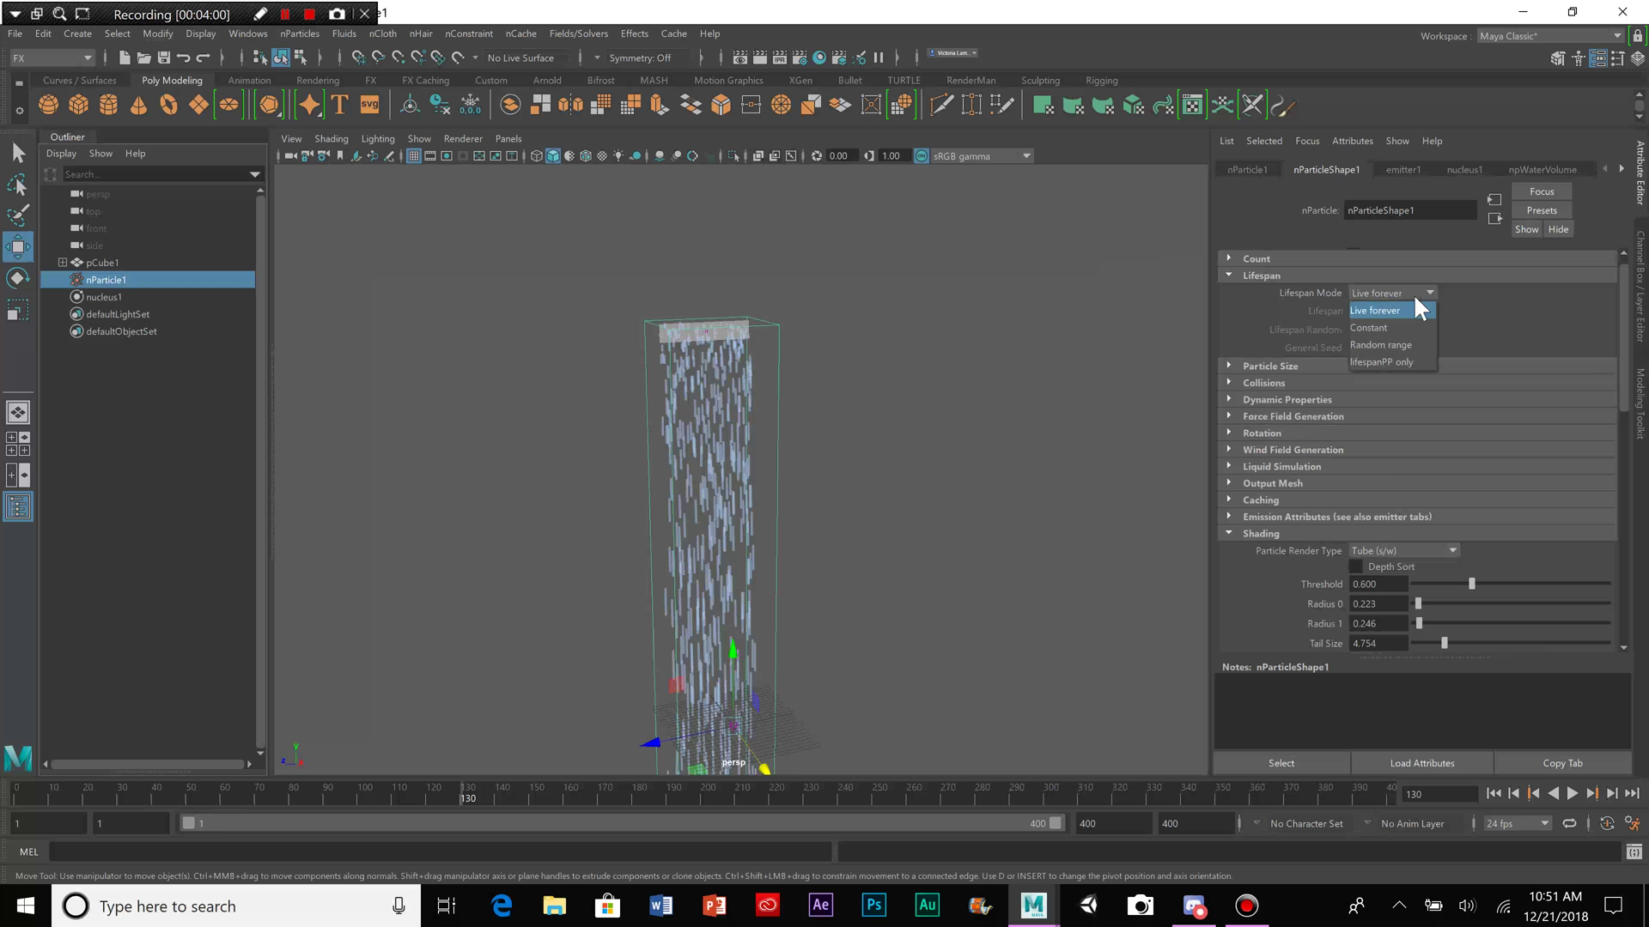
pyautogui.click(1419, 340)
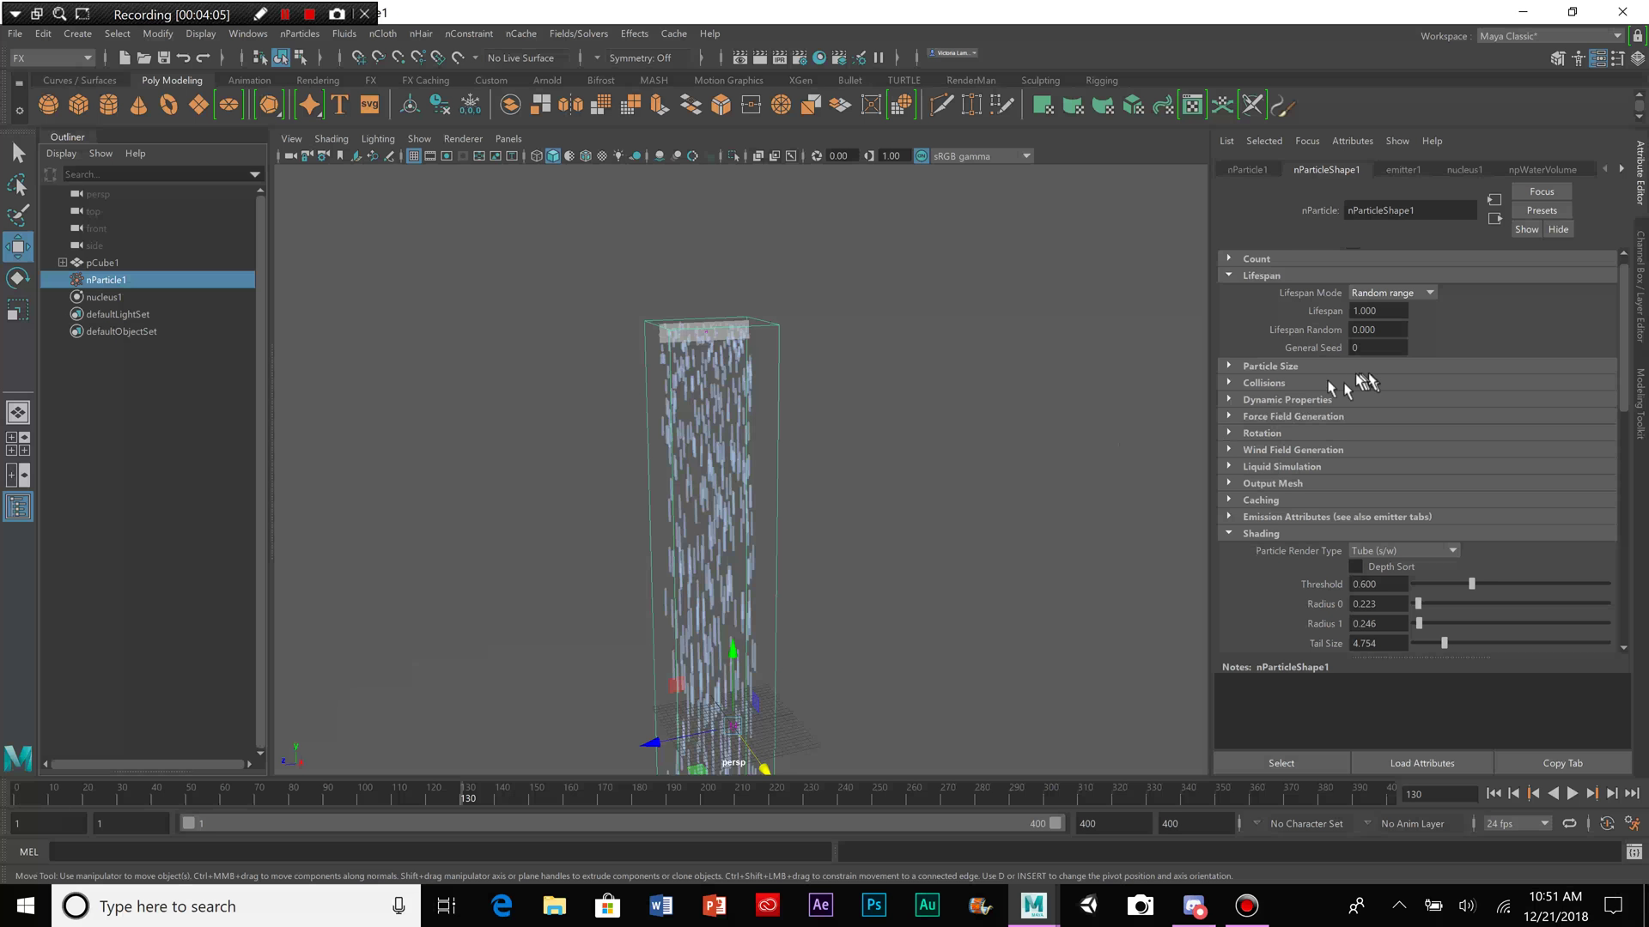
pyautogui.keyDown('alt'); pyautogui.moveTo(1026, 443); pyautogui.dragTo(884, 455); pyautogui.keyUp('alt')
pyautogui.click(15, 804)
pyautogui.click(1572, 794)
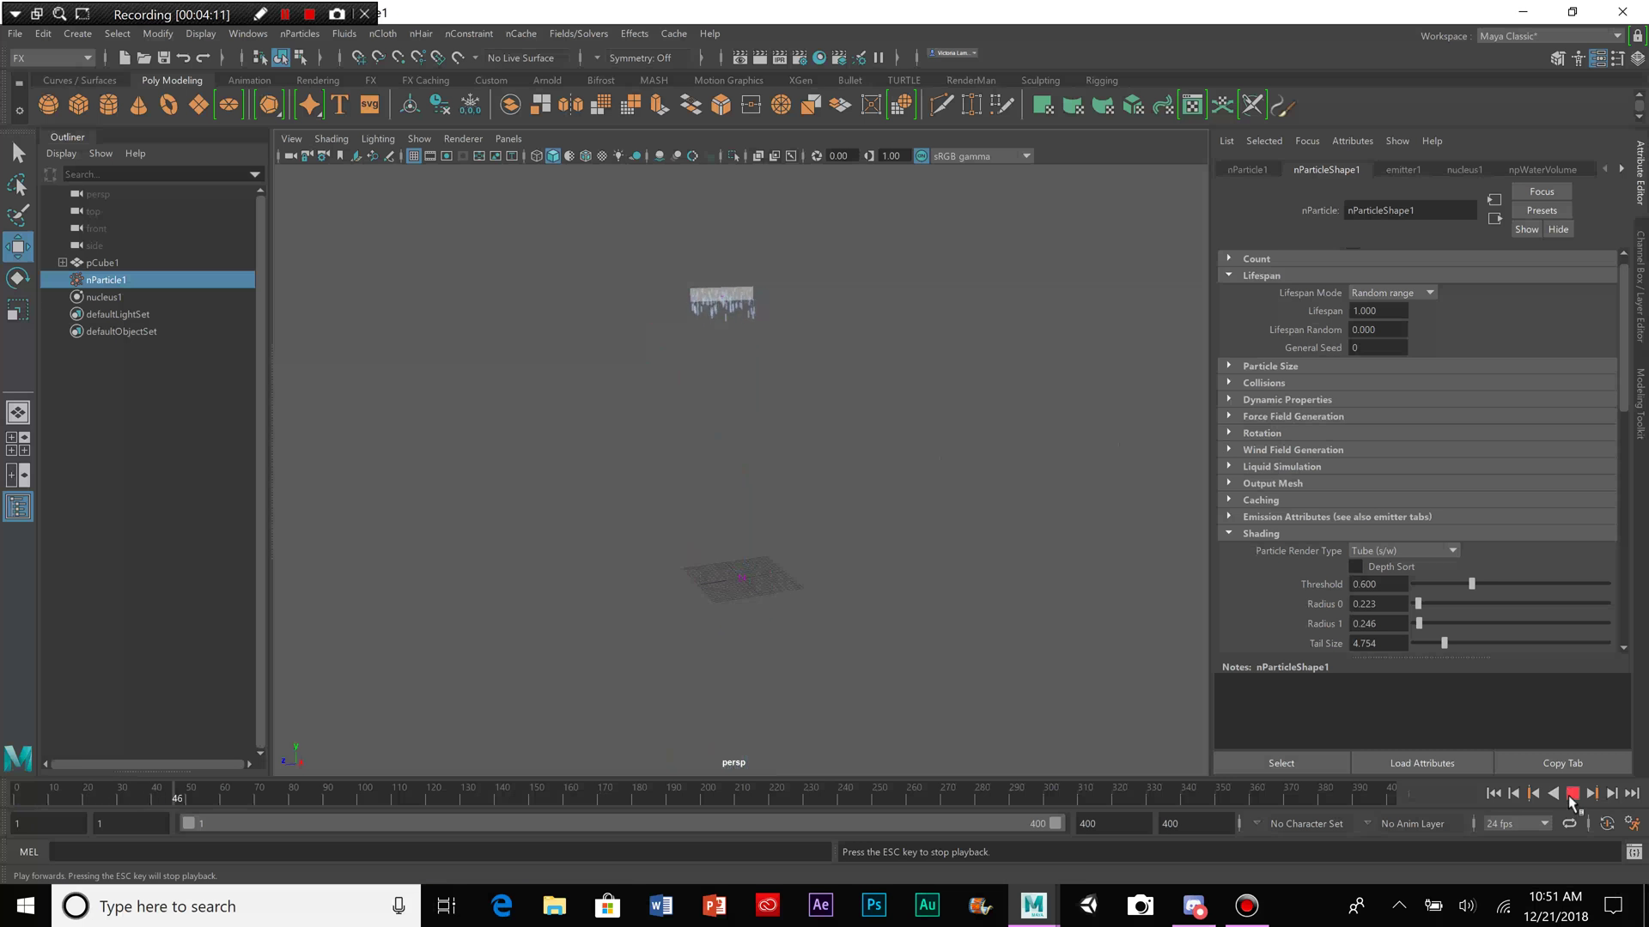
pyautogui.click(1571, 794)
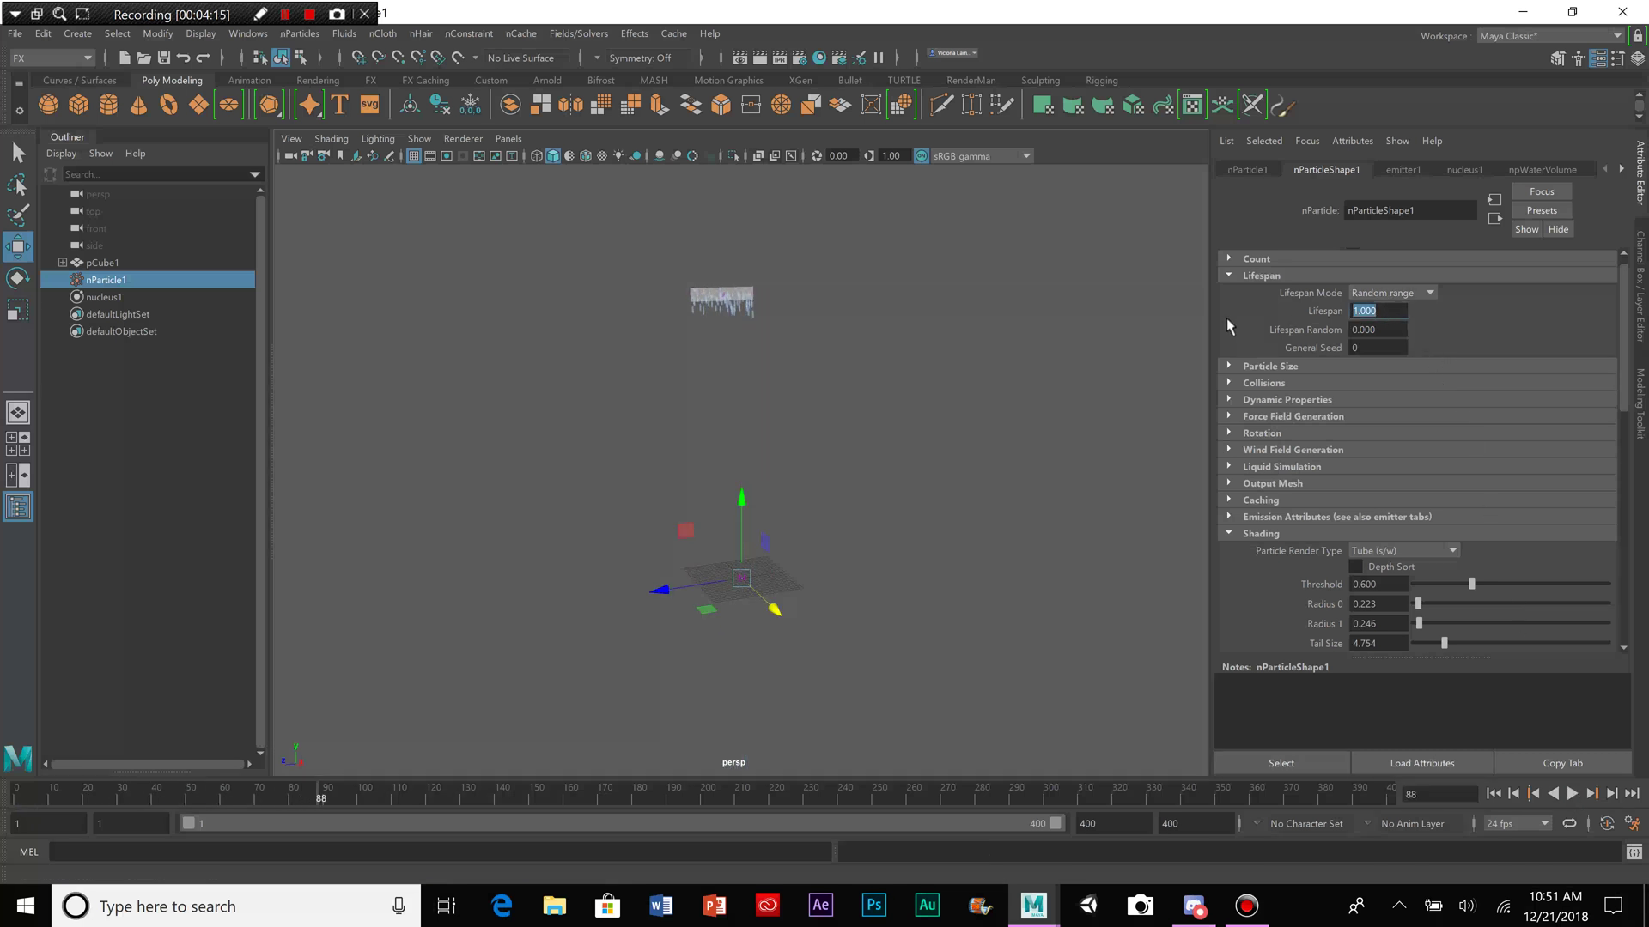
# Step: Set Lifespan to 5 and replay the simulation to frame 160
pyautogui.press('BackSpace')
pyautogui.write('5')
pyautogui.press('Return')
pyautogui.click(16, 800)
pyautogui.click(1572, 793)
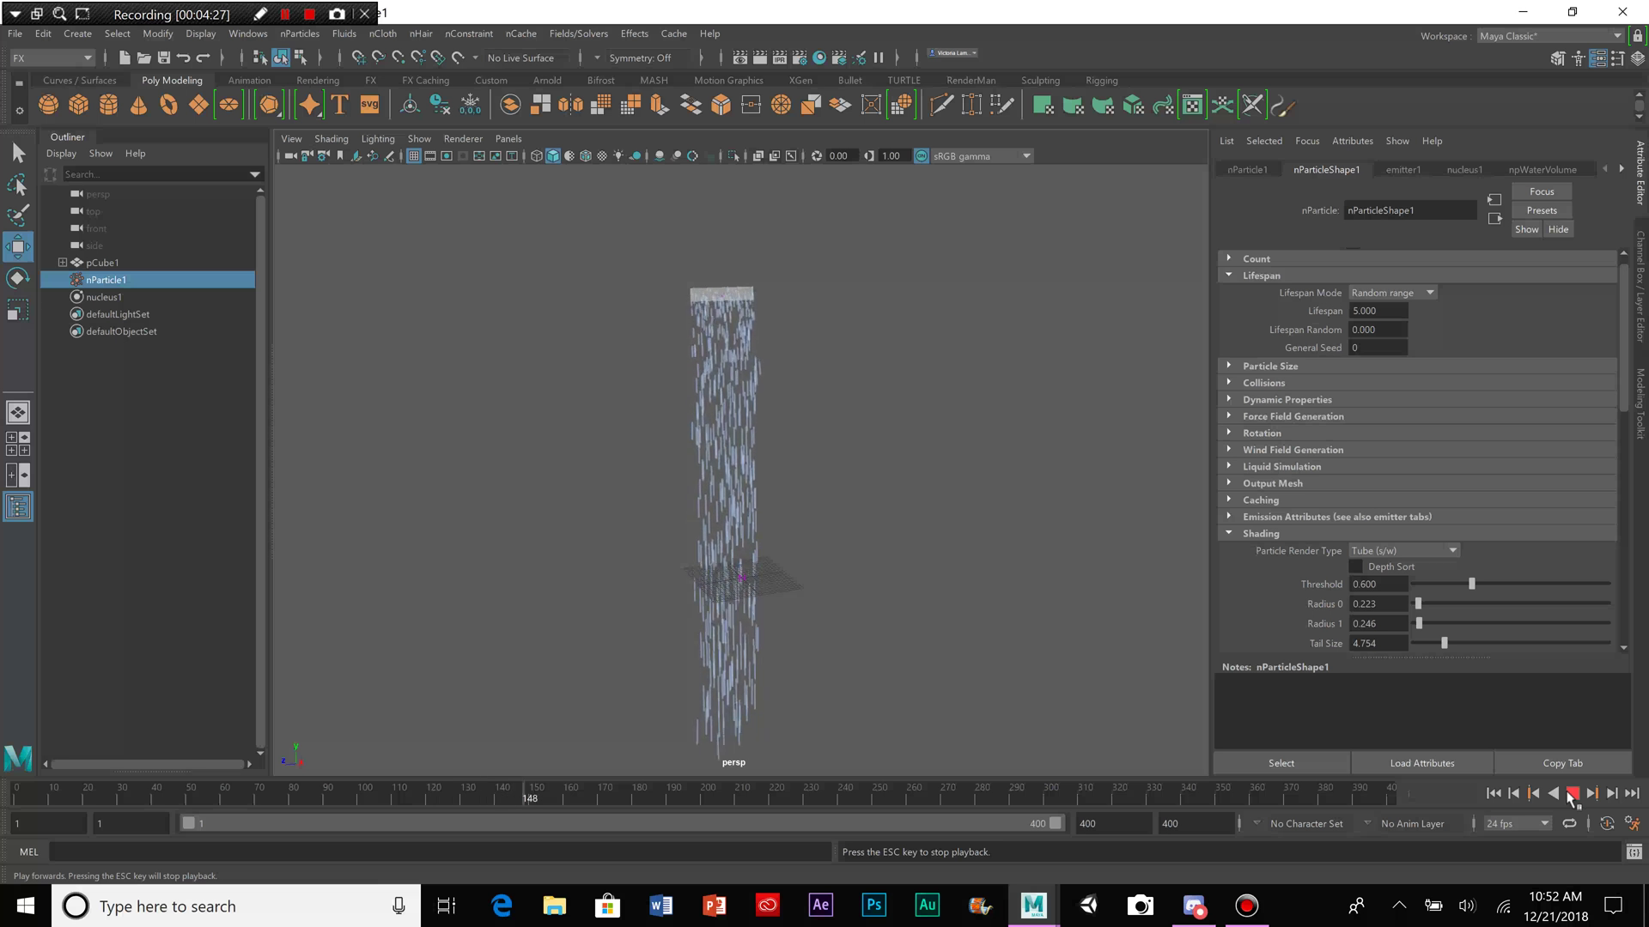
pyautogui.click(1572, 794)
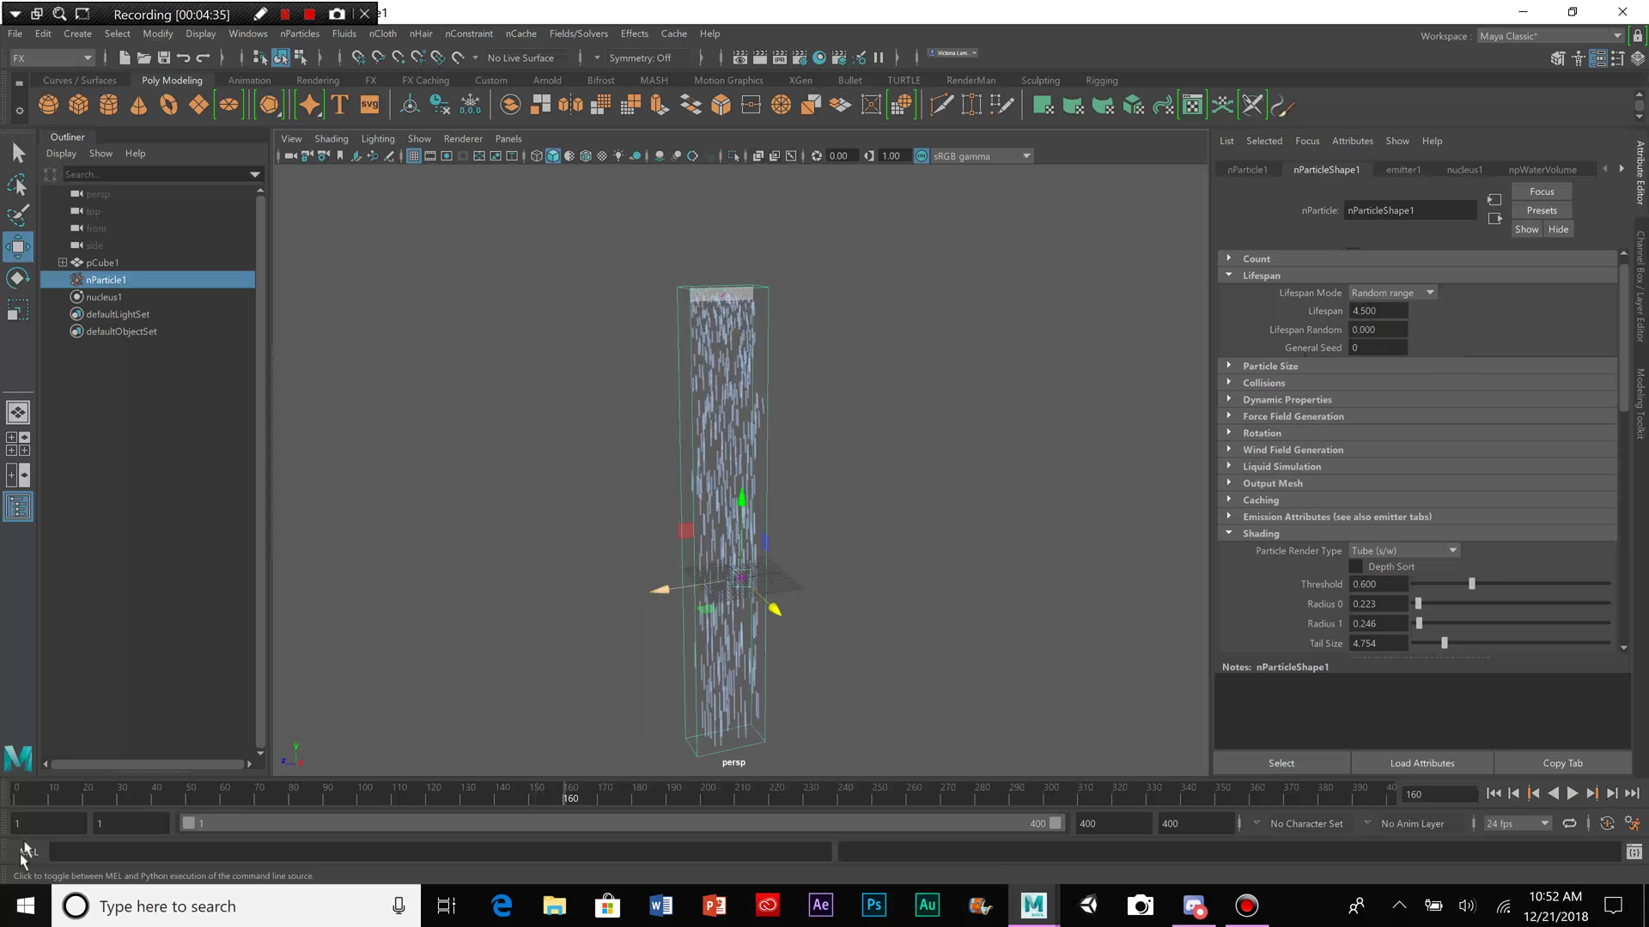
# Step: Replay the simulation forward, then backward, stopping at frame 131
pyautogui.click(1494, 794)
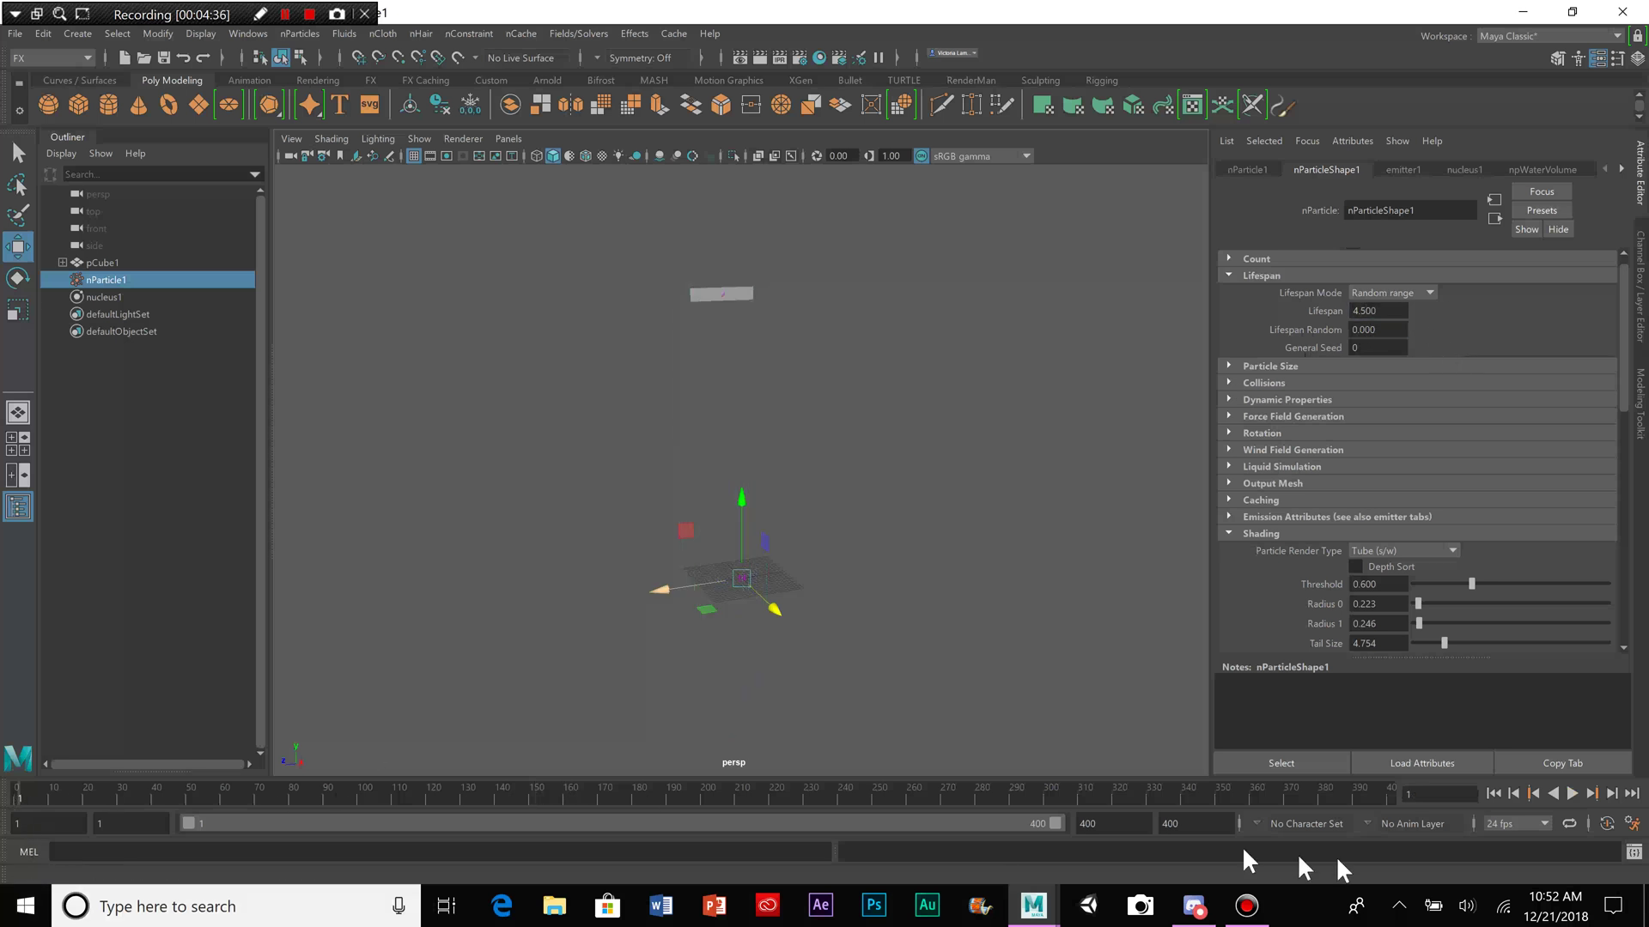
pyautogui.click(1571, 794)
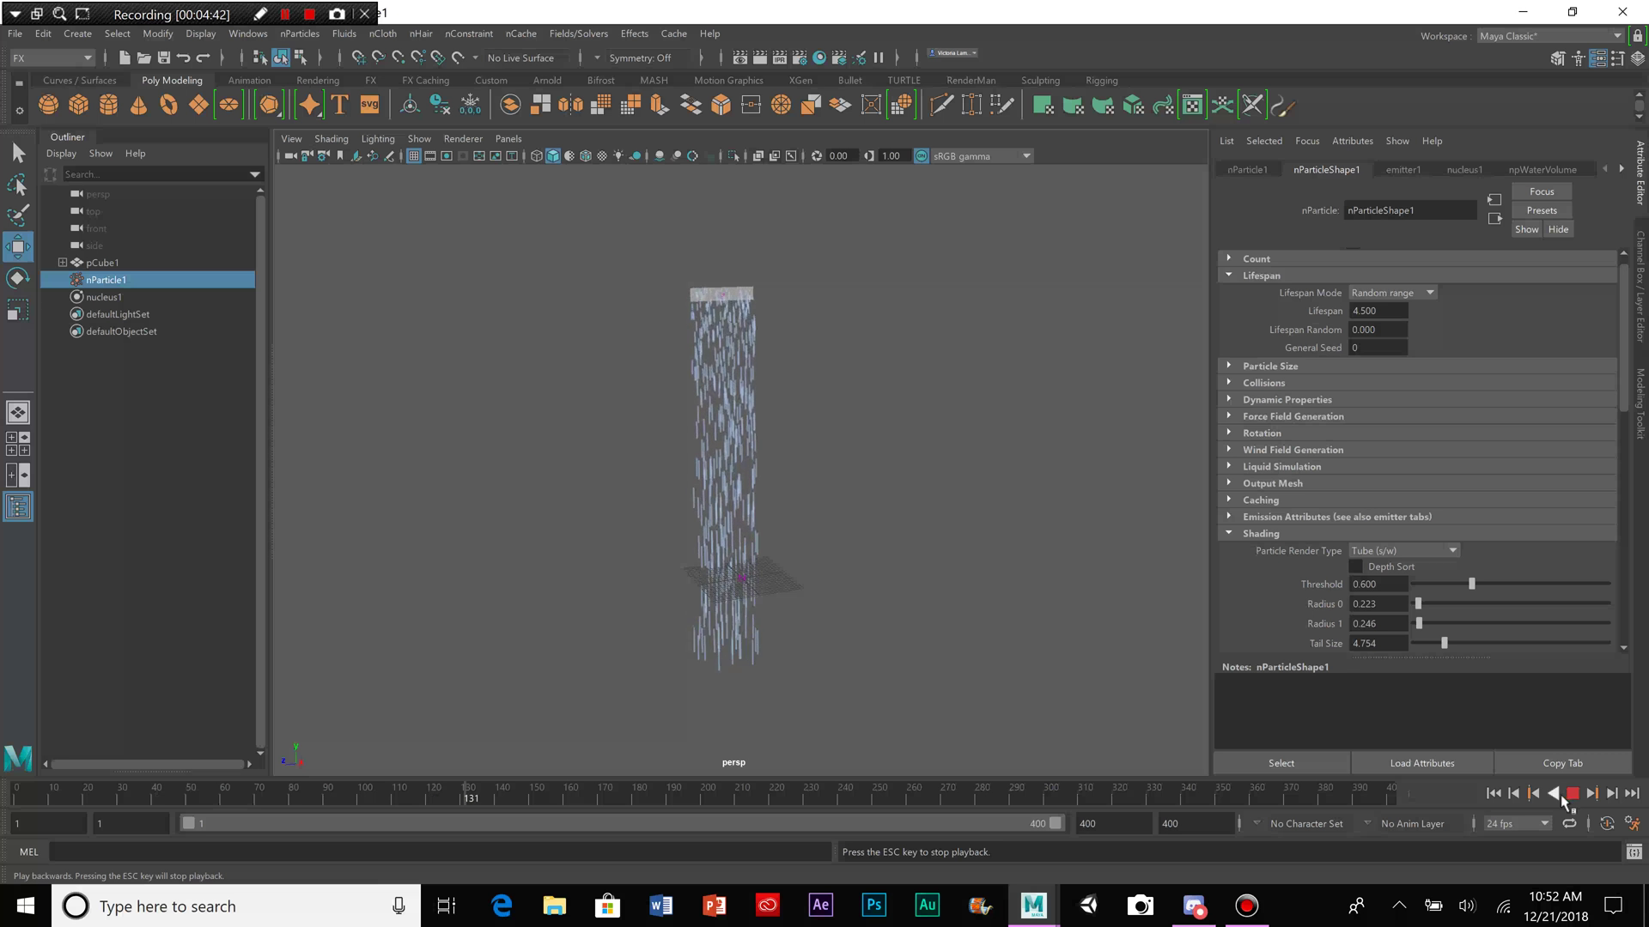
pyautogui.click(1559, 796)
pyautogui.click(1552, 793)
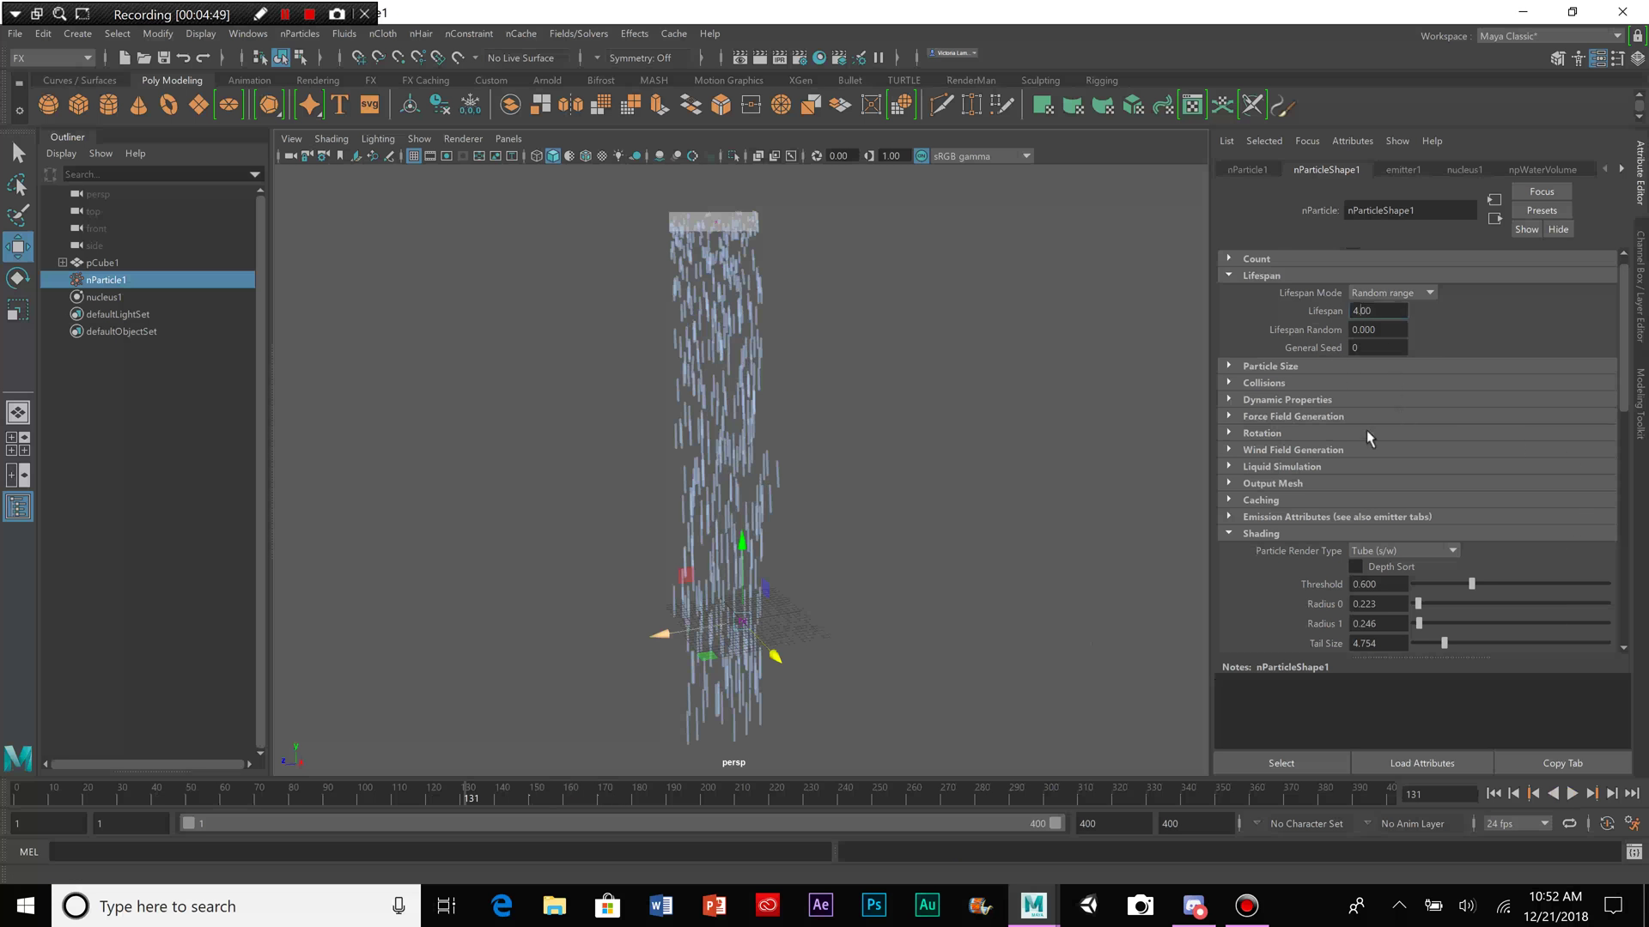
# Step: Change Lifespan to 4.2 and replay the waterfall from frame 1
pyautogui.write('2')
pyautogui.press('Return')
pyautogui.click(17, 803)
pyautogui.click(1573, 794)
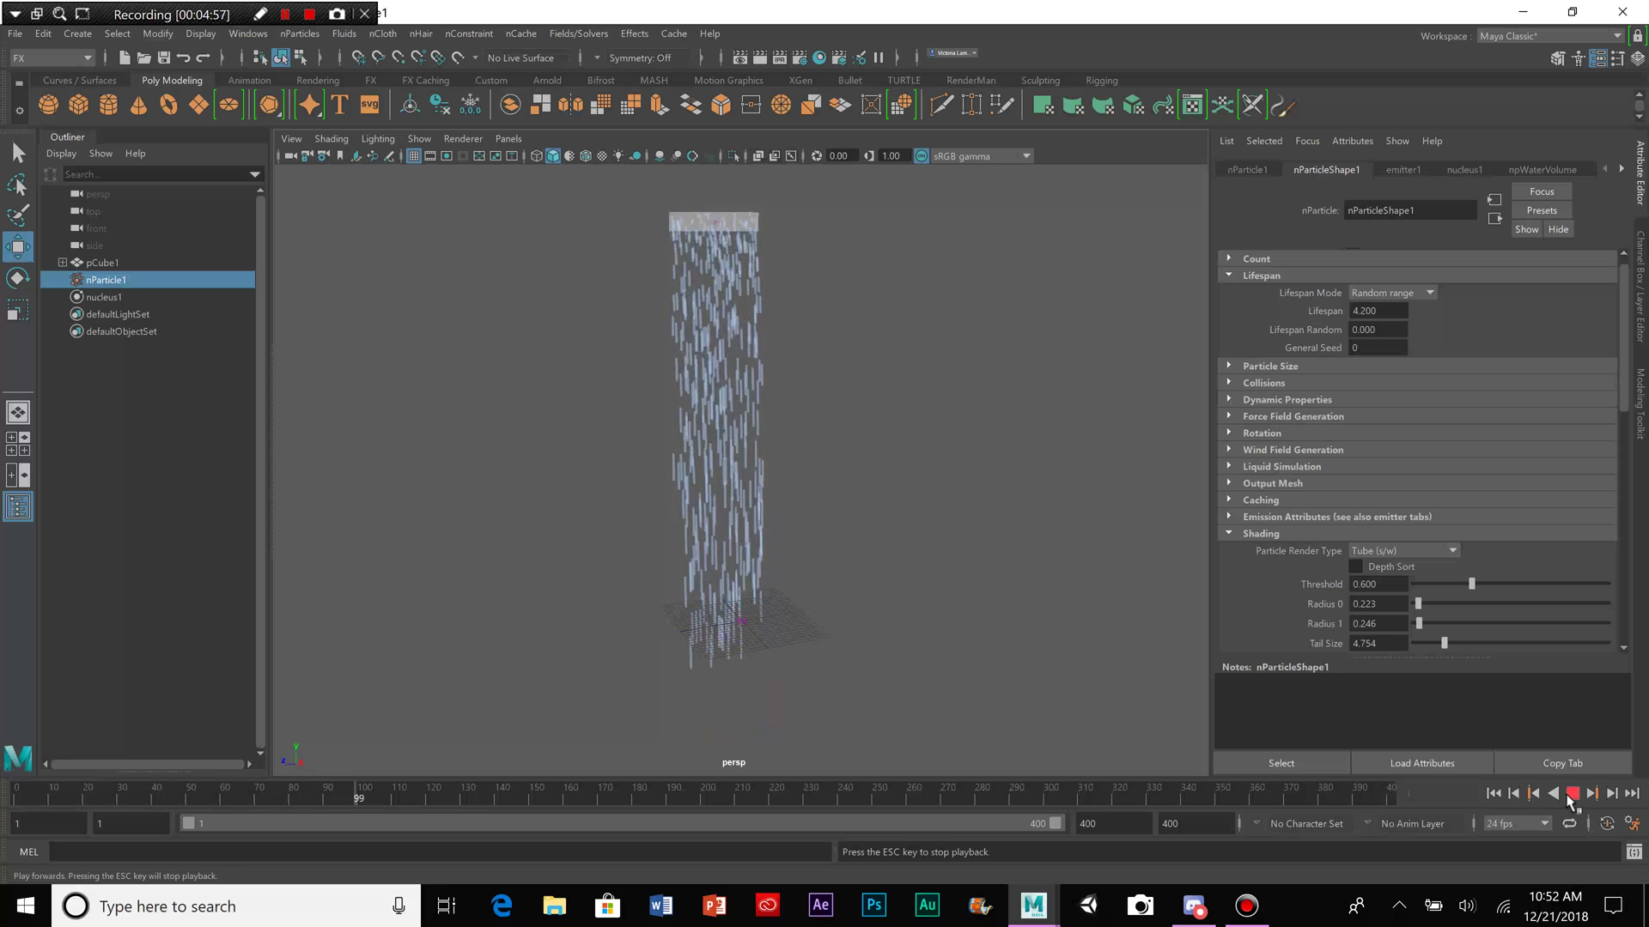
pyautogui.click(1572, 795)
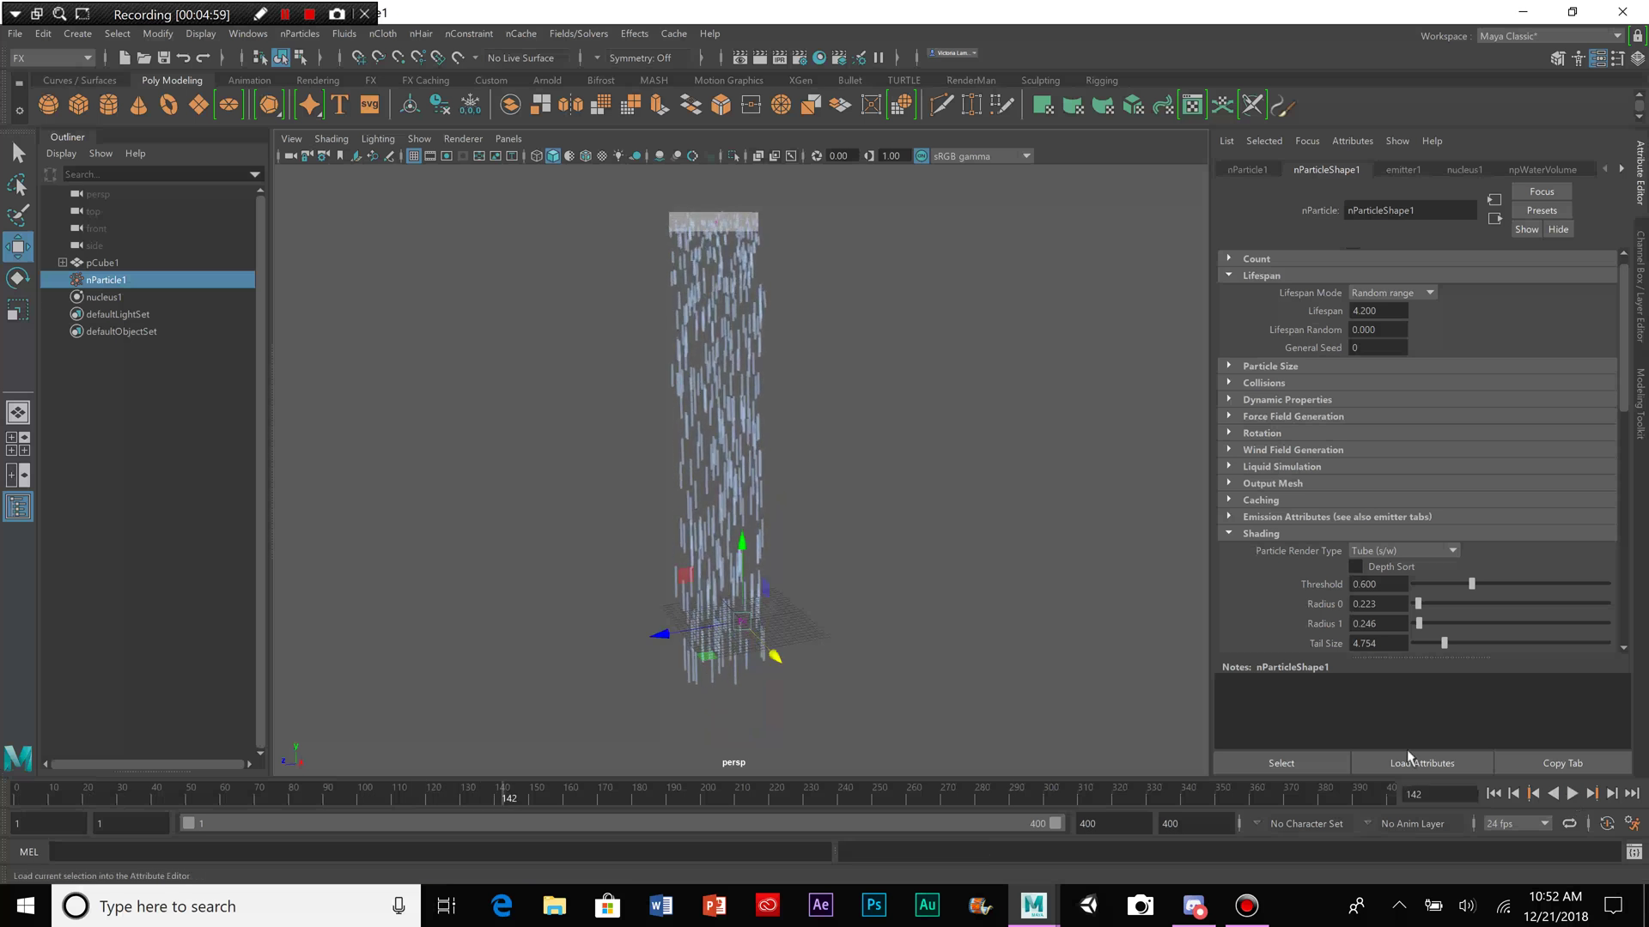
# Step: Raise emitter1's Rate to 600 particles per second and replay the denser waterfall
pyautogui.click(1404, 171)
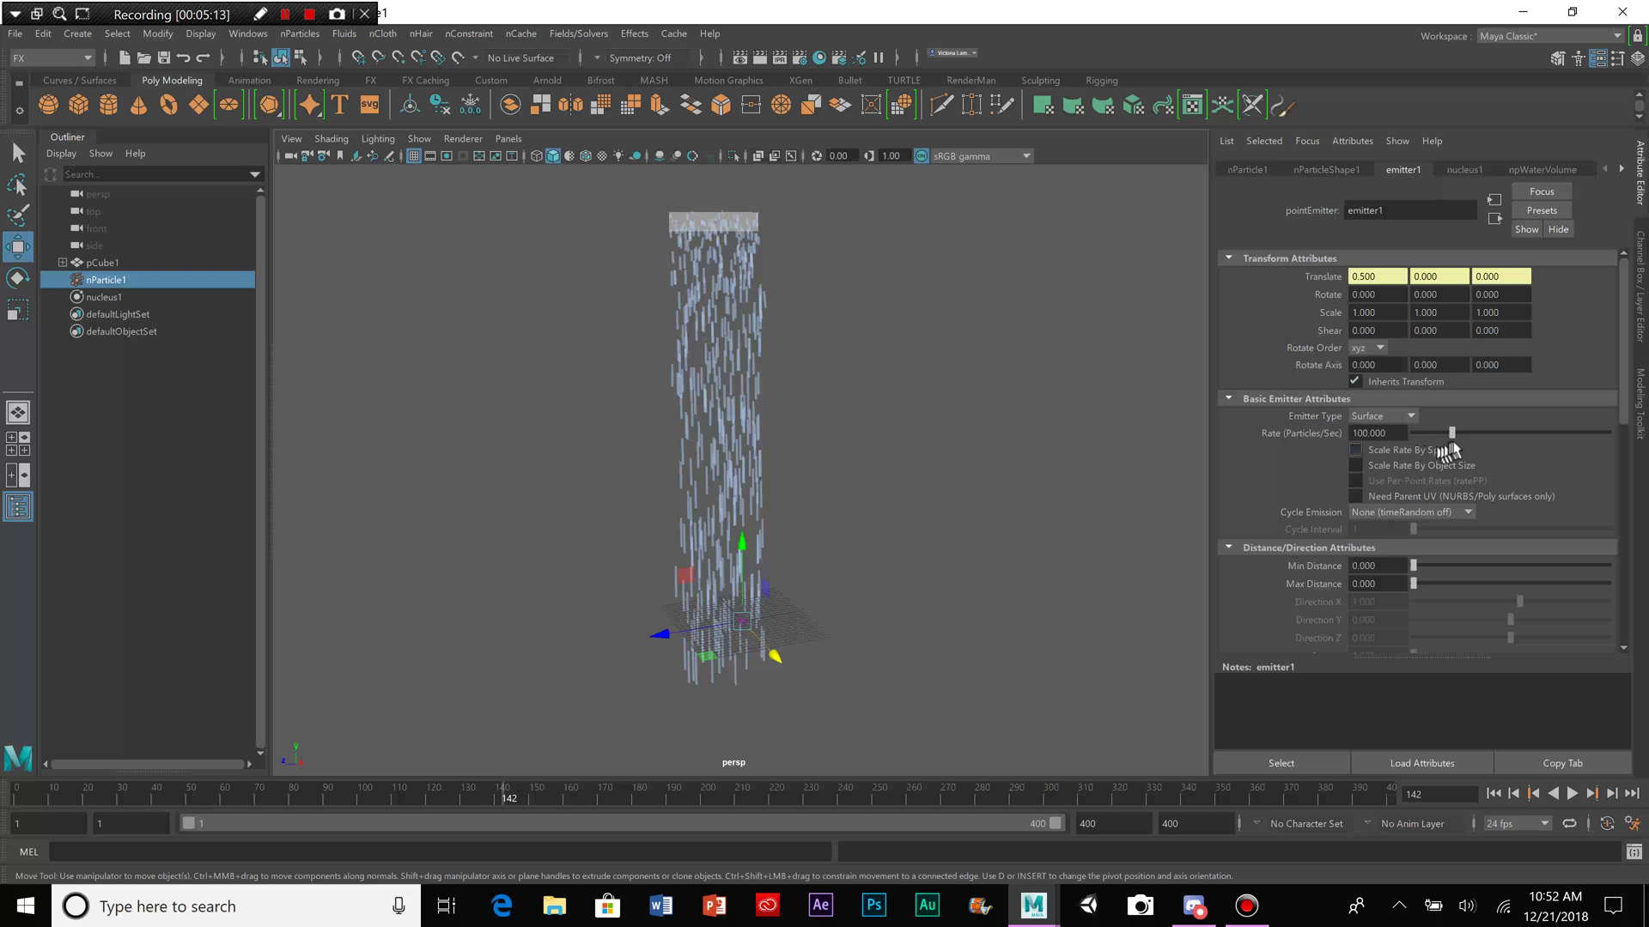
pyautogui.moveTo(1470, 438); pyautogui.dragTo(1629, 438)
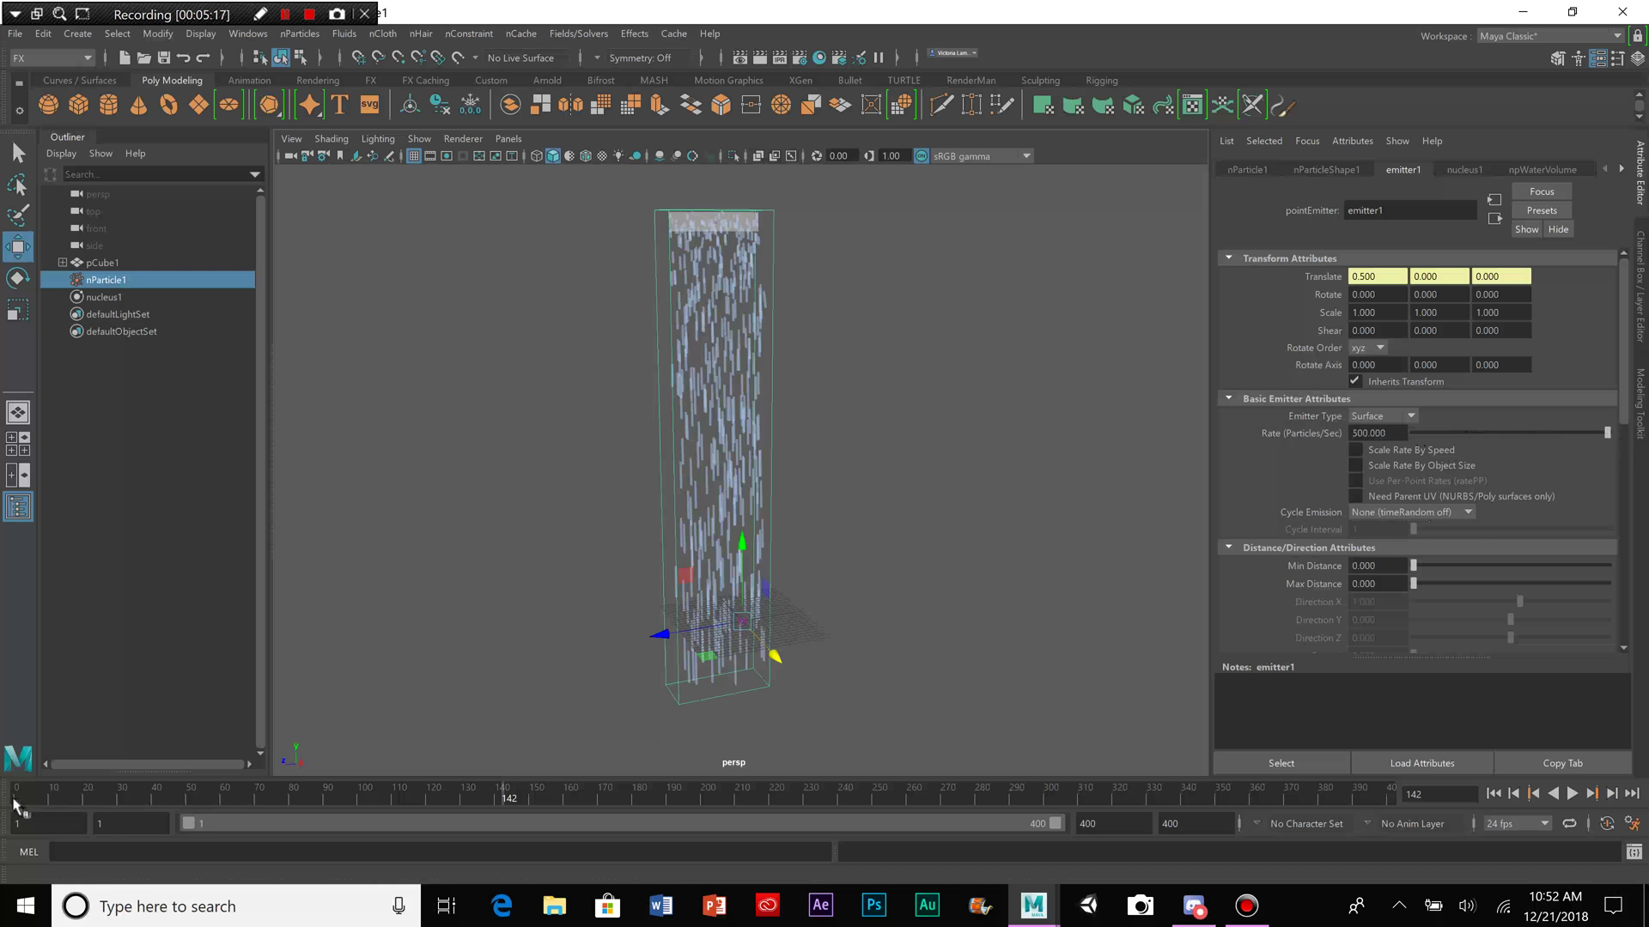
pyautogui.click(17, 797)
pyautogui.click(1572, 794)
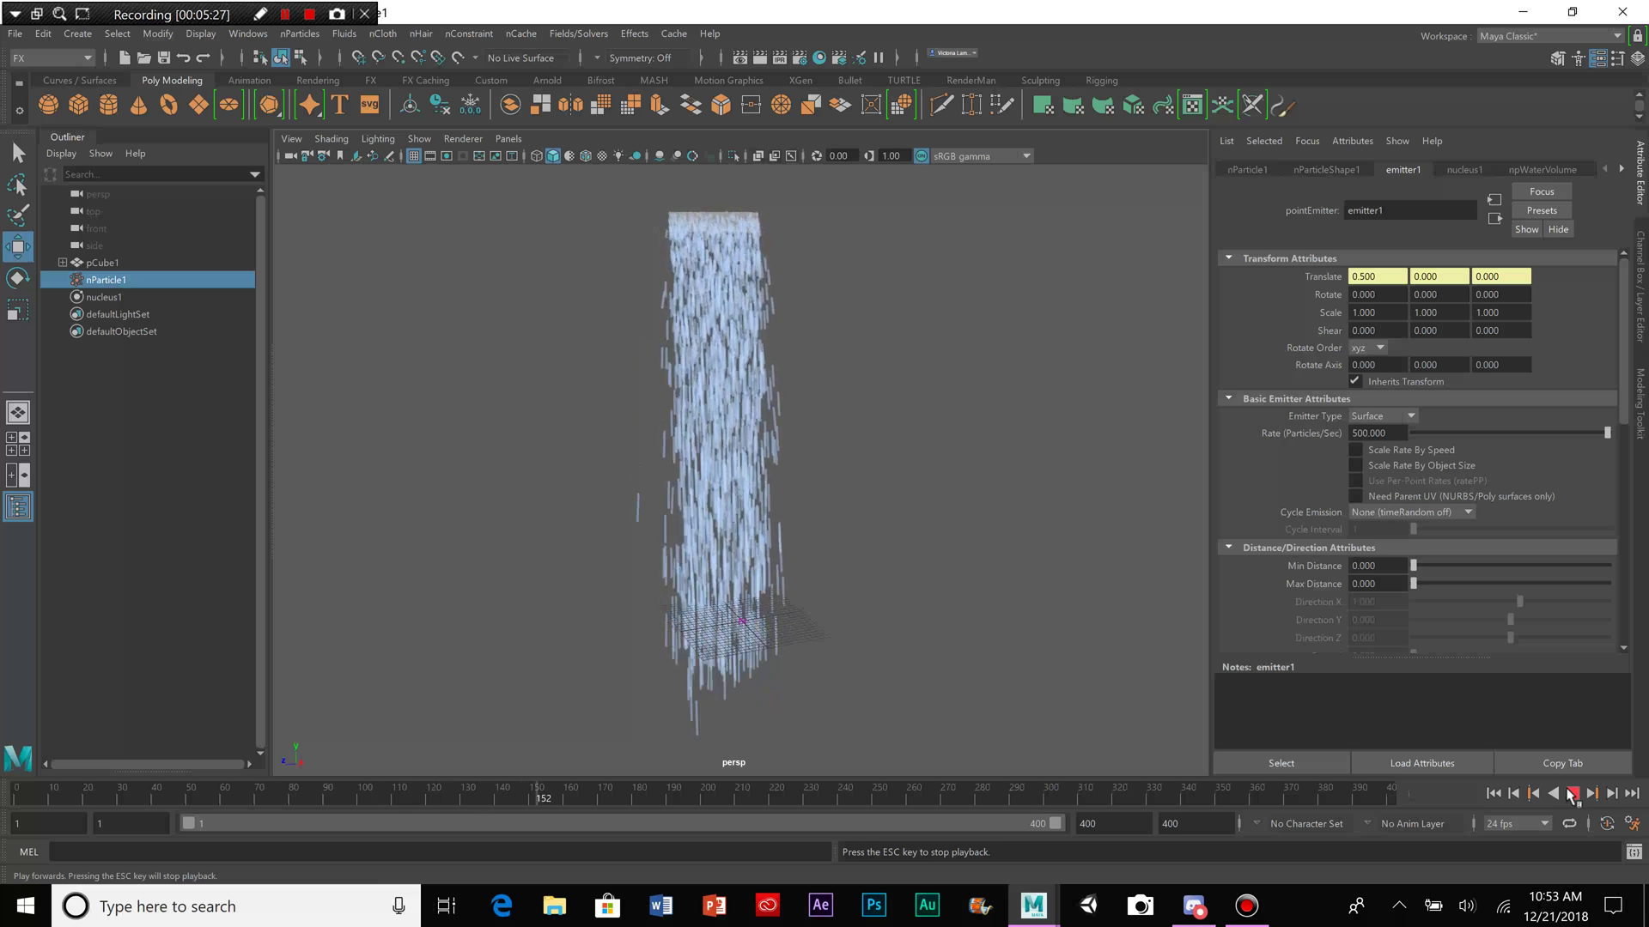
pyautogui.click(1571, 795)
pyautogui.moveTo(950, 563)
pyautogui.keyDown('alt'); pyautogui.mouseDown()
pyautogui.moveTo(924, 559)
pyautogui.moveTo(966, 592)
pyautogui.moveTo(987, 552)
pyautogui.moveTo(1034, 549)
pyautogui.moveTo(955, 548)
pyautogui.mouseUp(); pyautogui.keyUp('alt')
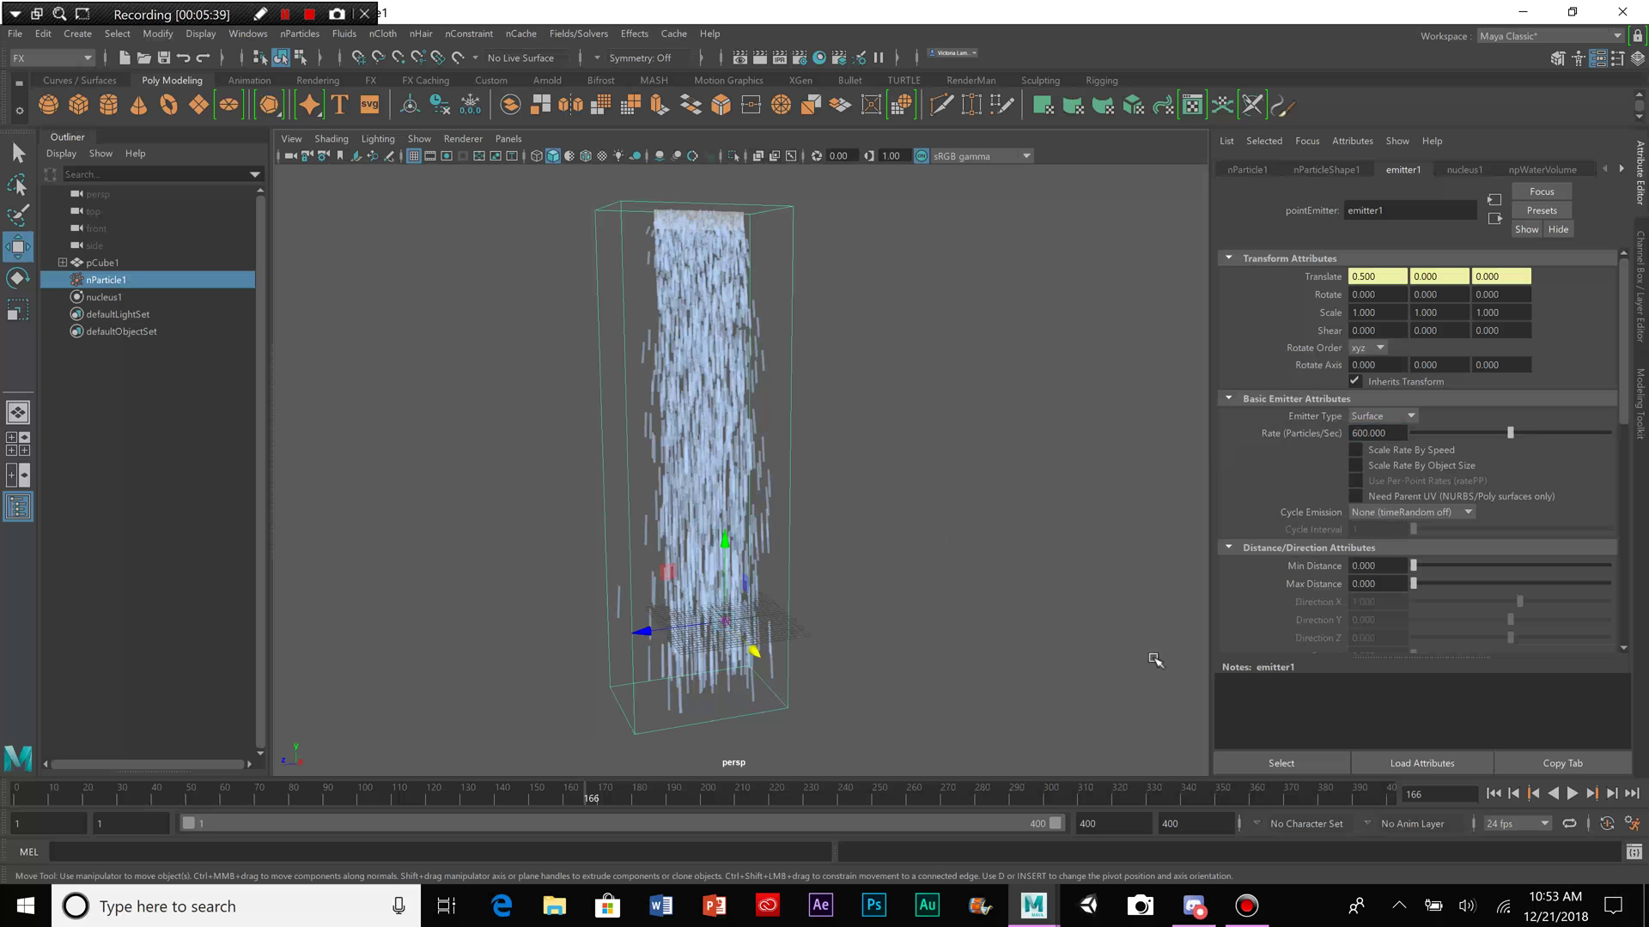
# Step: Rewind and replay the waterfall, stopping at frame 115 to inspect the particle stream
pyautogui.scroll(-6, 1396, 648)
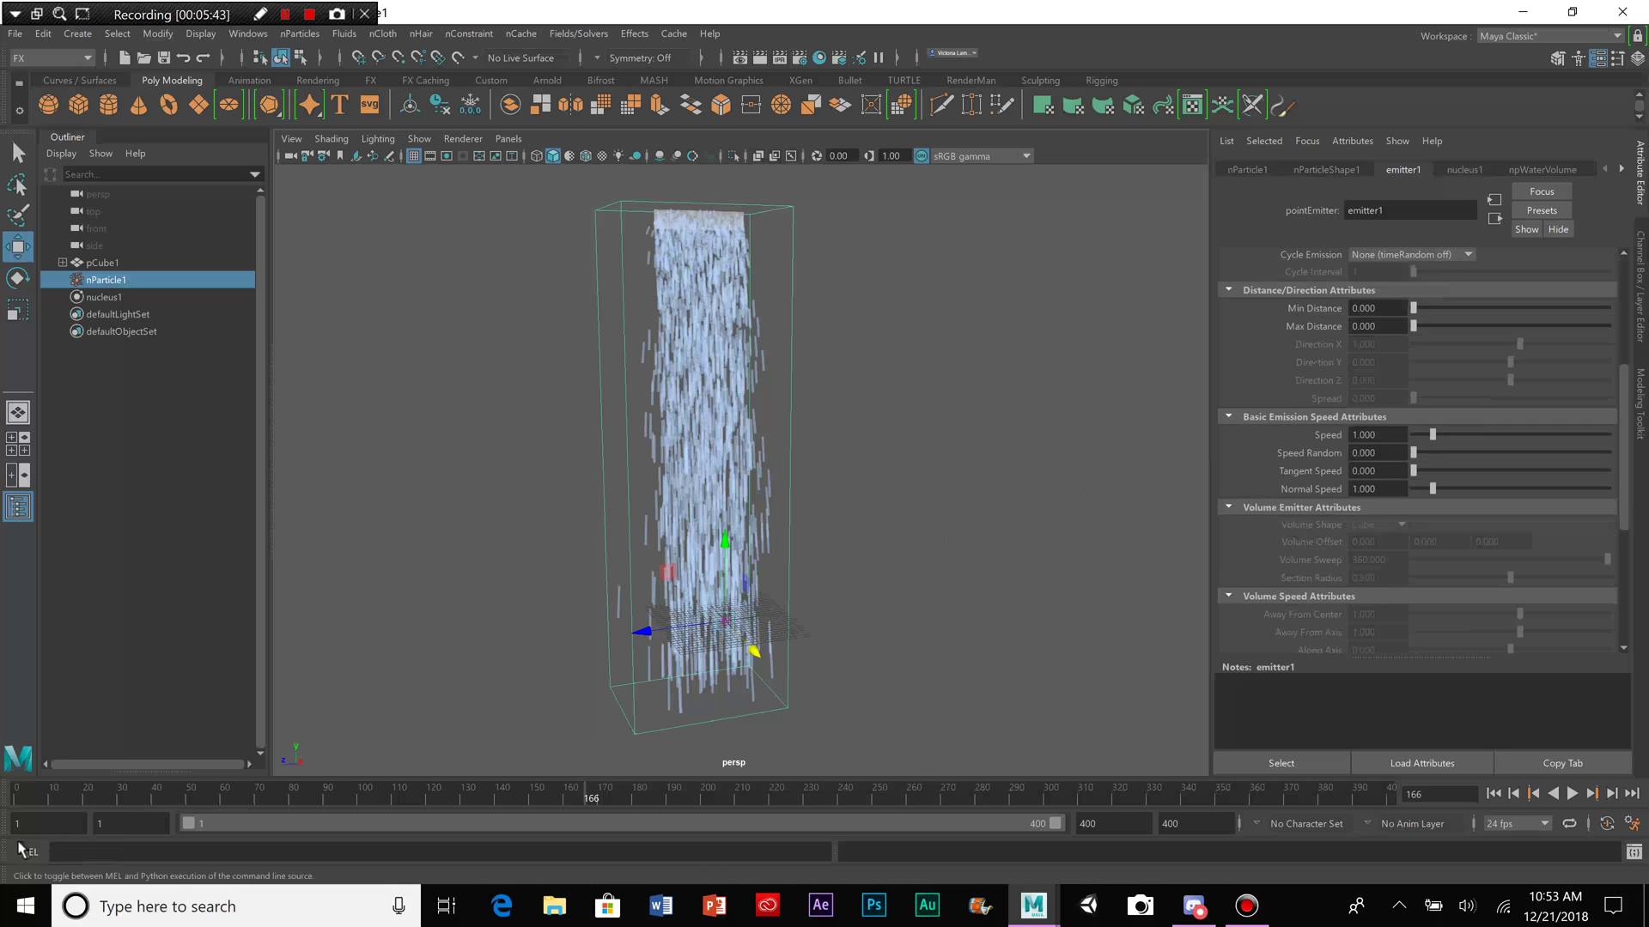
pyautogui.click(7, 807)
pyautogui.keyDown('alt'); pyautogui.moveTo(738, 446); pyautogui.dragTo(842, 425); pyautogui.keyUp('alt')
pyautogui.click(1572, 793)
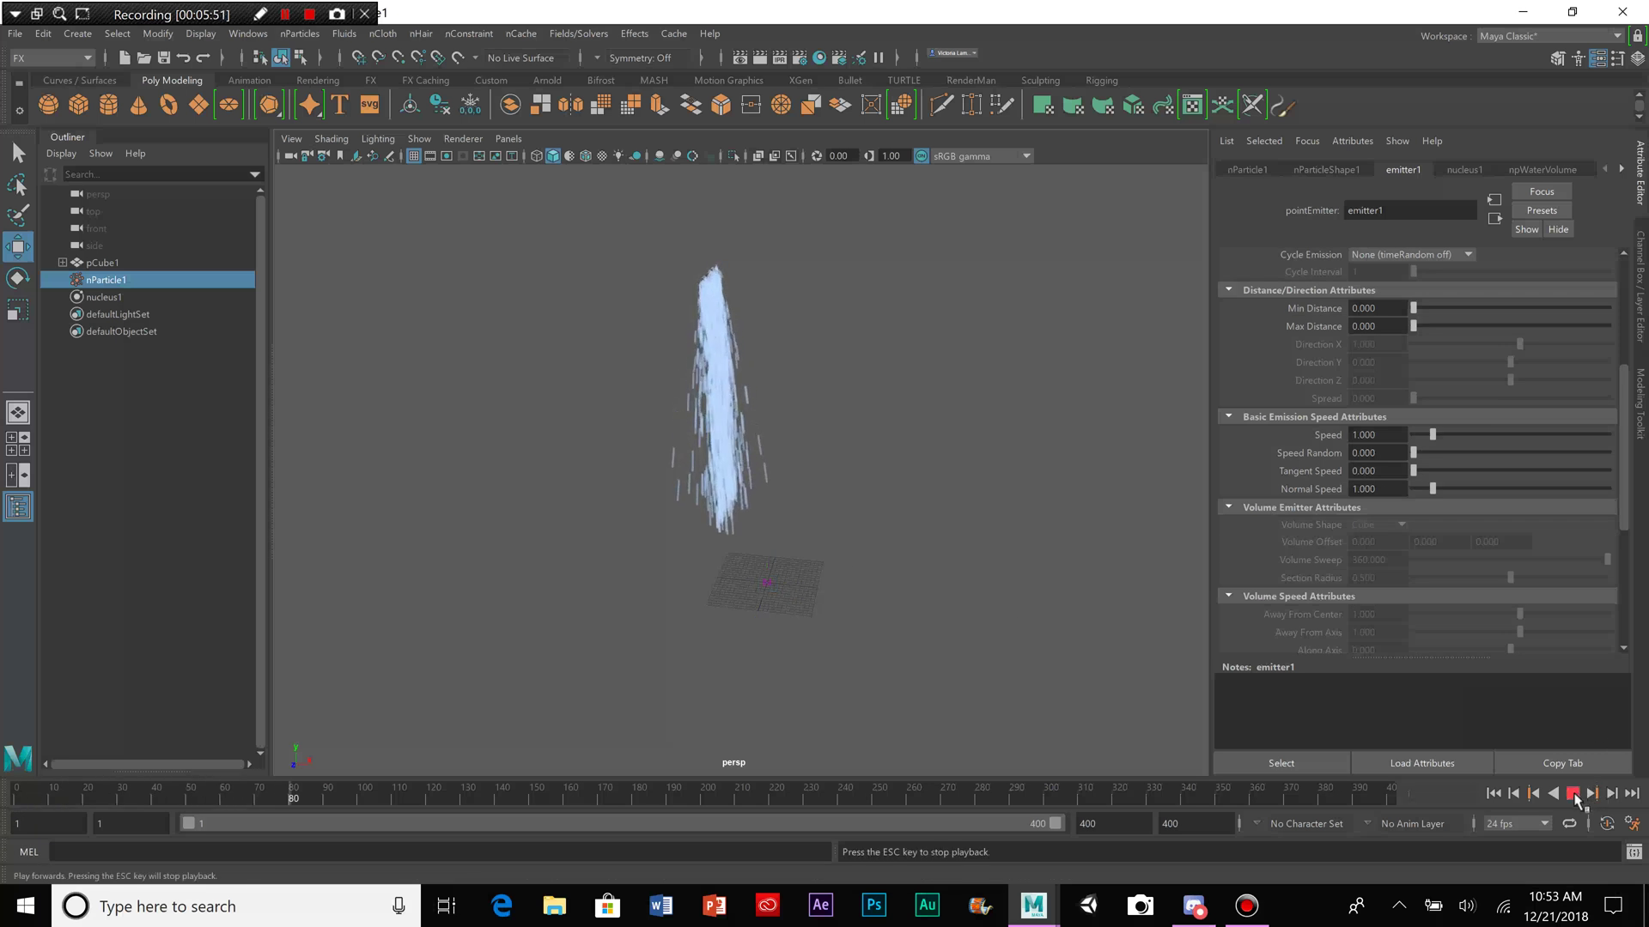
pyautogui.click(1572, 794)
pyautogui.keyDown('alt'); pyautogui.moveTo(893, 520); pyautogui.dragTo(950, 541); pyautogui.keyUp('alt')
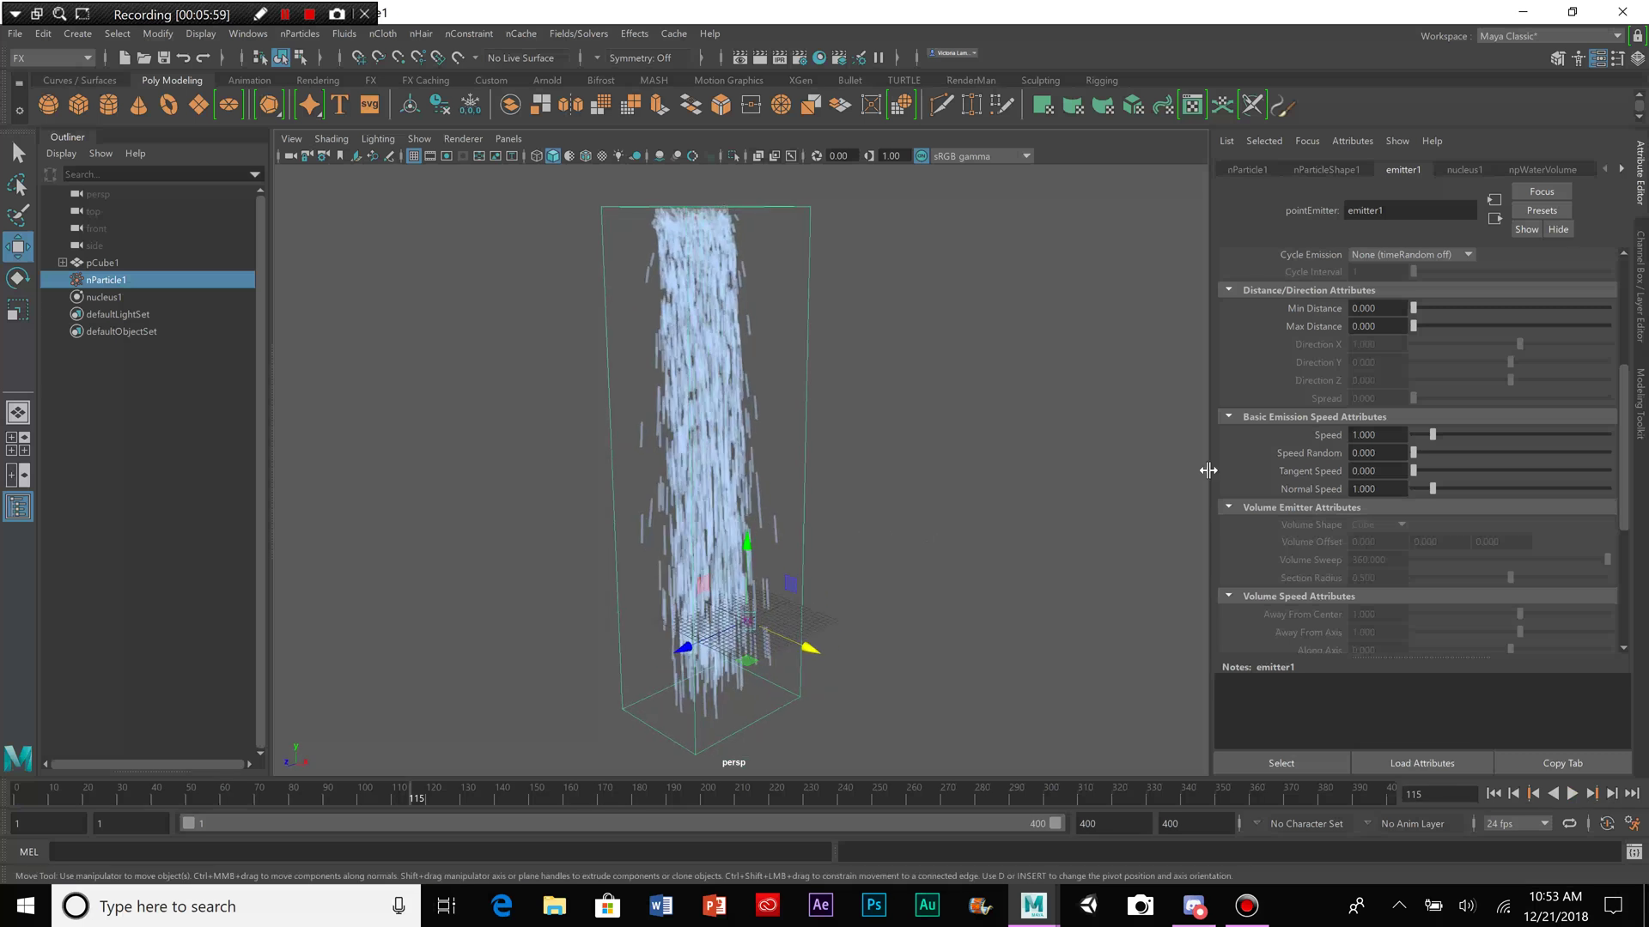
# Step: Replay the simulation with the faster emission speed, stopping at frame 108
pyautogui.scroll(5, 1260, 481)
pyautogui.scroll(-5, 1262, 488)
pyautogui.keyDown('alt'); pyautogui.moveTo(982, 516); pyautogui.dragTo(954, 447); pyautogui.keyUp('alt')
pyautogui.click(17, 797)
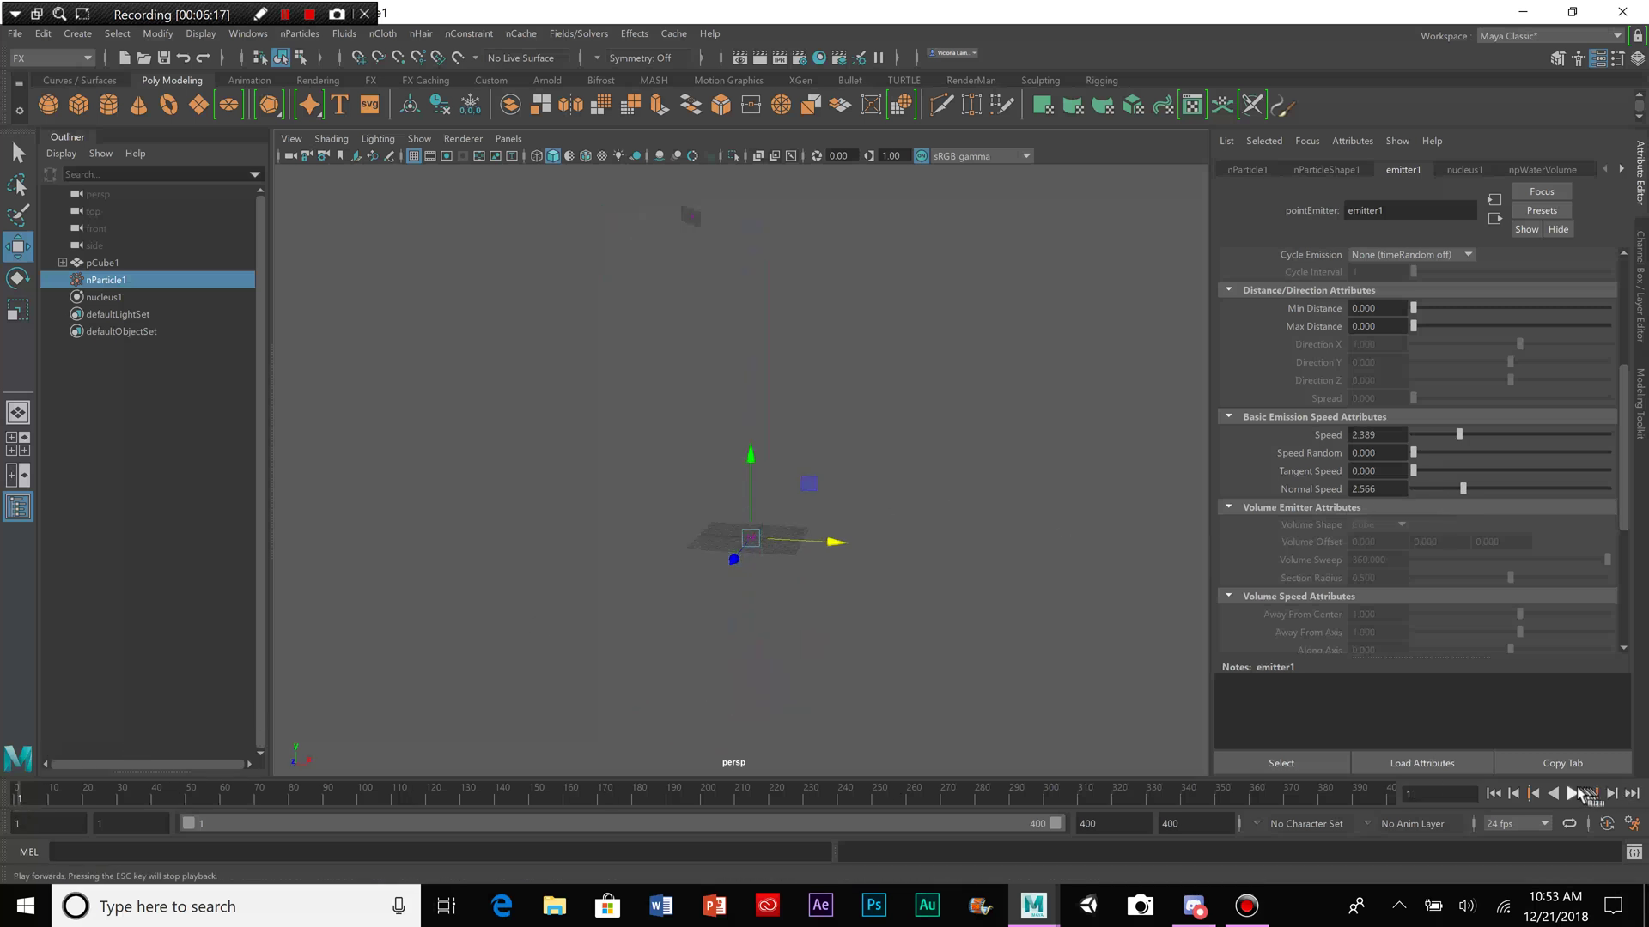
pyautogui.click(1575, 794)
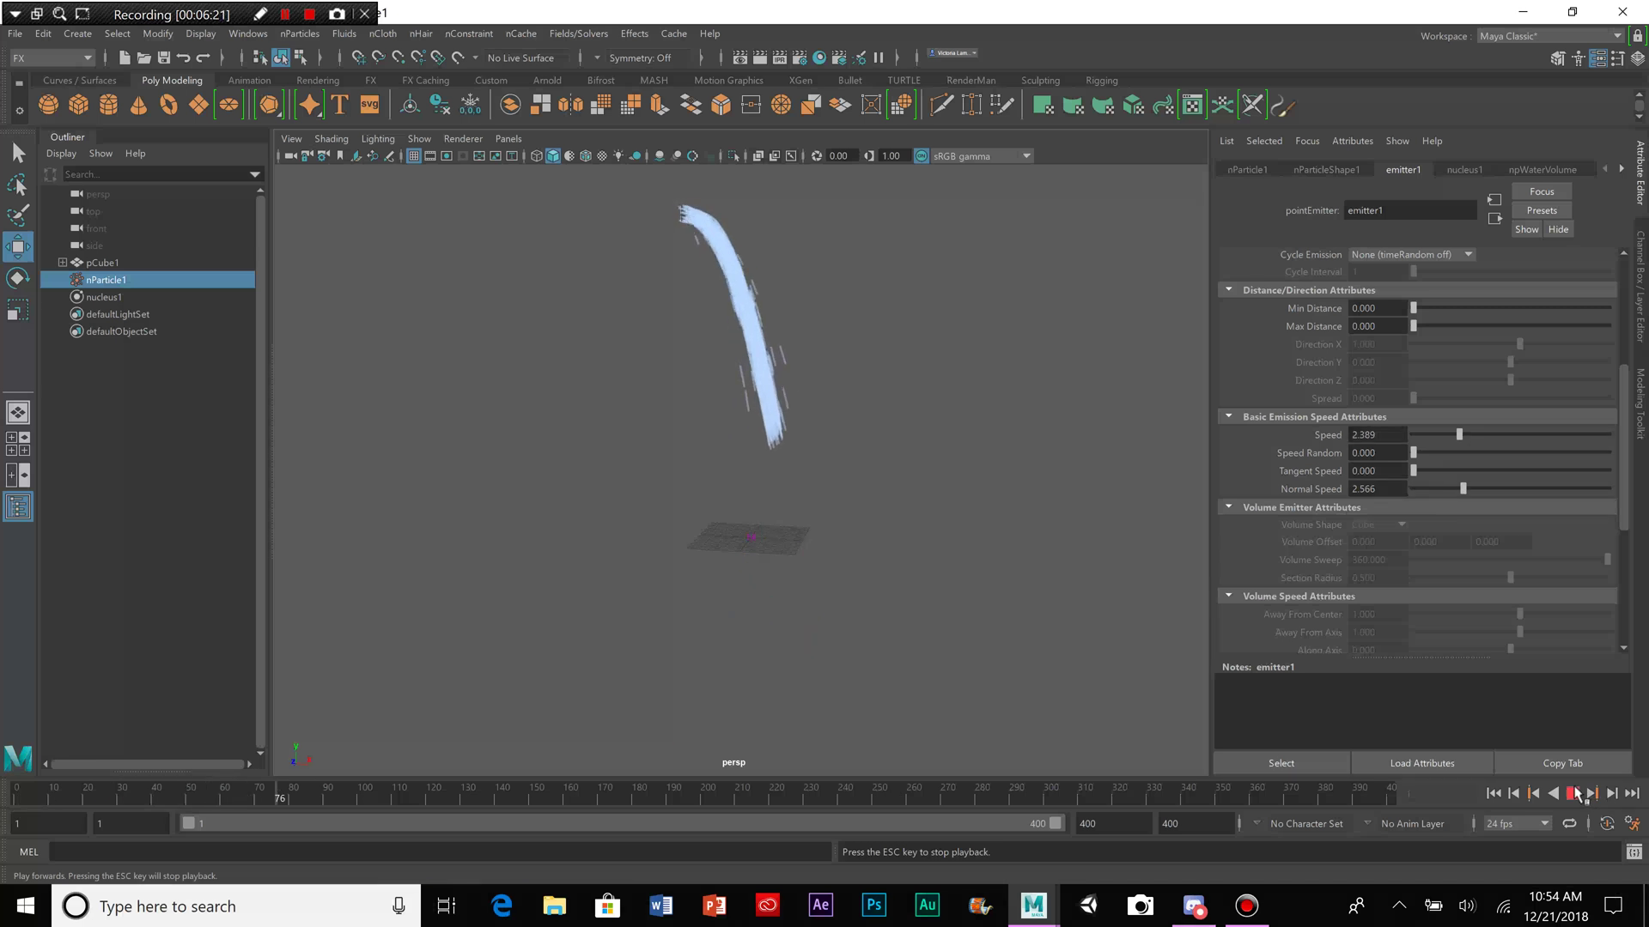
pyautogui.click(1575, 794)
pyautogui.keyDown('alt'); pyautogui.moveTo(1031, 589); pyautogui.dragTo(942, 624); pyautogui.keyUp('alt')
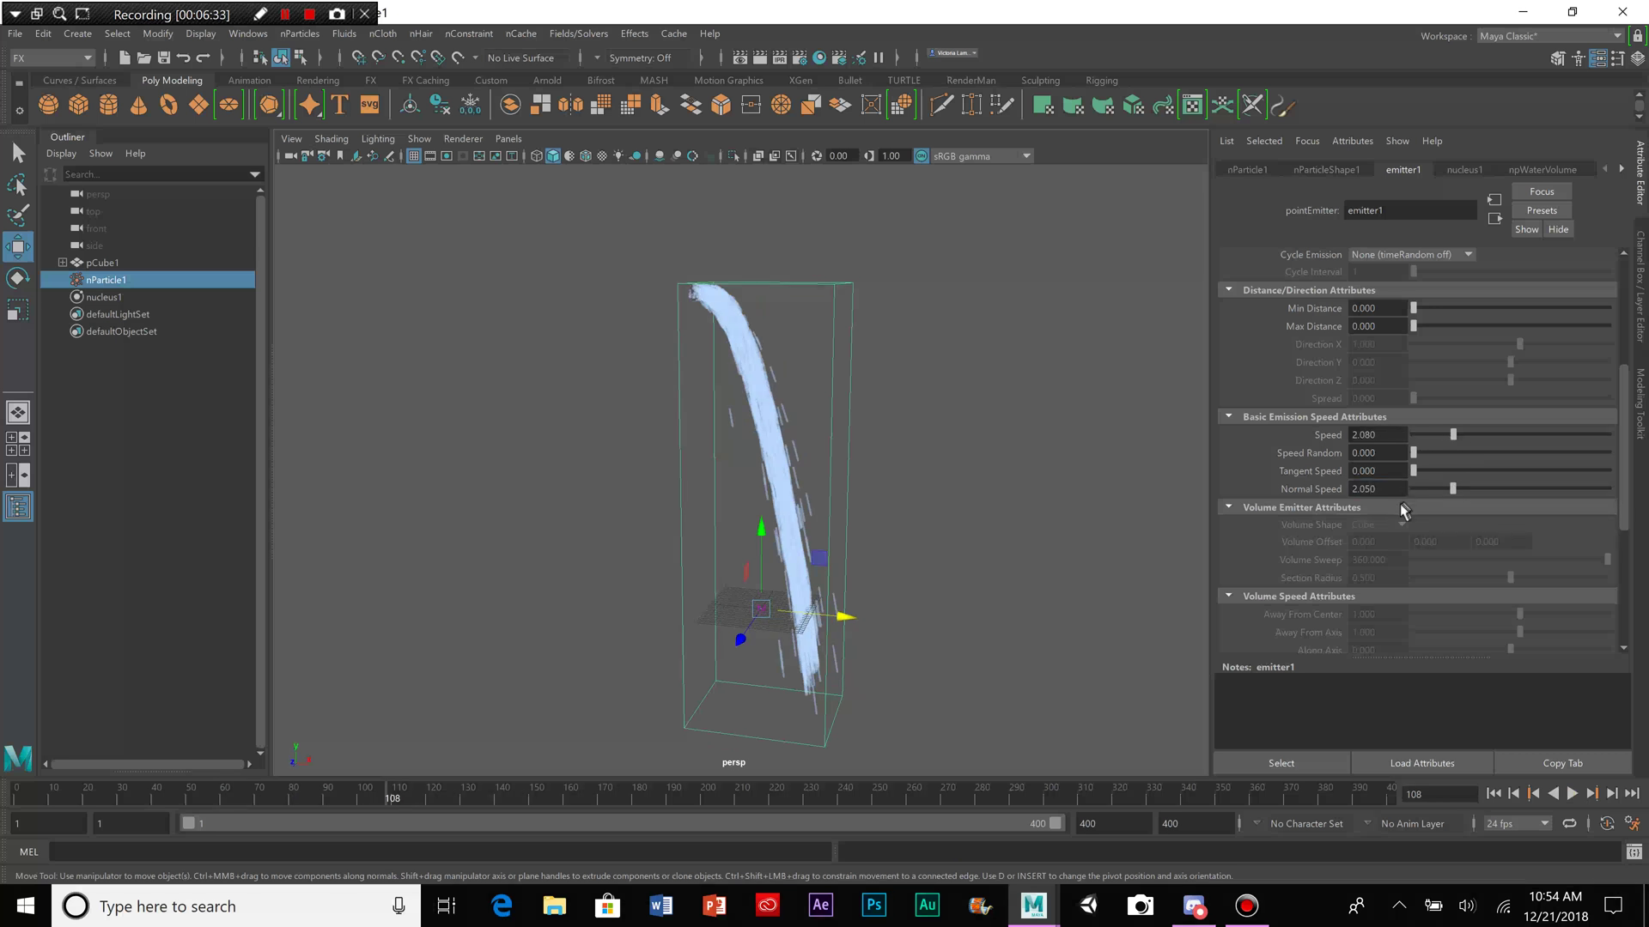
# Step: Replay with Speed 2.08 and Normal Speed 2.05, checking the outward arc past frame 132
pyautogui.click(19, 797)
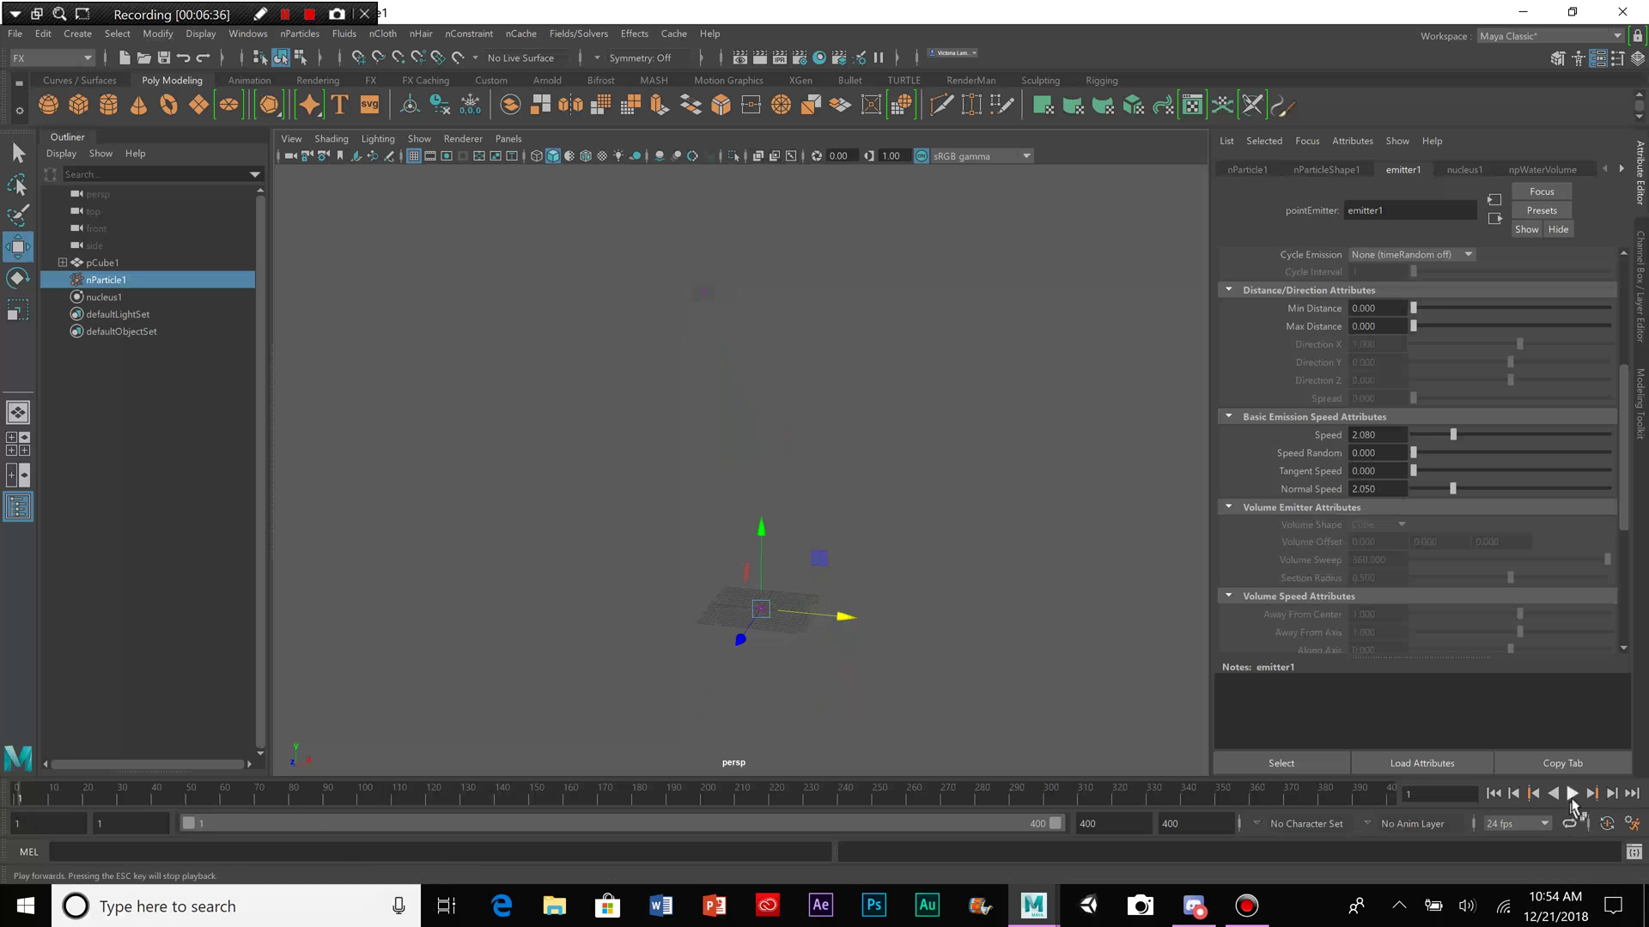
pyautogui.click(1572, 794)
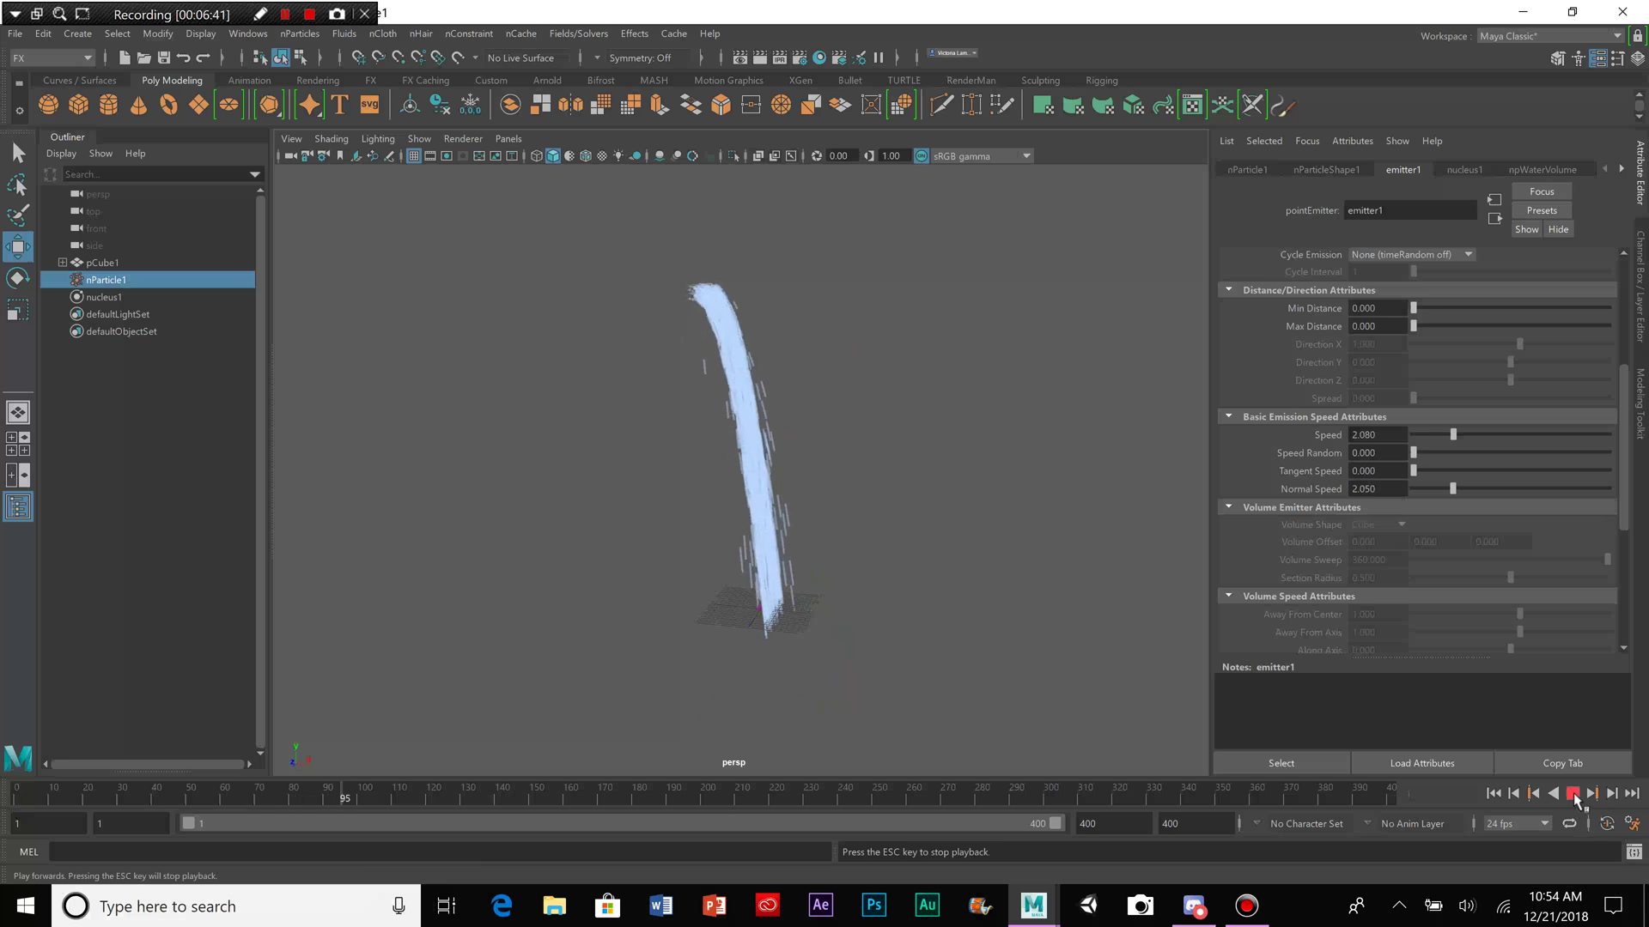
pyautogui.click(1573, 794)
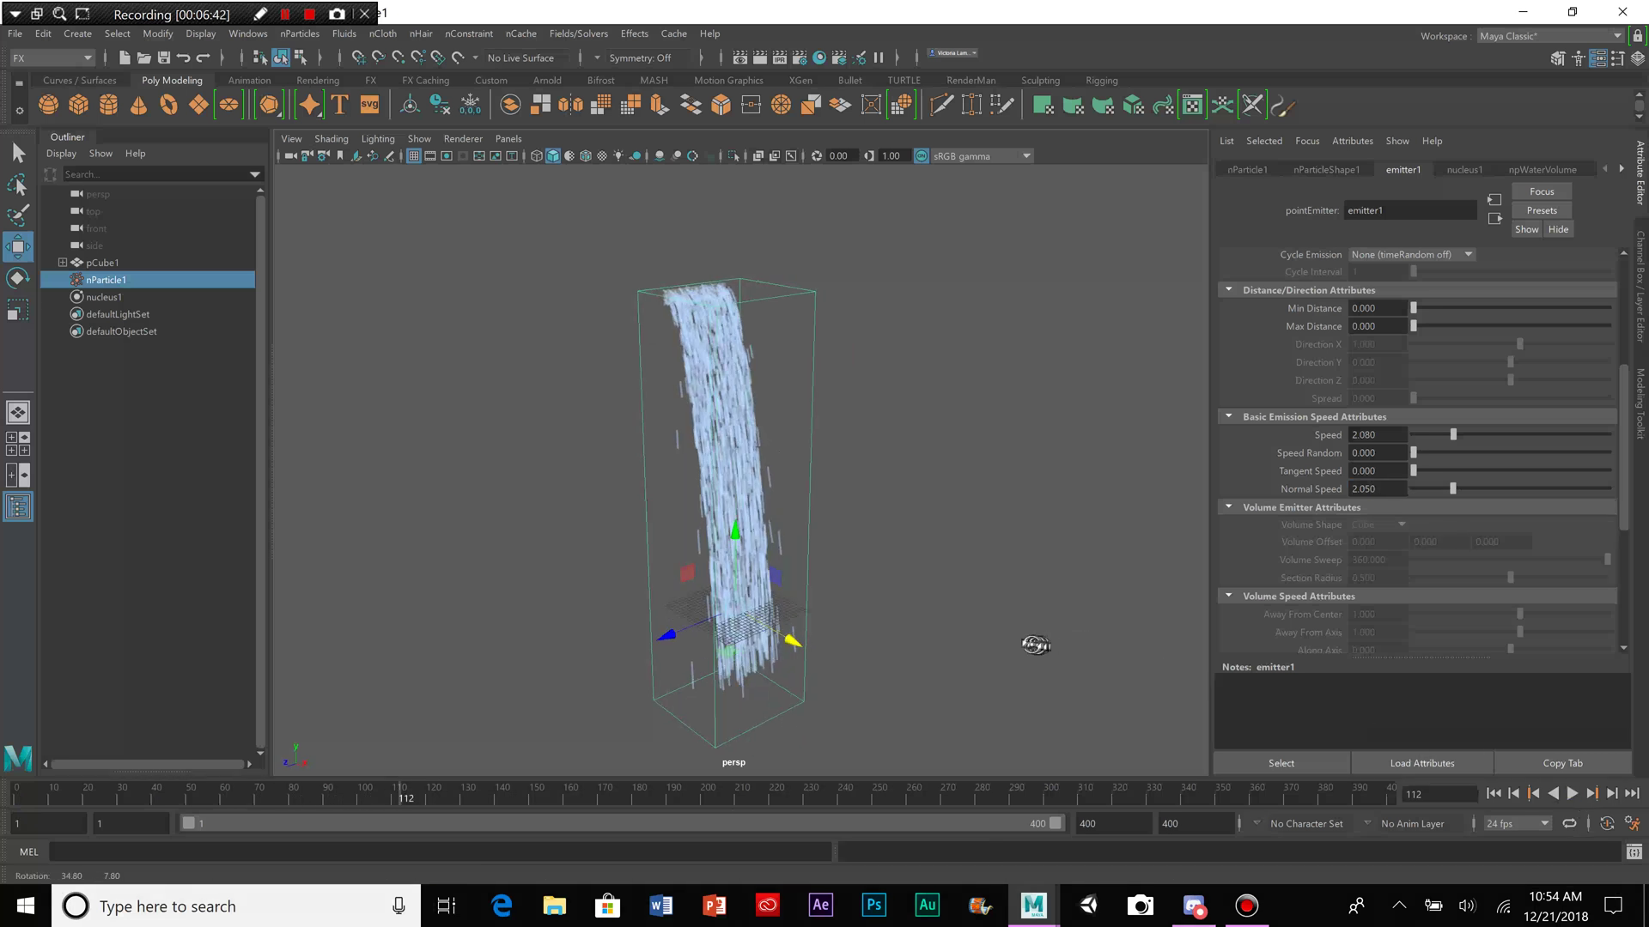
pyautogui.click(1573, 795)
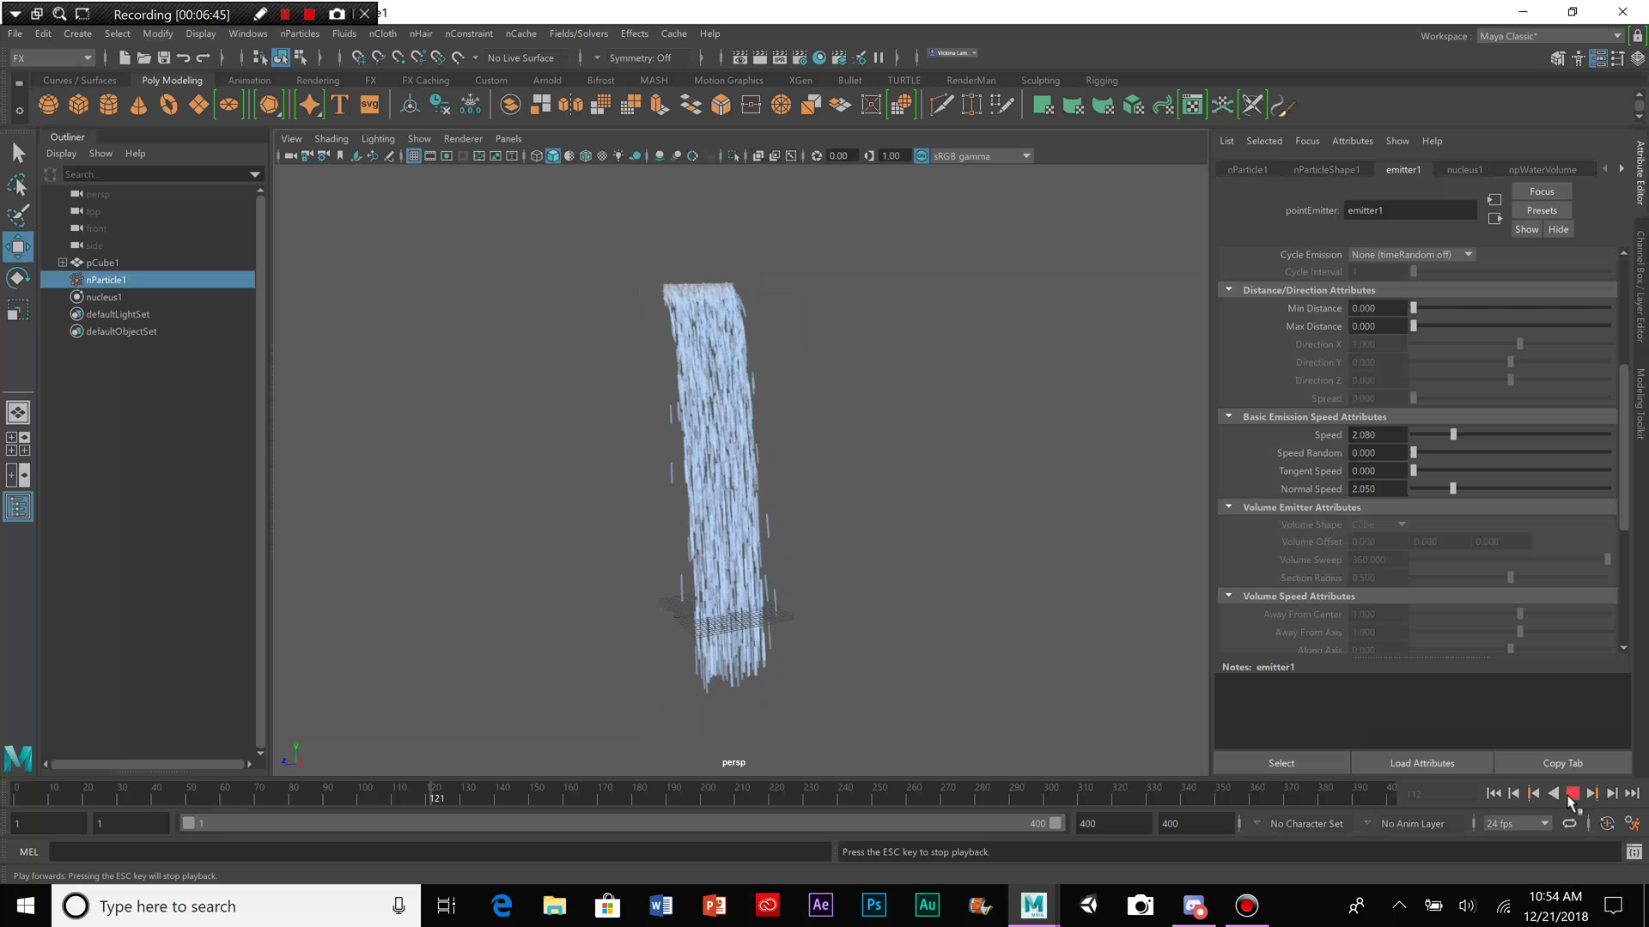
pyautogui.click(1573, 795)
pyautogui.keyDown('alt'); pyautogui.moveTo(1108, 635); pyautogui.dragTo(1005, 614); pyautogui.keyUp('alt')
pyautogui.click(1565, 795)
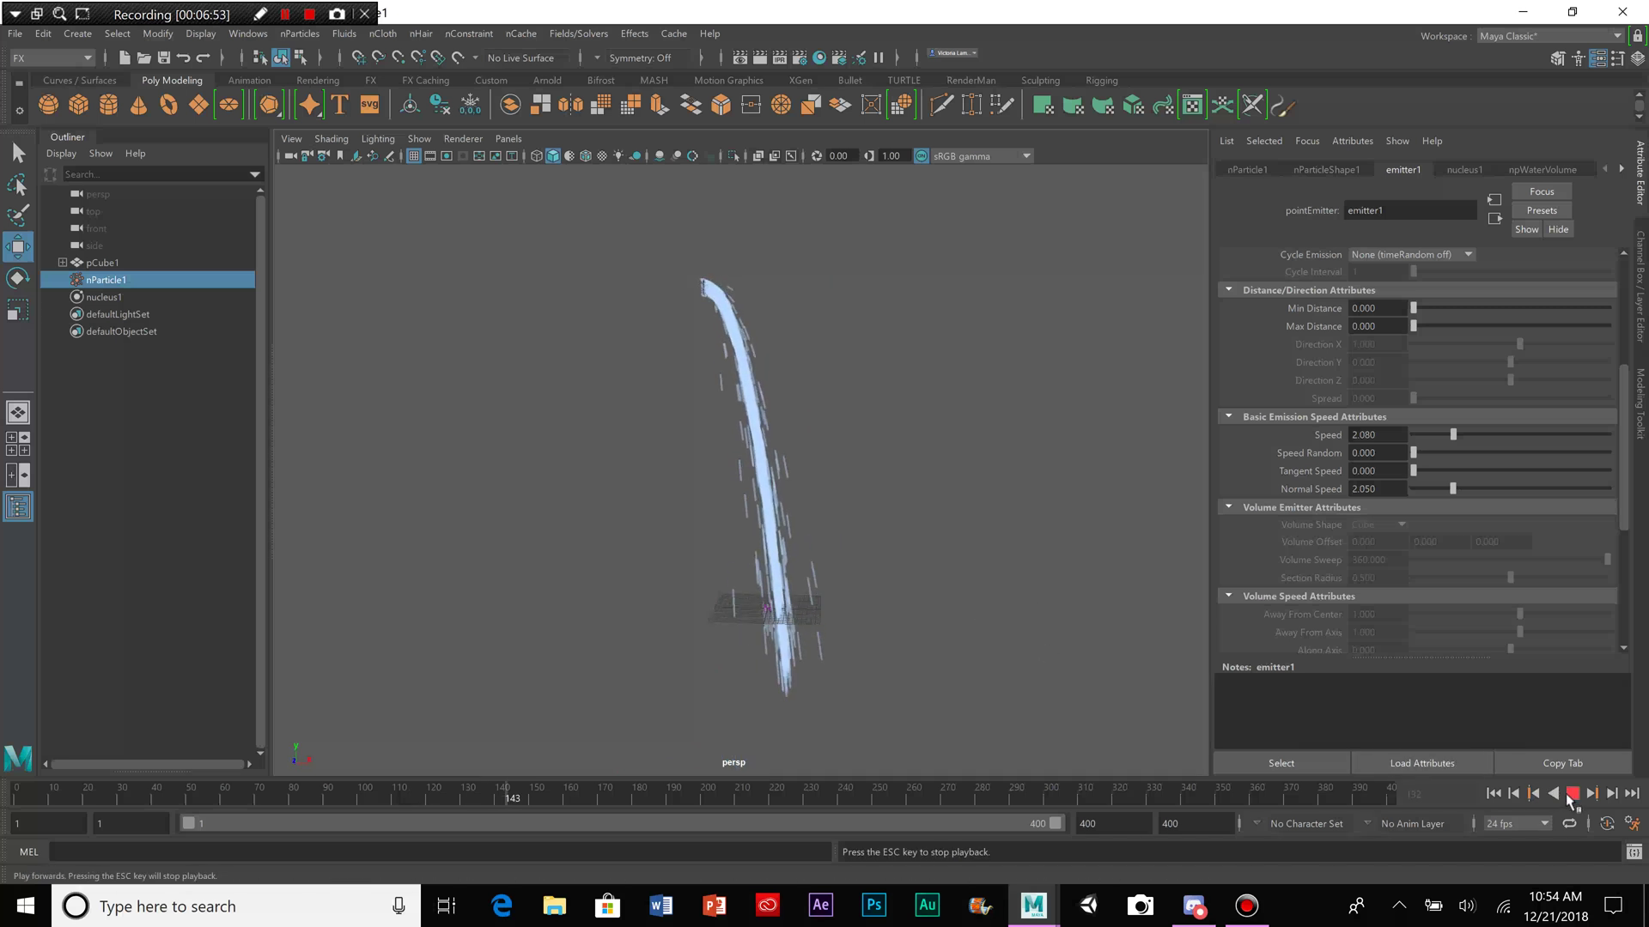
pyautogui.keyDown('alt'); pyautogui.moveTo(918, 578); pyautogui.dragTo(935, 600, button='middle'); pyautogui.keyUp('alt')
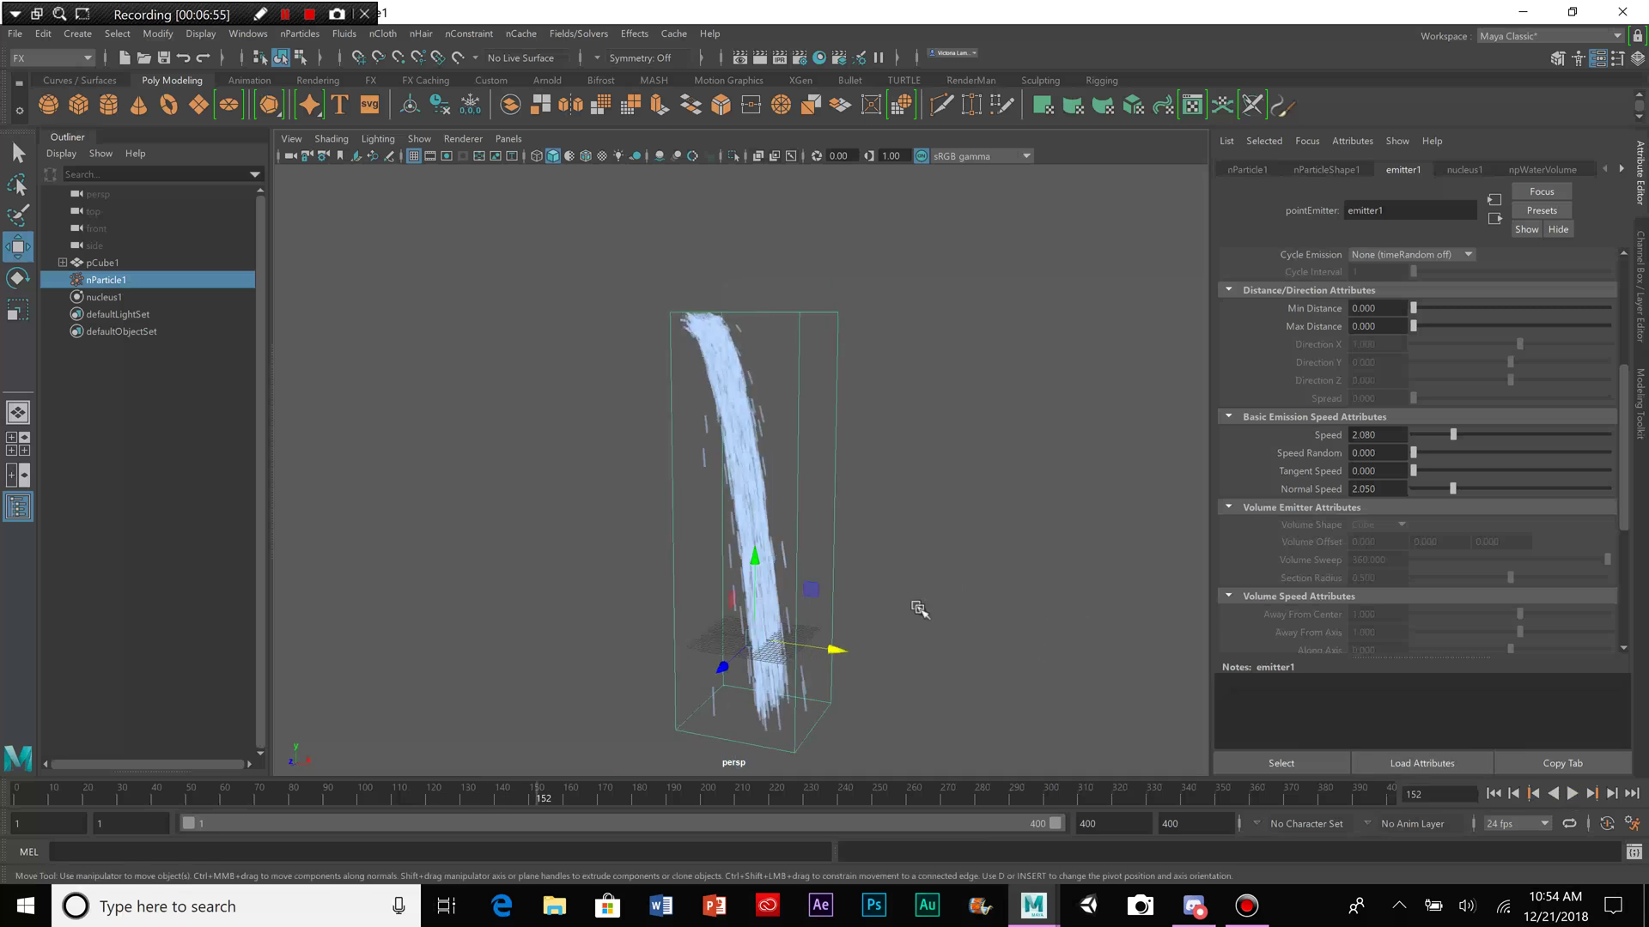
# Step: Check nucleus1's gravity and wind settings
pyautogui.scroll(5, 1325, 502)
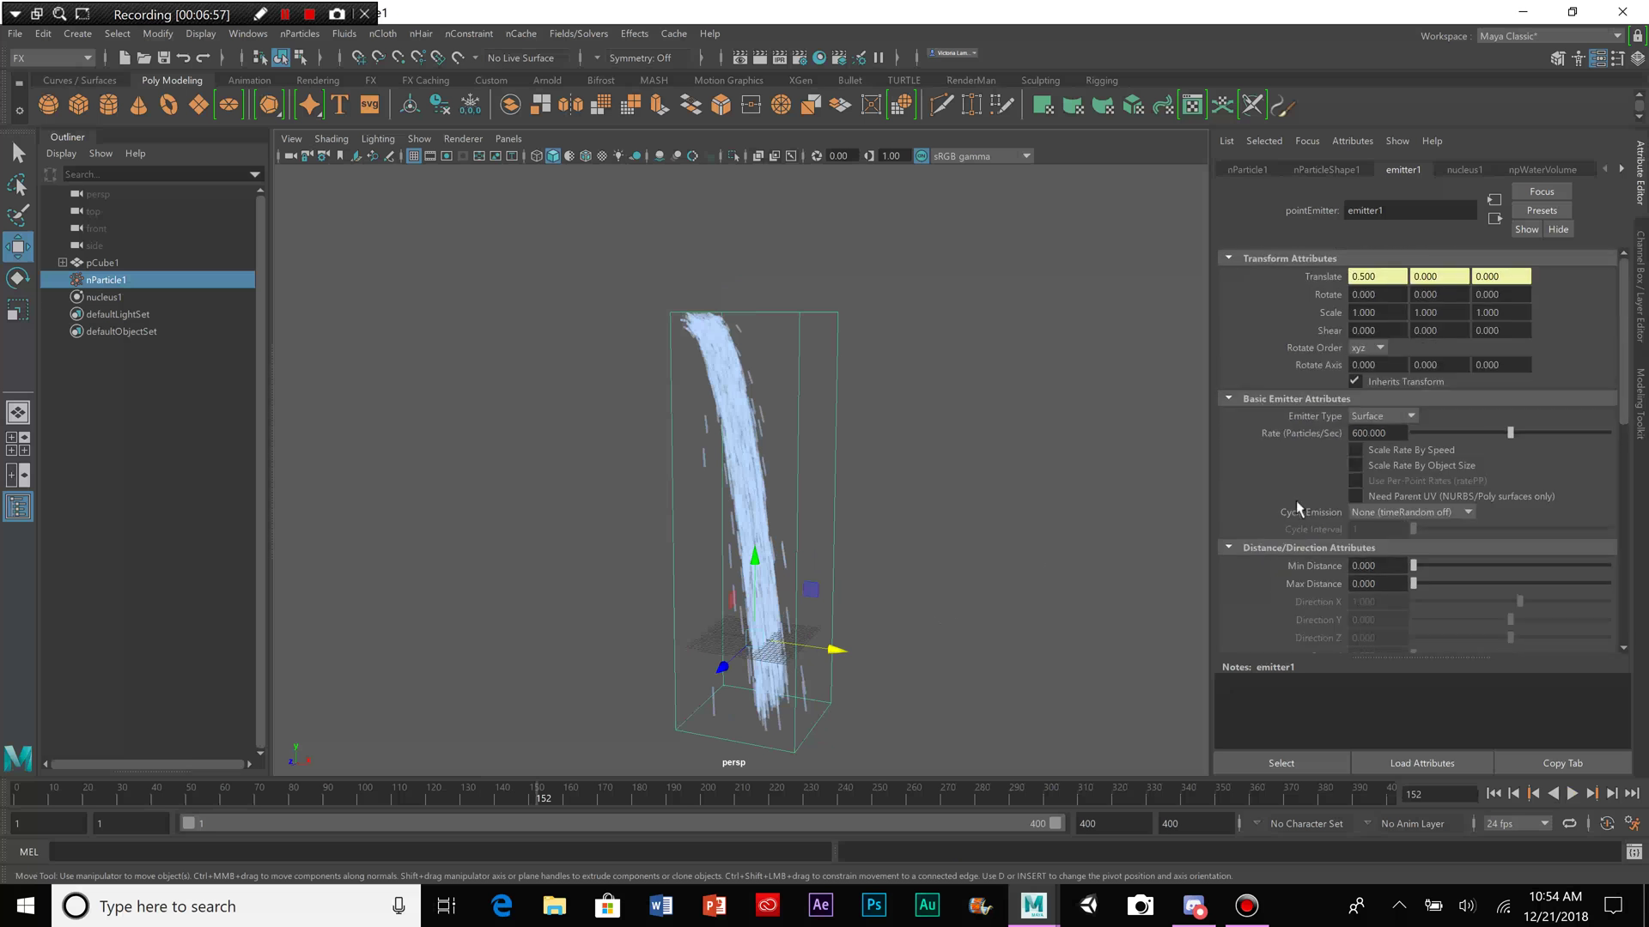
pyautogui.click(1457, 172)
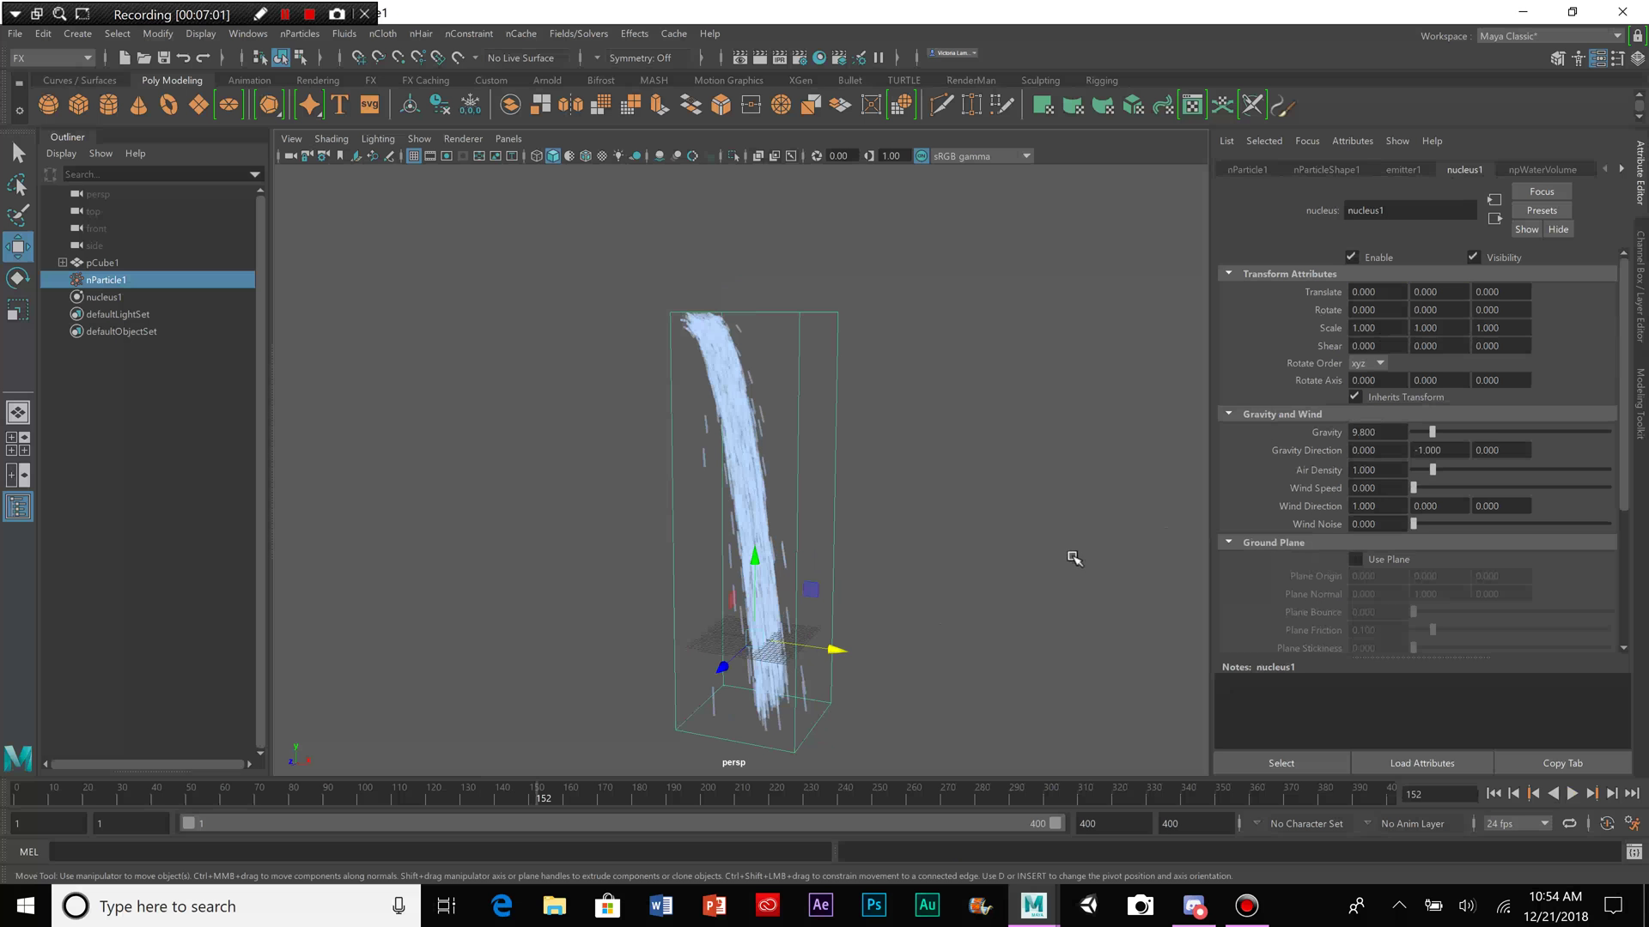
pyautogui.keyDown('alt'); pyautogui.moveTo(1067, 555); pyautogui.dragTo(950, 508); pyautogui.keyUp('alt')
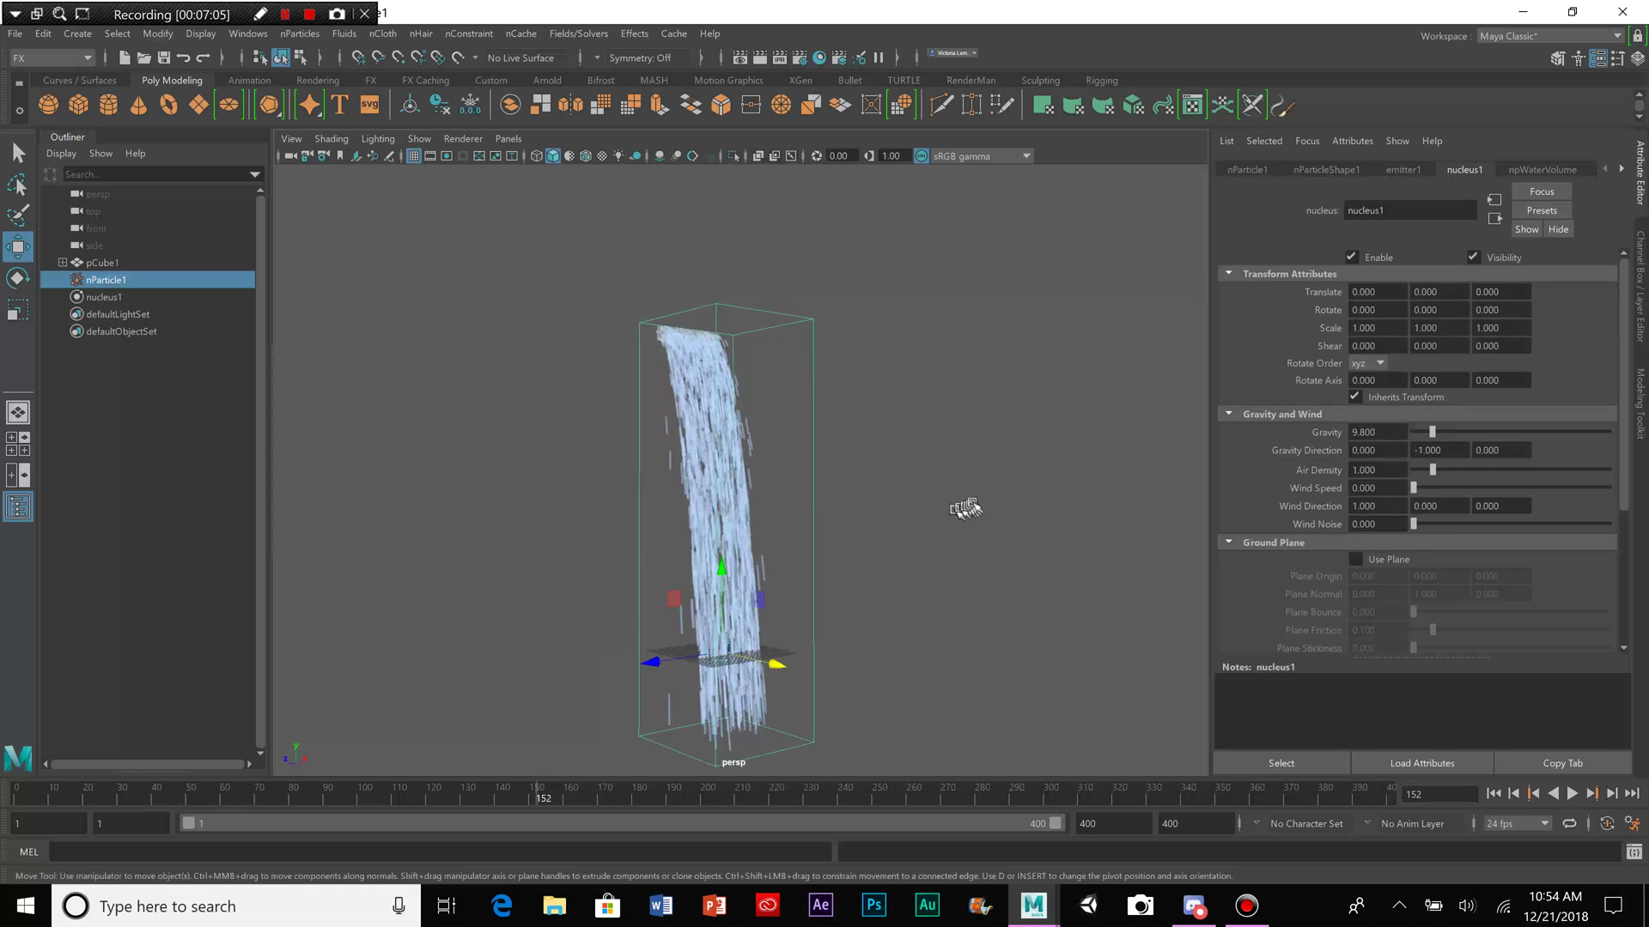
# Step: Raise emitter1's Rate to 750 and replay the fuller waterfall to frame 136
pyautogui.click(1405, 169)
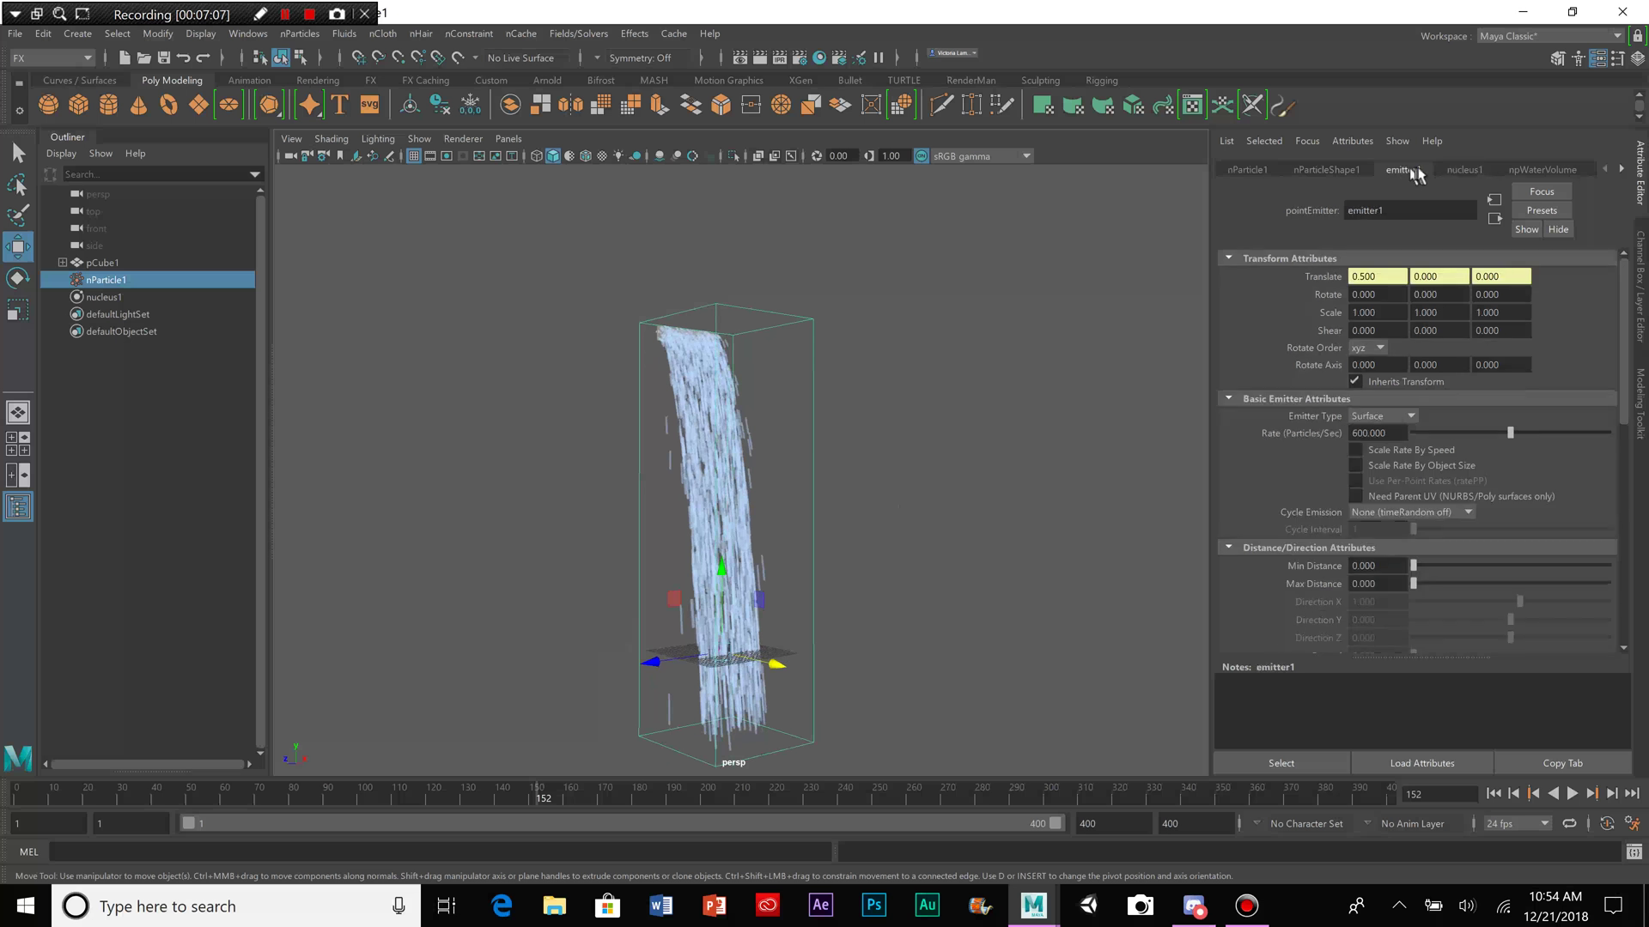
pyautogui.scroll(-1, 1310, 468)
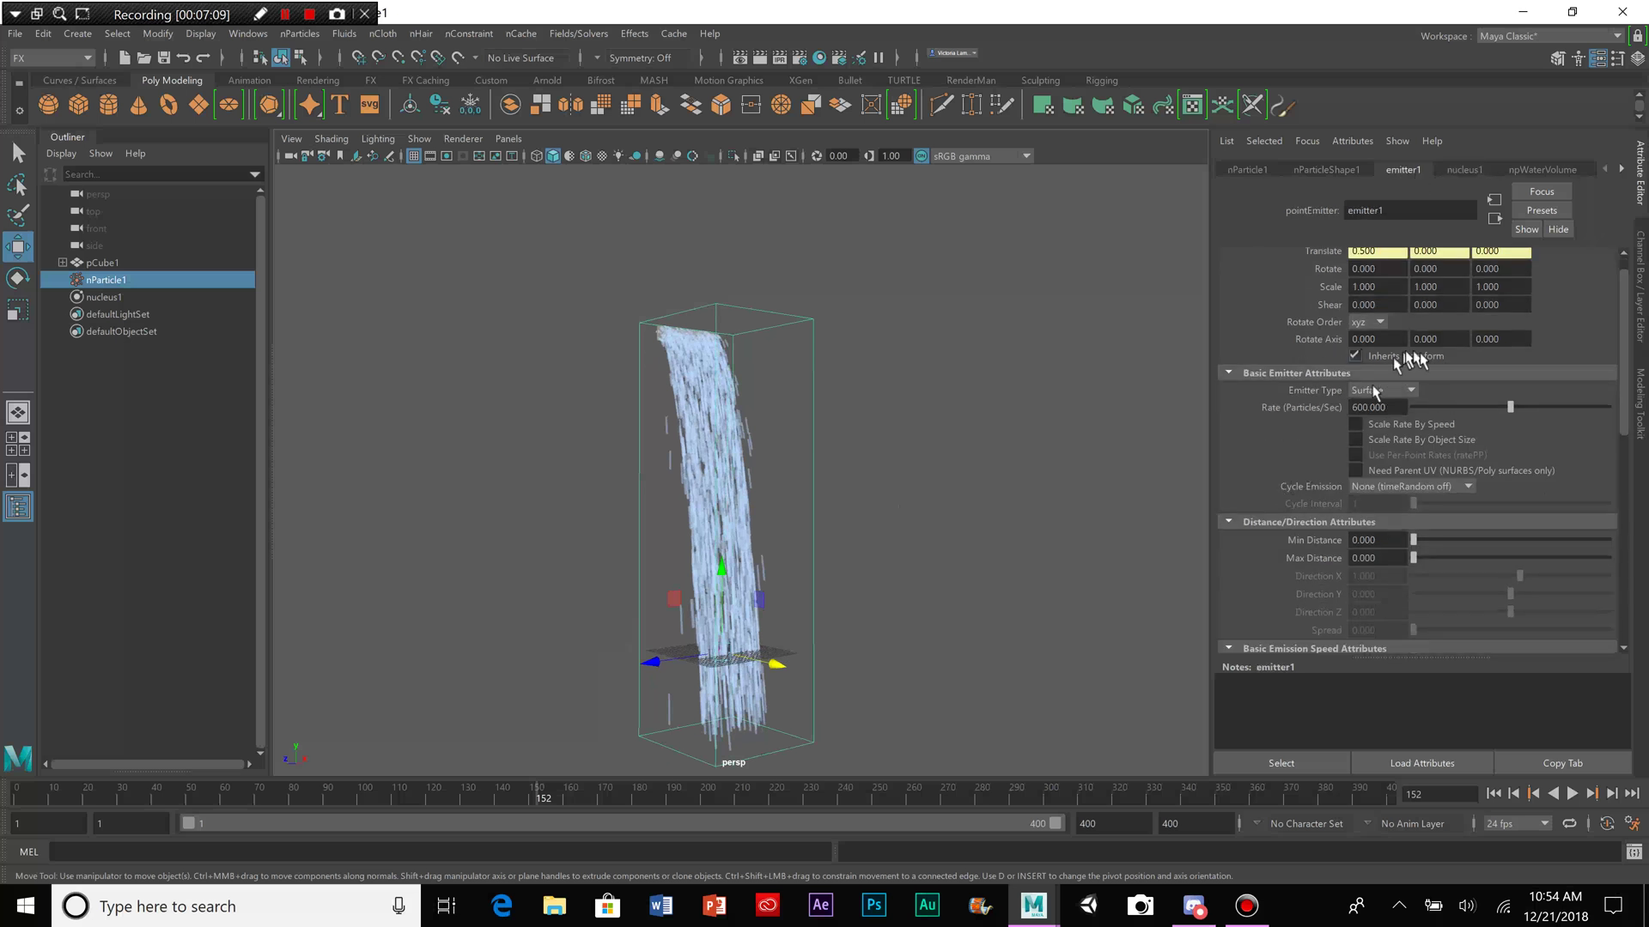
pyautogui.moveTo(1534, 413); pyautogui.dragTo(1535, 412)
pyautogui.click(17, 806)
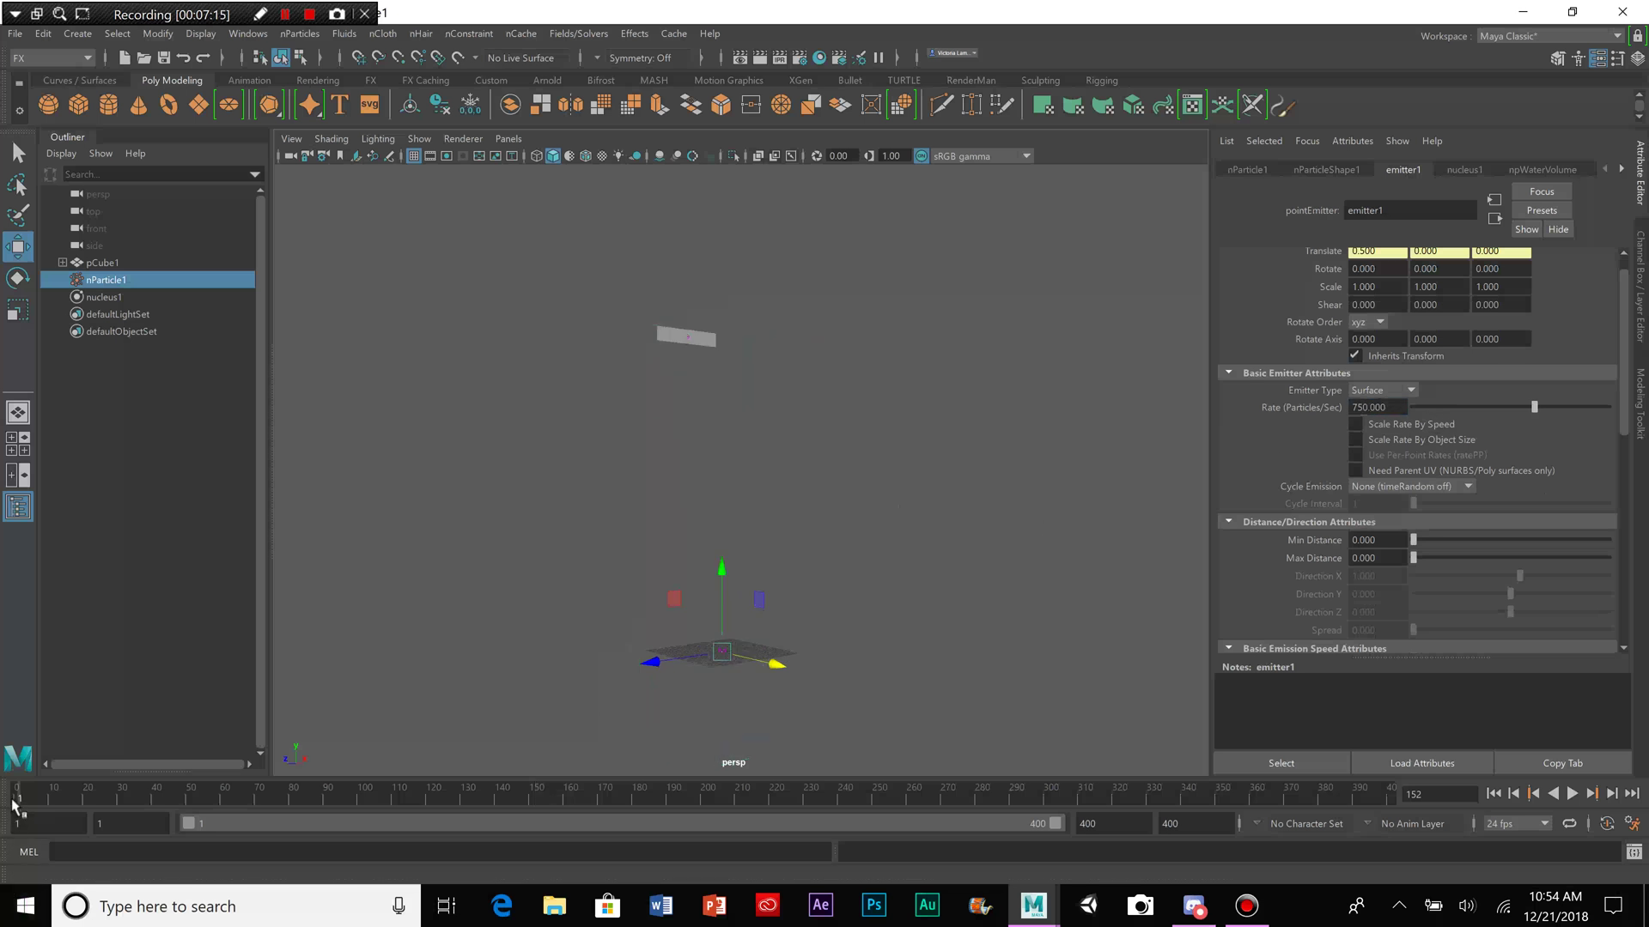
pyautogui.click(1573, 793)
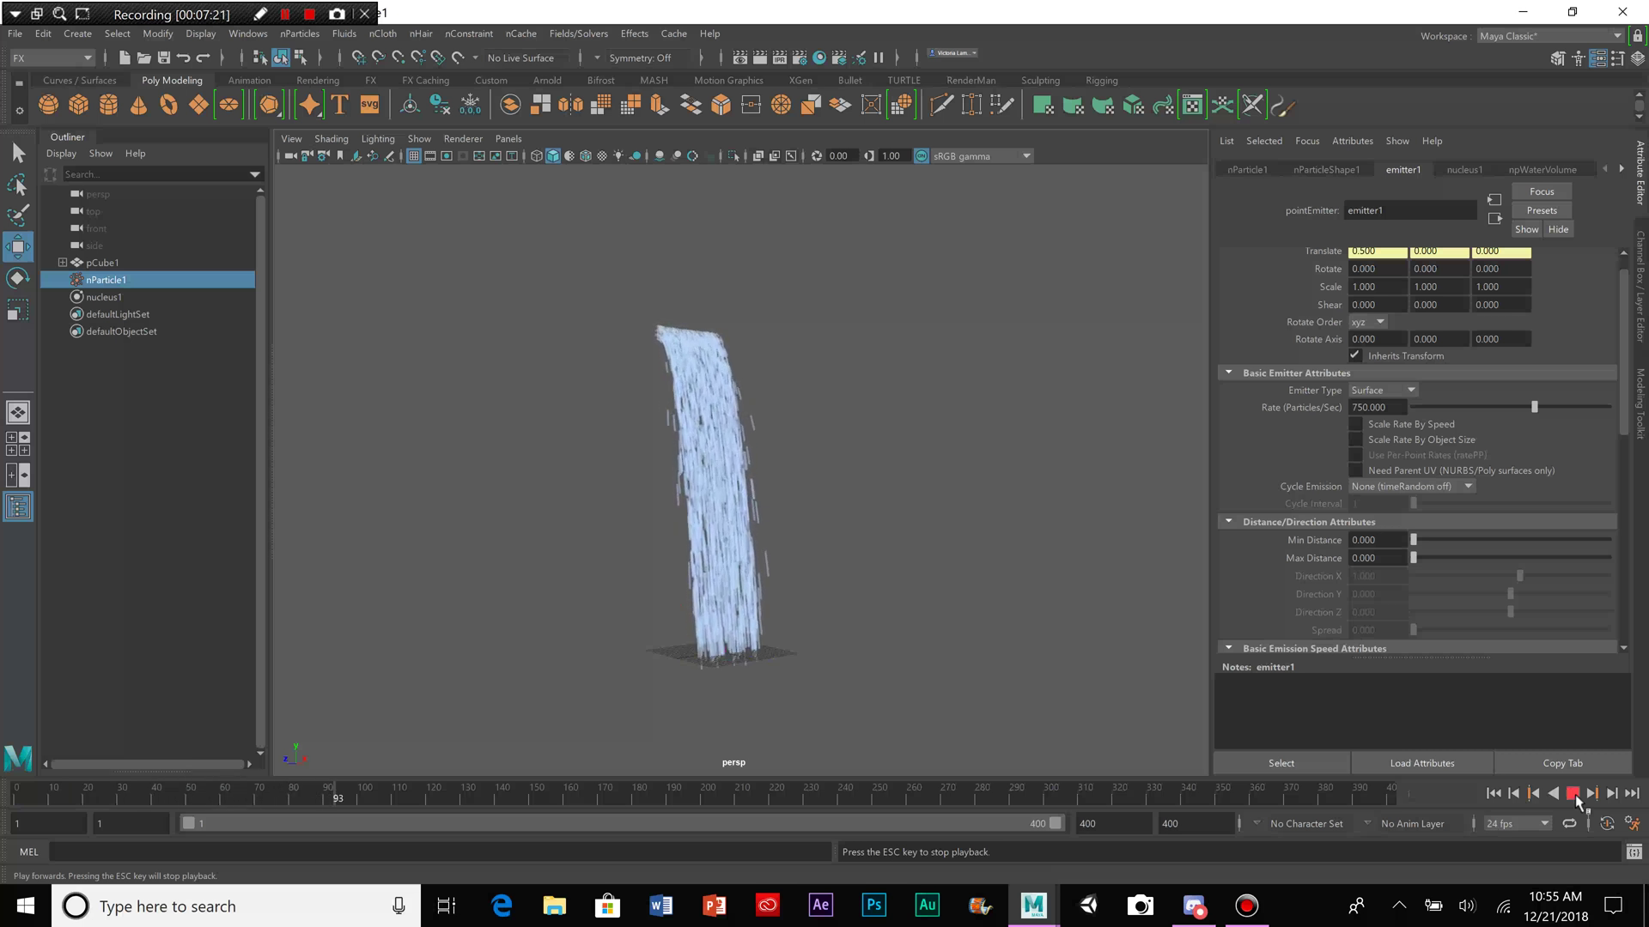
pyautogui.click(1575, 795)
pyautogui.keyDown('alt'); pyautogui.moveTo(917, 621); pyautogui.dragTo(909, 618); pyautogui.keyUp('alt')
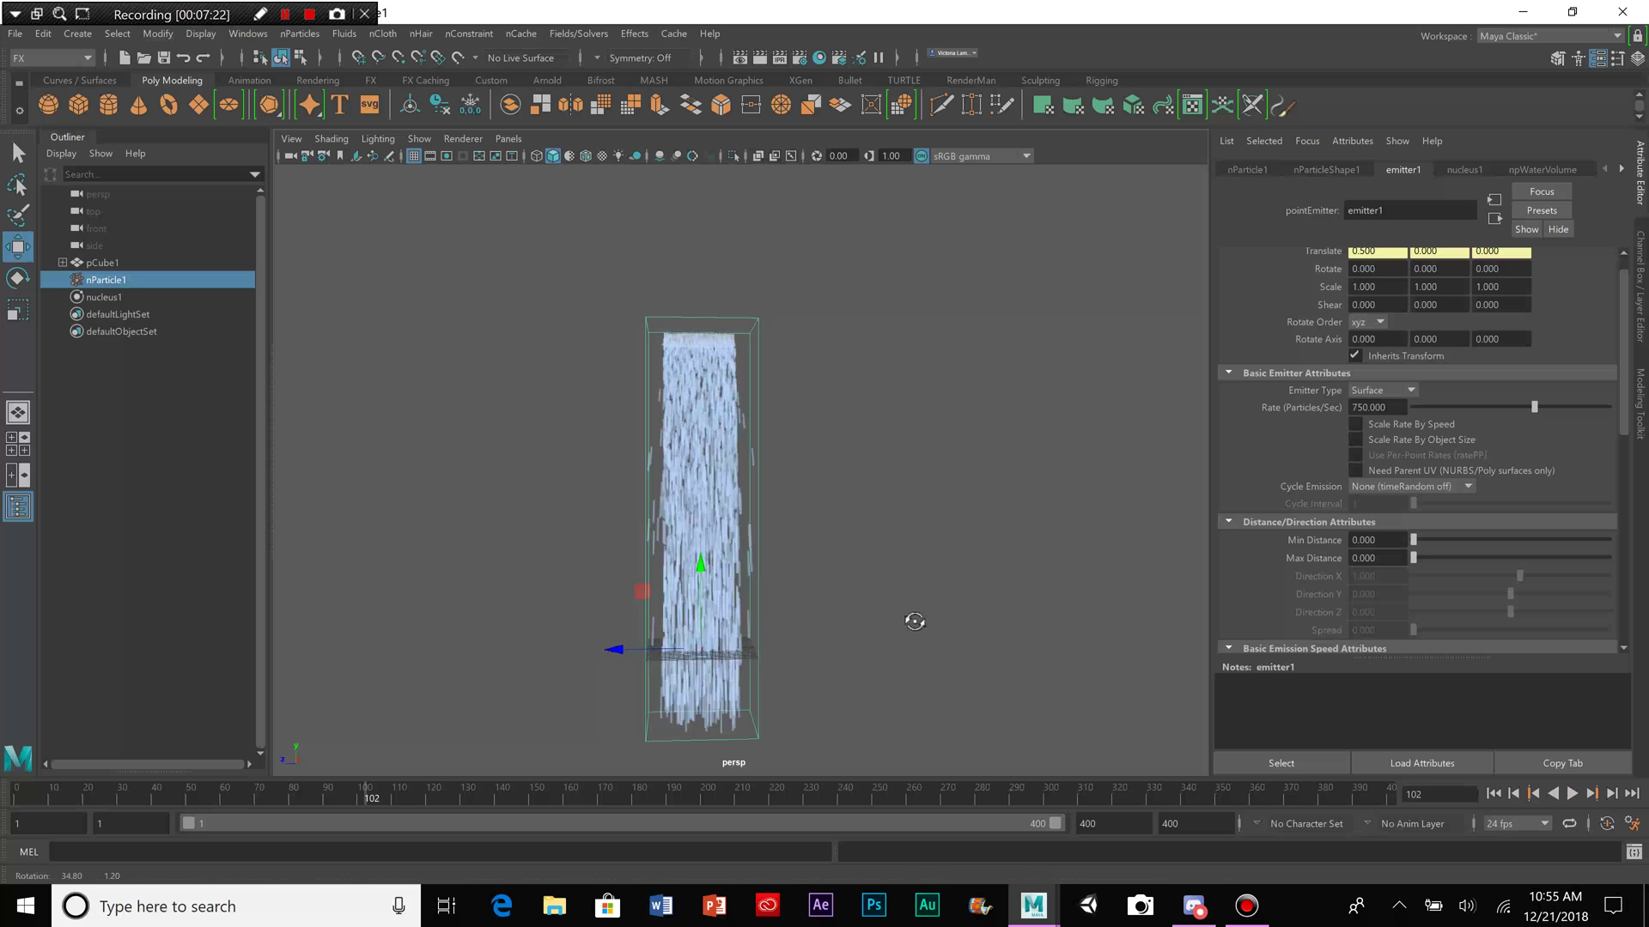
pyautogui.click(1575, 795)
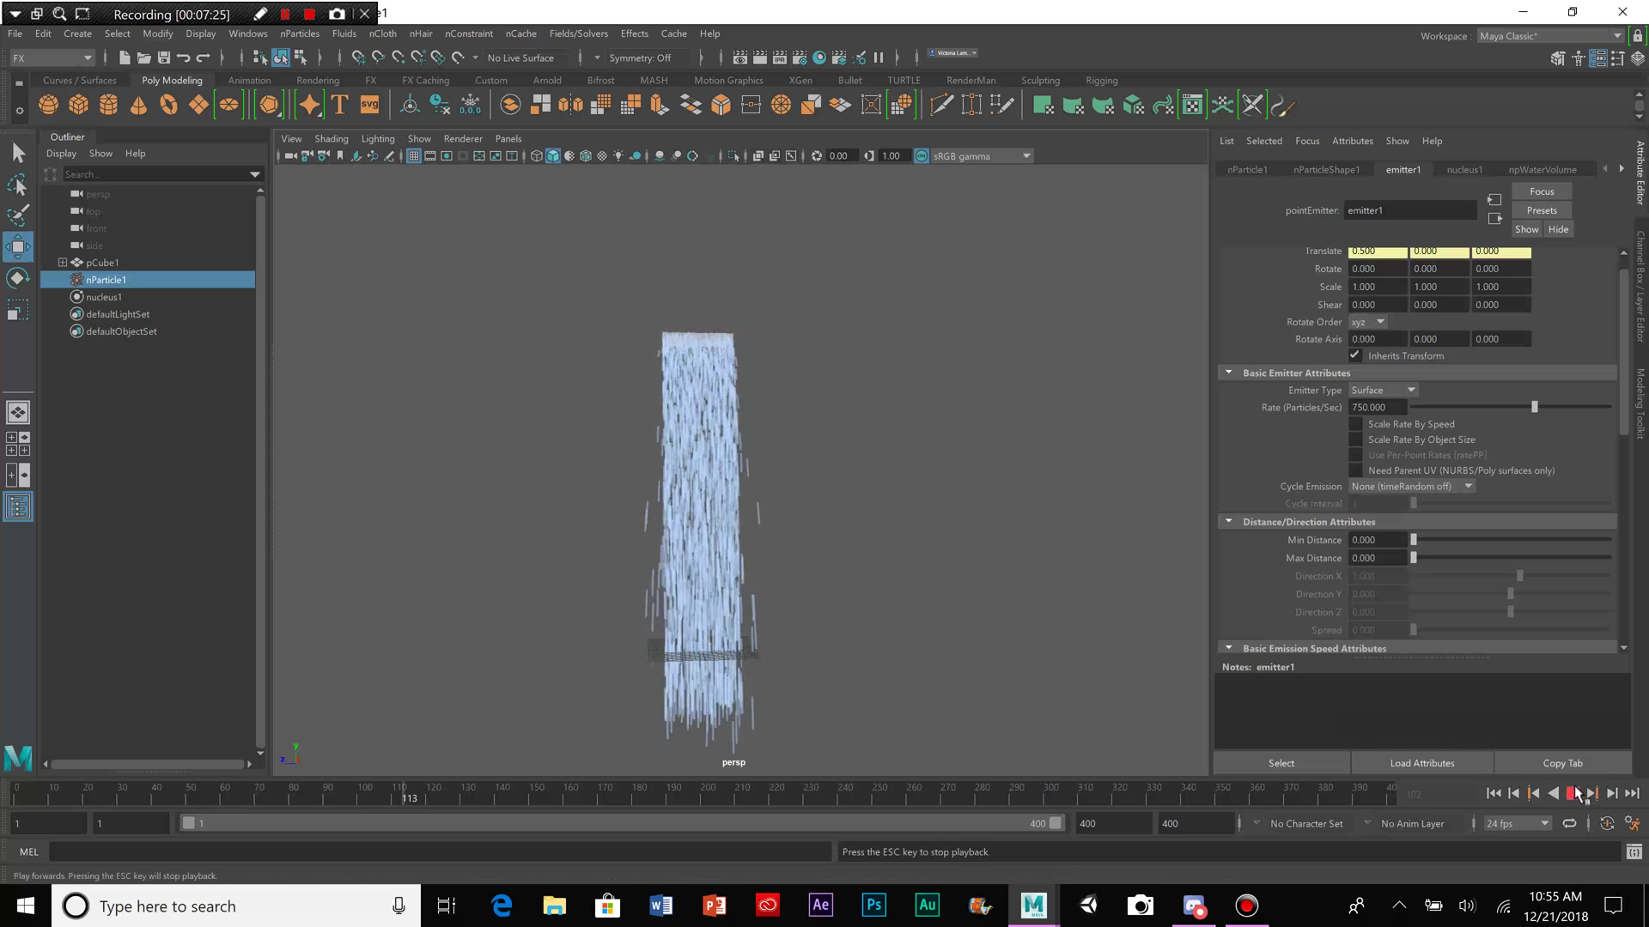
pyautogui.click(1575, 794)
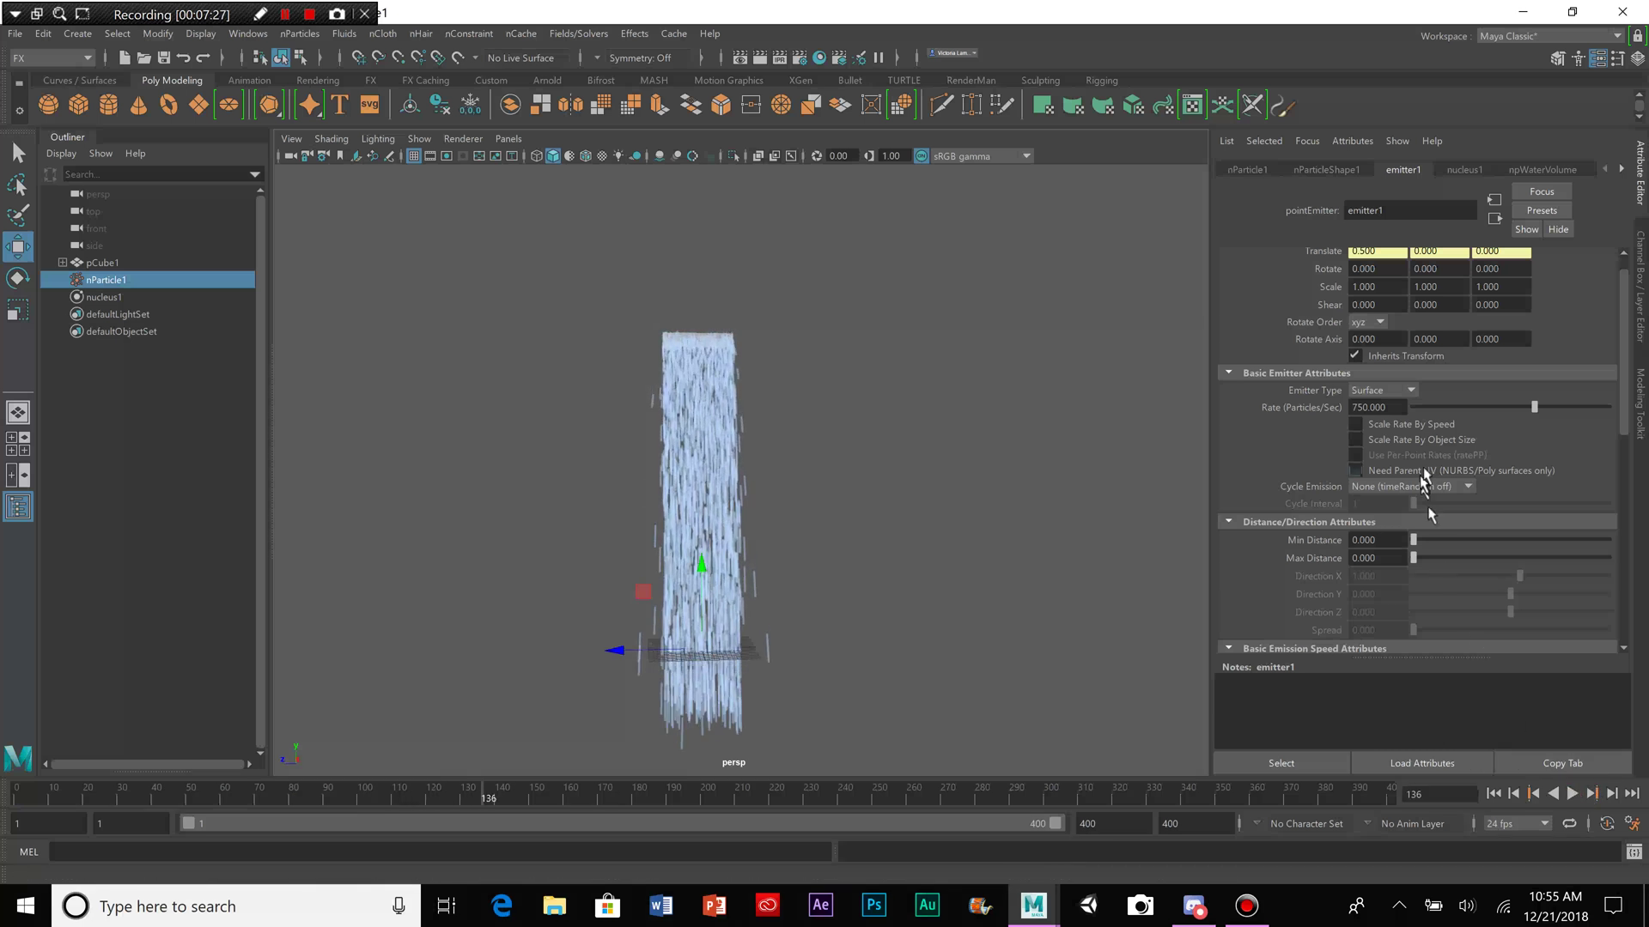
# Step: Make the nParticles more transparent through the Opacity Scale settings
pyautogui.click(1327, 169)
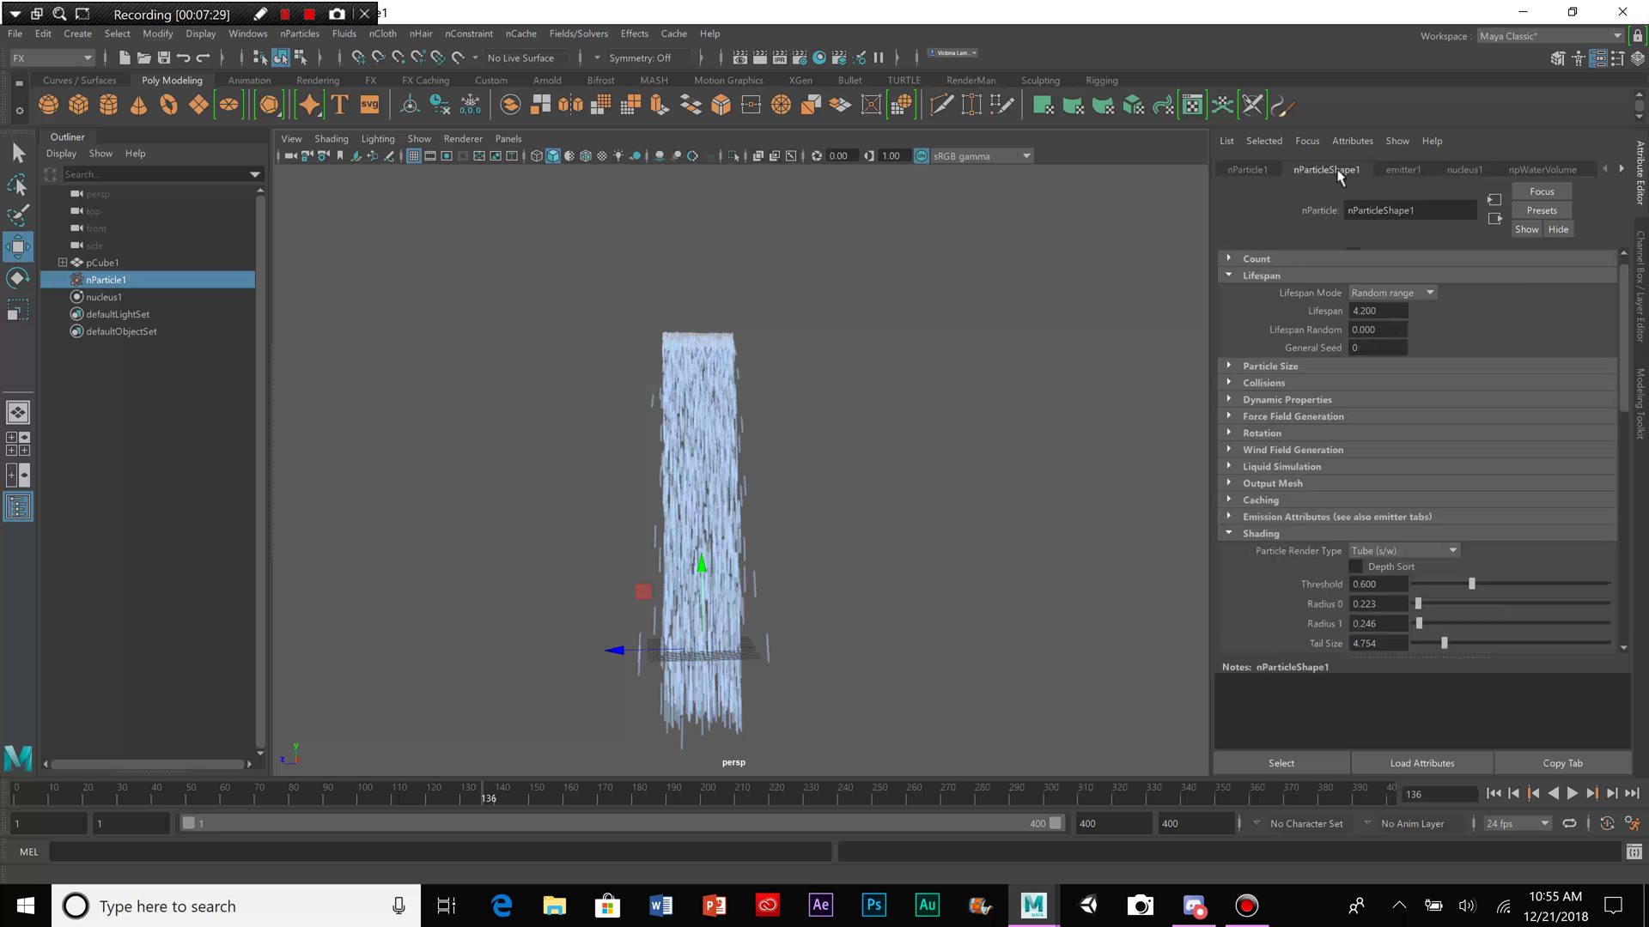
pyautogui.click(1288, 586)
pyautogui.moveTo(1462, 559); pyautogui.dragTo(1429, 544)
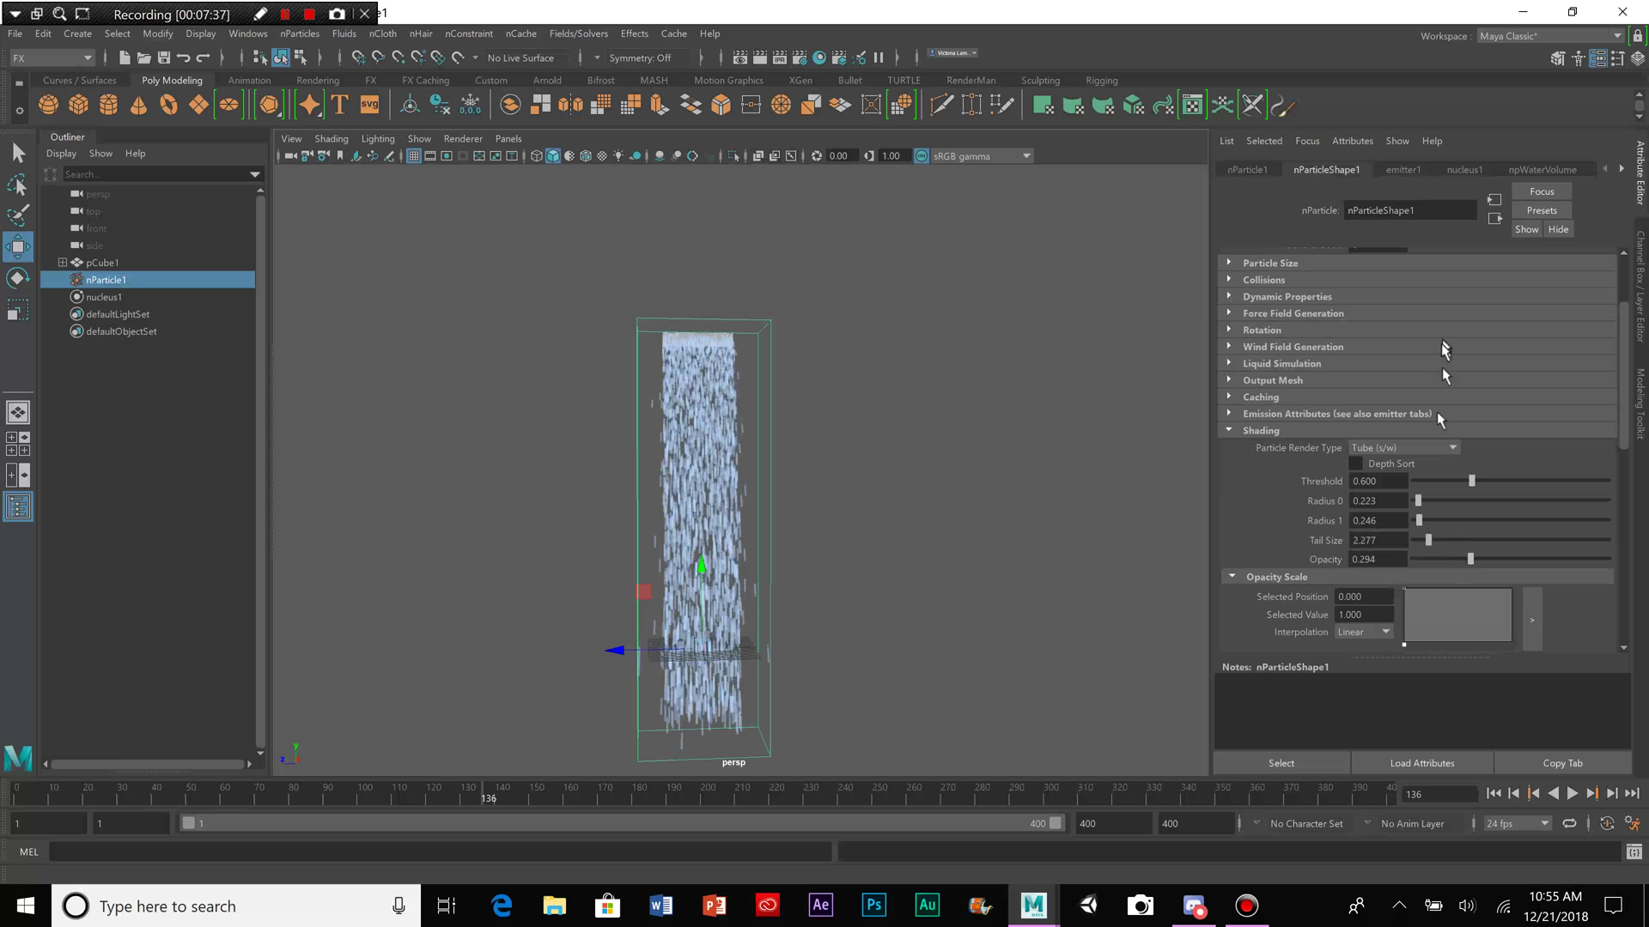
# Step: Set tube Radius 0 to 0.268 and Radius 1 to 0.402, then deselect to preview
pyautogui.moveTo(1412, 499); pyautogui.dragTo(1421, 499)
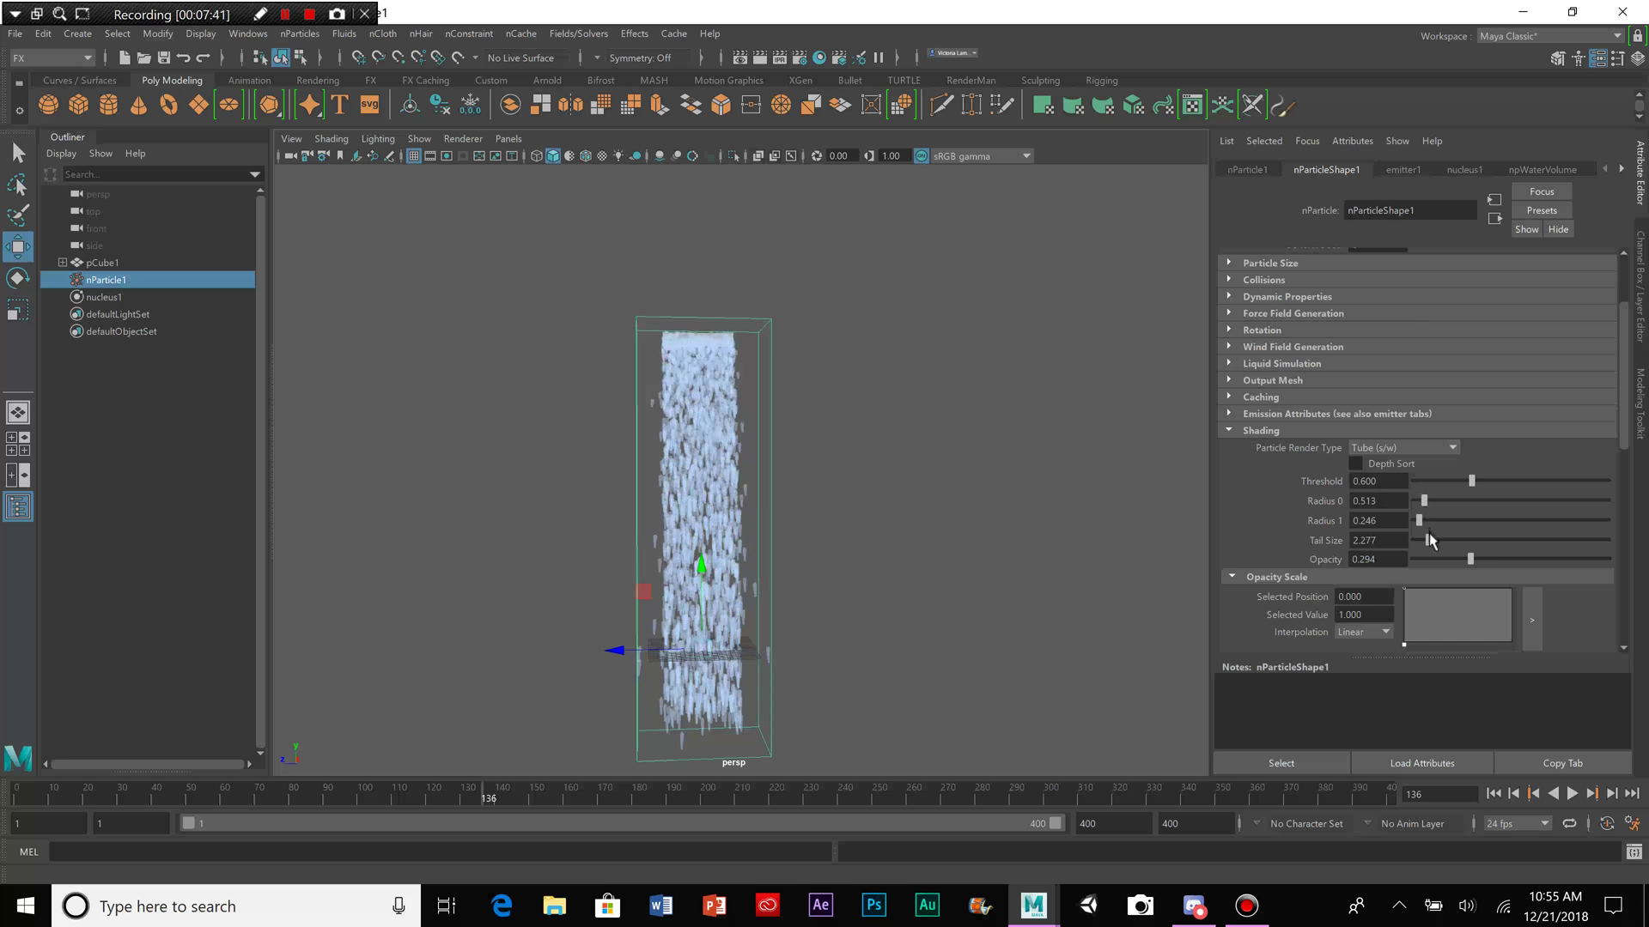
pyautogui.moveTo(1418, 521); pyautogui.dragTo(1421, 521)
pyautogui.moveTo(1421, 507); pyautogui.dragTo(1422, 521)
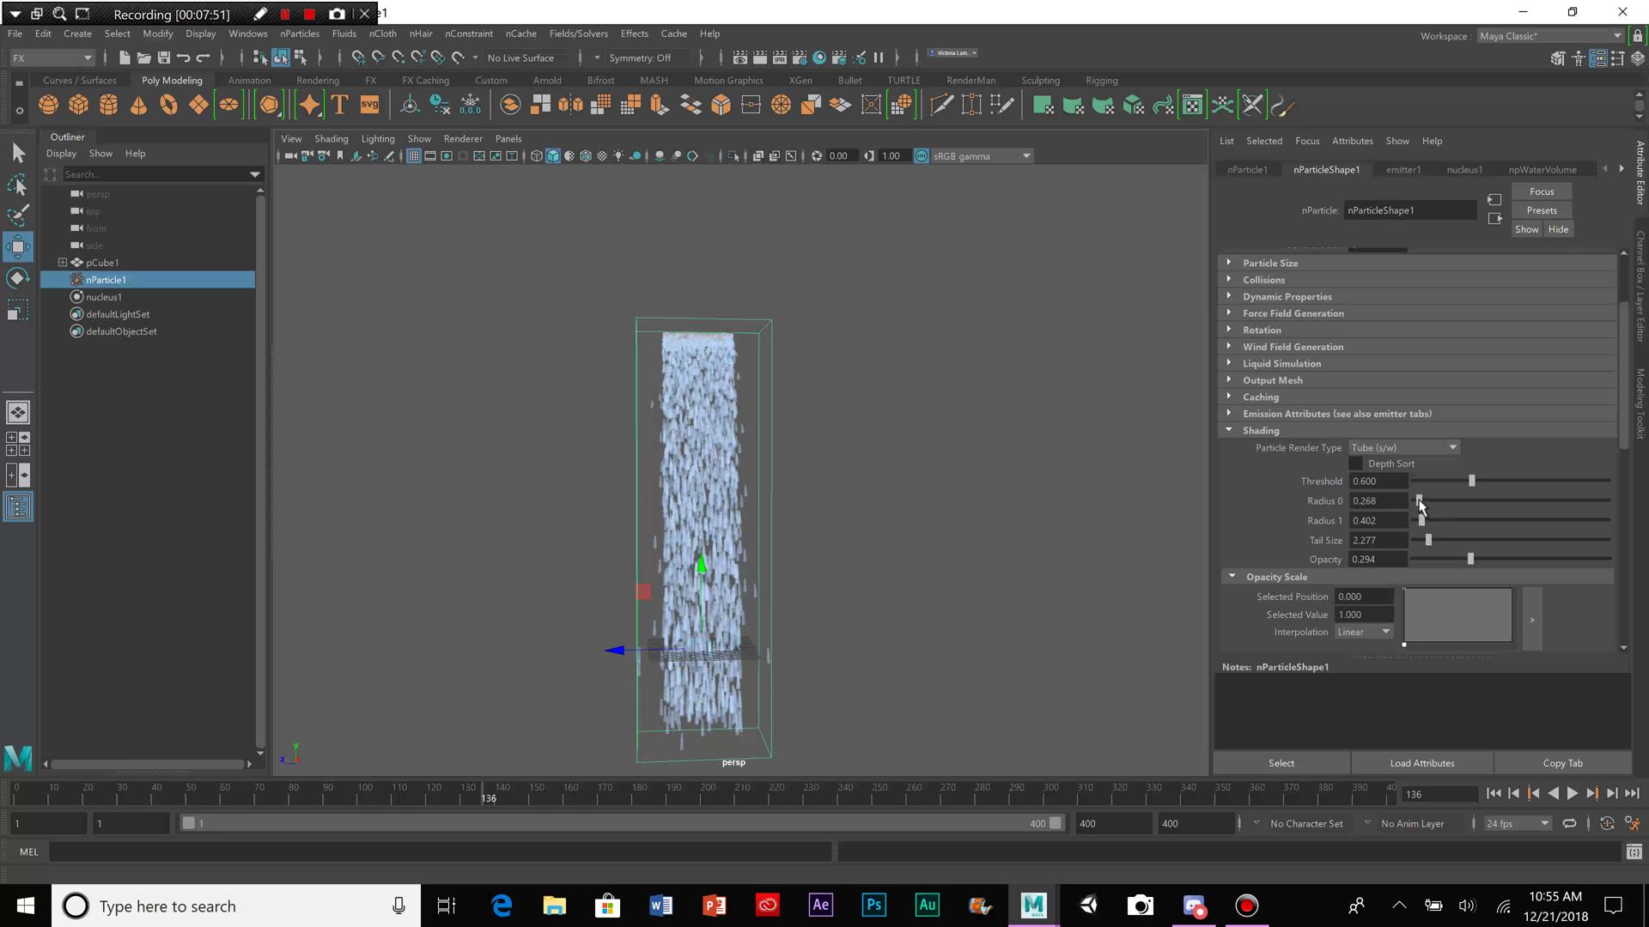
pyautogui.click(913, 482)
pyautogui.keyDown('alt'); pyautogui.moveTo(869, 498); pyautogui.dragTo(802, 424); pyautogui.keyUp('alt')
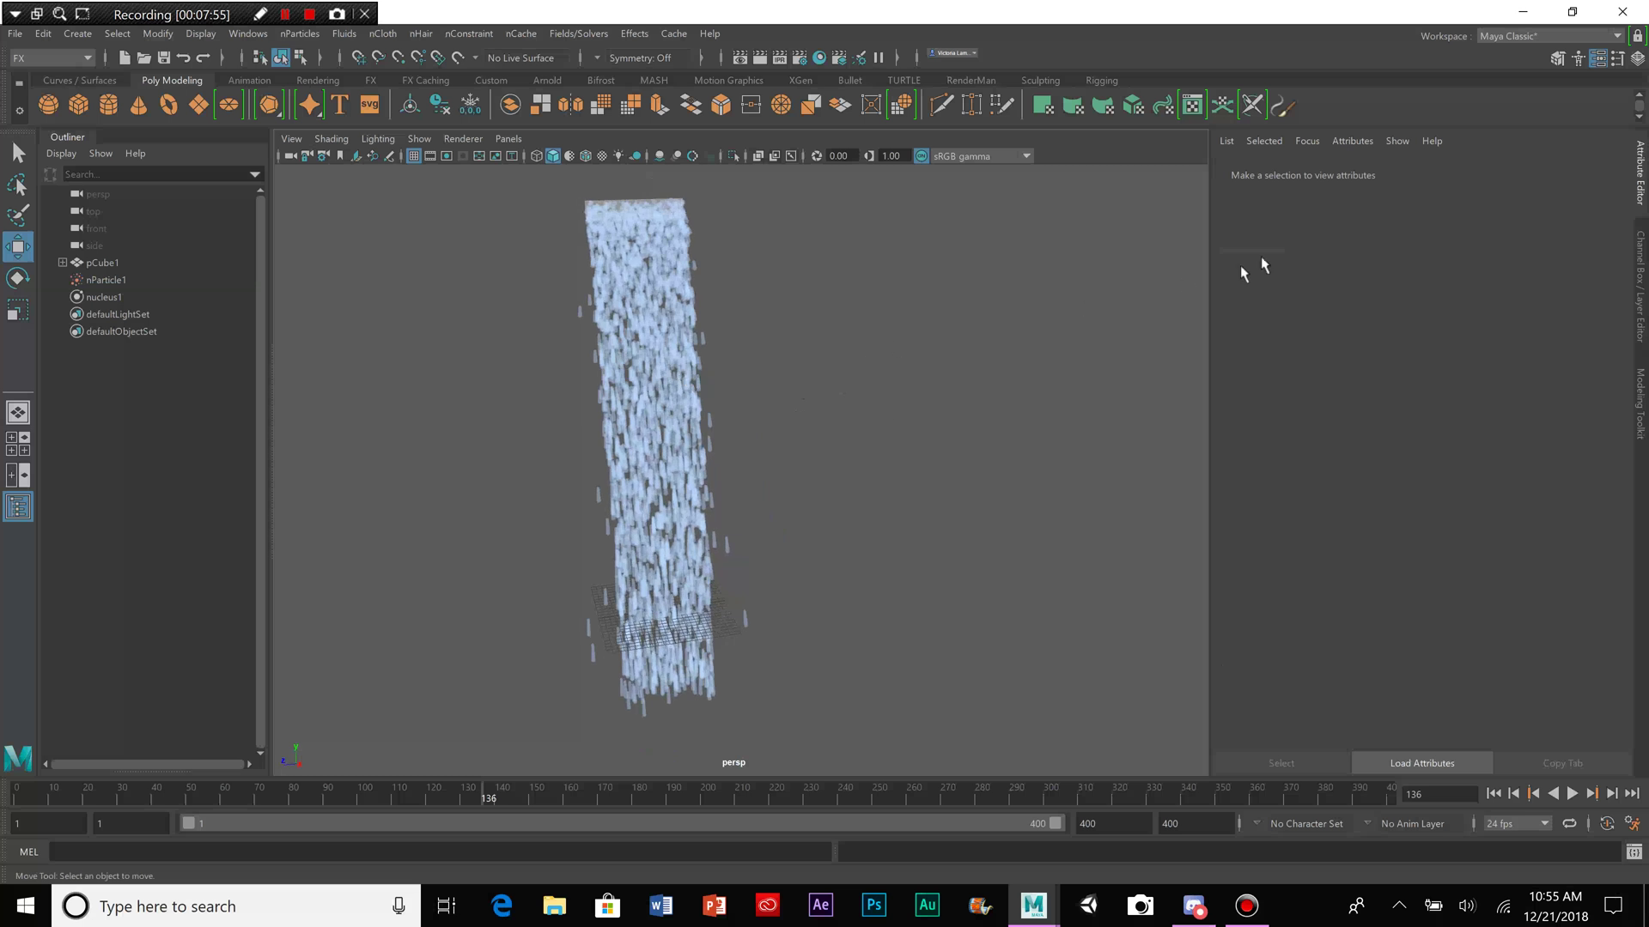
# Step: Reselect nParticle1, set emitter1 Rate to 890, and replay the waterfall to frame 119
pyautogui.click(645, 271)
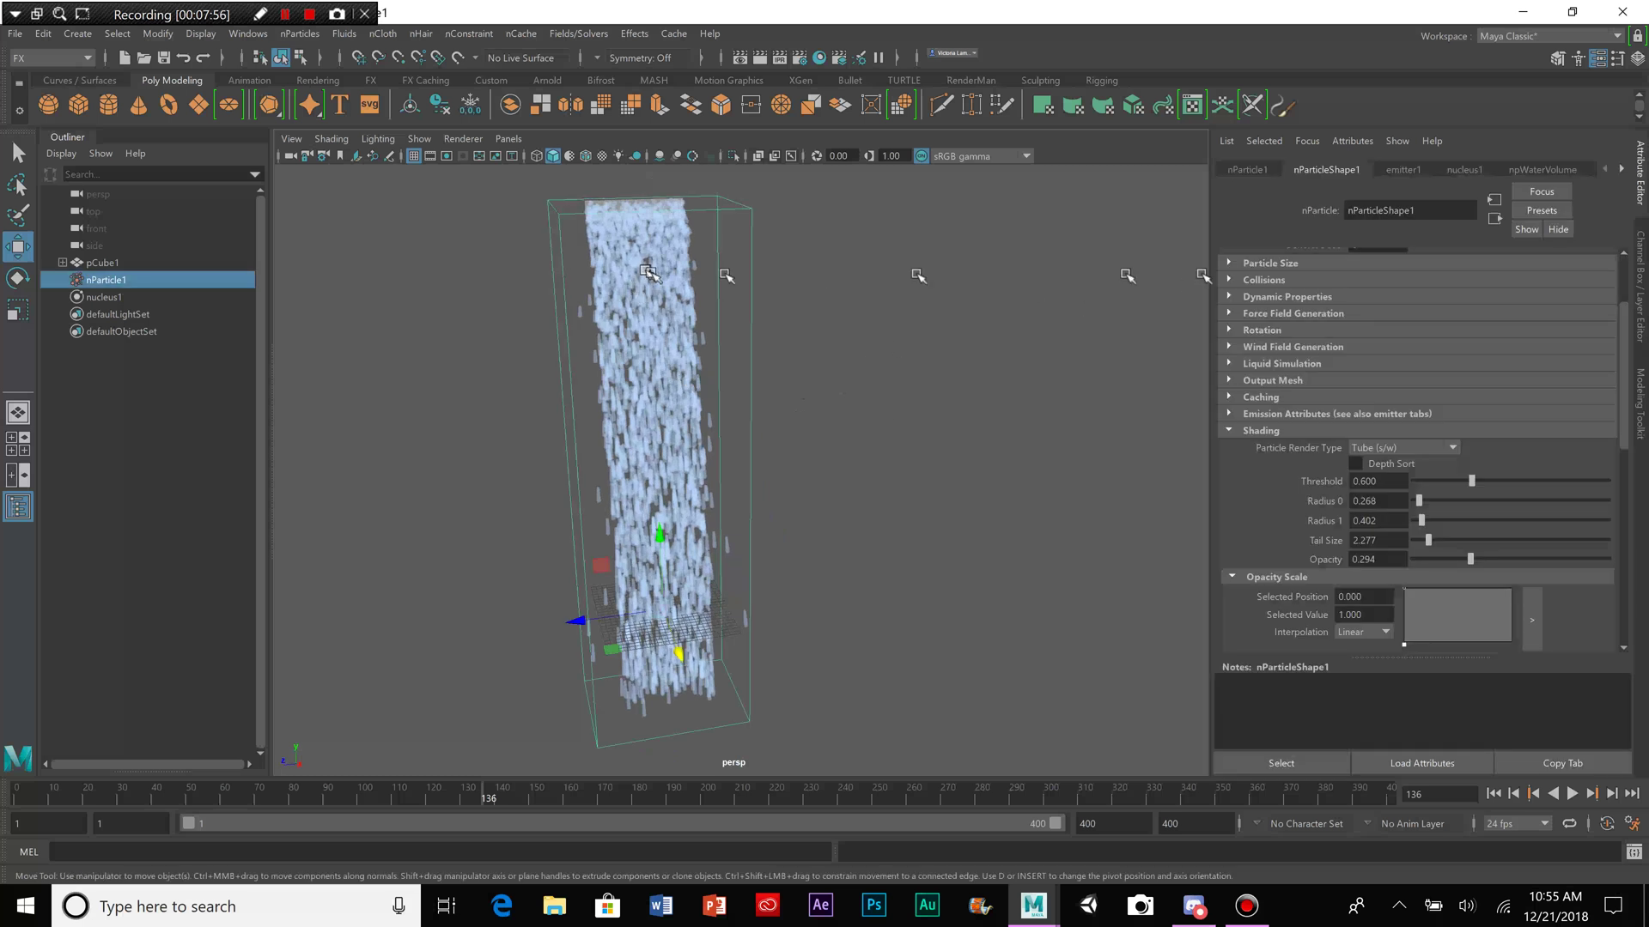
pyautogui.click(1402, 171)
pyautogui.moveTo(1533, 407); pyautogui.dragTo(1558, 407)
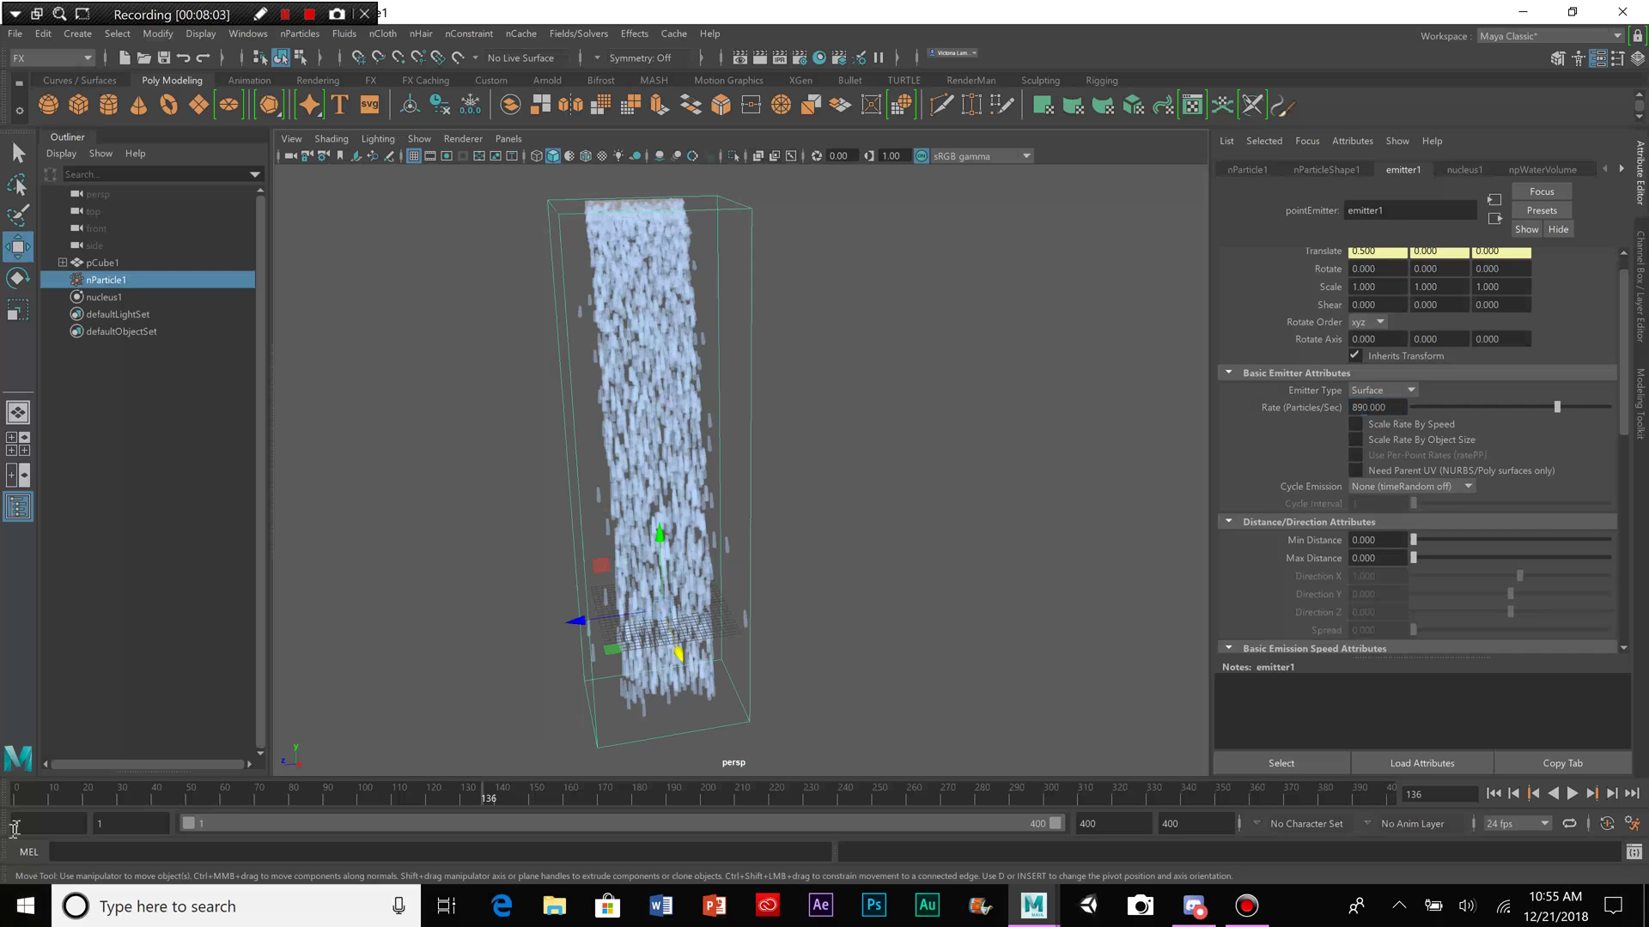
pyautogui.click(18, 797)
pyautogui.click(1572, 794)
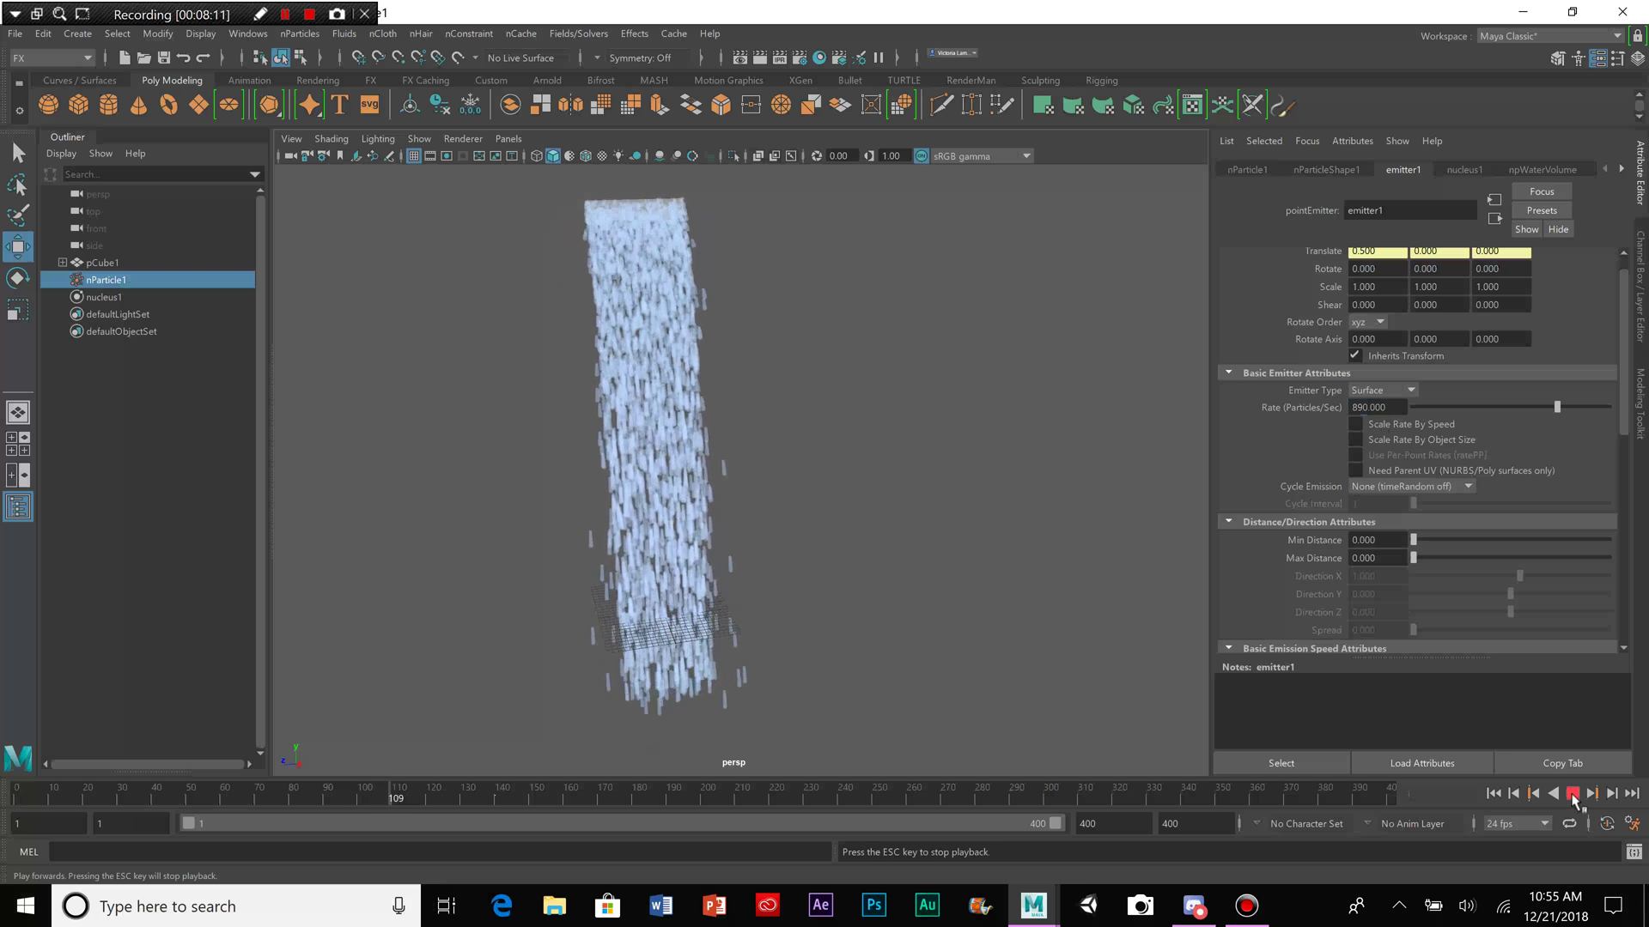
pyautogui.click(1572, 793)
pyautogui.keyDown('alt'); pyautogui.moveTo(869, 491); pyautogui.dragTo(837, 515); pyautogui.keyUp('alt')
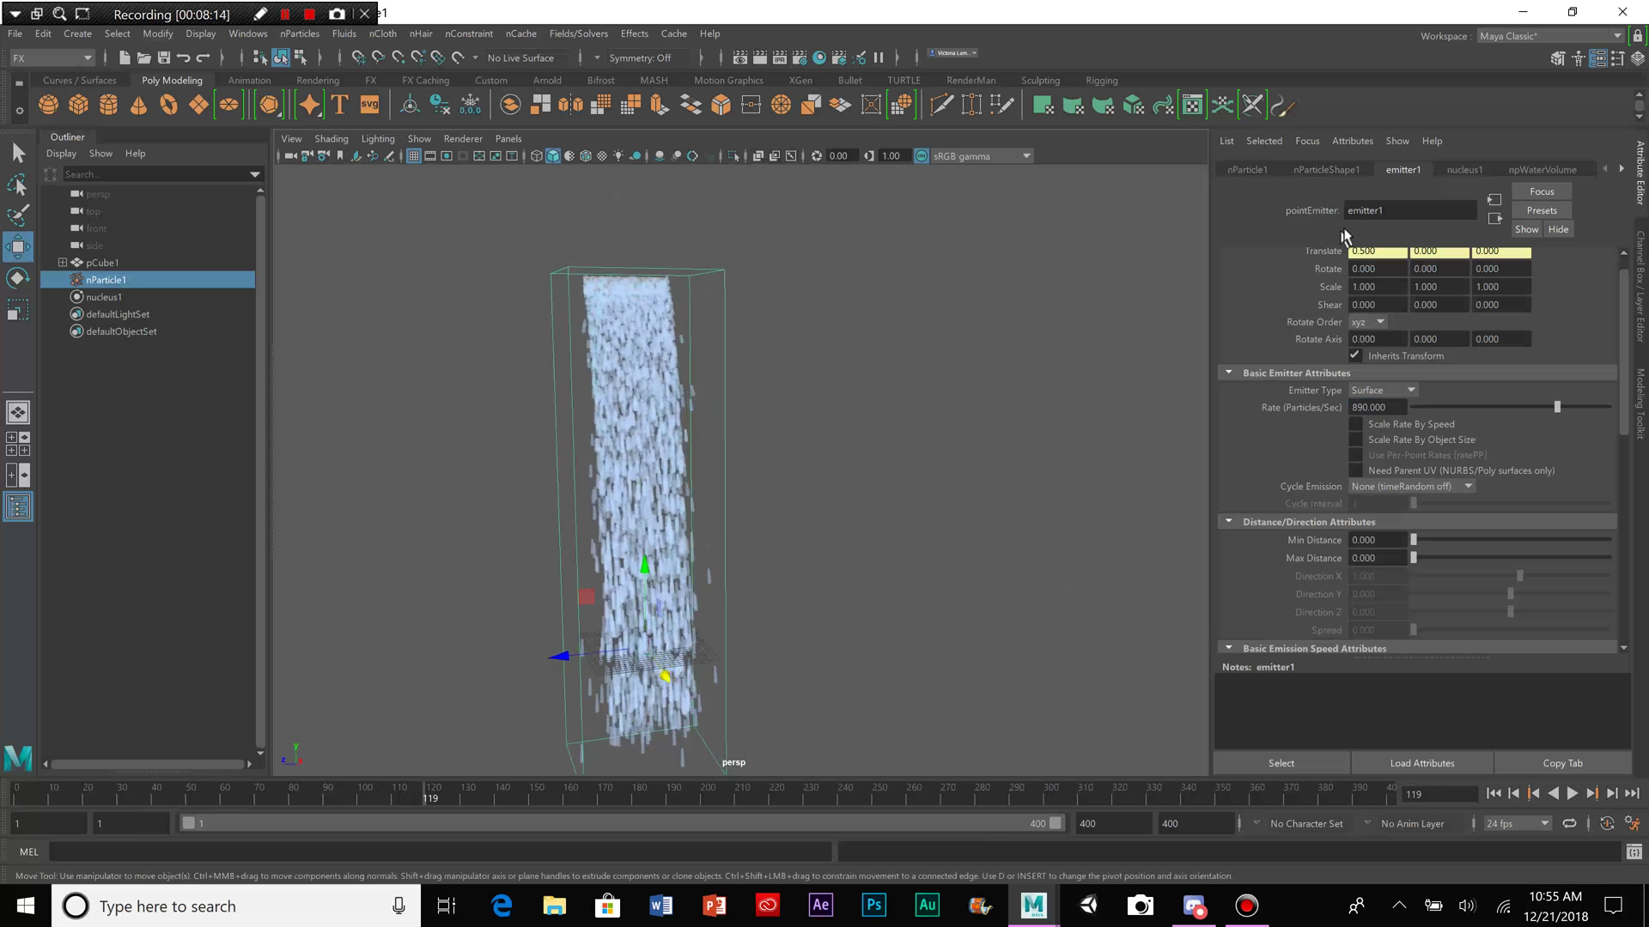
# Step: Set nParticleShape1's Color Input to Normalized Age in the Color section
pyautogui.click(1345, 172)
pyautogui.scroll(-2, 1286, 485)
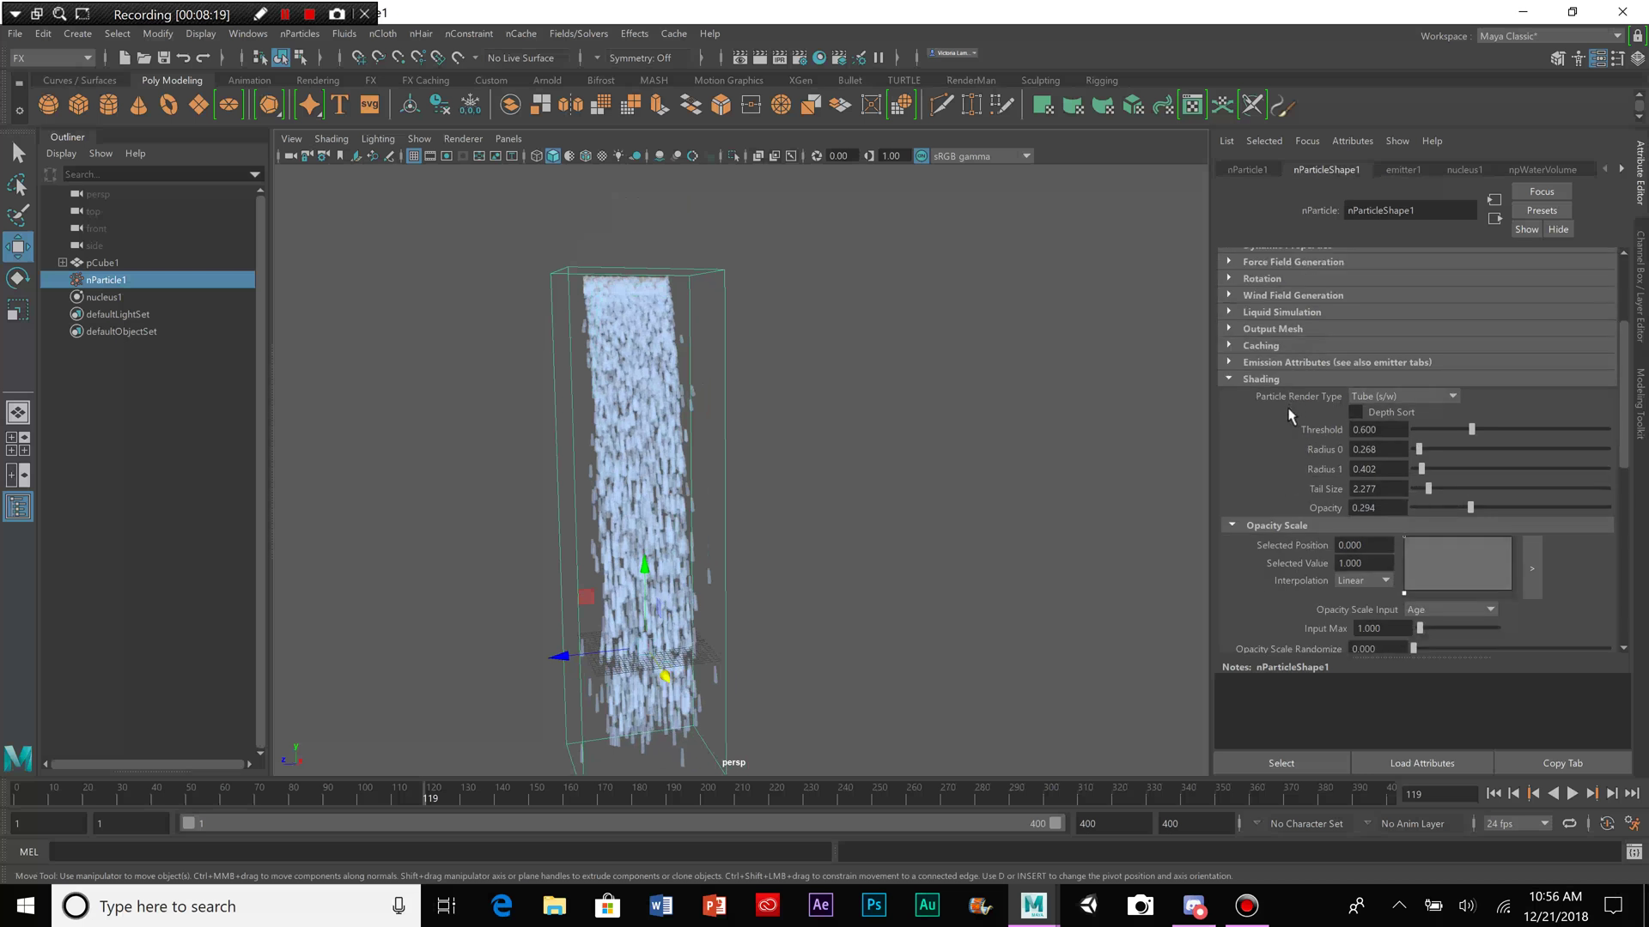
pyautogui.scroll(-5, 1288, 415)
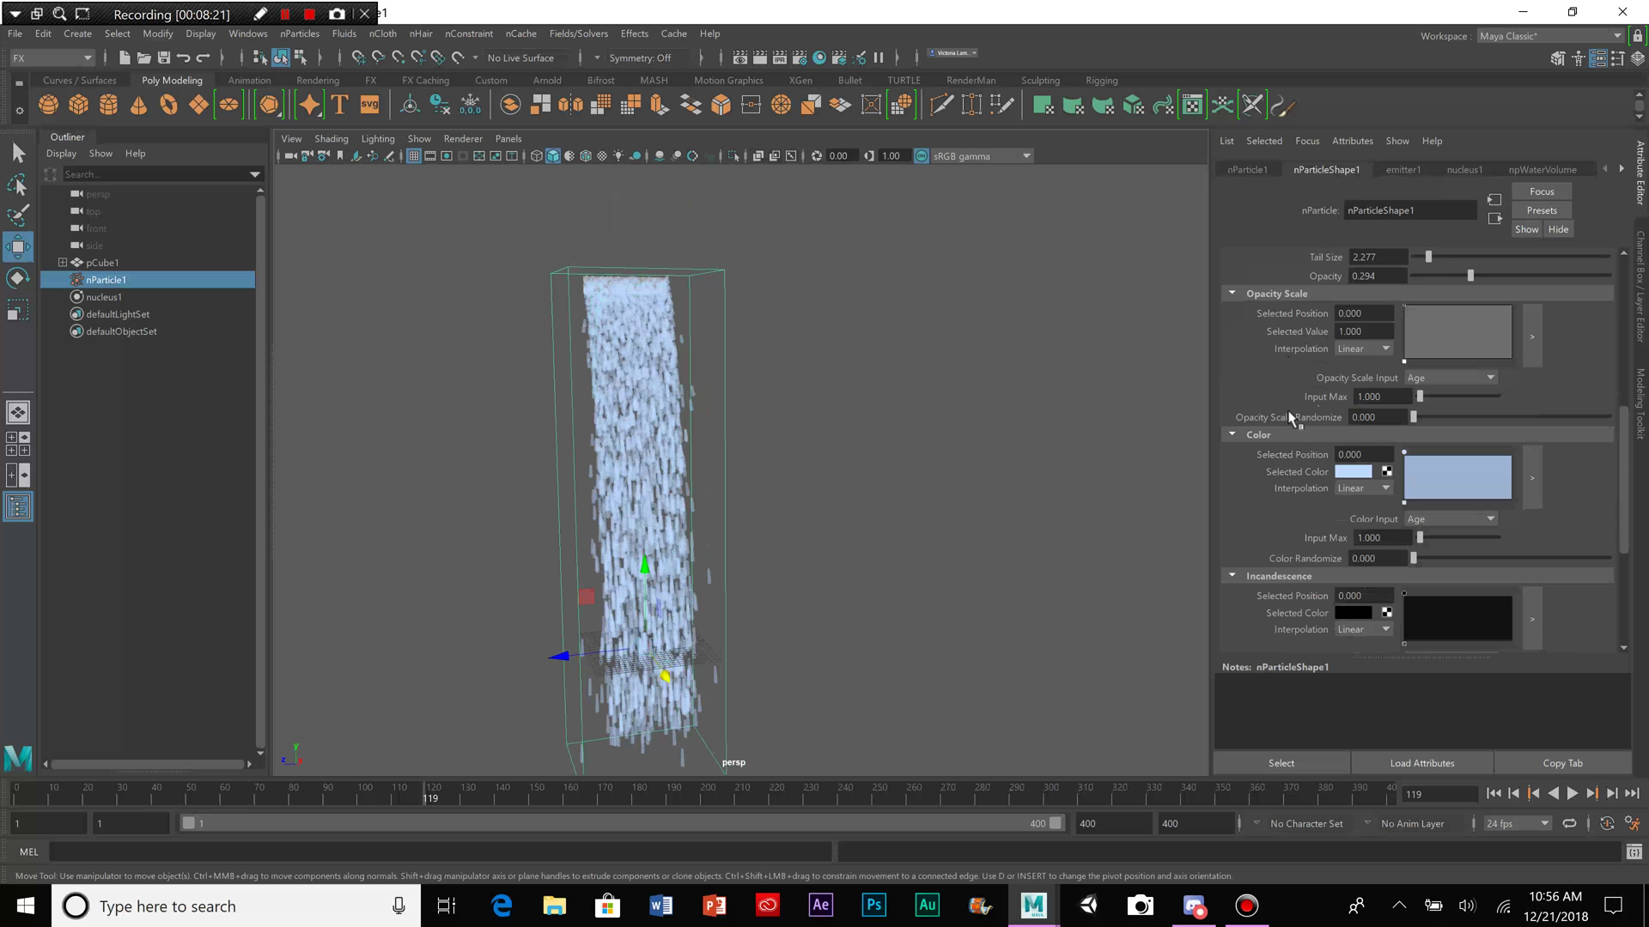
pyautogui.click(1453, 520)
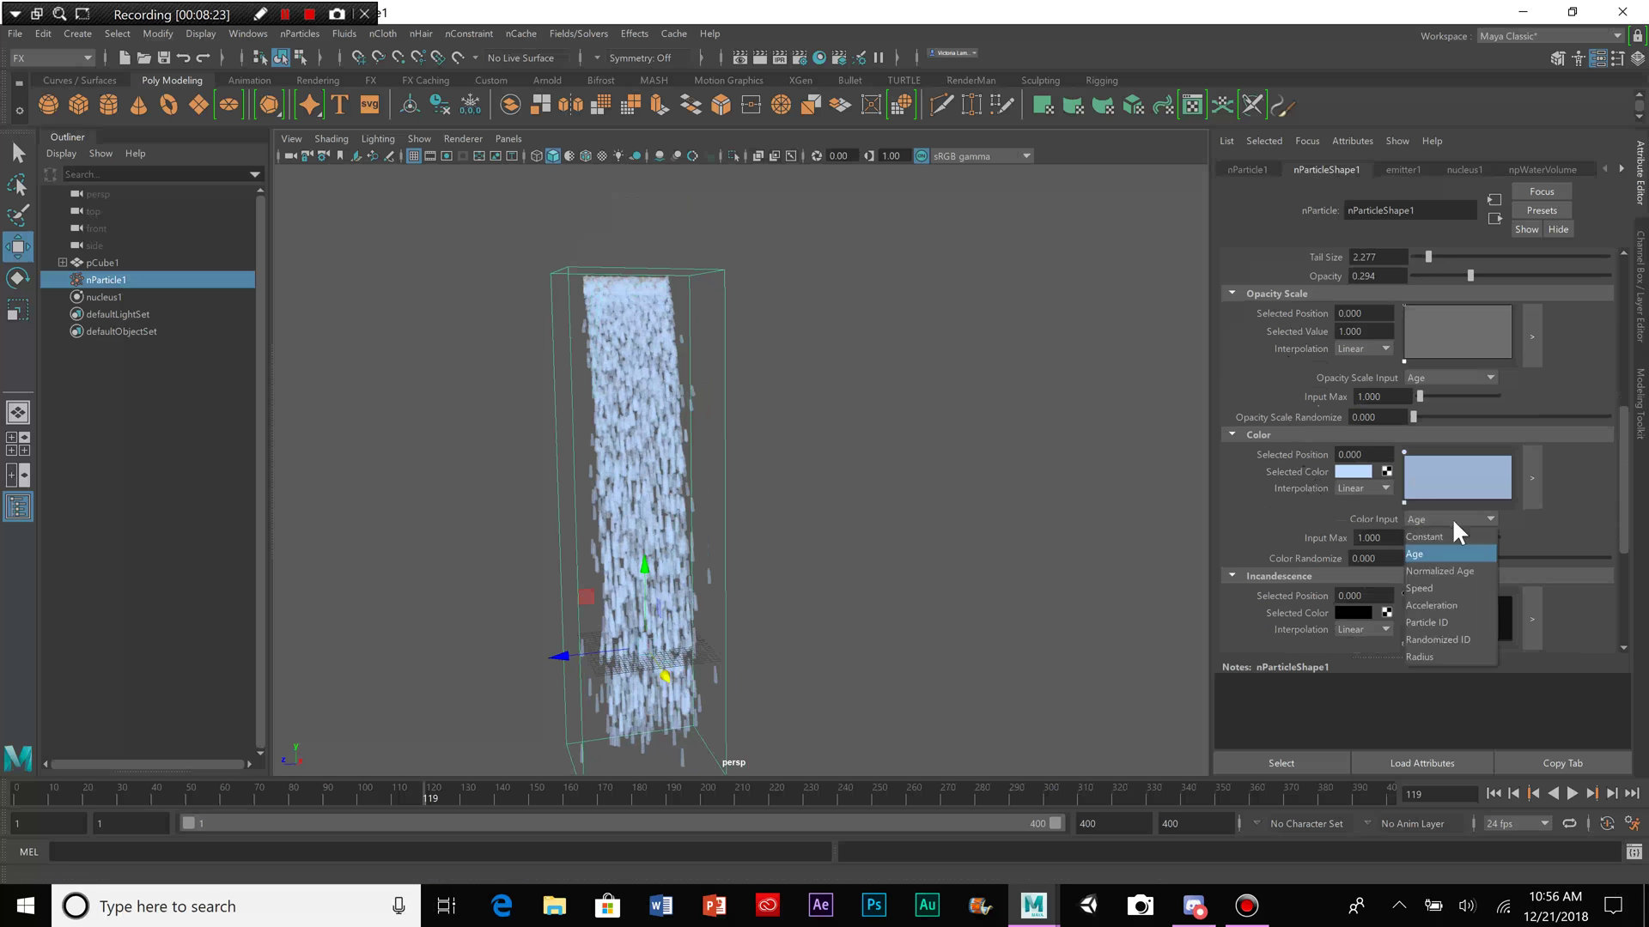
pyautogui.click(1455, 571)
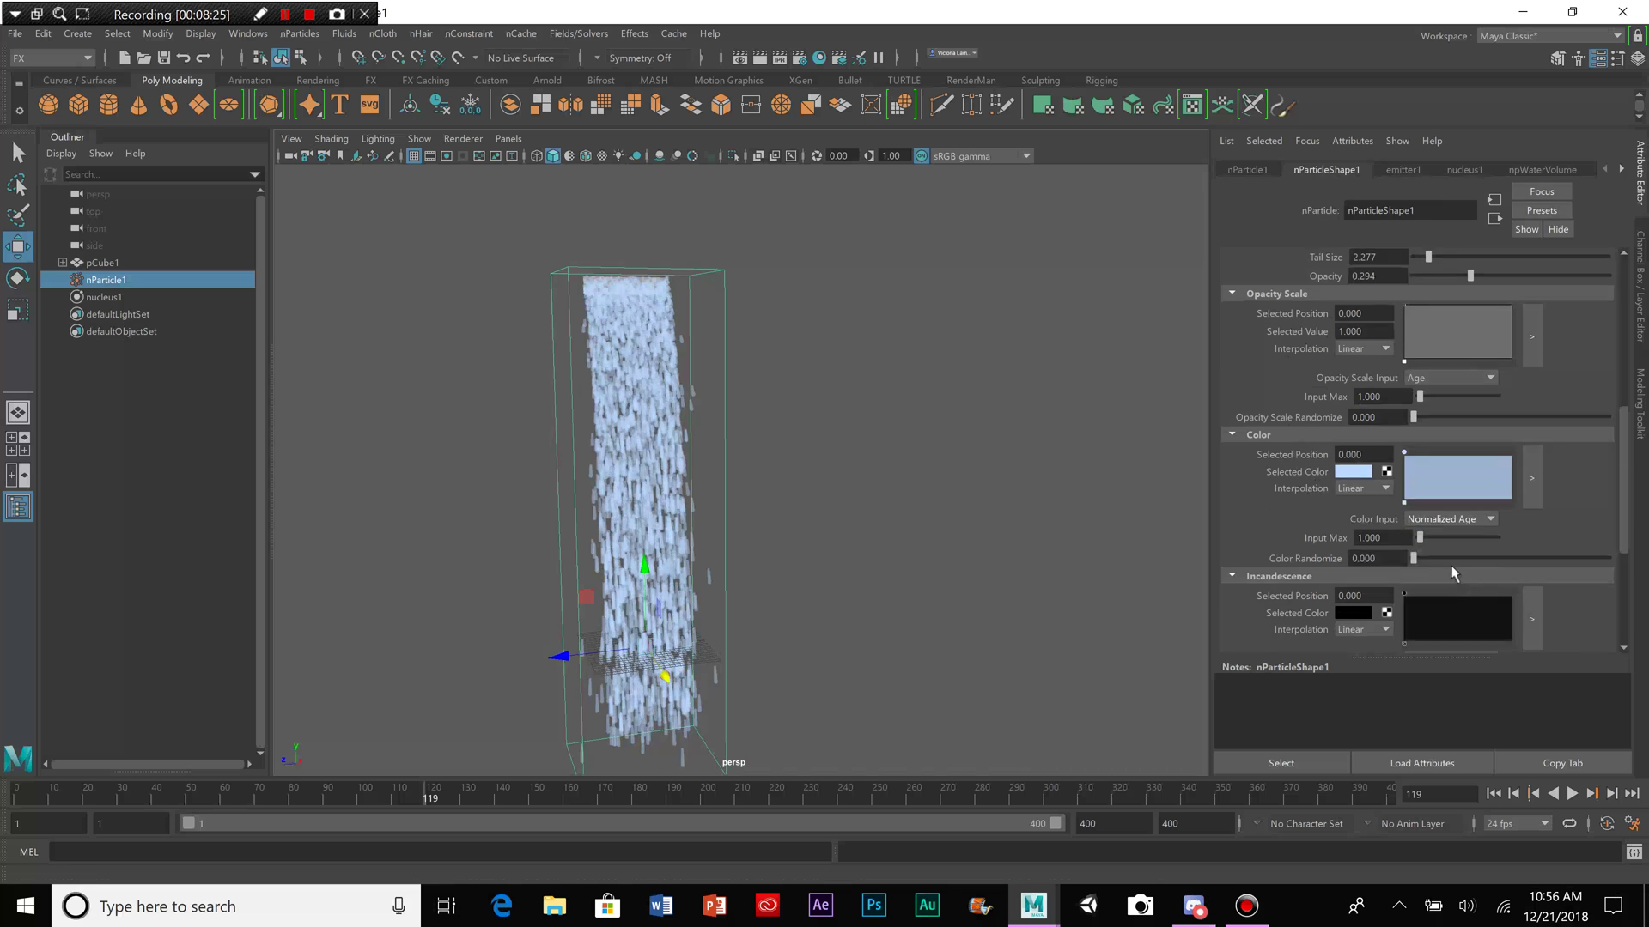
# Step: Add a vivid blue colour point near the start of the colour ramp
pyautogui.click(1532, 477)
pyautogui.click(927, 292)
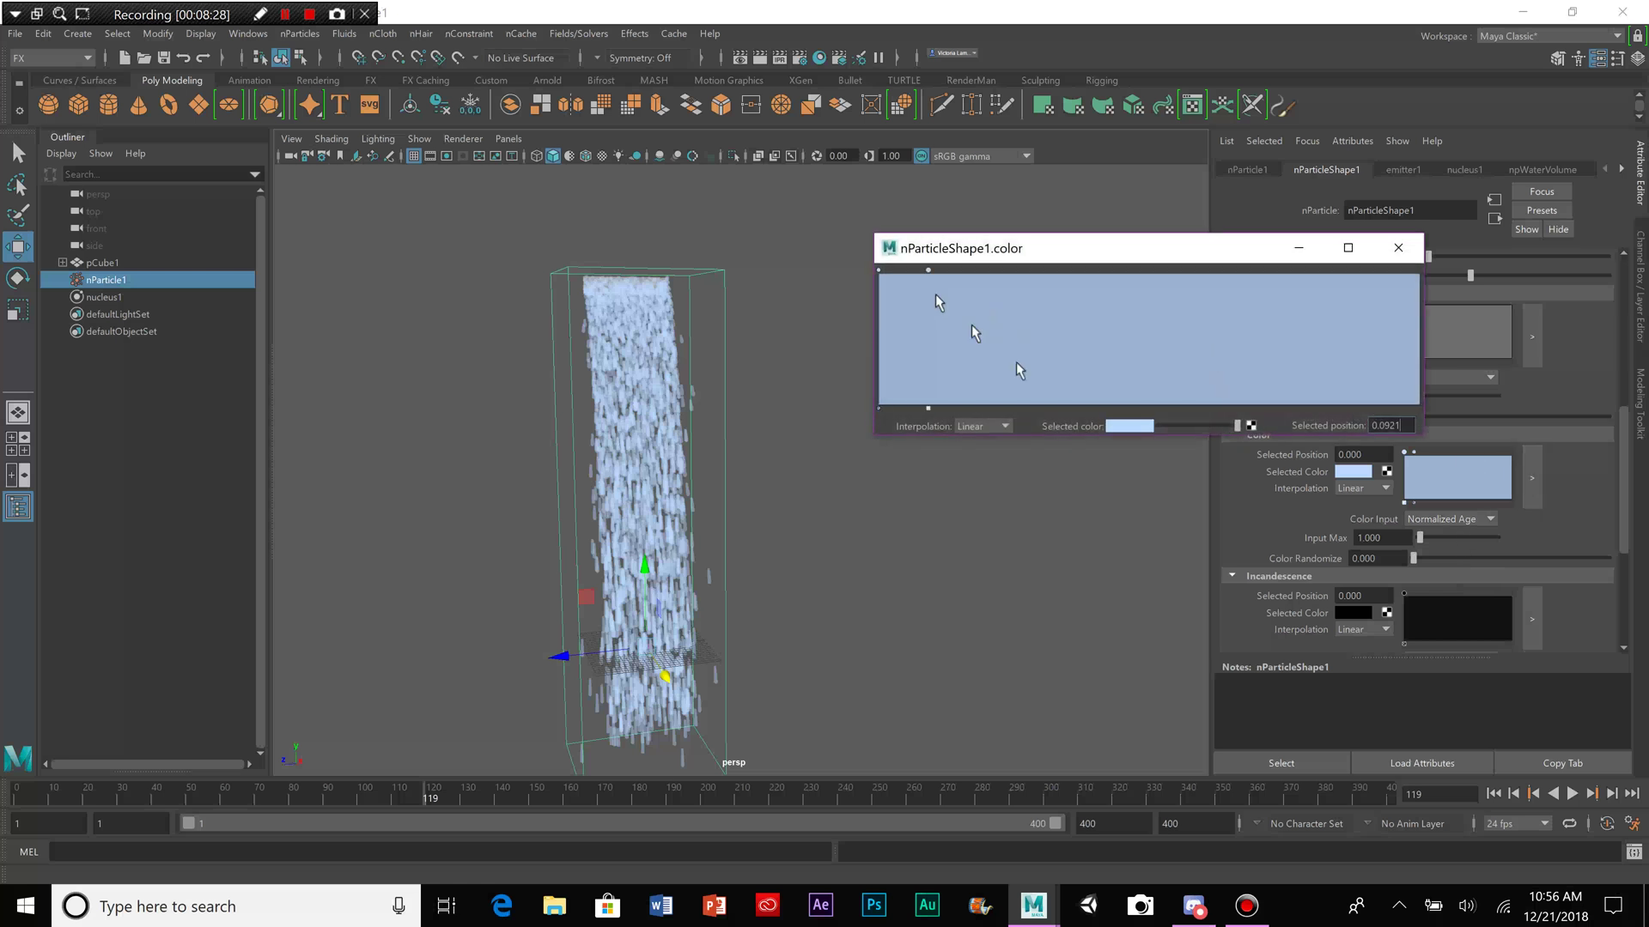
pyautogui.click(1141, 427)
pyautogui.moveTo(1212, 487); pyautogui.dragTo(1247, 513)
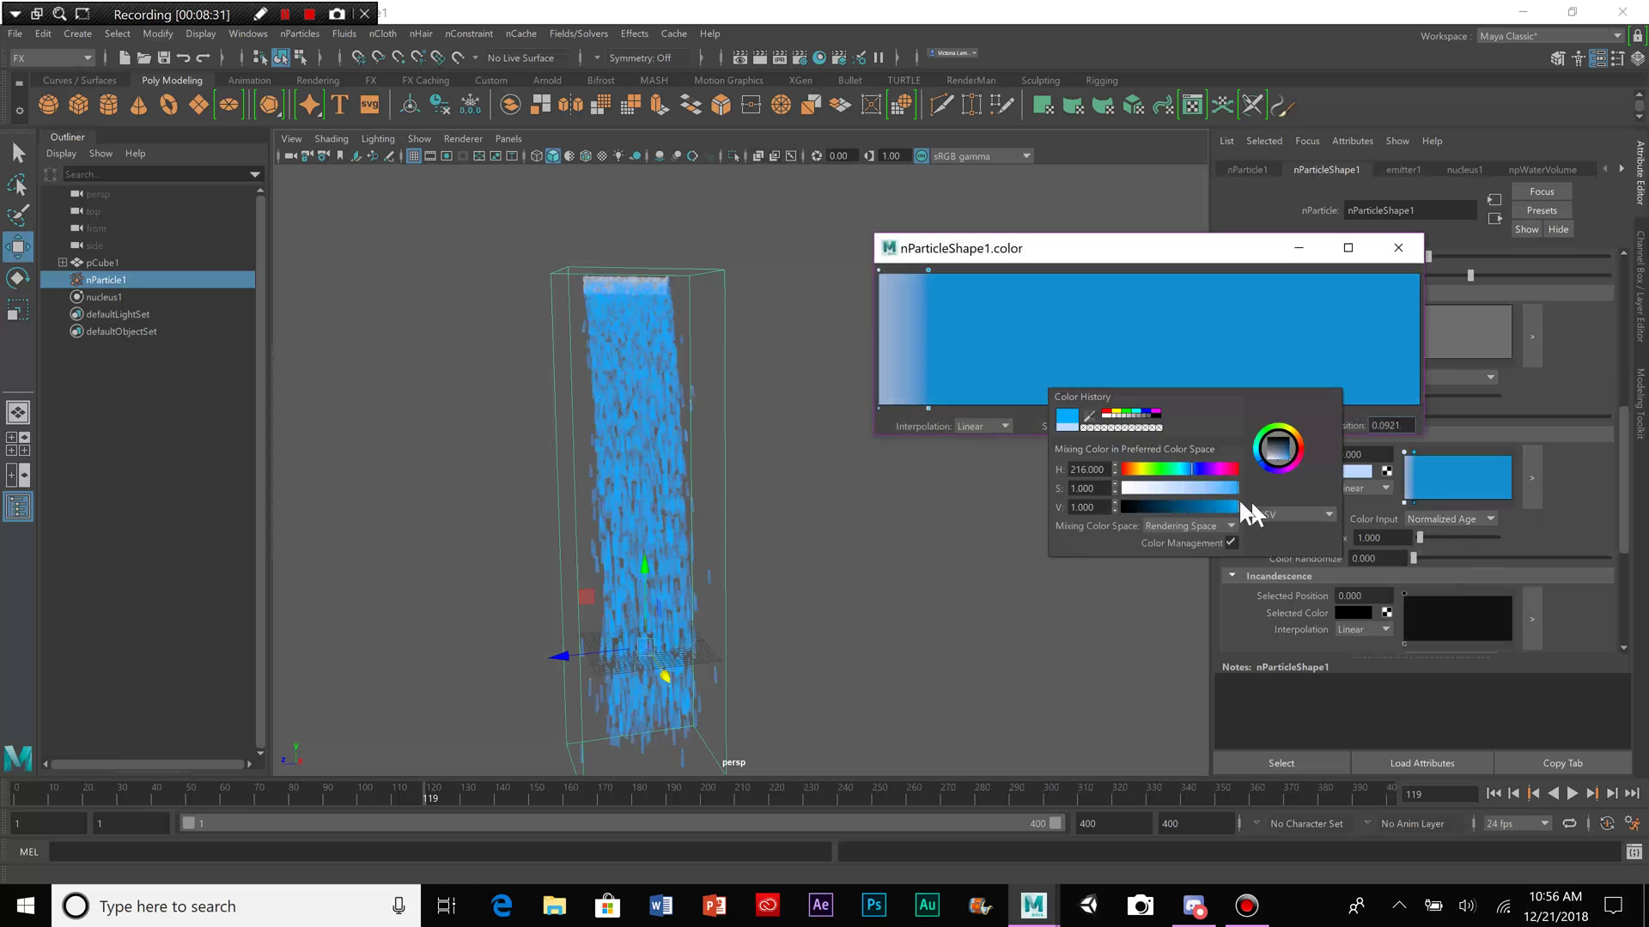
pyautogui.moveTo(927, 279); pyautogui.dragTo(996, 297)
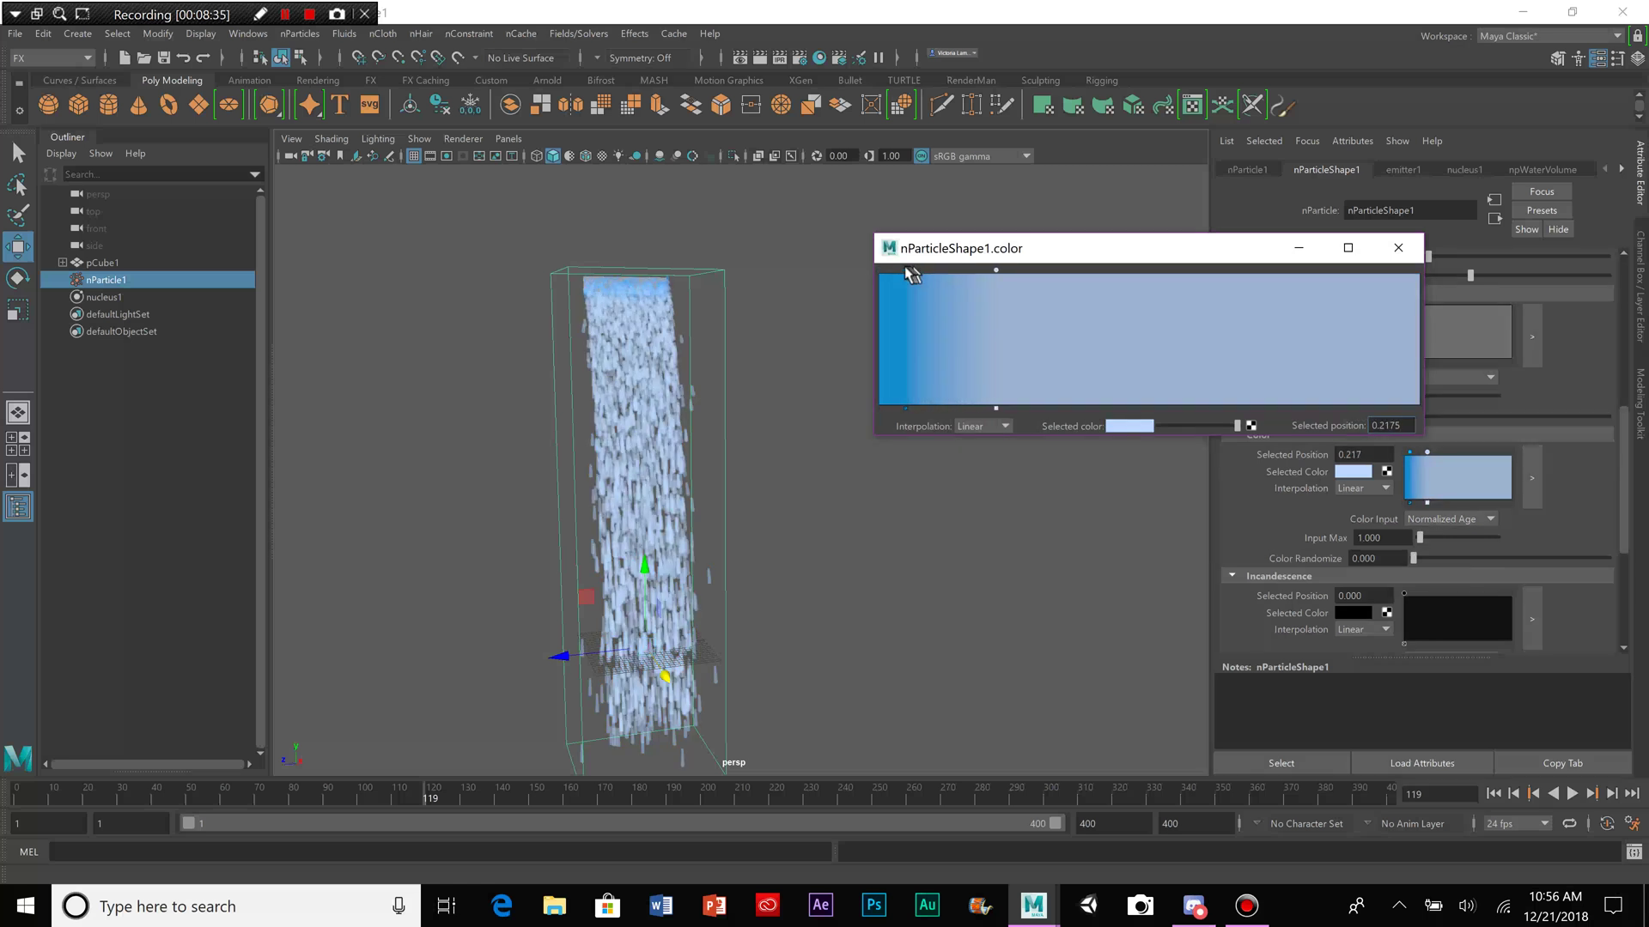
pyautogui.moveTo(906, 272); pyautogui.dragTo(947, 285)
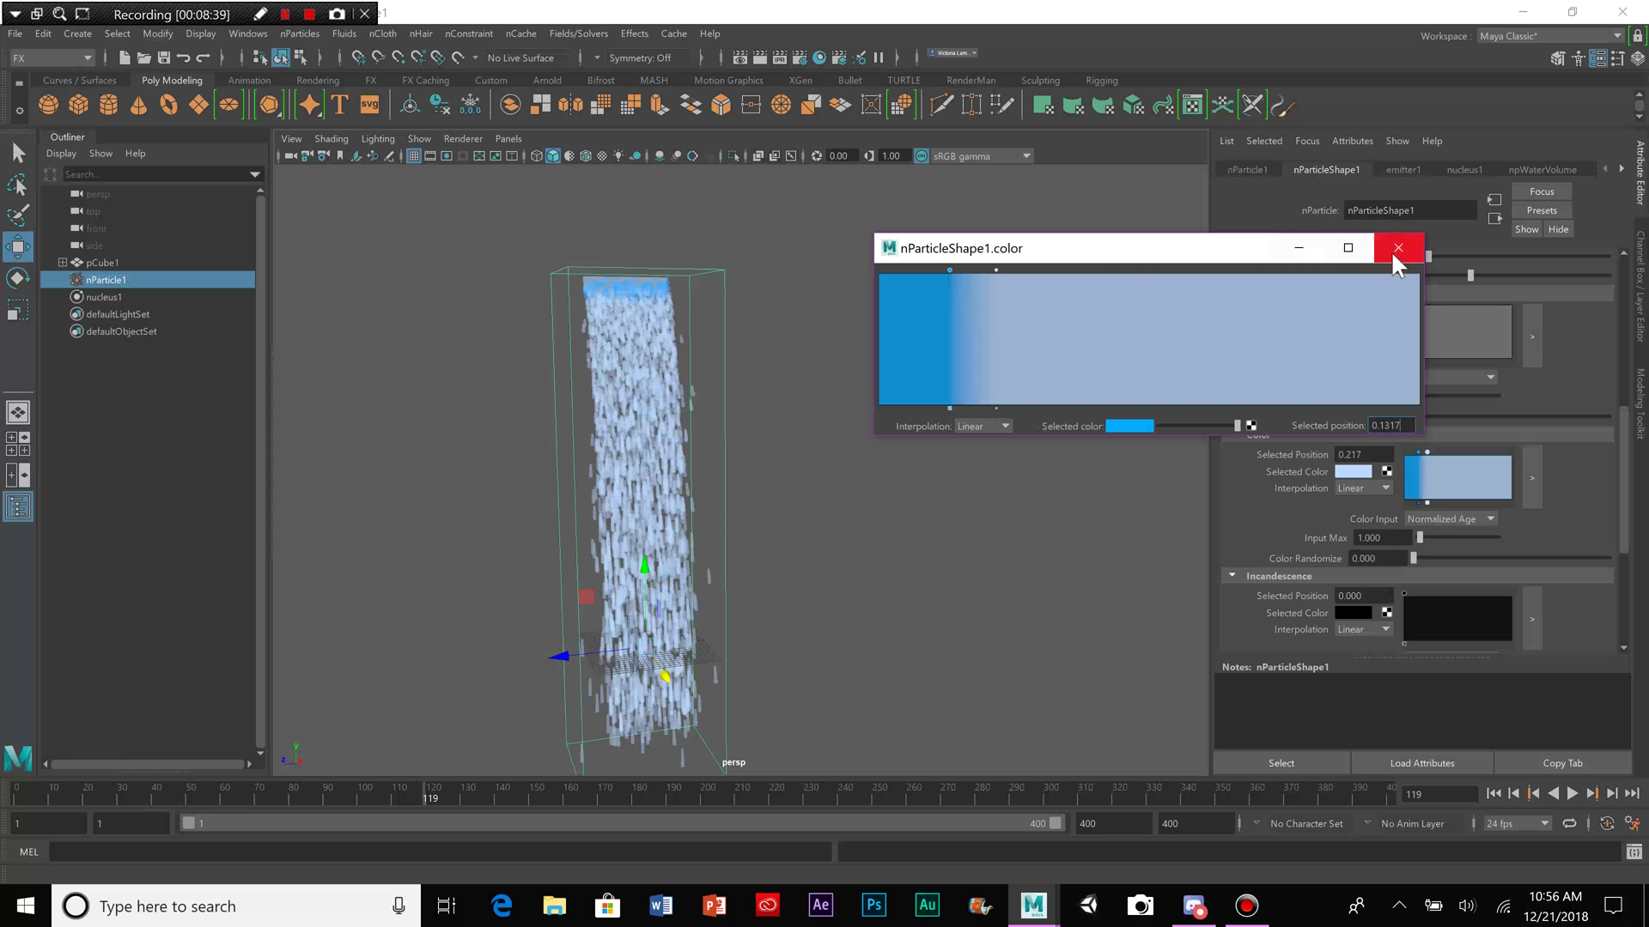
pyautogui.click(1398, 249)
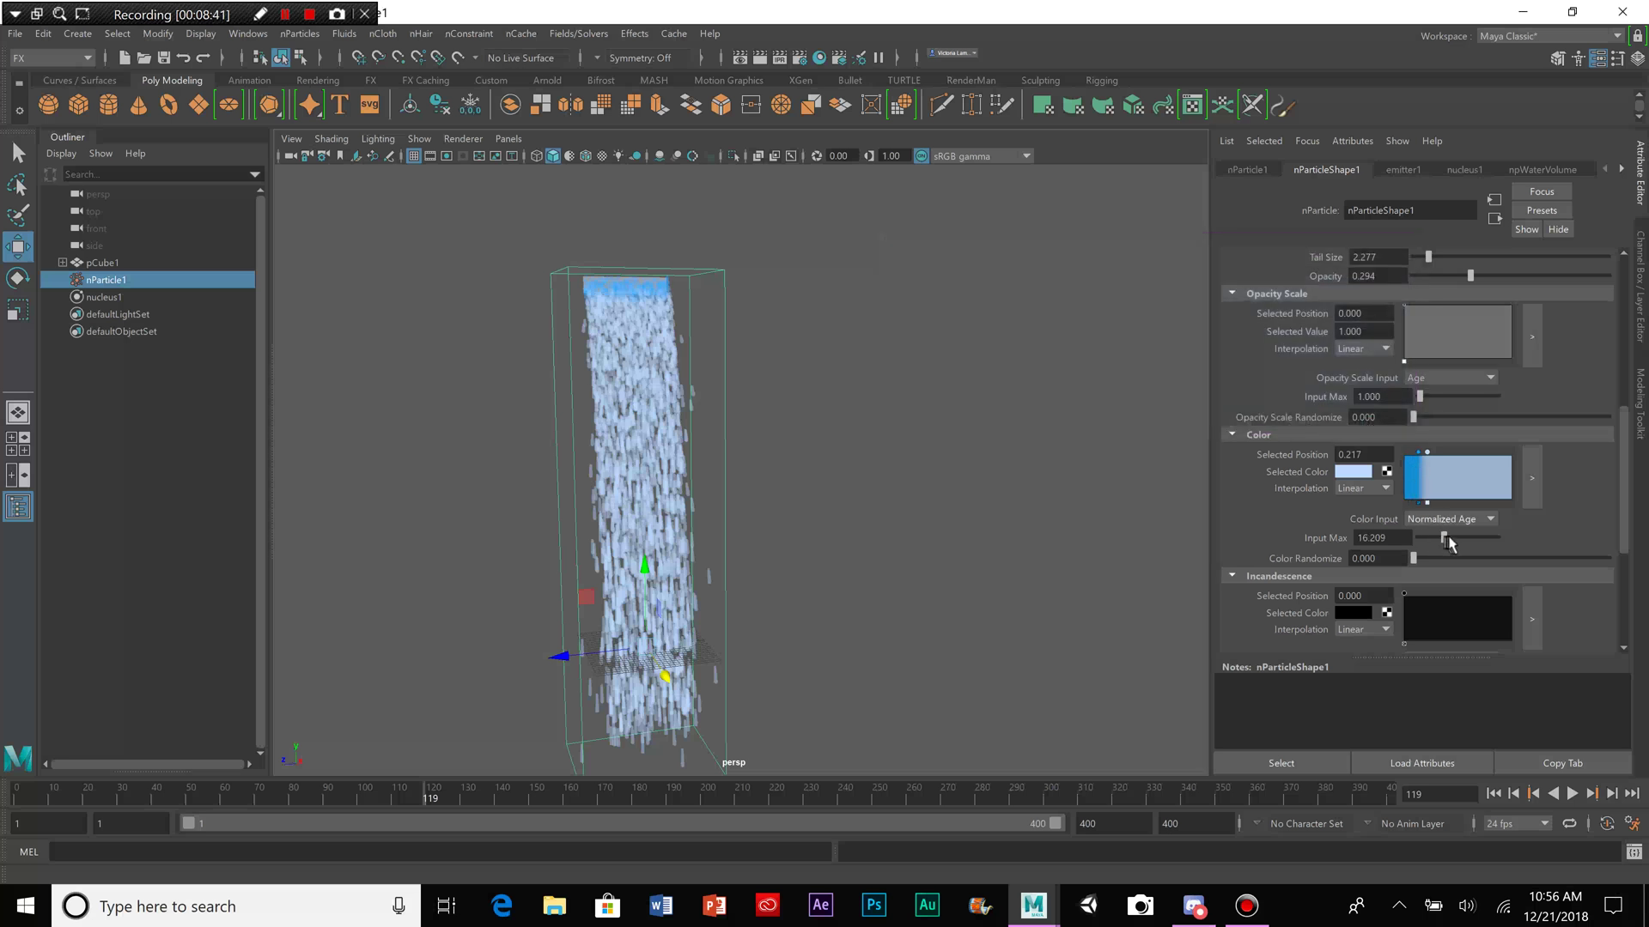
# Step: Set colour Input Max to 19.780 and add a saturated blue point at about 0.46
pyautogui.moveTo(1448, 541); pyautogui.dragTo(1454, 541)
pyautogui.click(1532, 478)
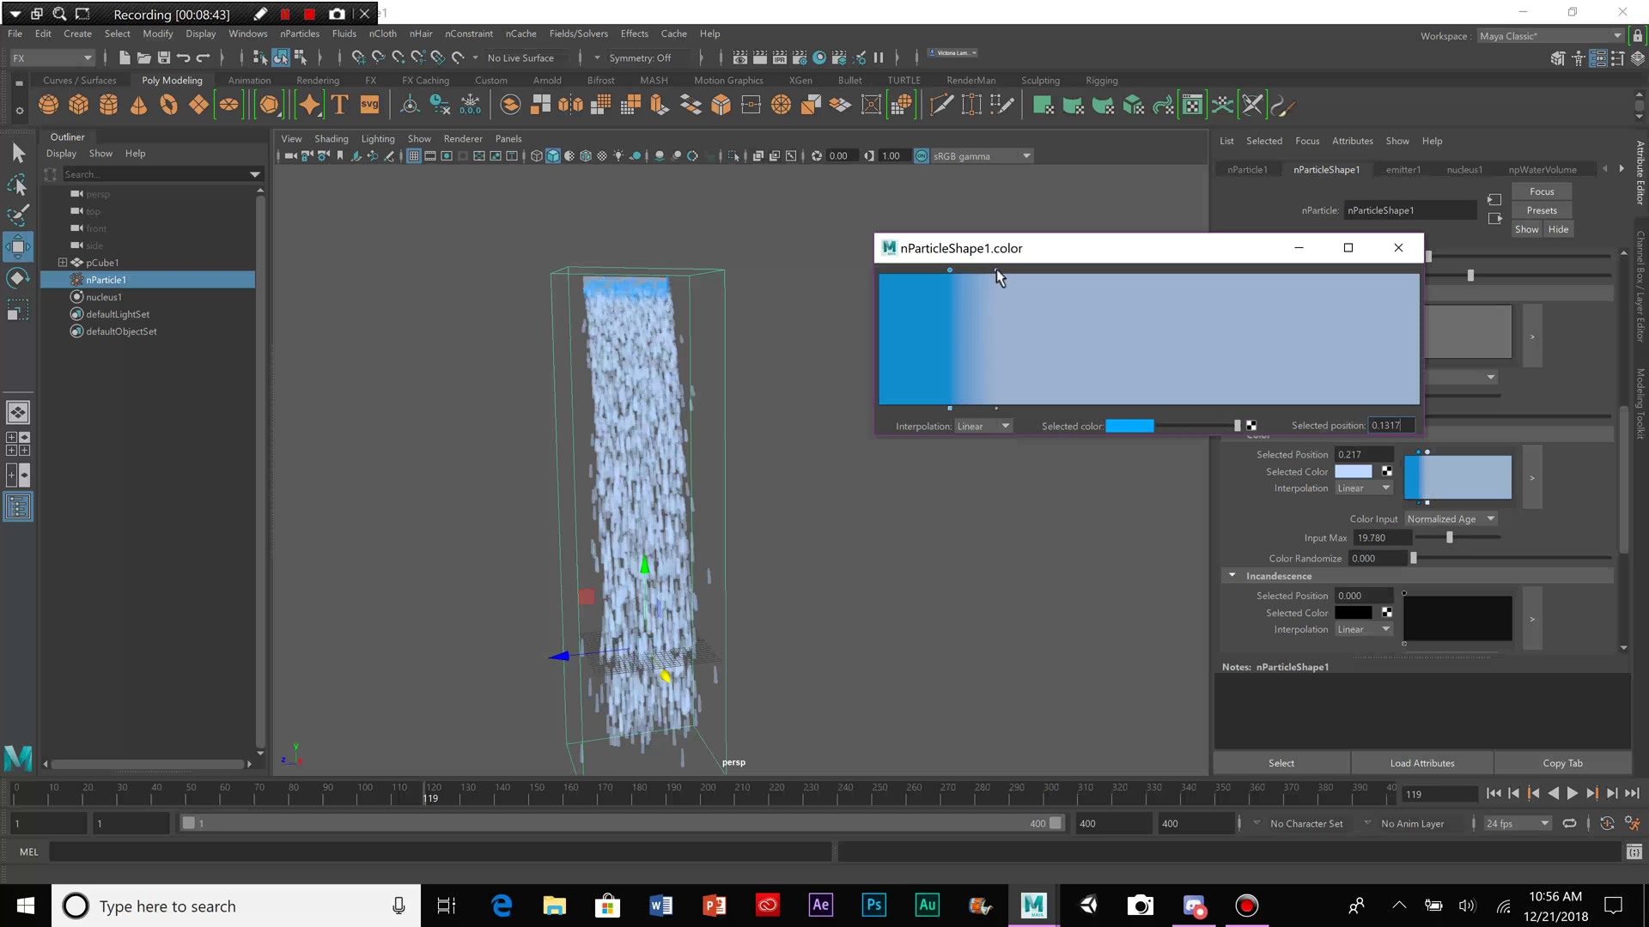
pyautogui.moveTo(998, 272); pyautogui.dragTo(1016, 272)
pyautogui.click(1054, 280)
pyautogui.click(1144, 426)
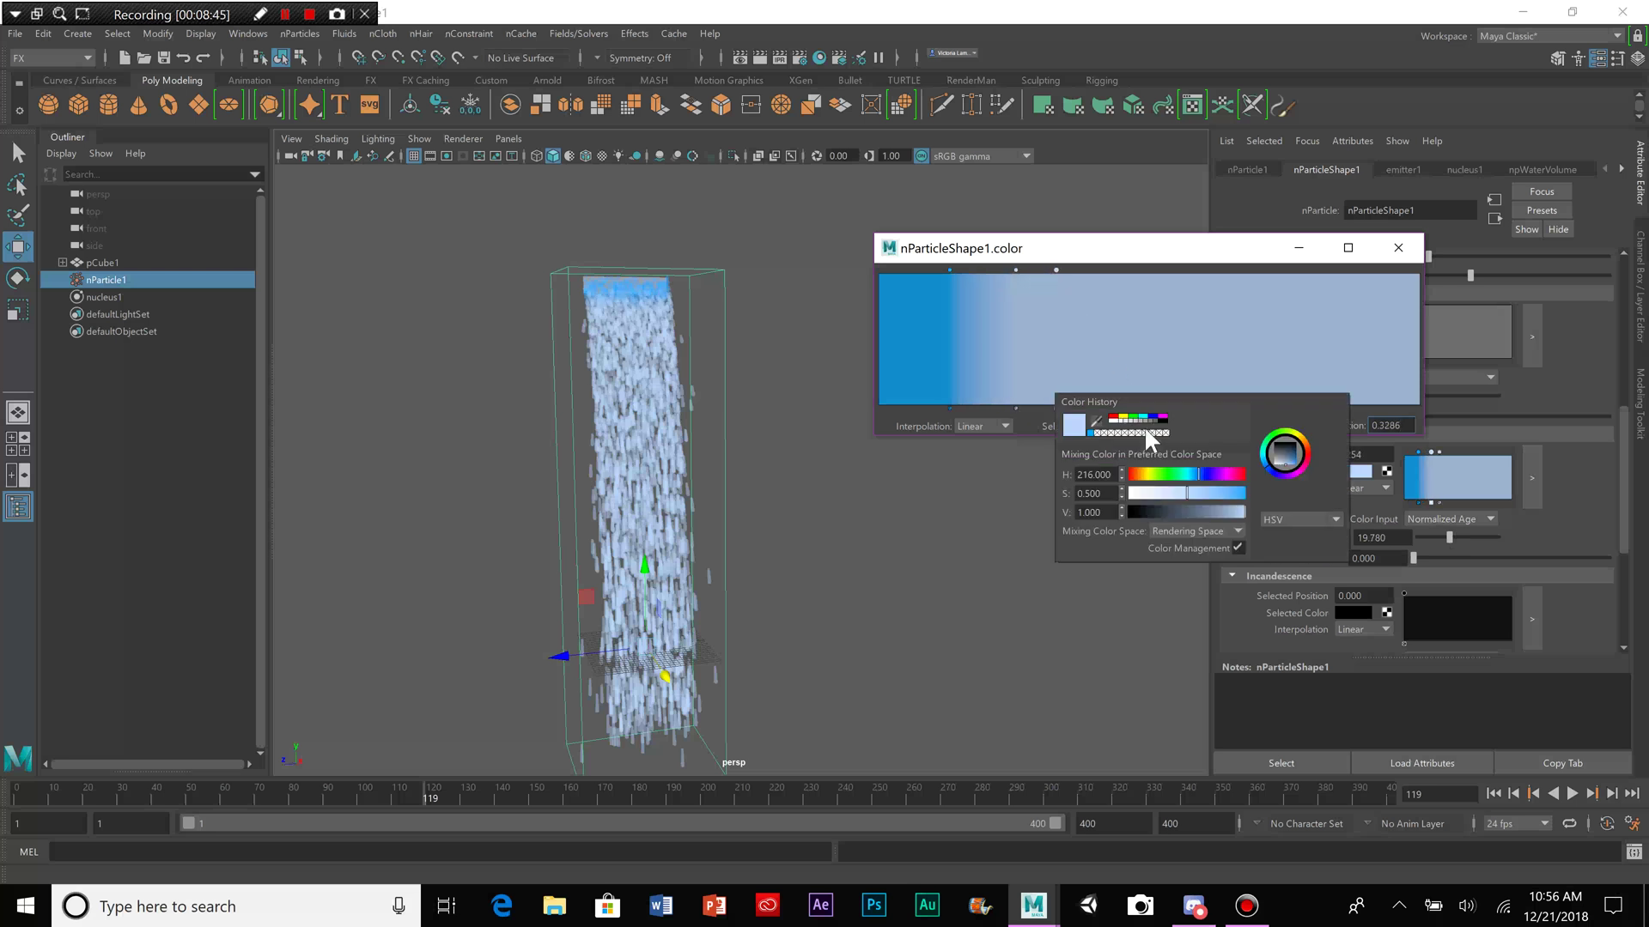
pyautogui.moveTo(1209, 490); pyautogui.dragTo(1254, 493)
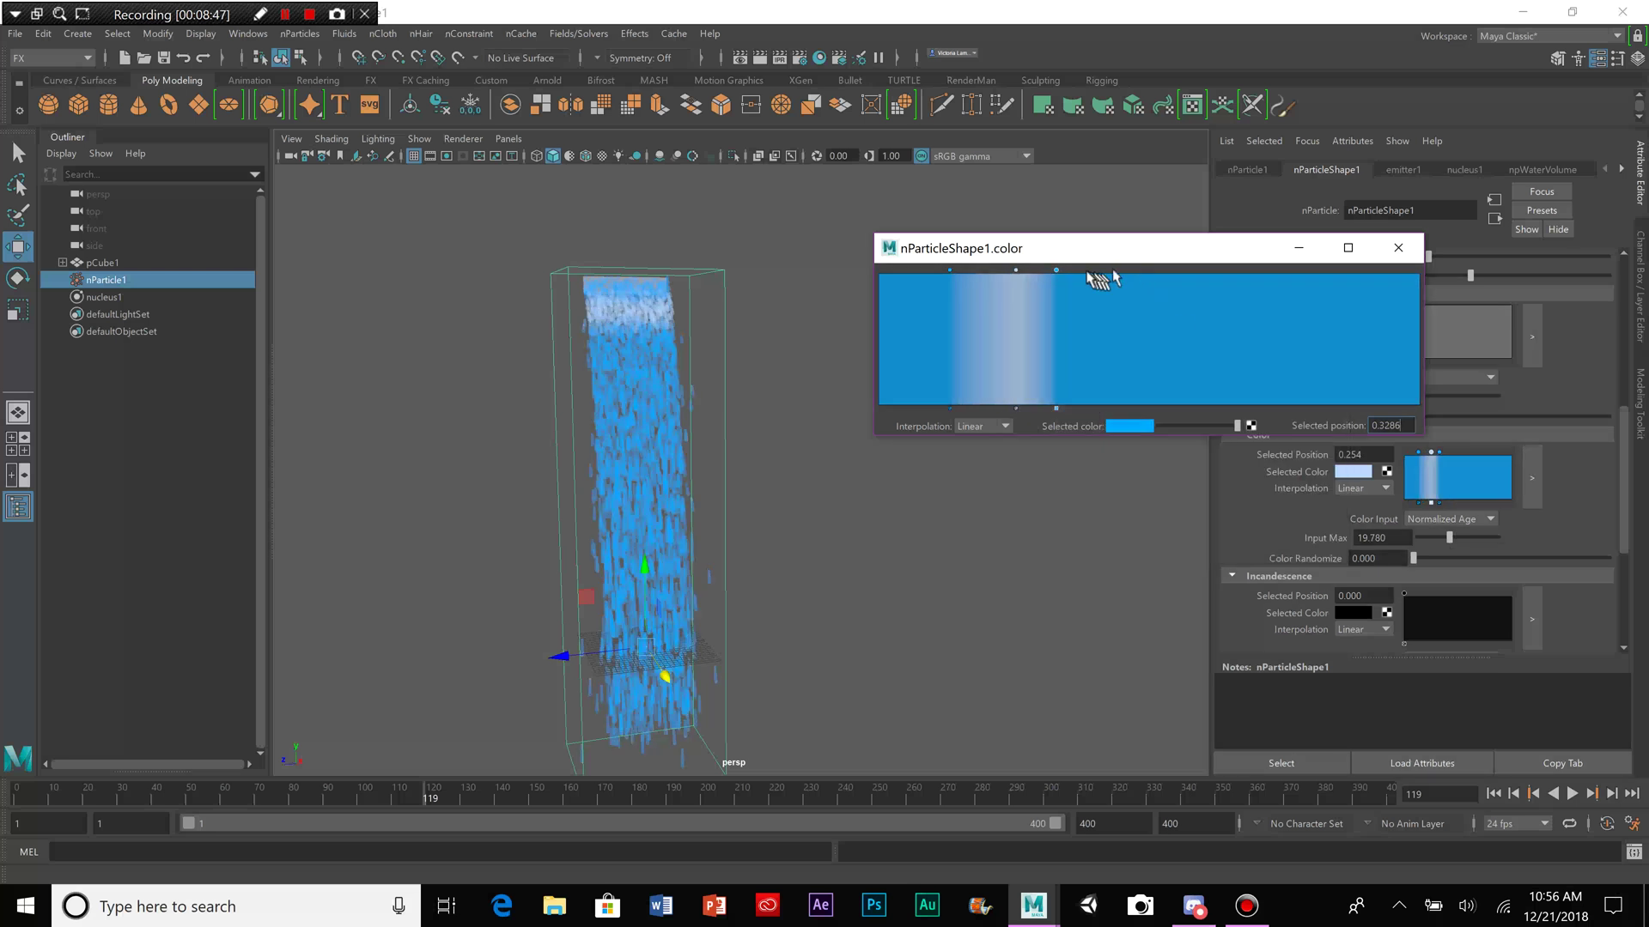
pyautogui.moveTo(1056, 272); pyautogui.dragTo(1132, 289)
# Step: Add a light blue point near the ramp's end and another blue point at 0.5333
pyautogui.click(1392, 297)
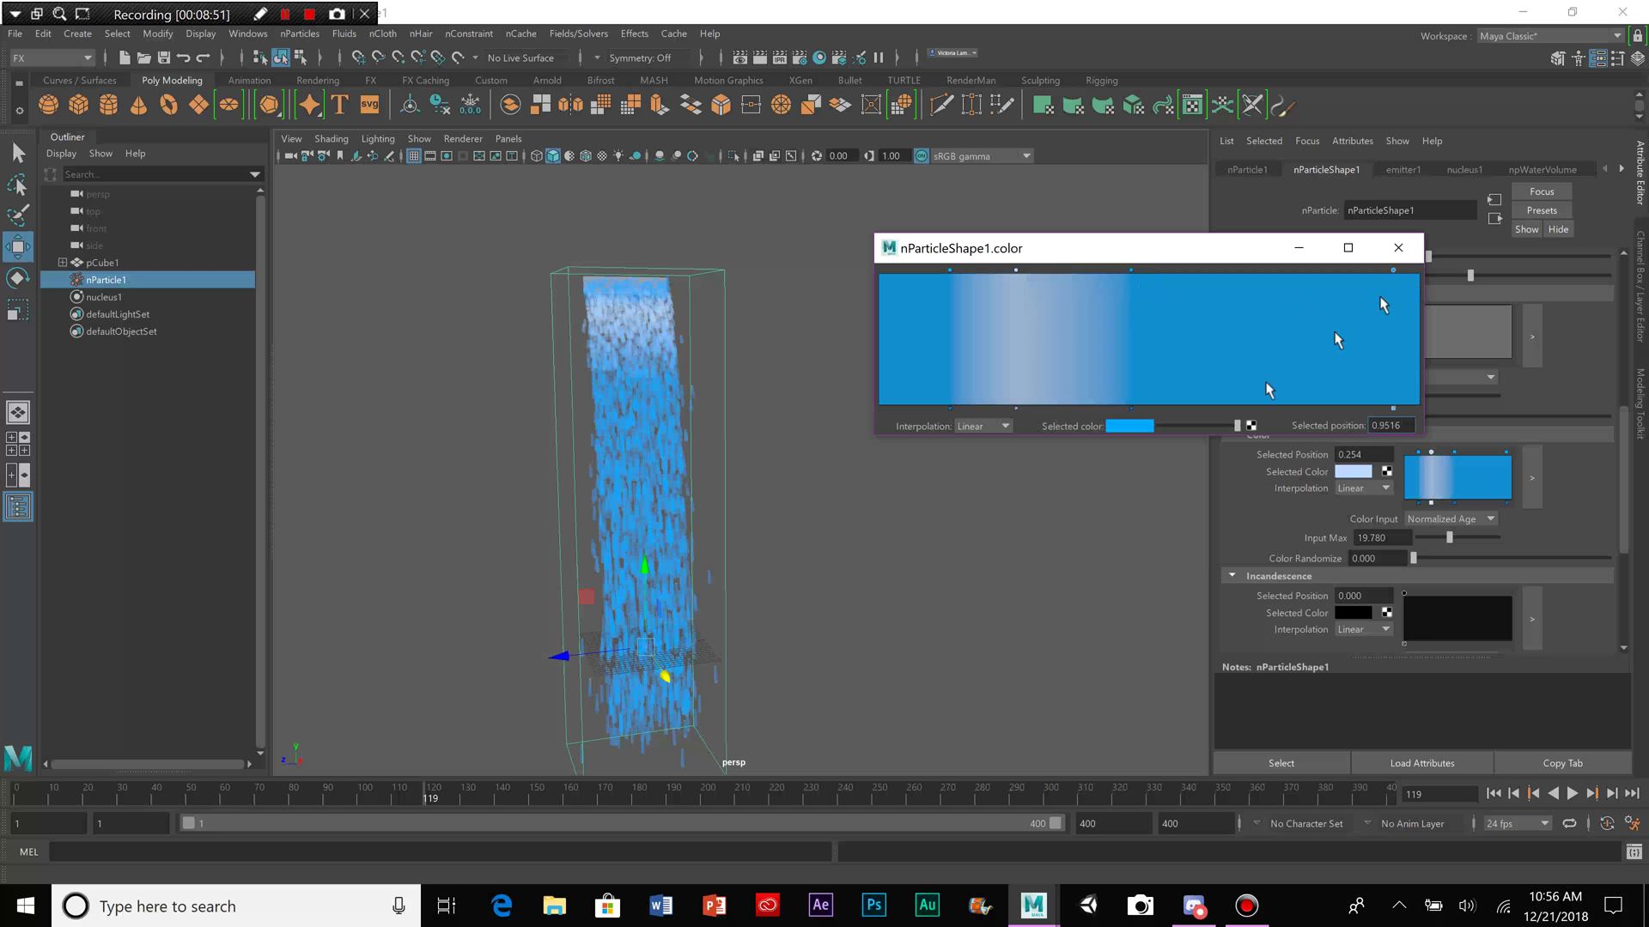
pyautogui.click(1142, 427)
pyautogui.click(1163, 488)
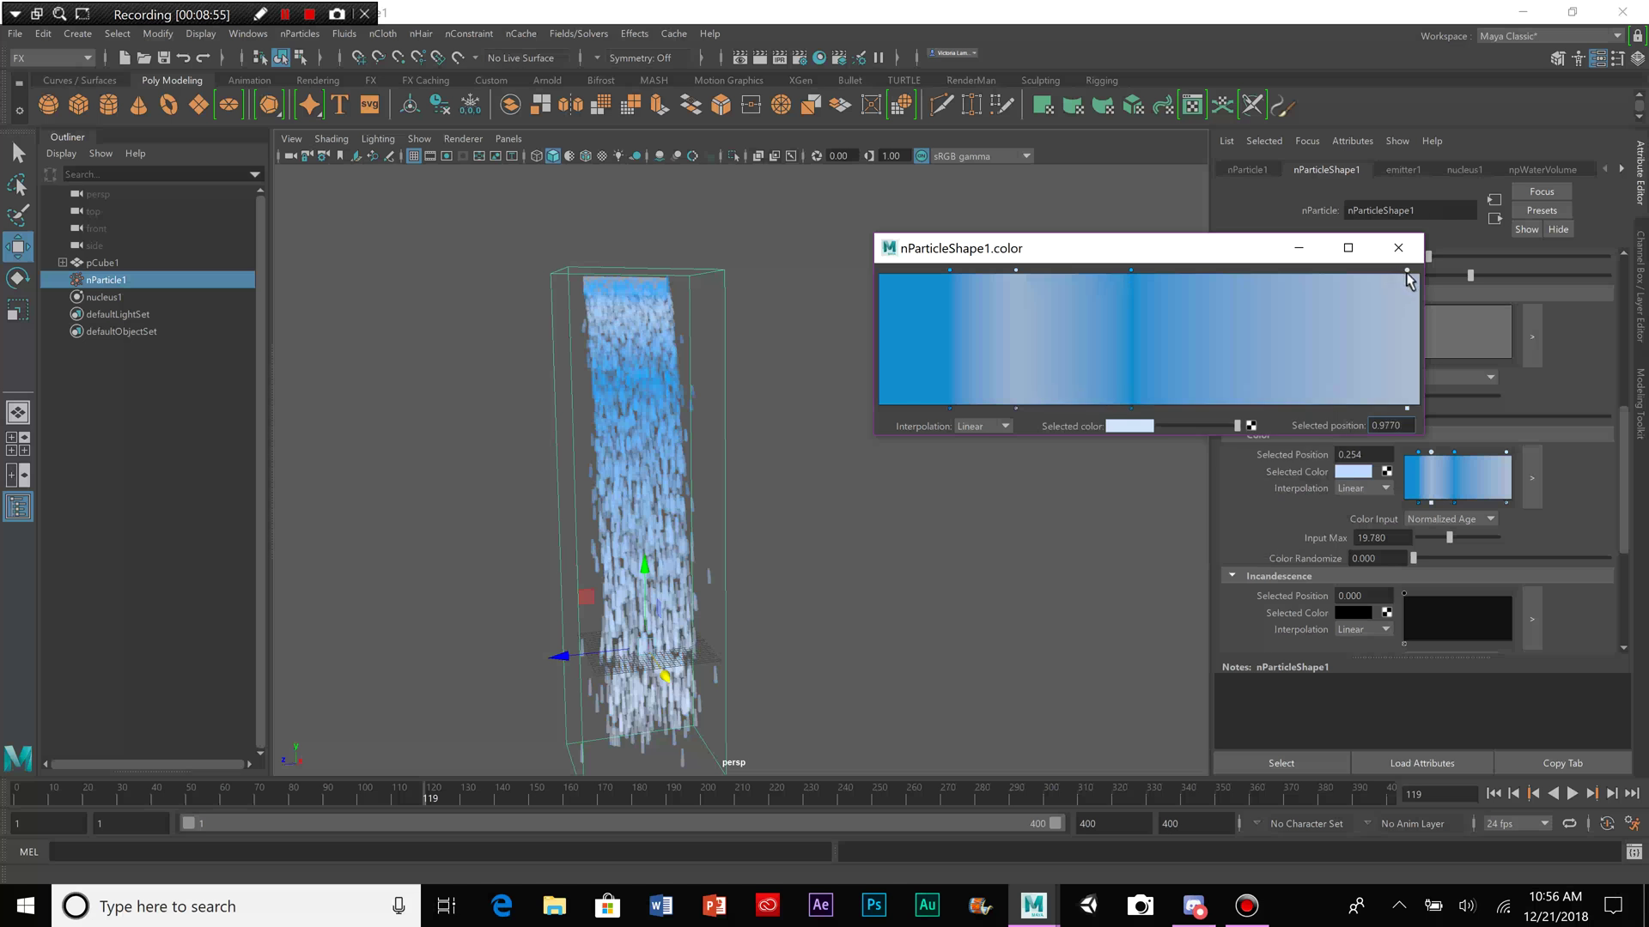
pyautogui.moveTo(1130, 271); pyautogui.dragTo(1093, 275)
pyautogui.click(1166, 291)
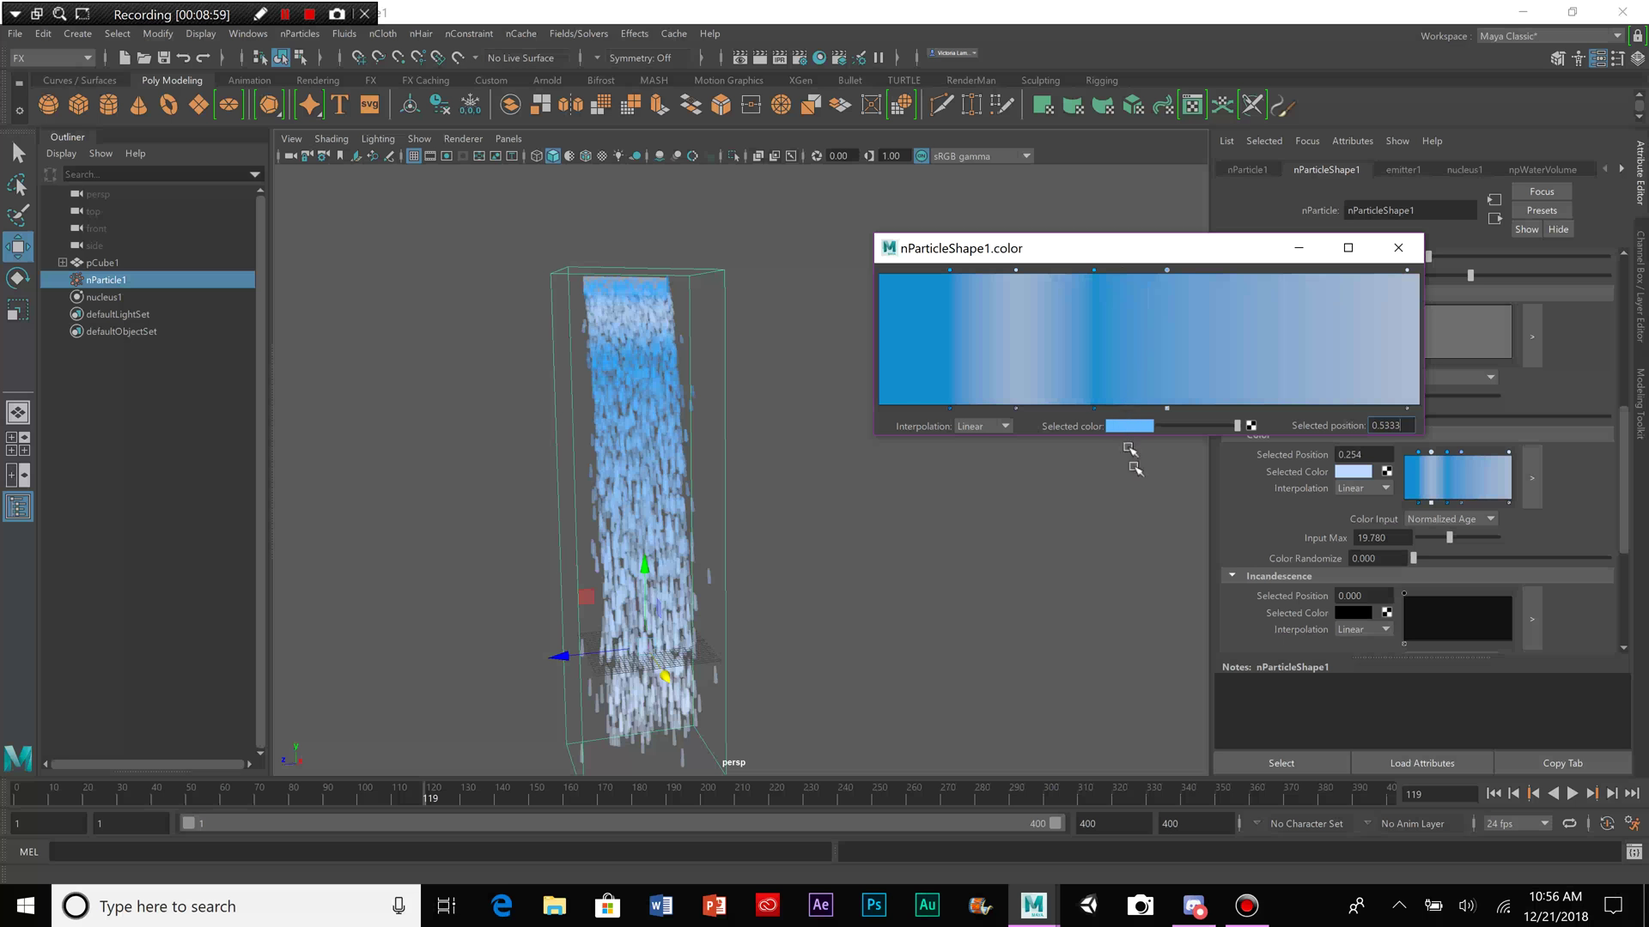
pyautogui.click(1132, 427)
pyautogui.moveTo(1168, 534); pyautogui.dragTo(1207, 529)
# Step: Add a saturated blue point at 0.7579 and set the 0.5619 point's saturation to 0.506
pyautogui.click(1290, 287)
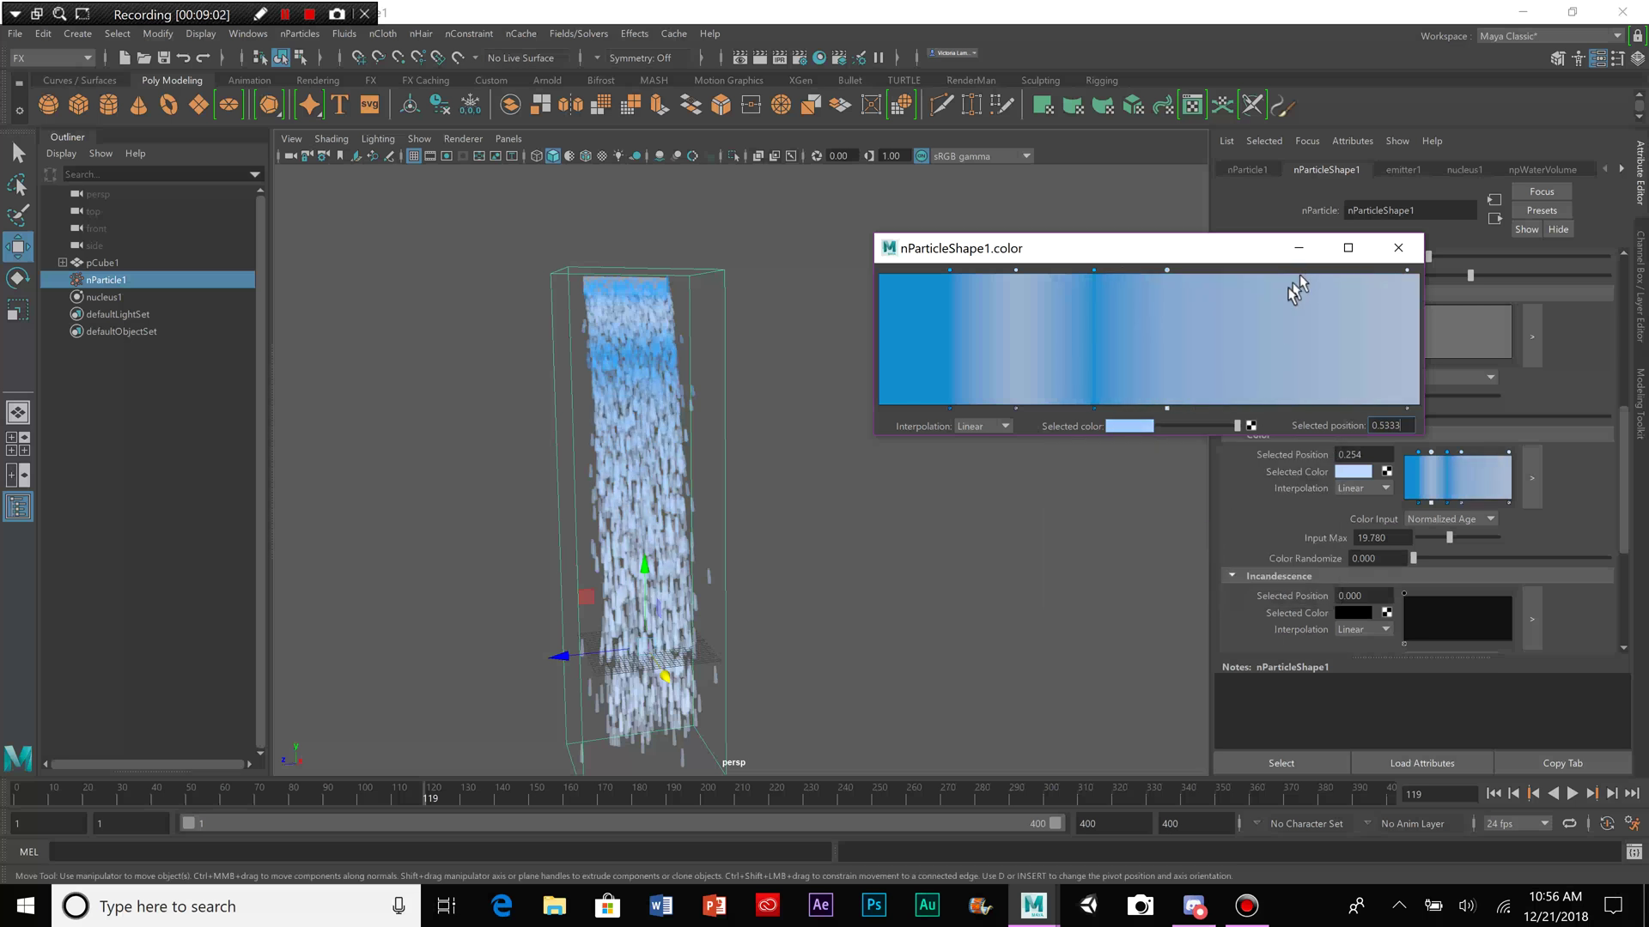
pyautogui.click(1130, 427)
pyautogui.moveTo(1169, 487); pyautogui.dragTo(1220, 483)
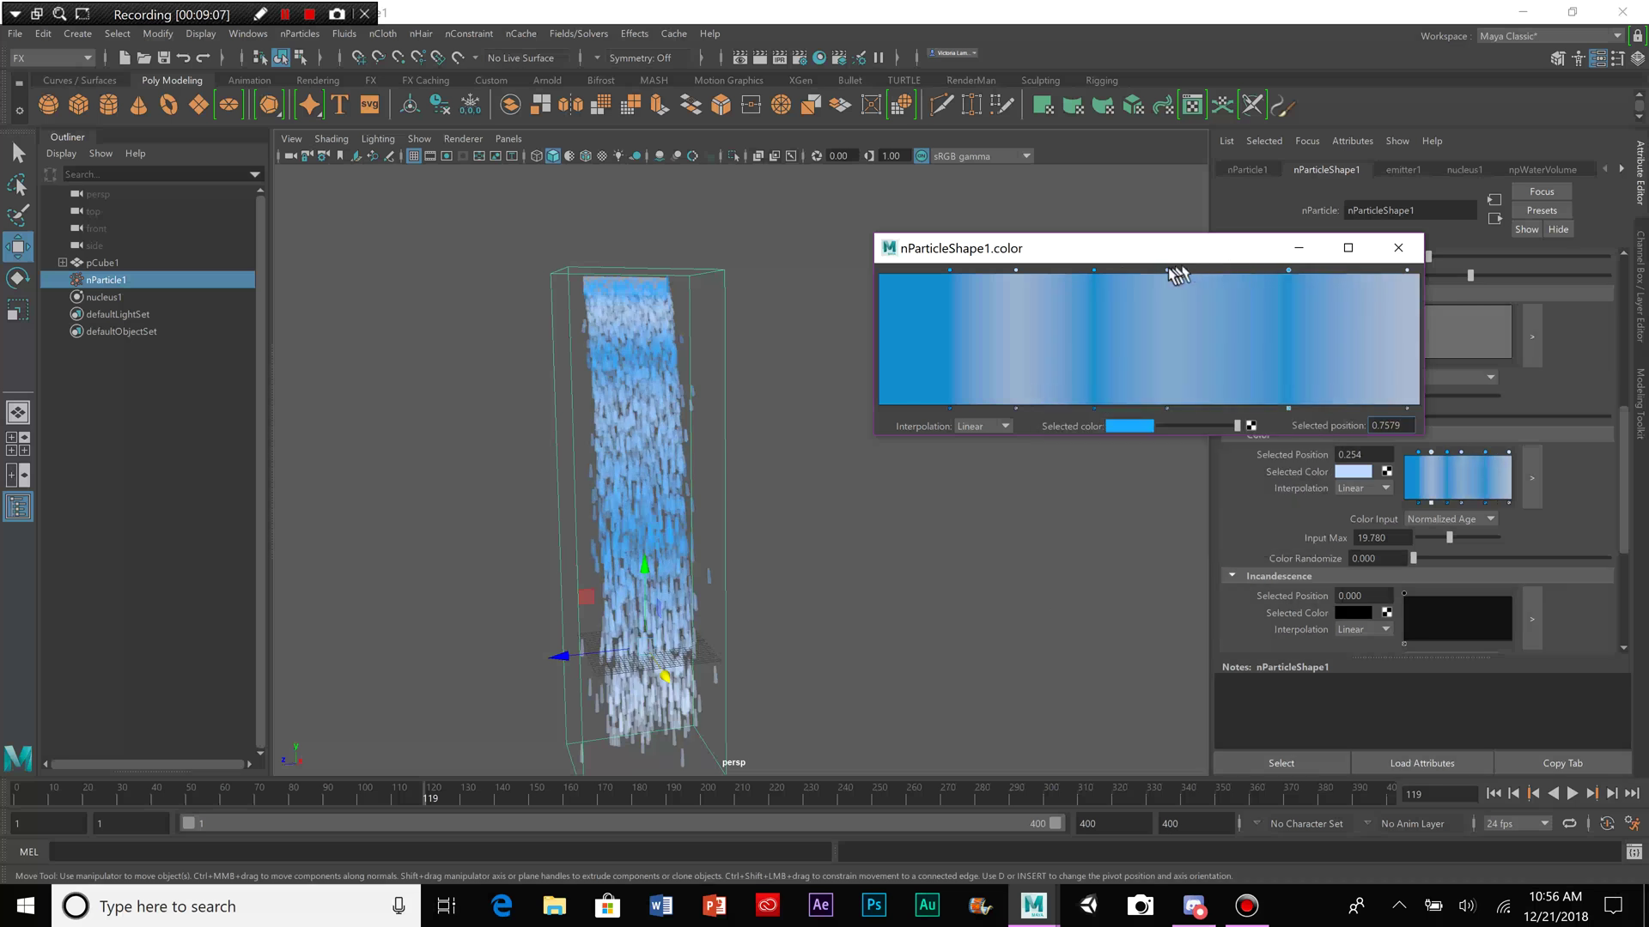
pyautogui.moveTo(1168, 269); pyautogui.dragTo(1182, 270)
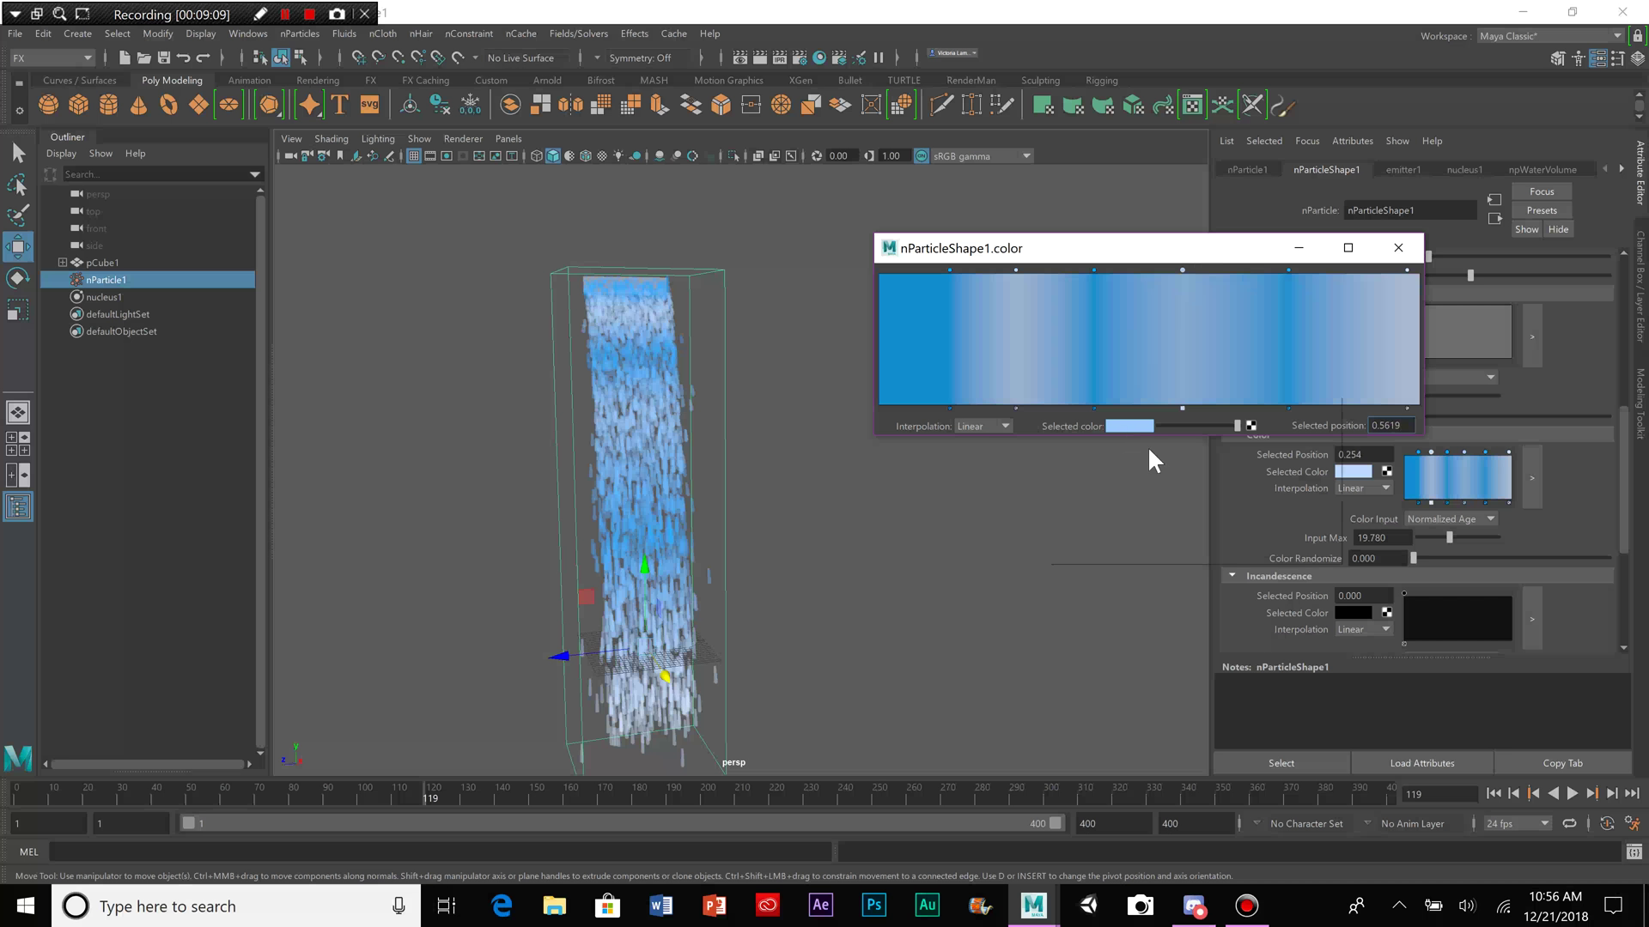
pyautogui.click(1128, 427)
pyautogui.moveTo(1168, 491); pyautogui.dragTo(1183, 488)
# Step: Set the particle Color Randomize to 0.126
pyautogui.click(1398, 248)
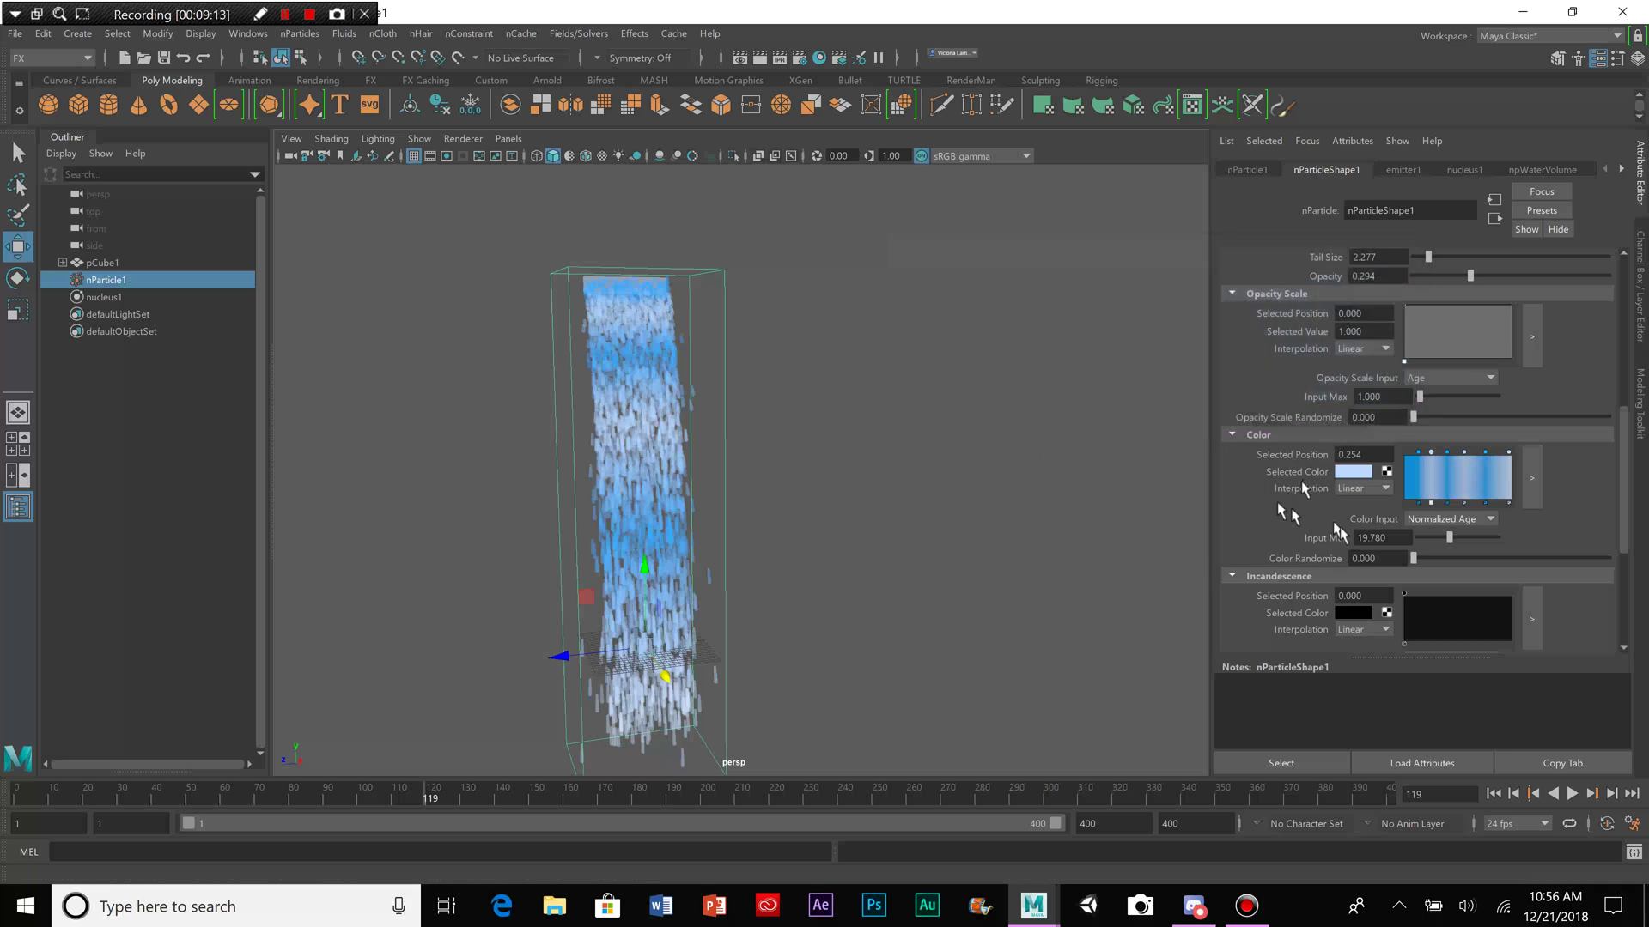
pyautogui.moveTo(1412, 560)
pyautogui.mouseDown()
pyautogui.moveTo(1429, 560)
pyautogui.moveTo(1413, 560)
pyautogui.mouseUp()
pyautogui.moveTo(1421, 559); pyautogui.dragTo(1434, 562)
# Step: Replay the waterfall from a front view to frame 168, then reselect nParticle1
pyautogui.keyDown('alt'); pyautogui.moveTo(868, 560); pyautogui.dragTo(847, 512); pyautogui.keyUp('alt')
pyautogui.keyDown('alt'); pyautogui.moveTo(846, 511); pyautogui.dragTo(927, 511, button='middle'); pyautogui.keyUp('alt')
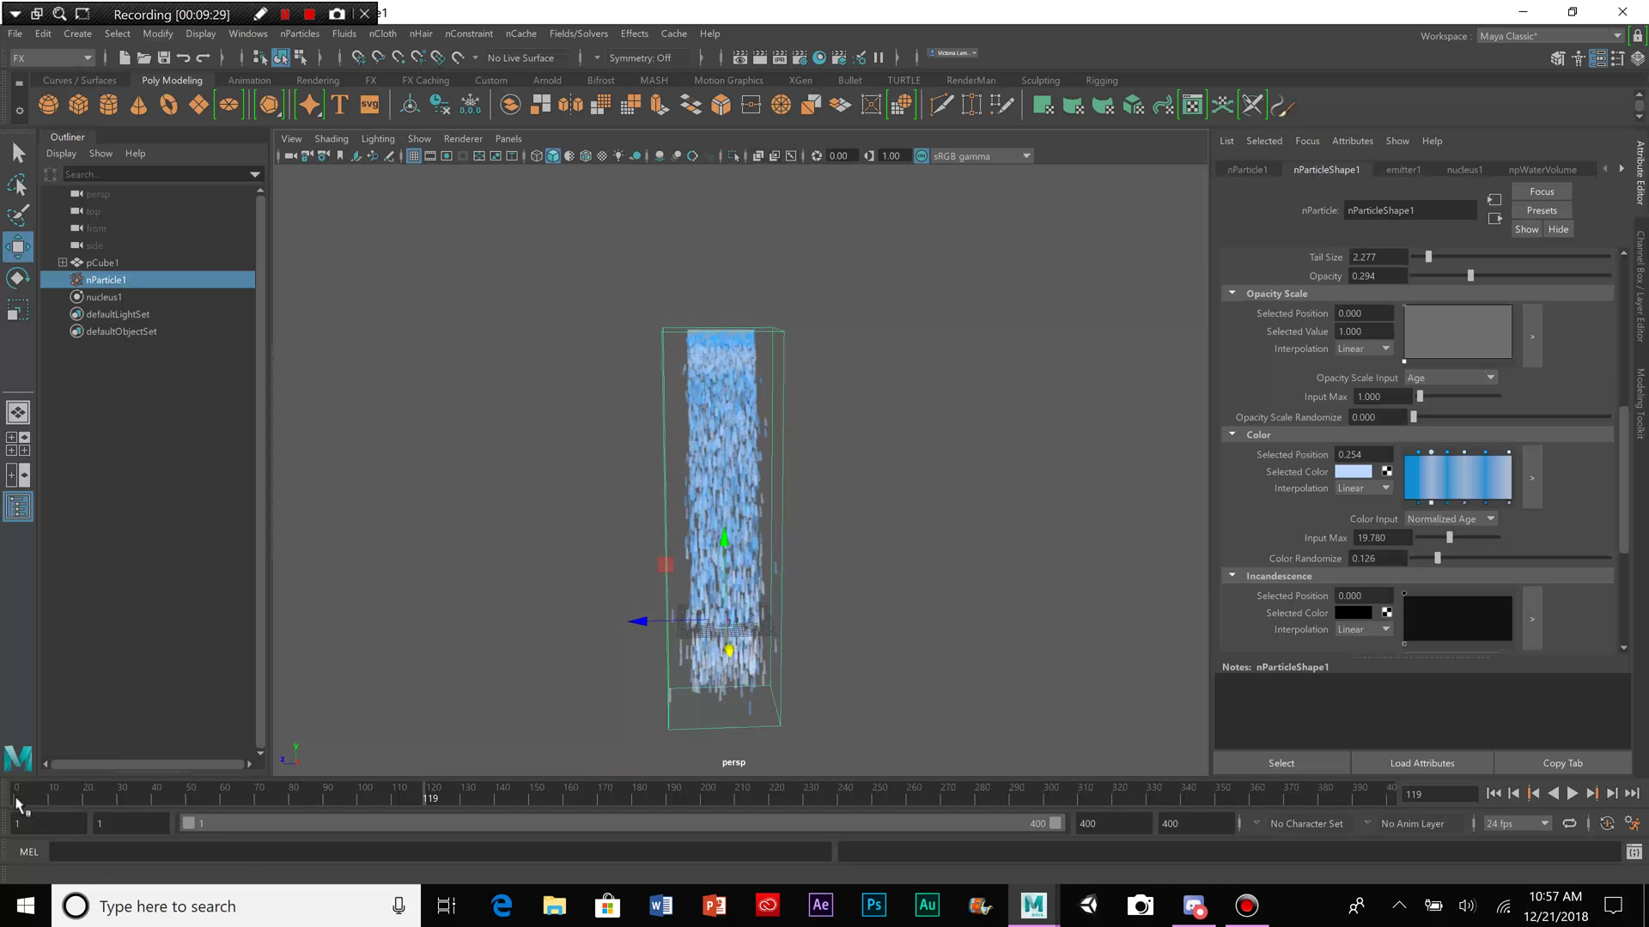
pyautogui.click(18, 803)
pyautogui.click(1571, 794)
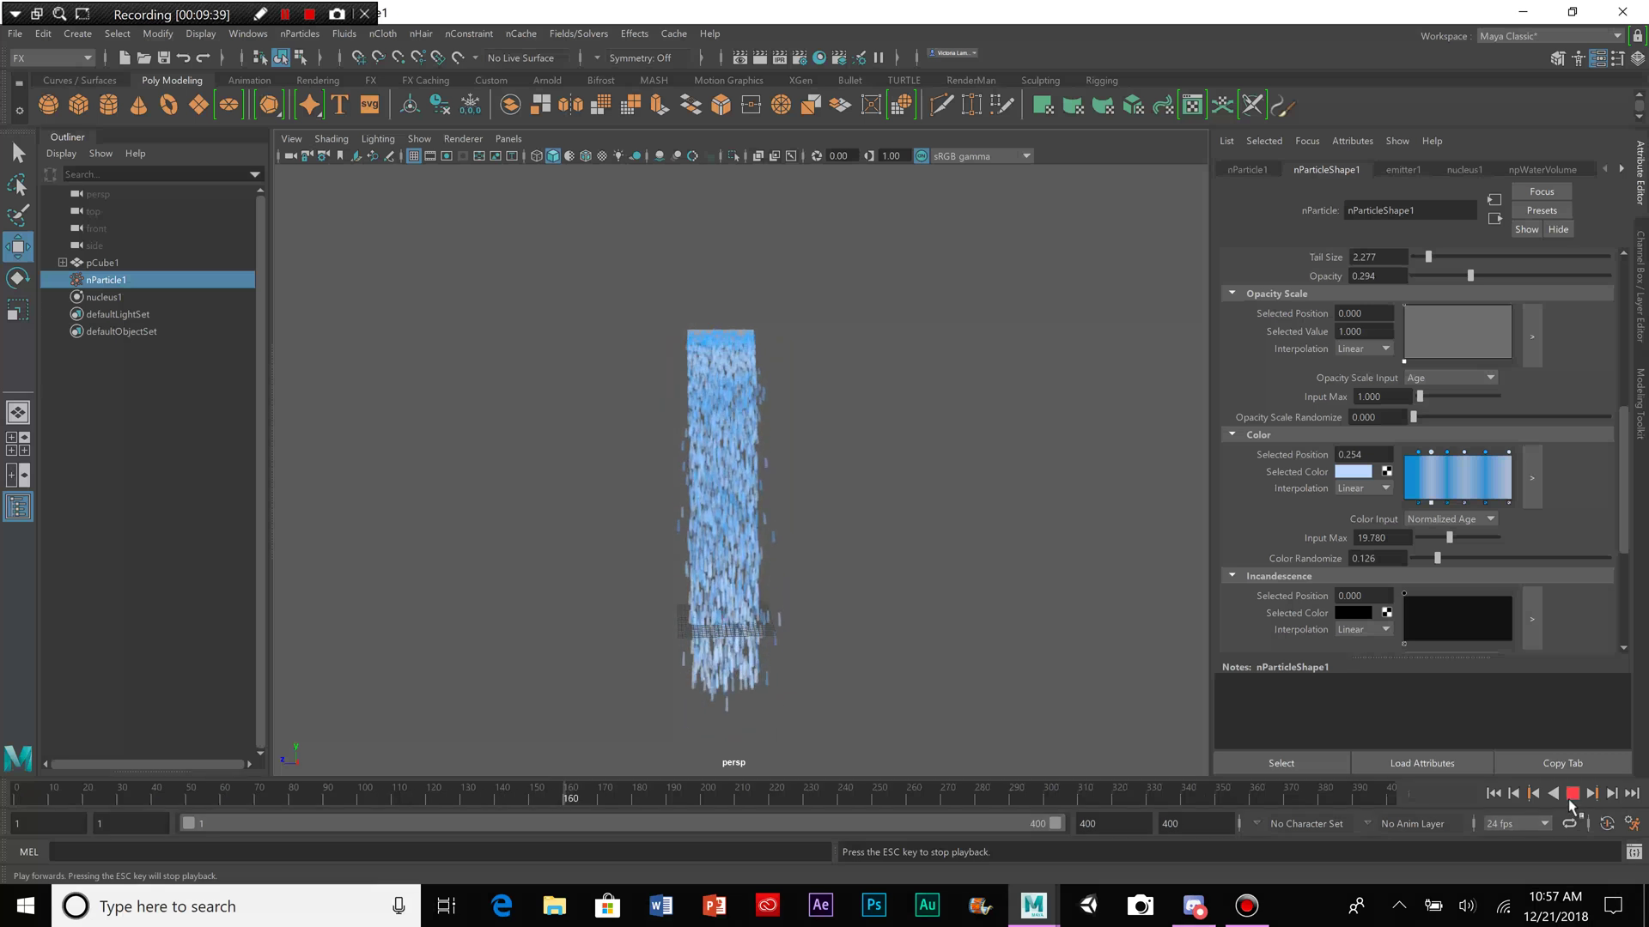
pyautogui.click(1571, 795)
pyautogui.keyDown('alt'); pyautogui.moveTo(921, 550); pyautogui.dragTo(900, 453); pyautogui.keyUp('alt')
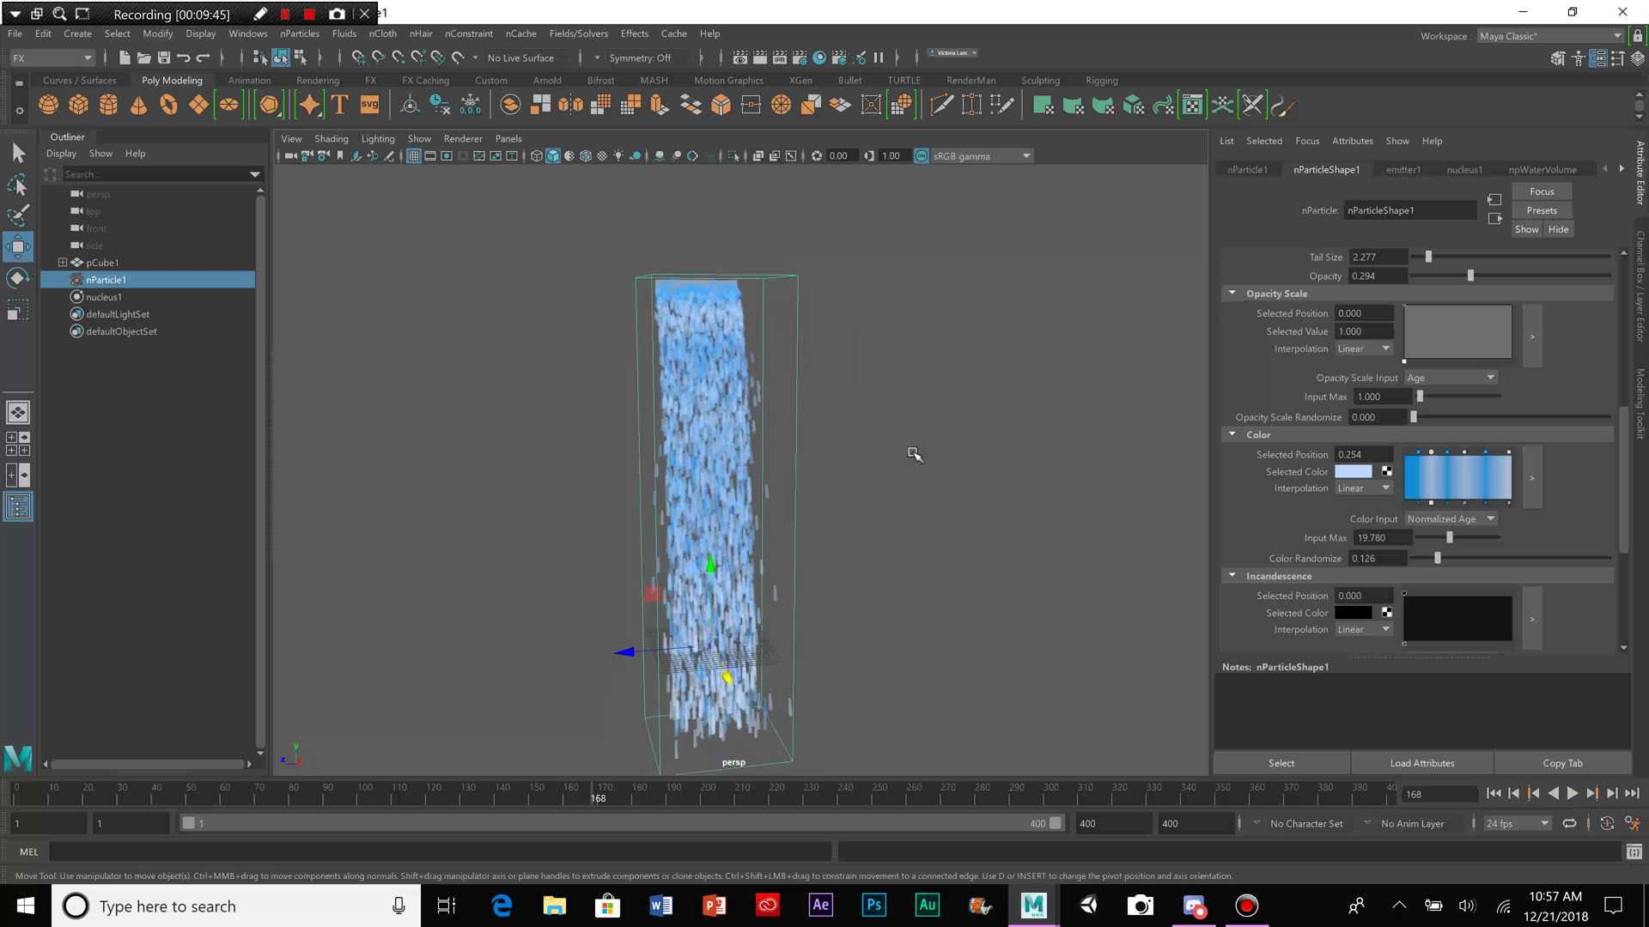
pyautogui.click(919, 453)
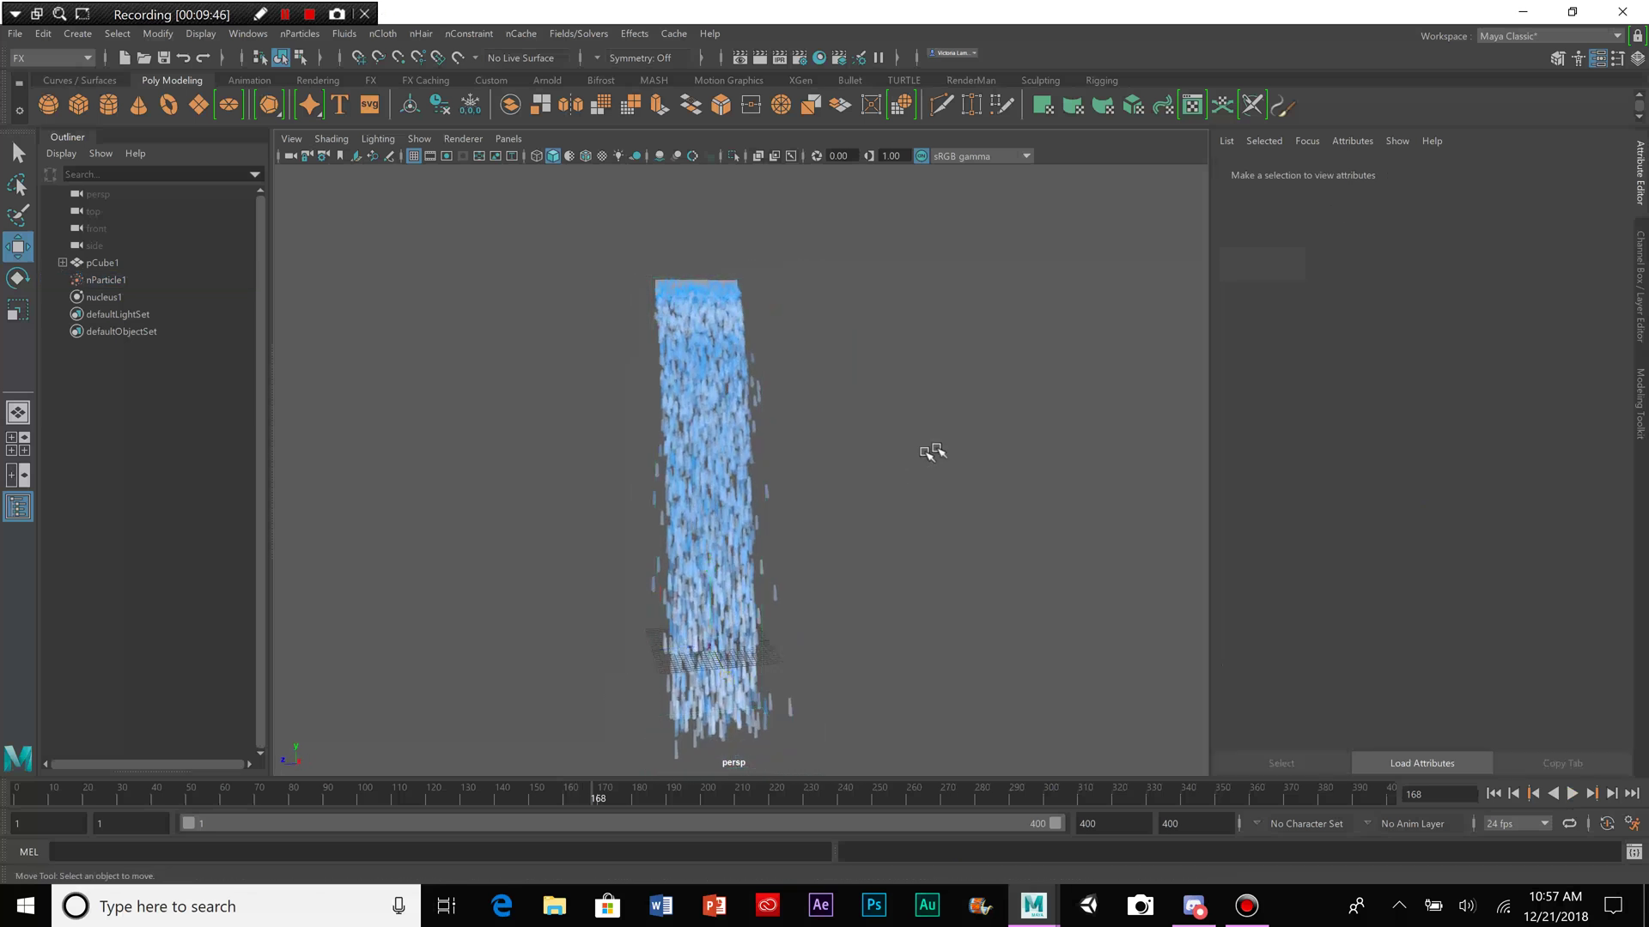
pyautogui.click(724, 407)
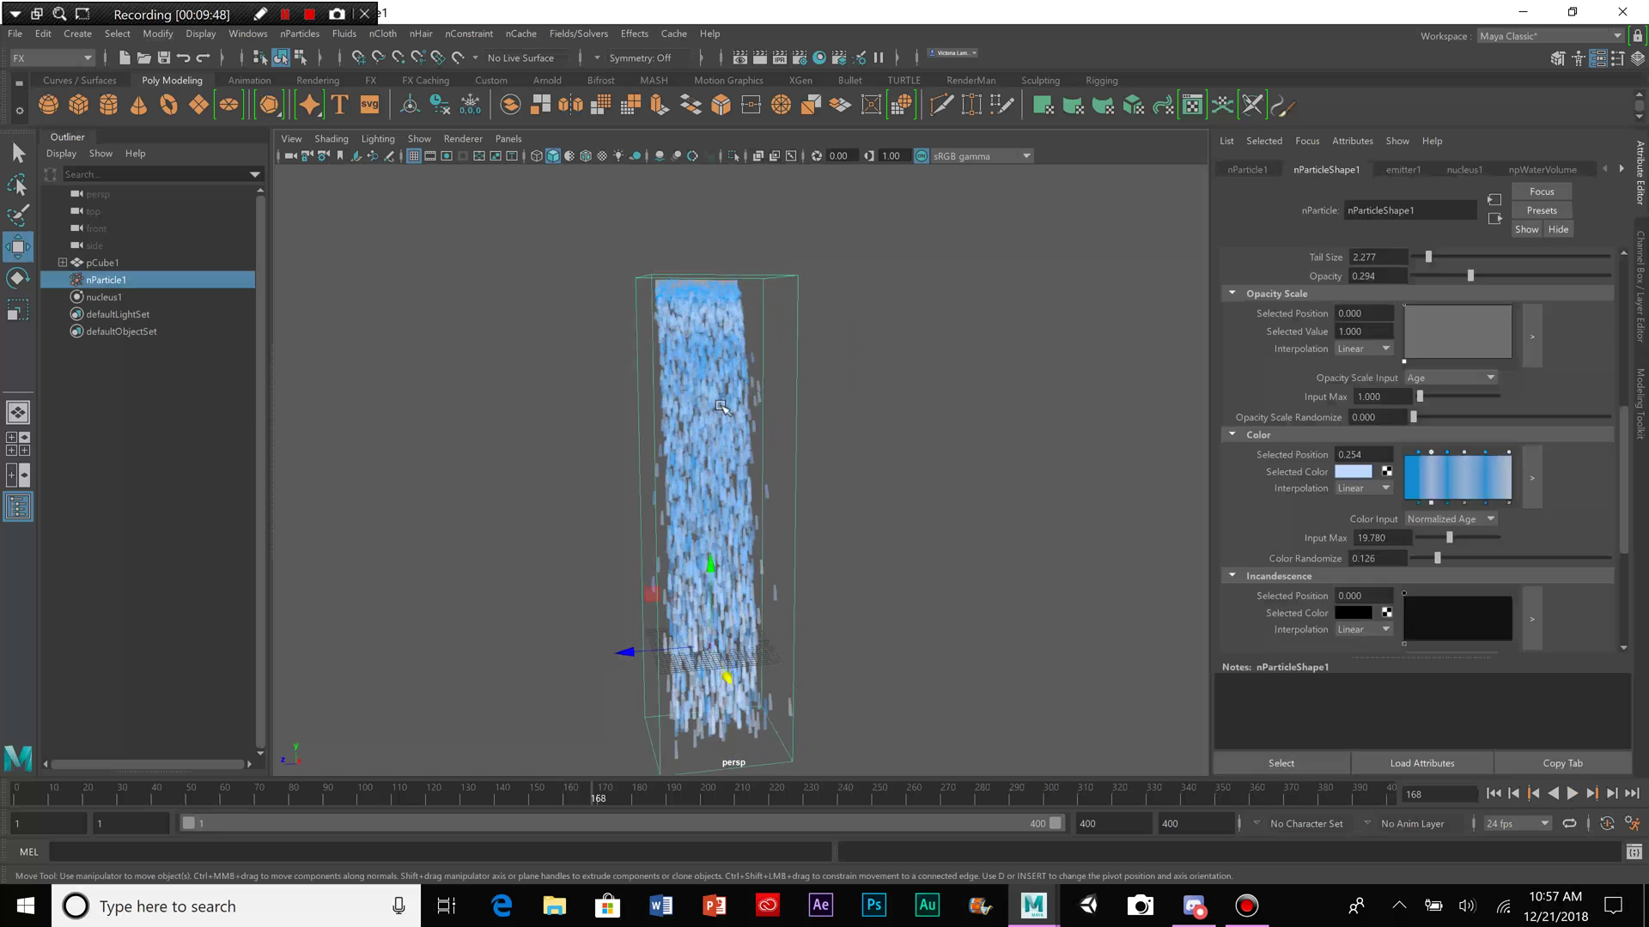
# Step: Set nucleus1 Gravity to 20 and replay the waterfall from the first frame
pyautogui.click(1460, 170)
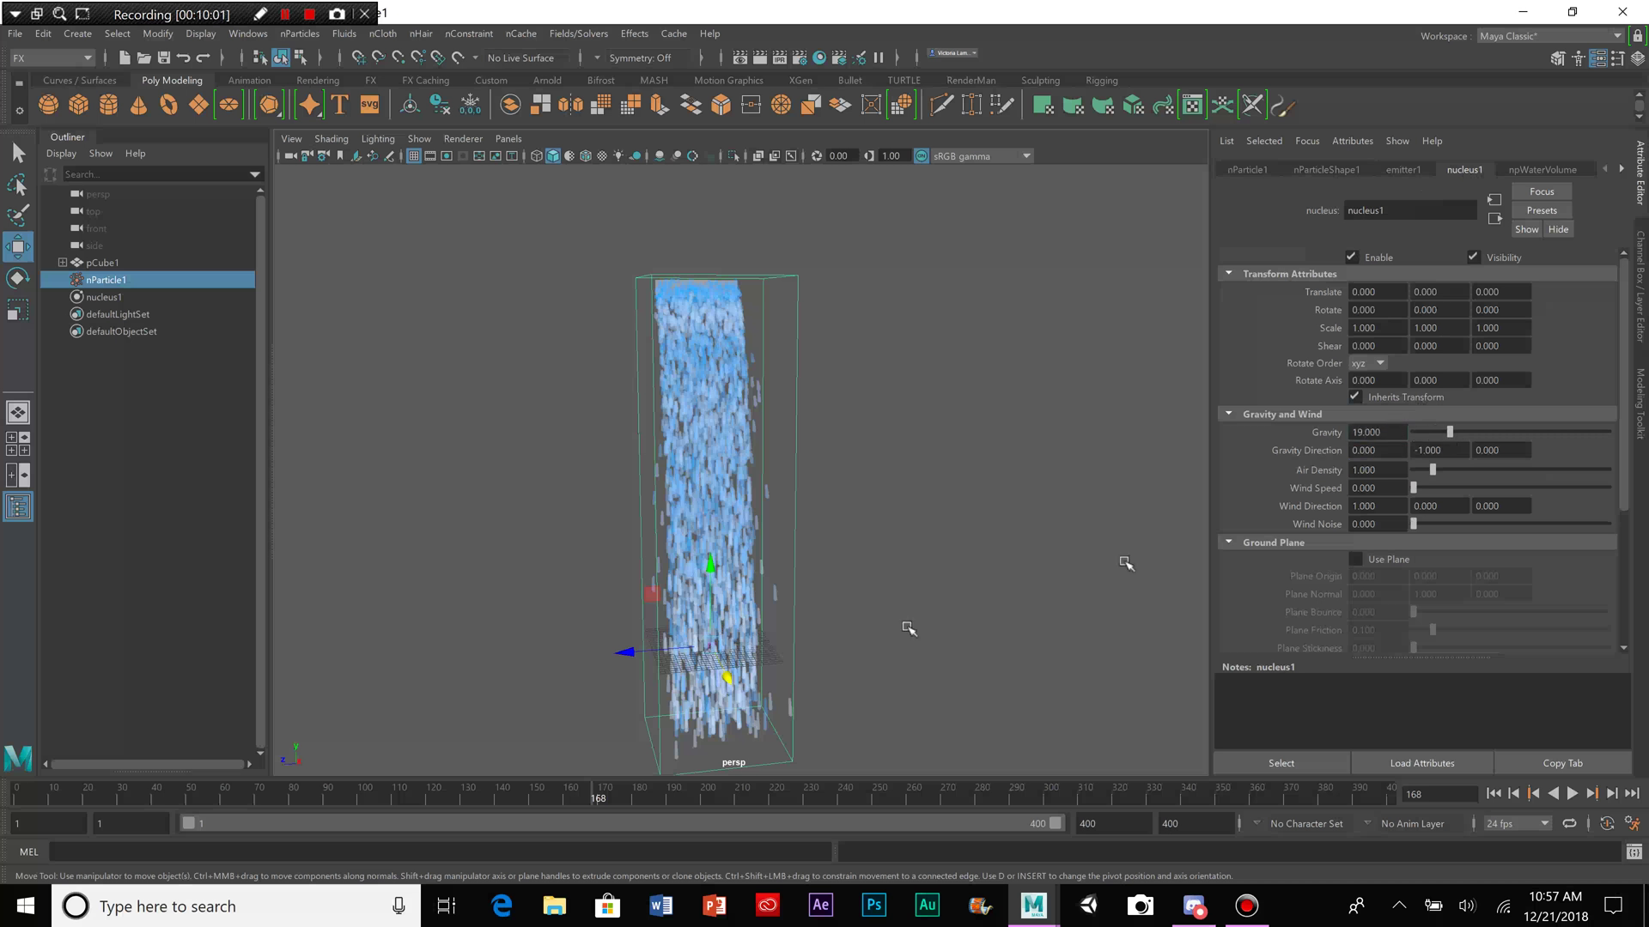
pyautogui.click(4, 797)
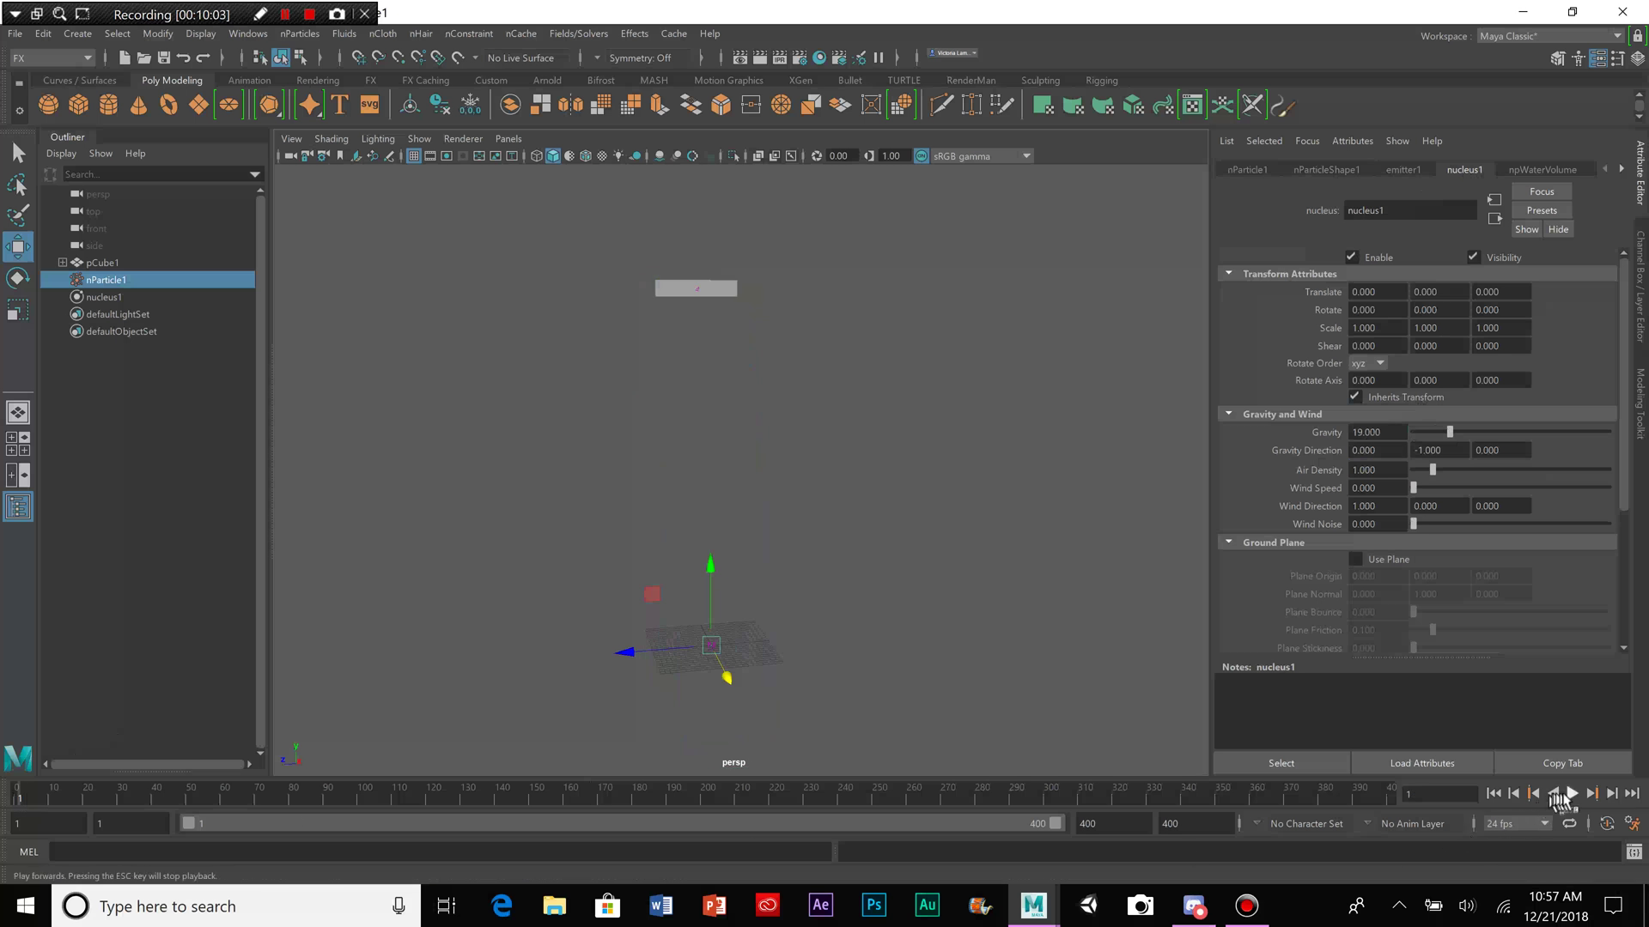
pyautogui.click(1573, 794)
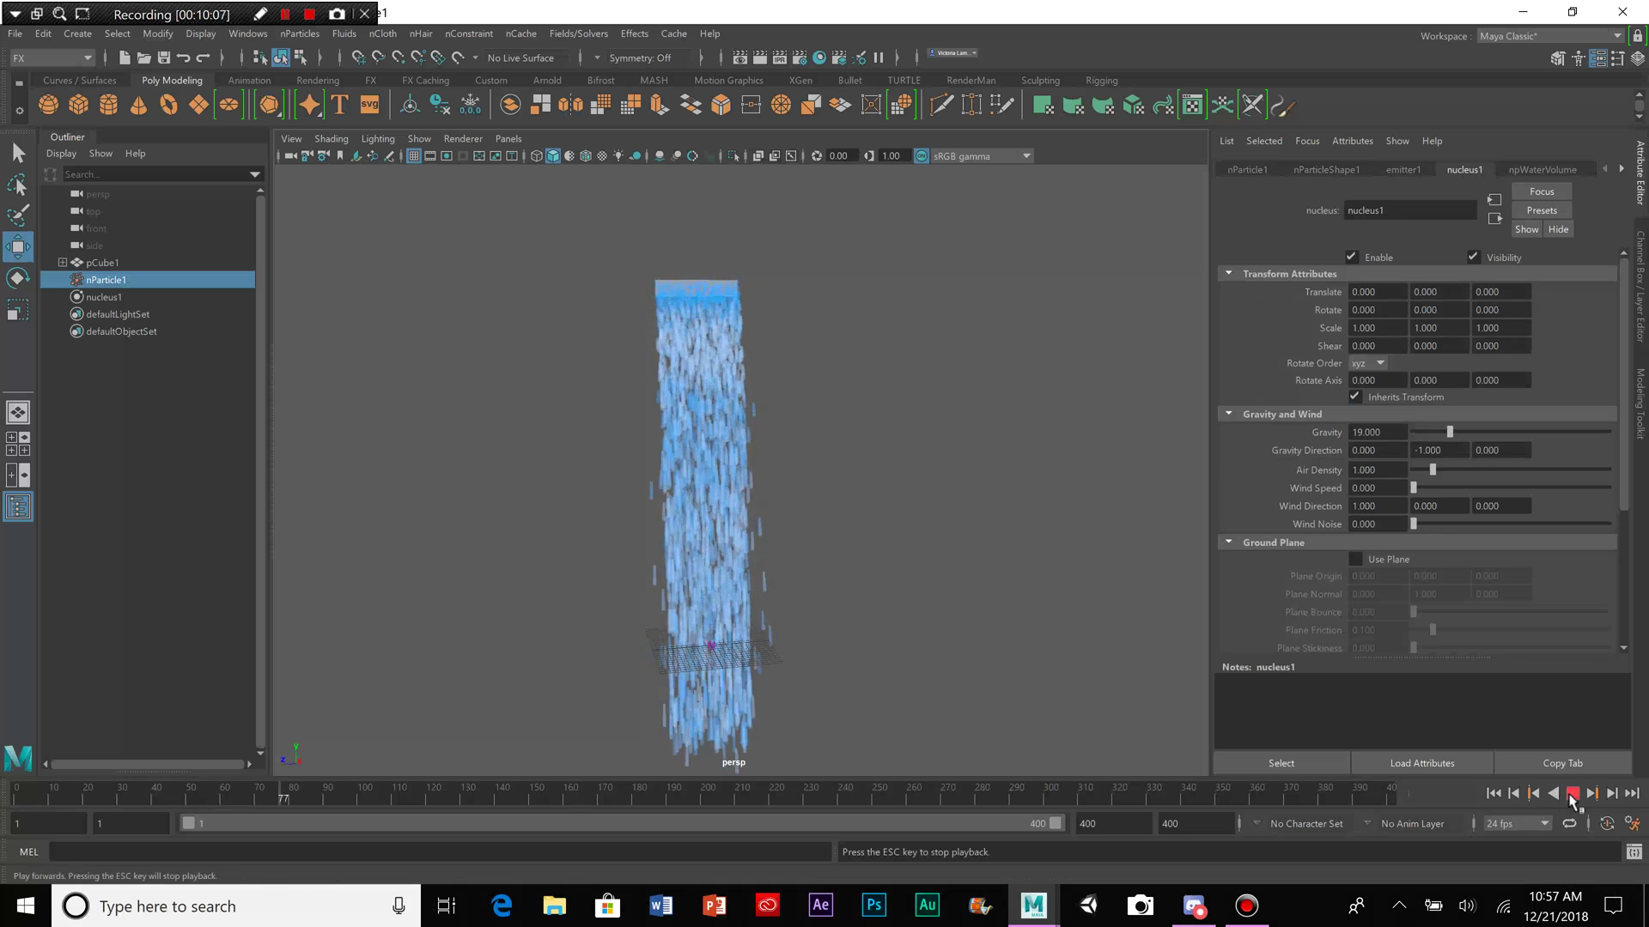
pyautogui.click(1572, 794)
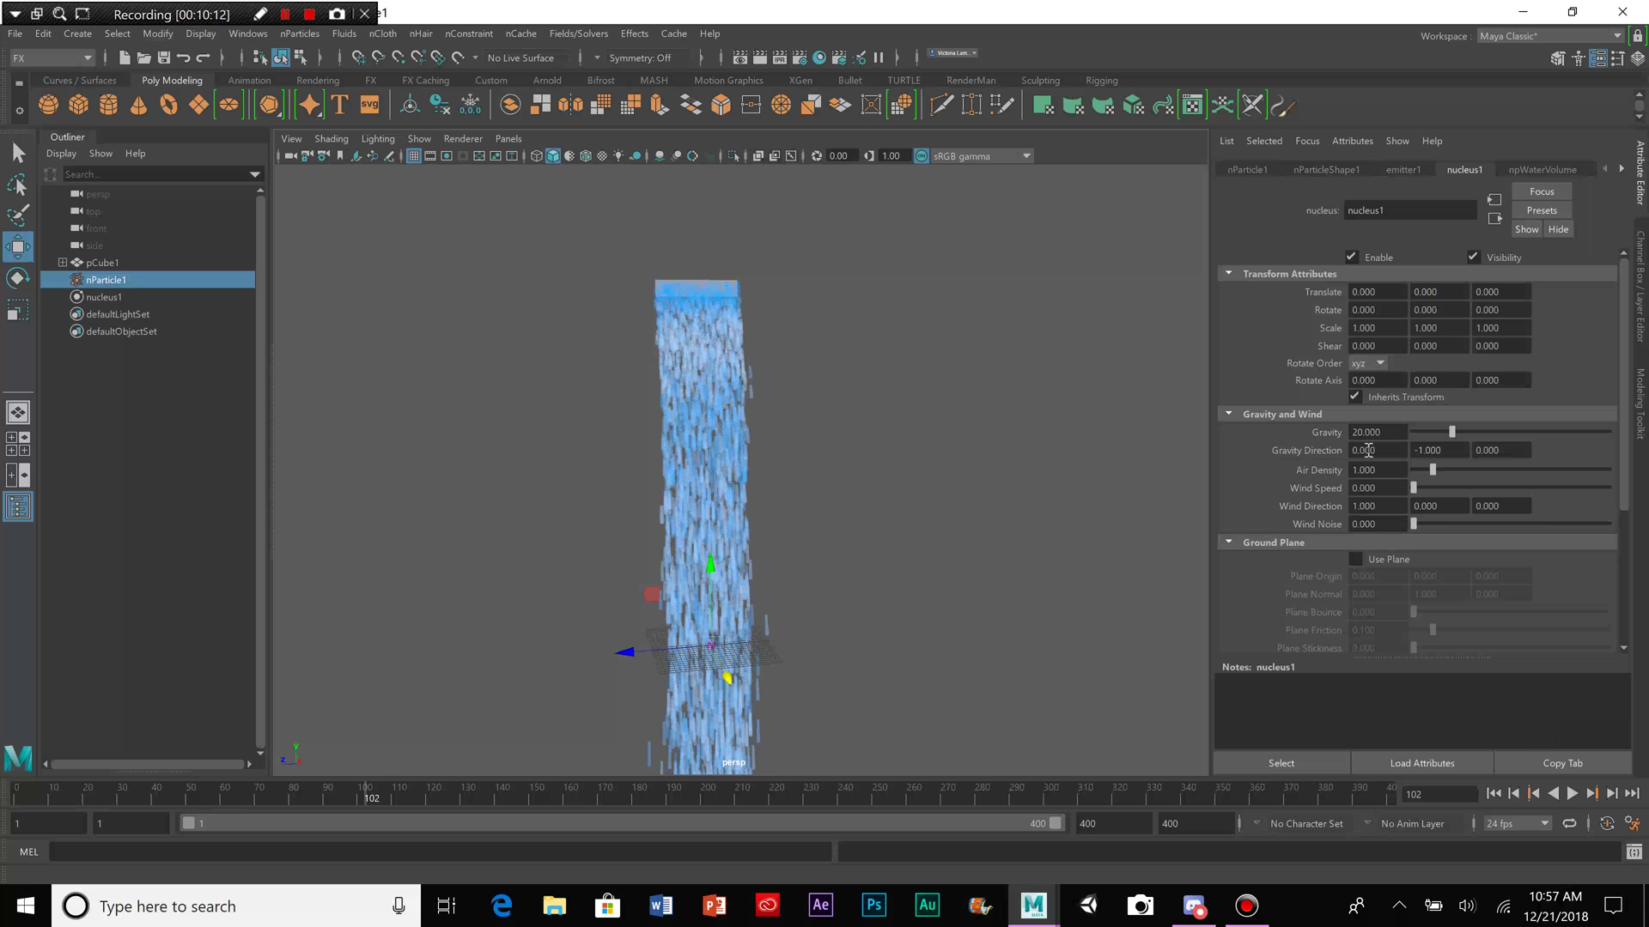
pyautogui.click(17, 797)
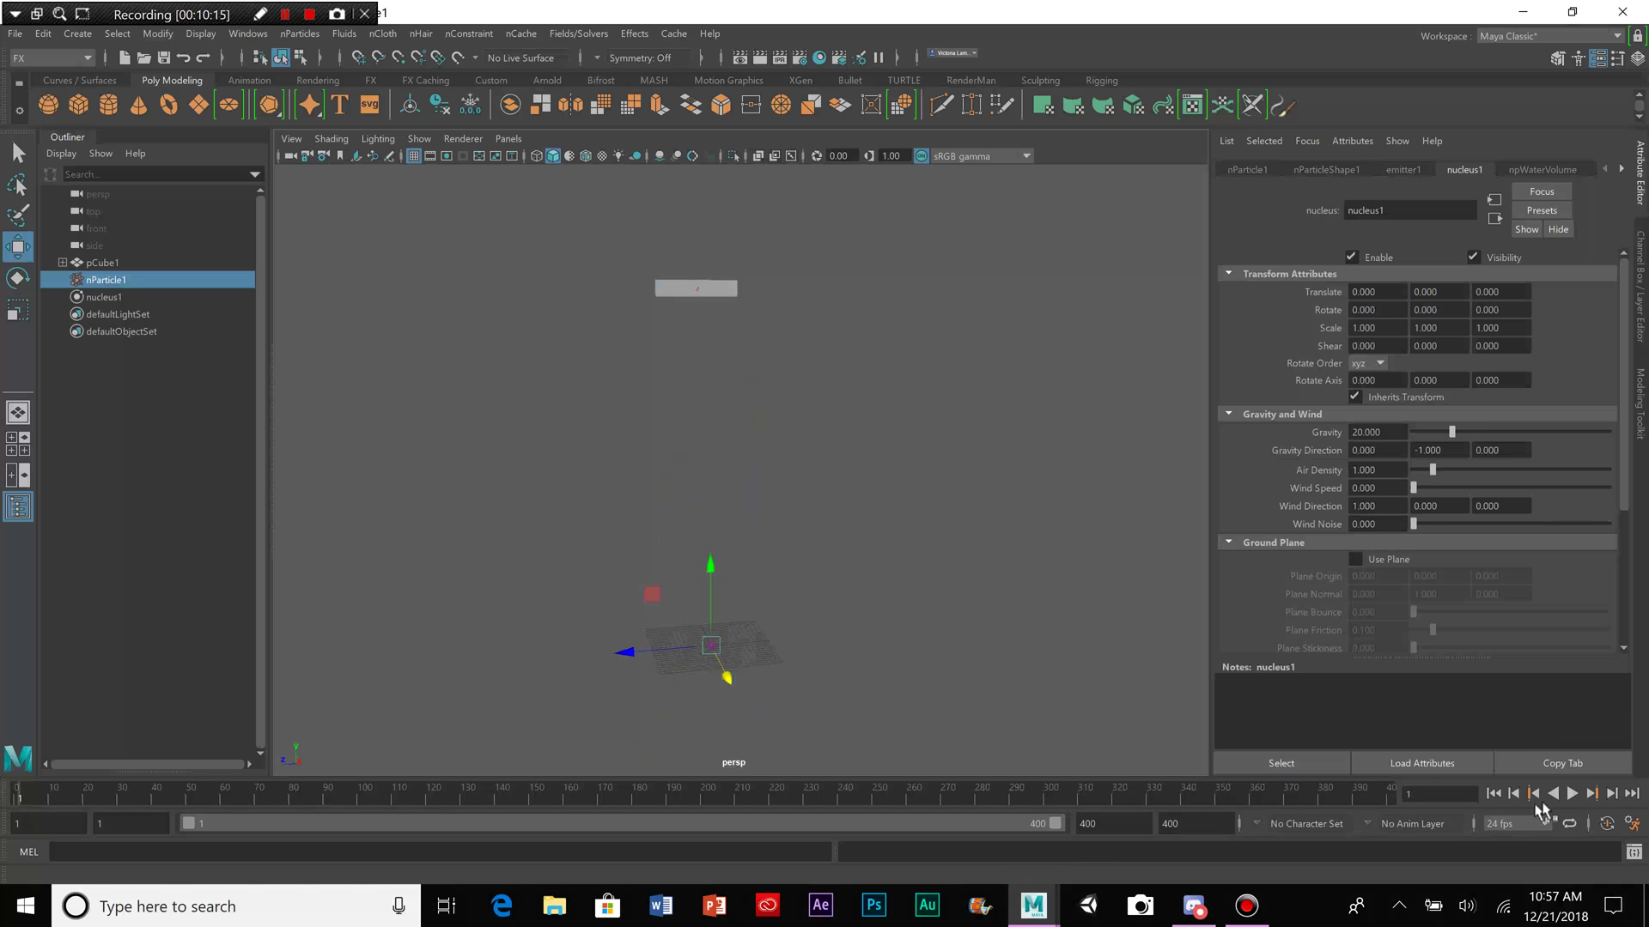
pyautogui.click(1572, 794)
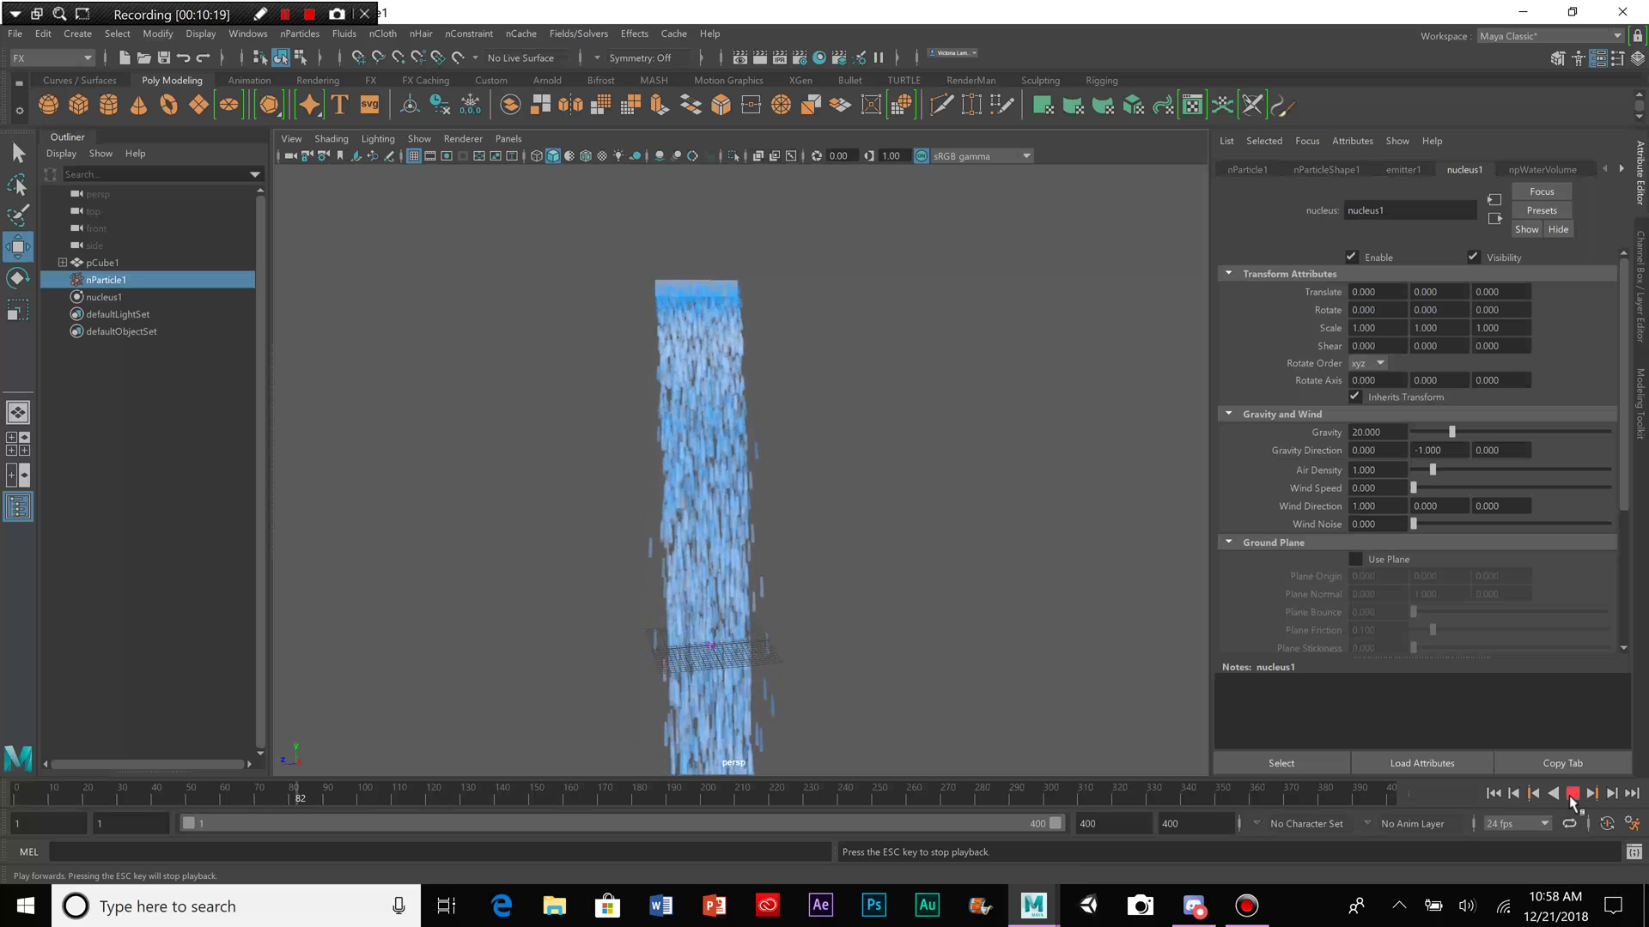
# Step: Stop playback and set the nParticle Lifespan to 2.7
pyautogui.click(1572, 794)
pyautogui.click(1355, 172)
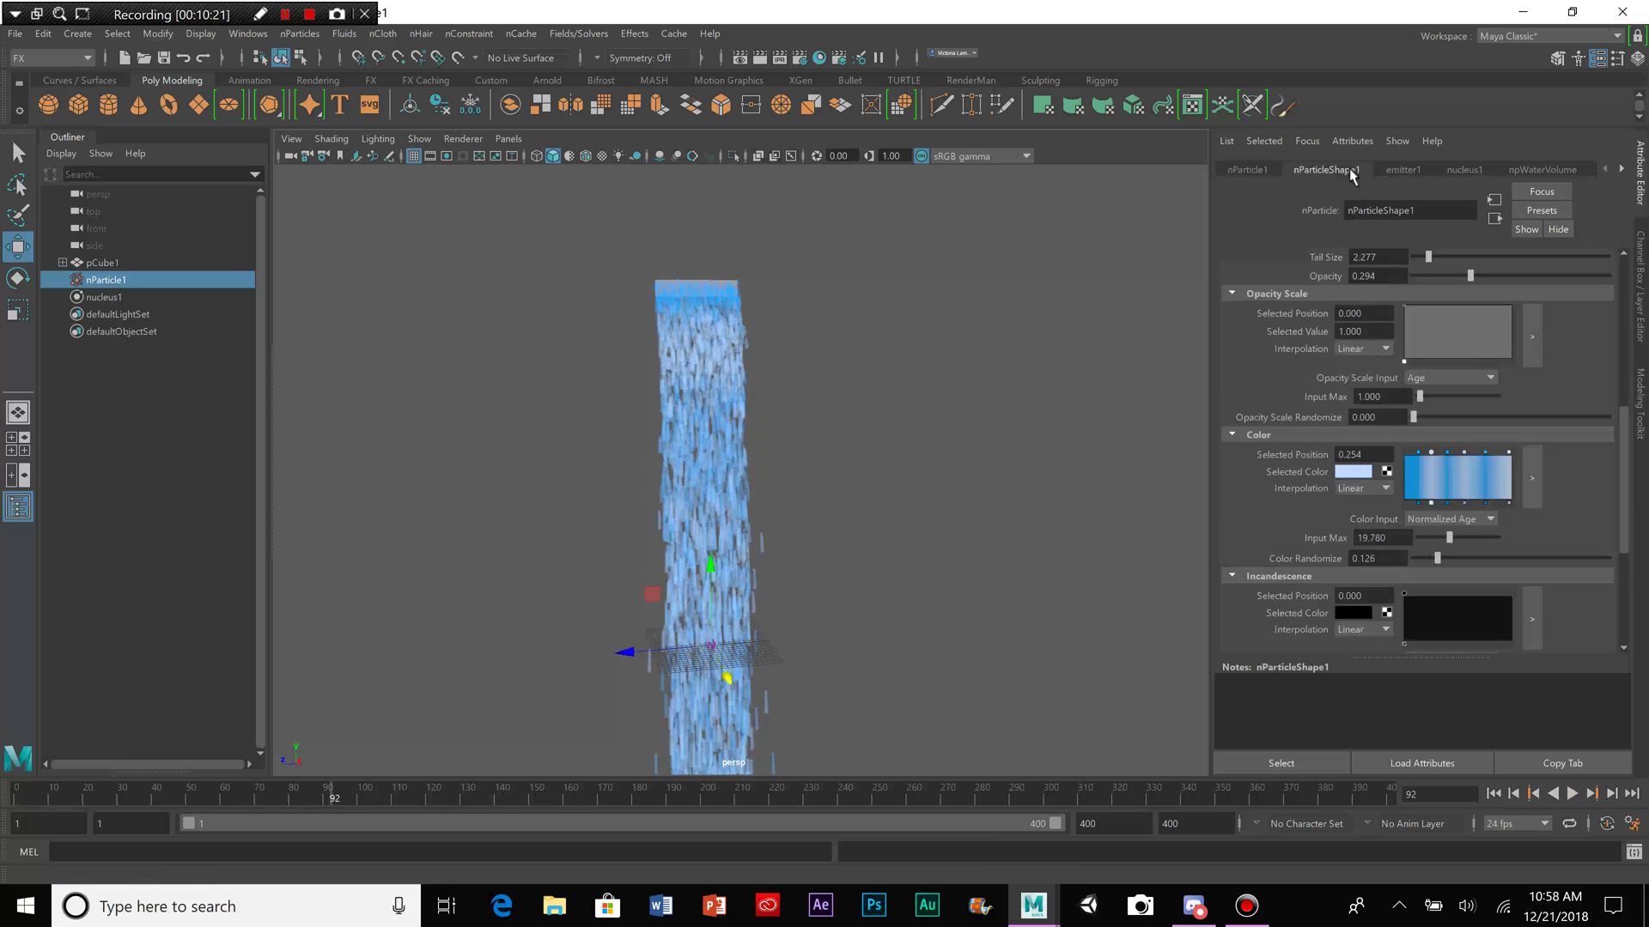
pyautogui.scroll(10, 1276, 350)
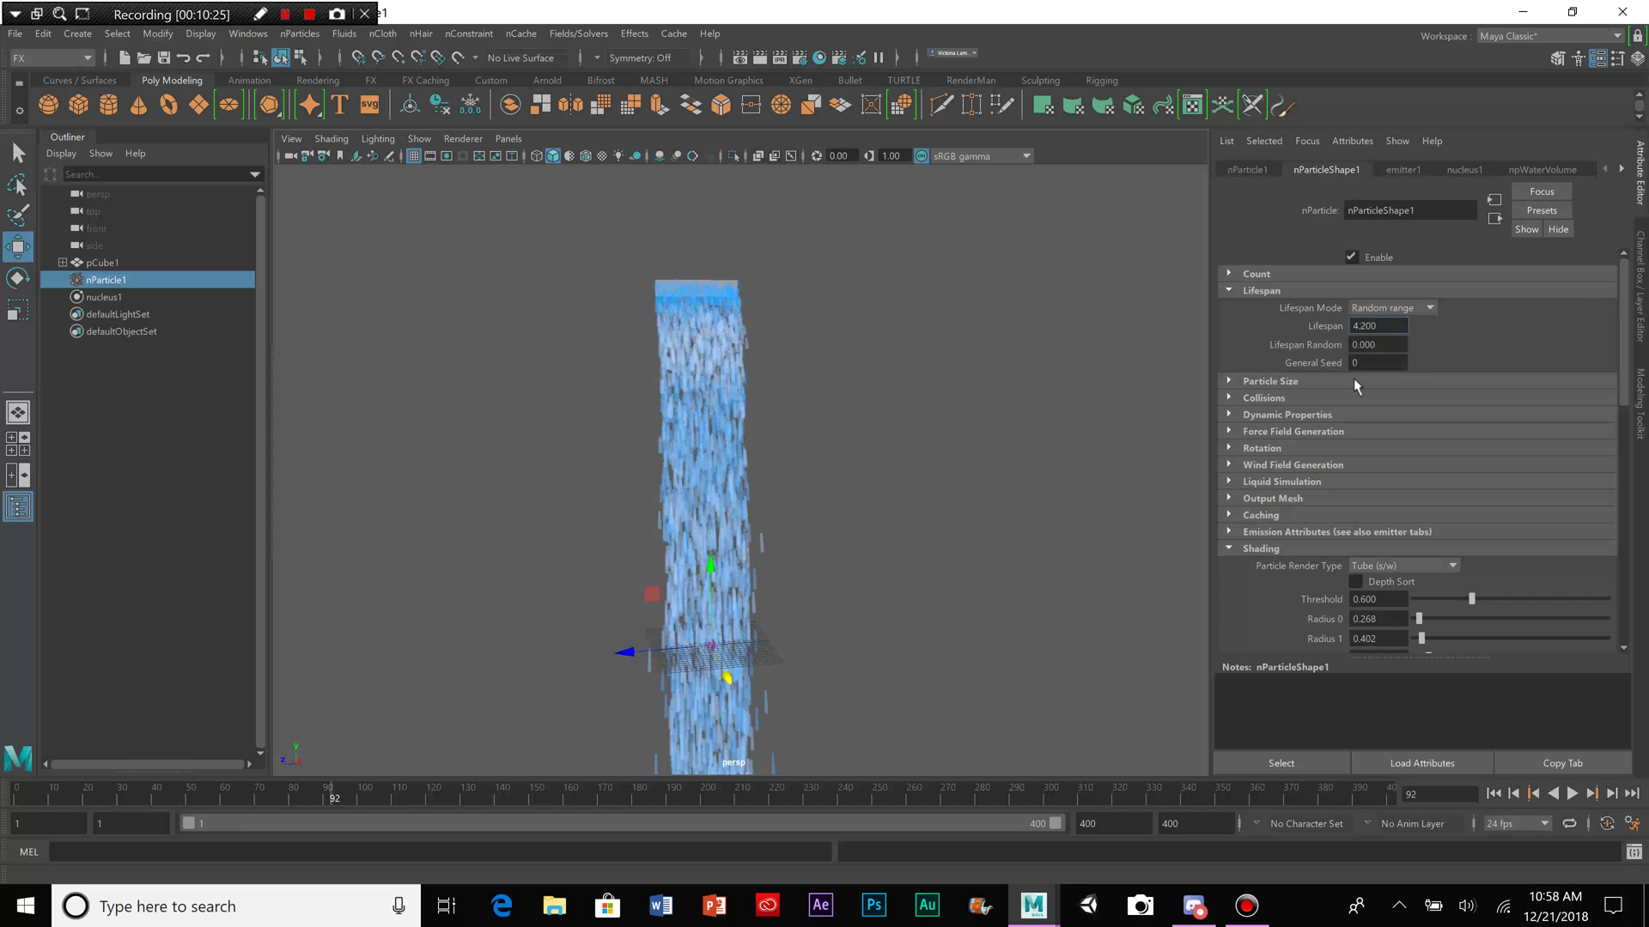
pyautogui.write('2')
pyautogui.press('Return')
# Step: Rewind and replay twice to check the longer waterfall column reaching the grid
pyautogui.click(7, 802)
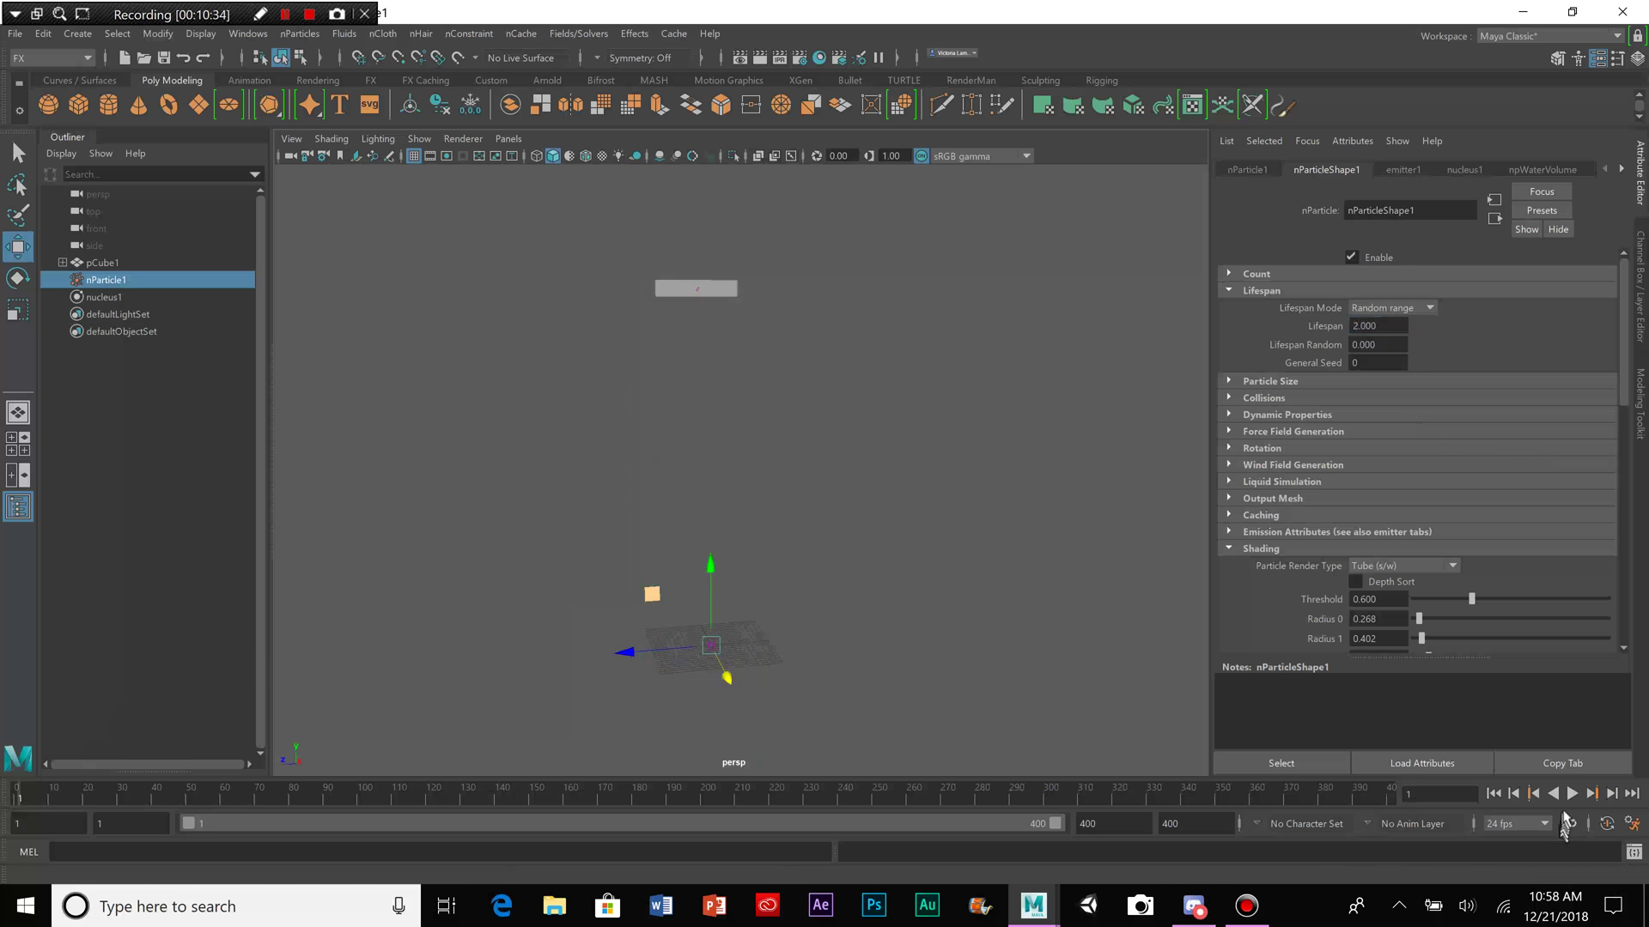
pyautogui.click(1573, 794)
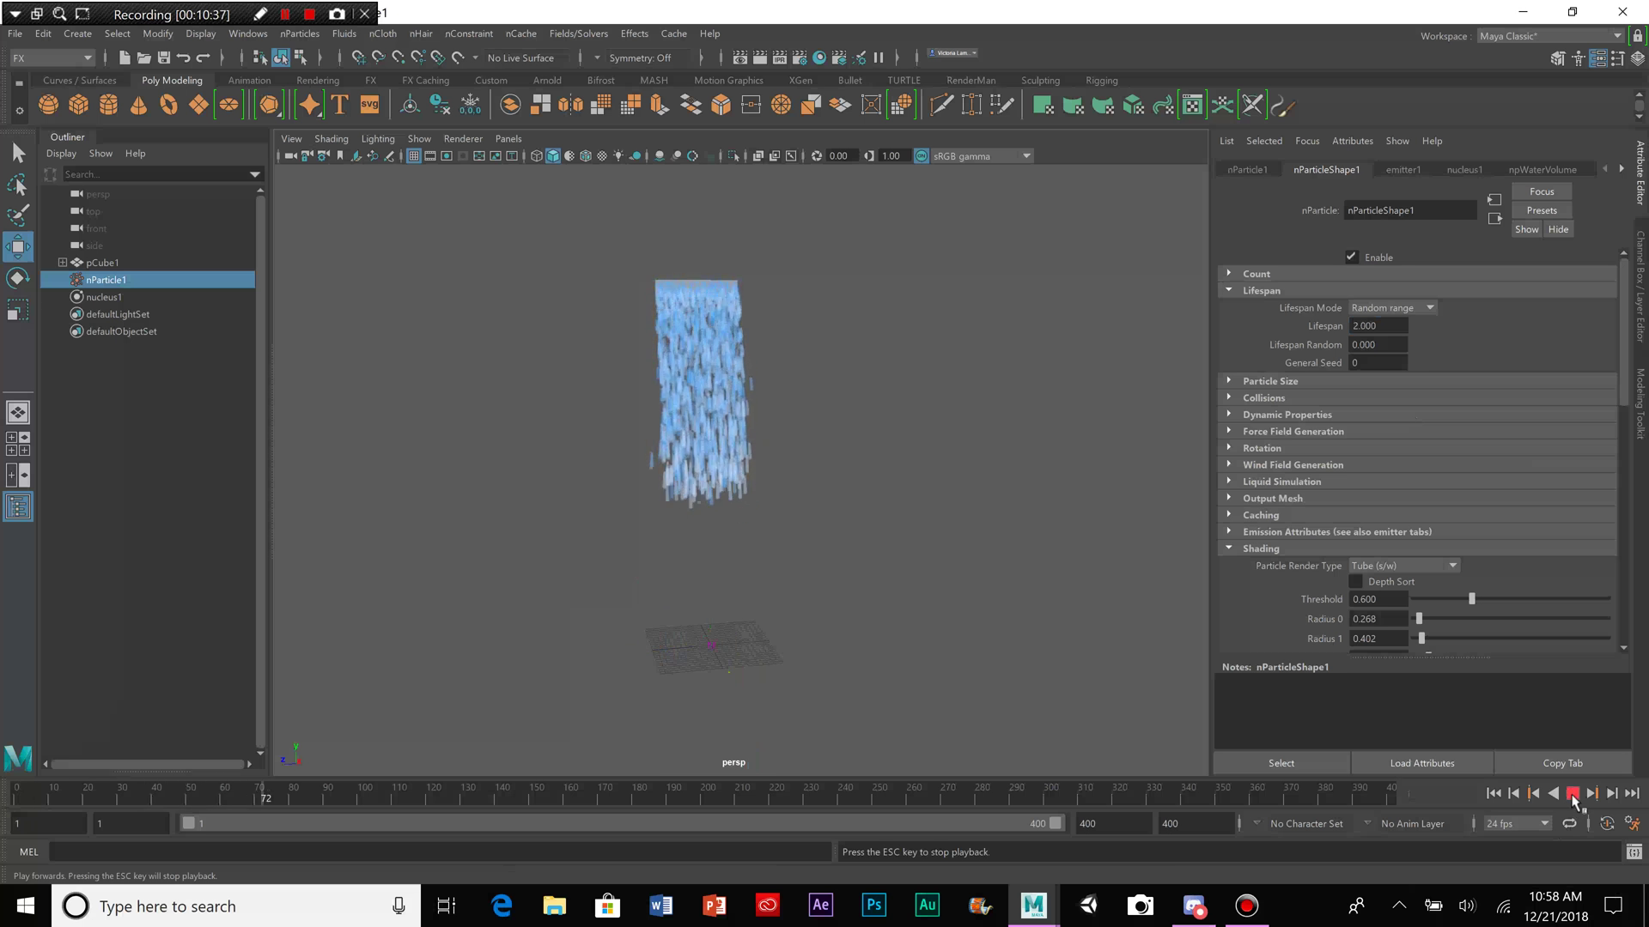
pyautogui.click(1572, 794)
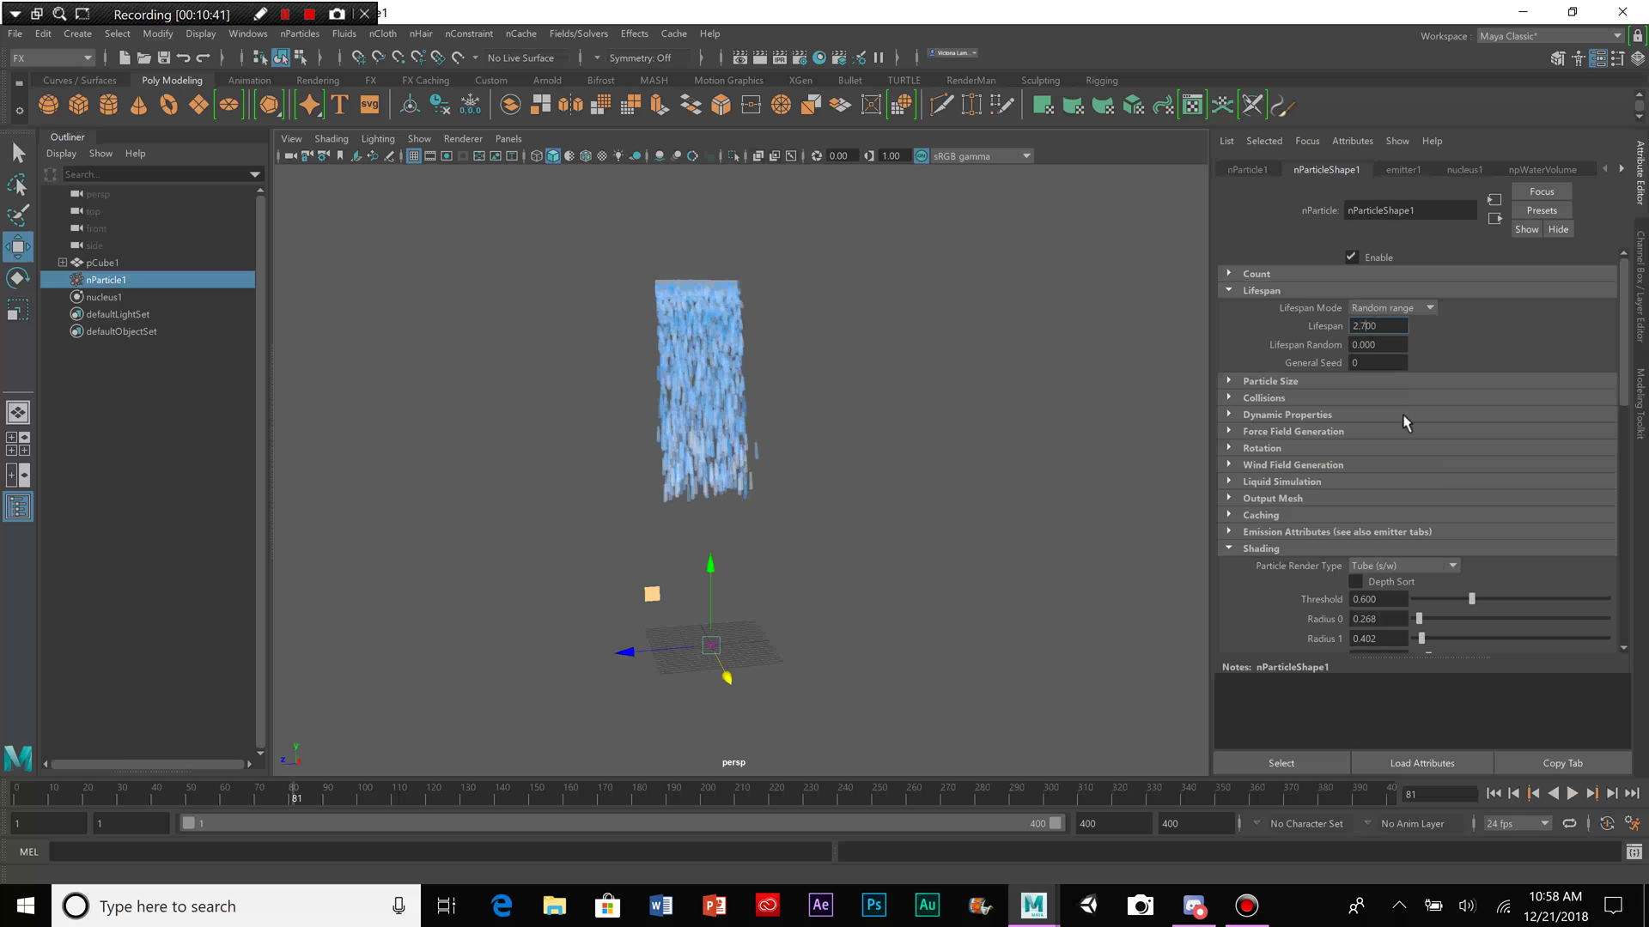
pyautogui.click(12, 803)
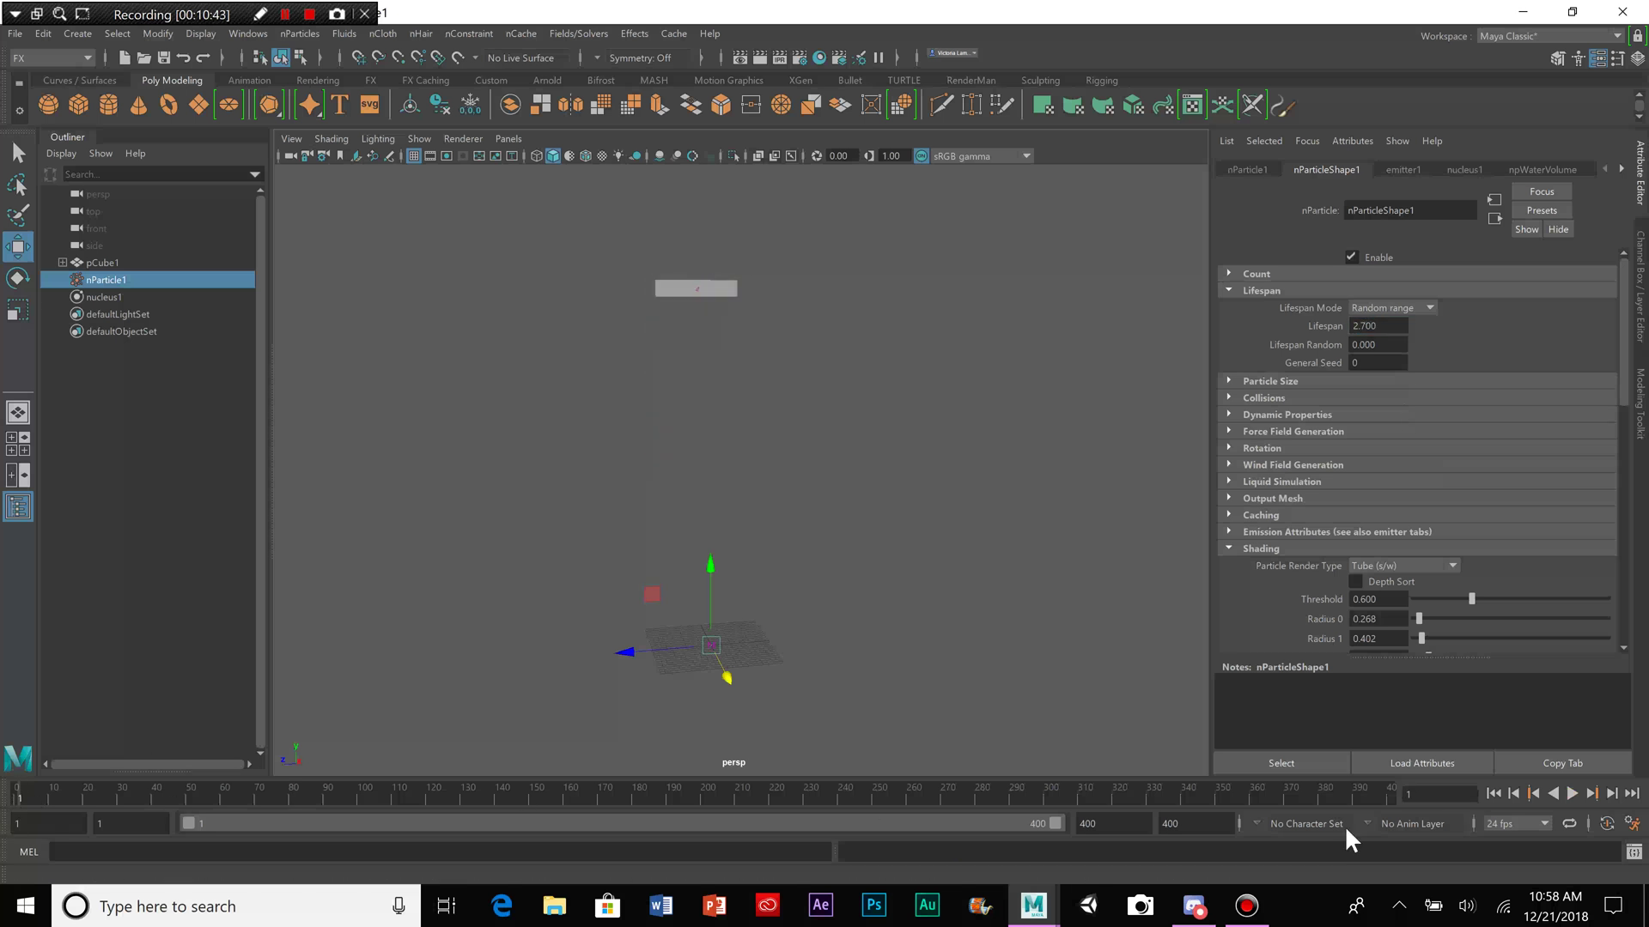
pyautogui.click(1572, 795)
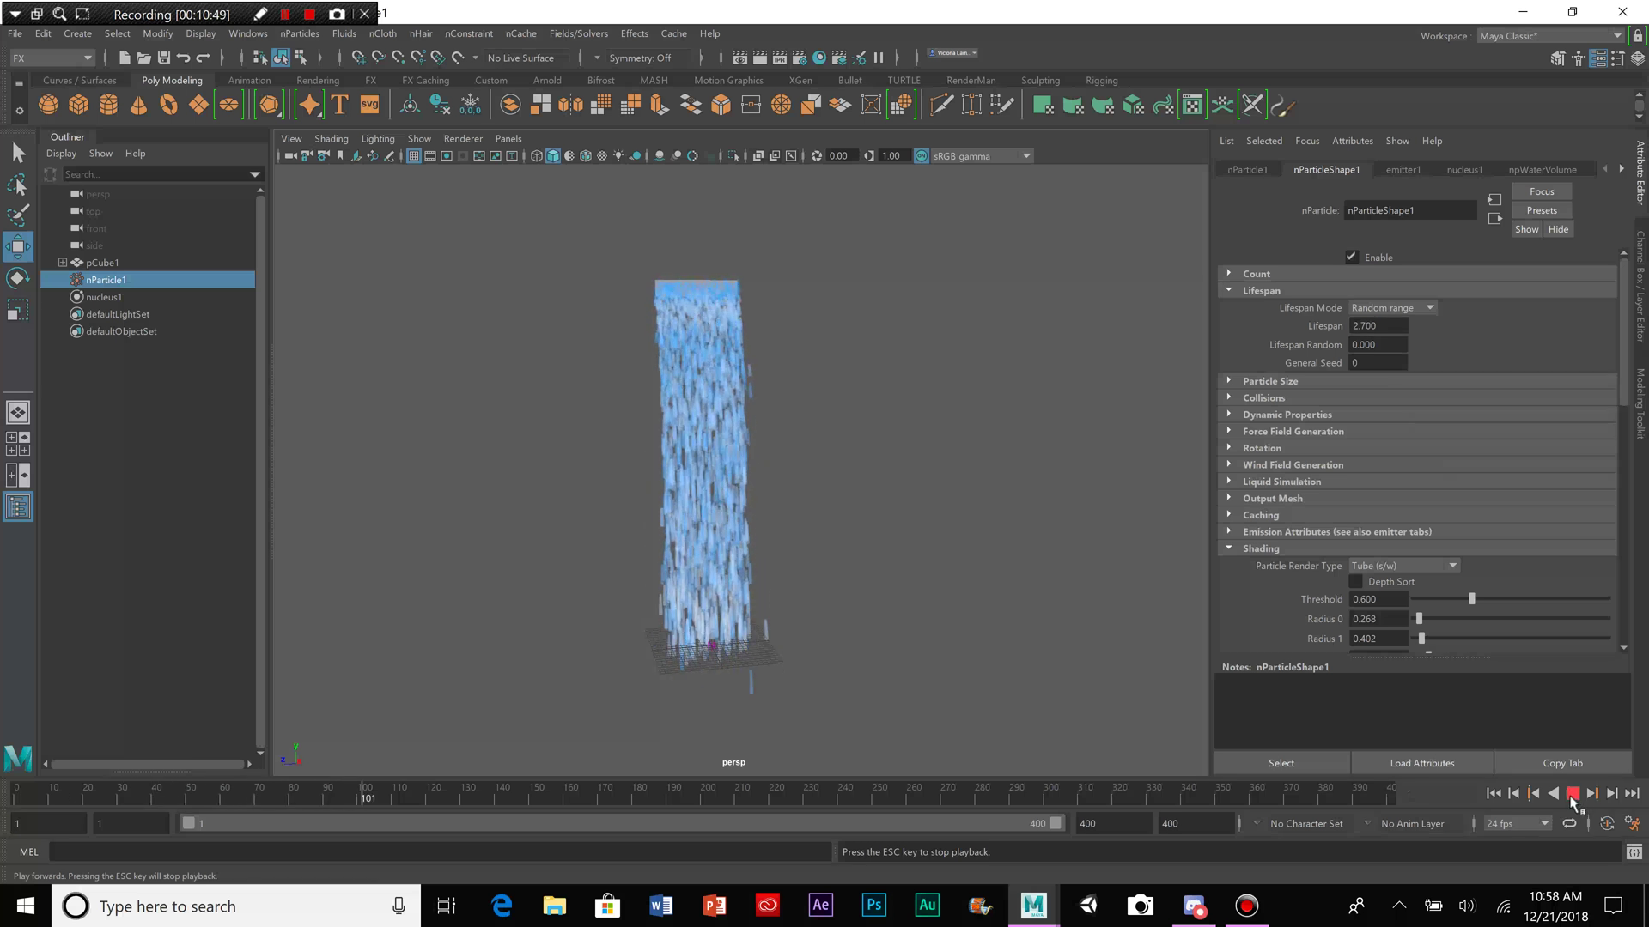
pyautogui.click(1572, 794)
# Step: Drag the emitter1 Rate up to 1200 particles per second
pyautogui.click(1403, 170)
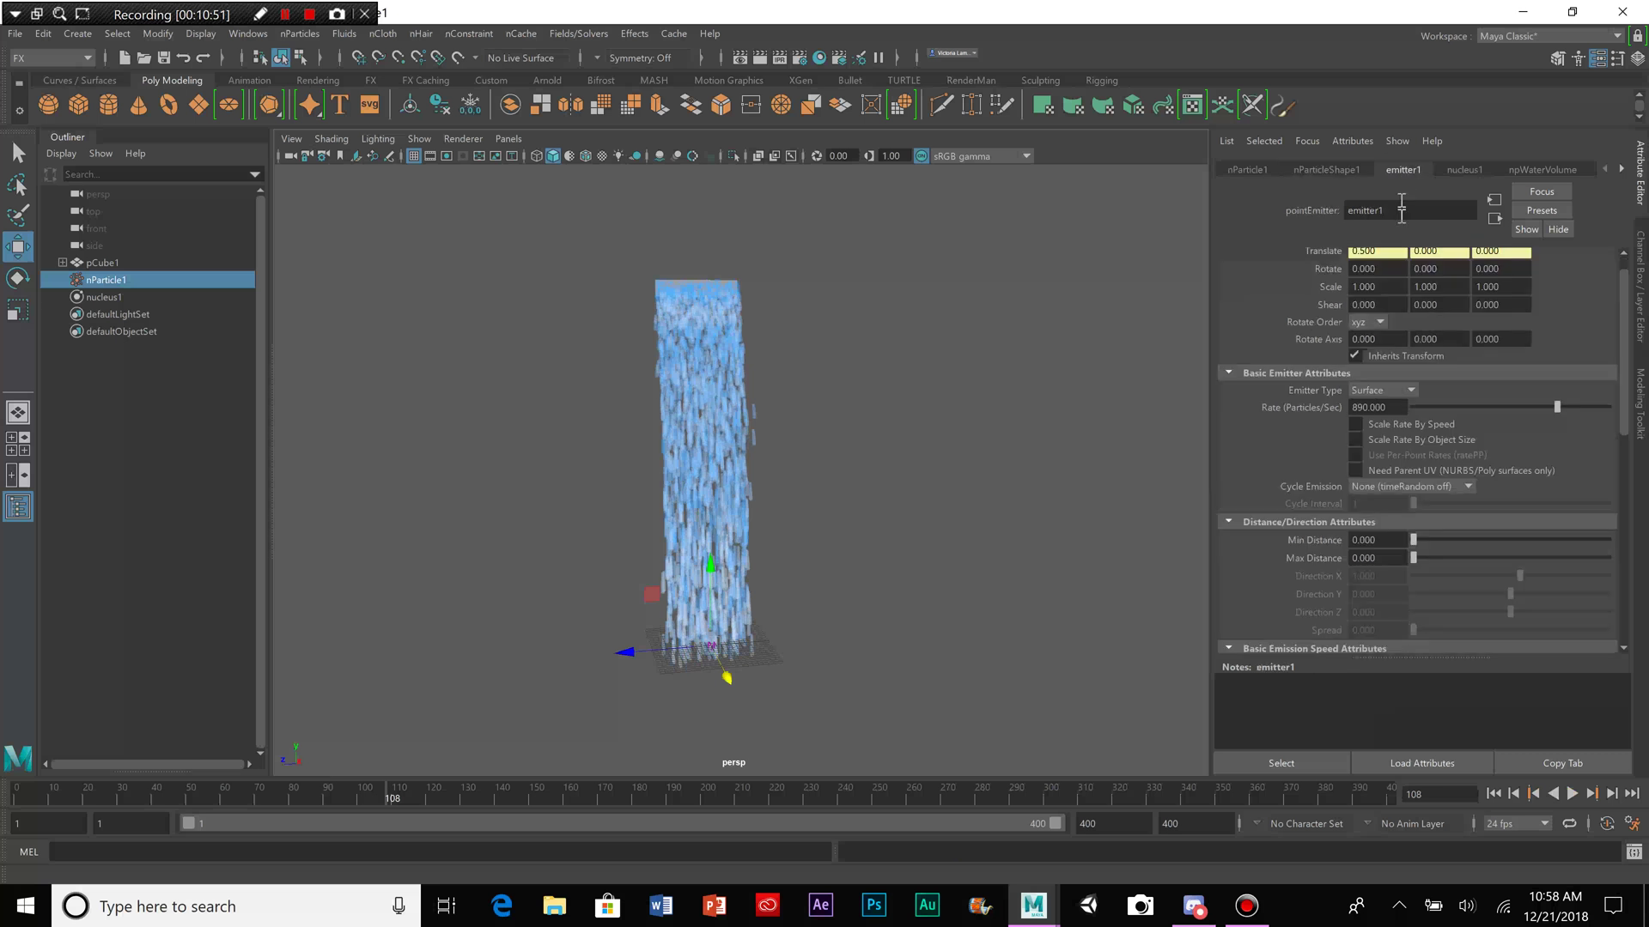
pyautogui.moveTo(1559, 409); pyautogui.dragTo(1609, 407)
pyautogui.scroll(-1, 1391, 481)
pyautogui.scroll(-5, 1320, 461)
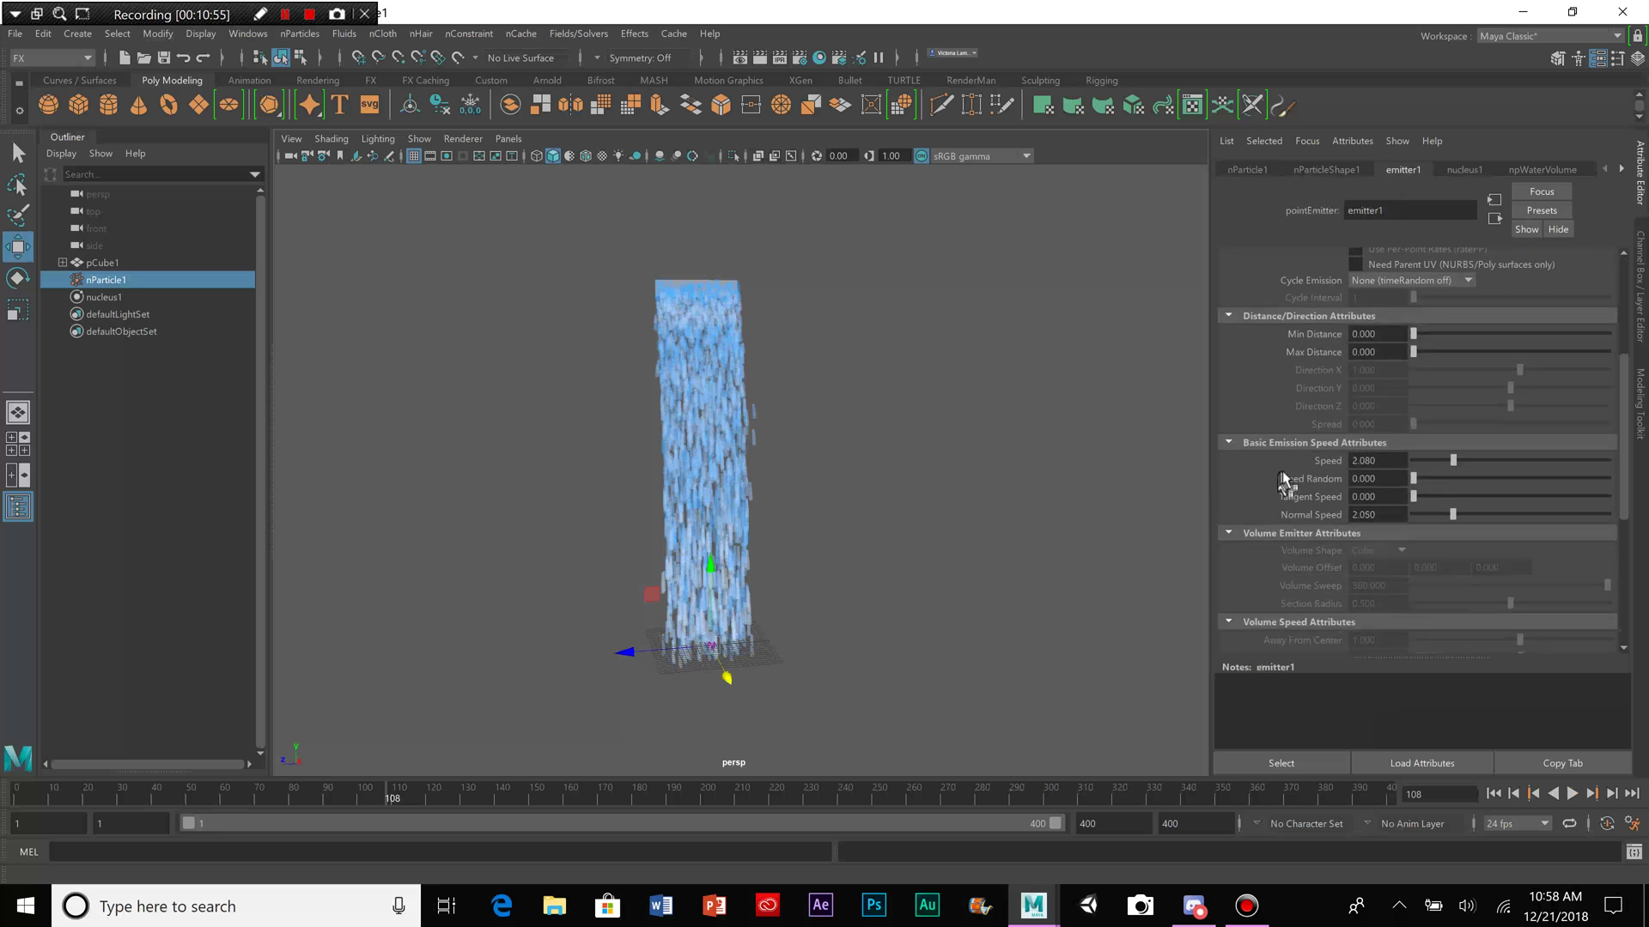
pyautogui.keyDown('alt'); pyautogui.moveTo(1073, 491); pyautogui.dragTo(923, 518); pyautogui.keyUp('alt')
# Step: Shift the blue bands on the nParticleShape1 colour ramp, moving the rightmost marker to 0.8
pyautogui.click(1327, 169)
pyautogui.scroll(-8, 1244, 549)
pyautogui.scroll(-2, 1264, 547)
pyautogui.click(1532, 443)
pyautogui.moveTo(1290, 270); pyautogui.dragTo(1239, 270)
pyautogui.moveTo(1407, 271)
pyautogui.mouseDown()
pyautogui.moveTo(1285, 280)
pyautogui.moveTo(1315, 294)
pyautogui.mouseUp()
# Step: Replay the waterfall from frame 1 to check the new colours, then close the ramp editor
pyautogui.click(17, 796)
pyautogui.click(1572, 794)
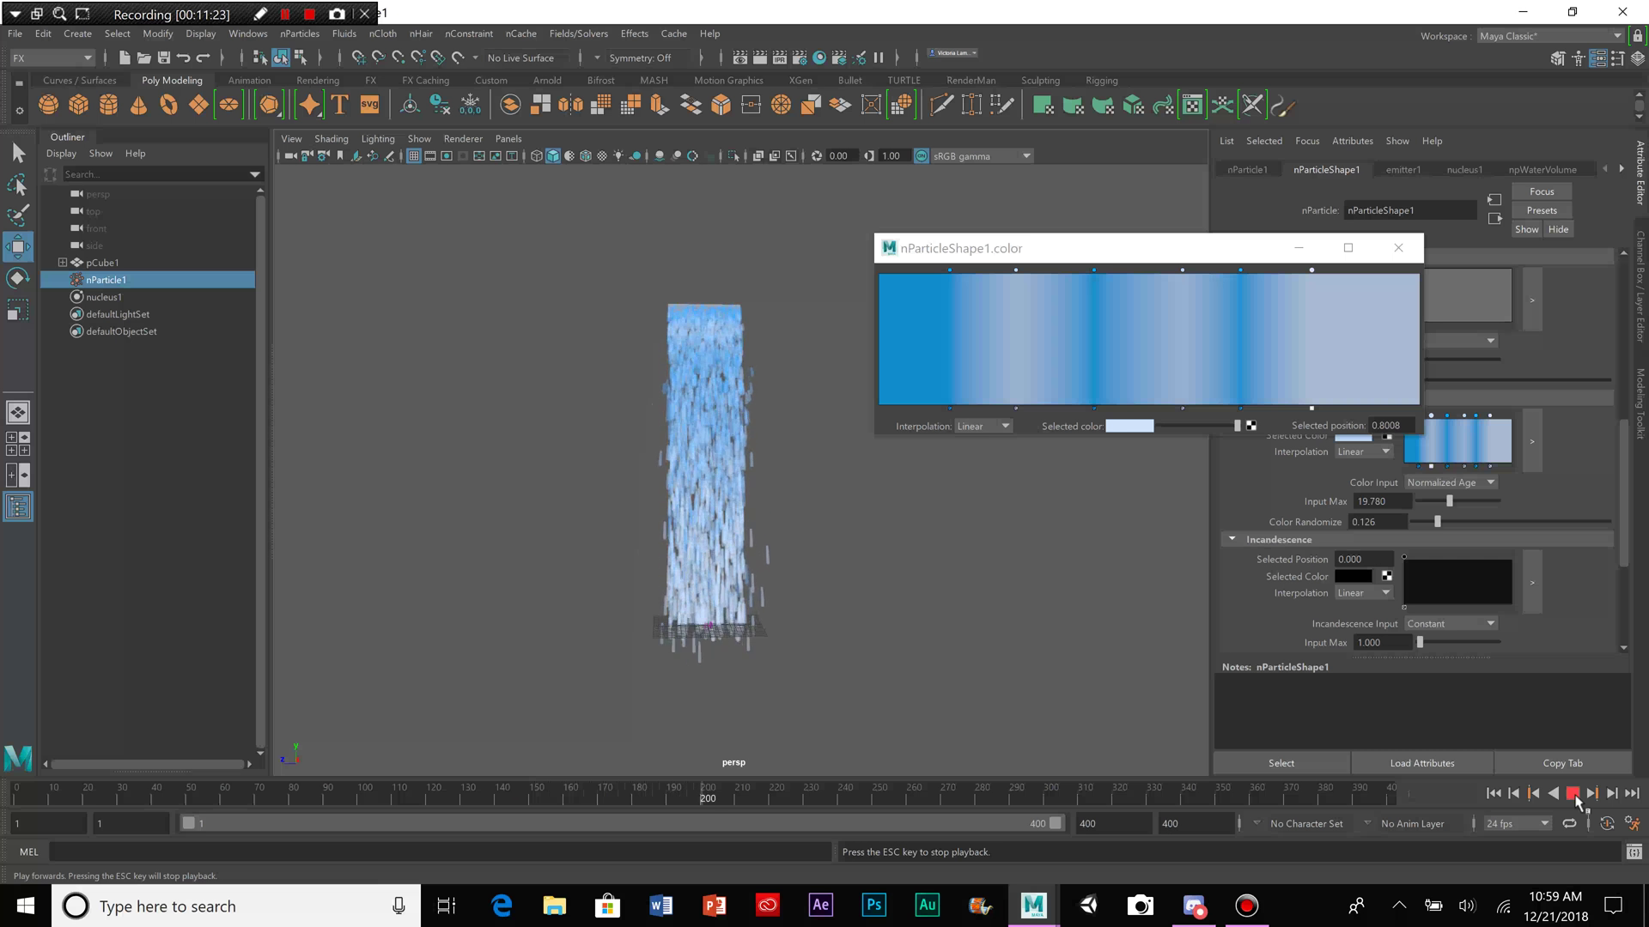
pyautogui.click(1558, 797)
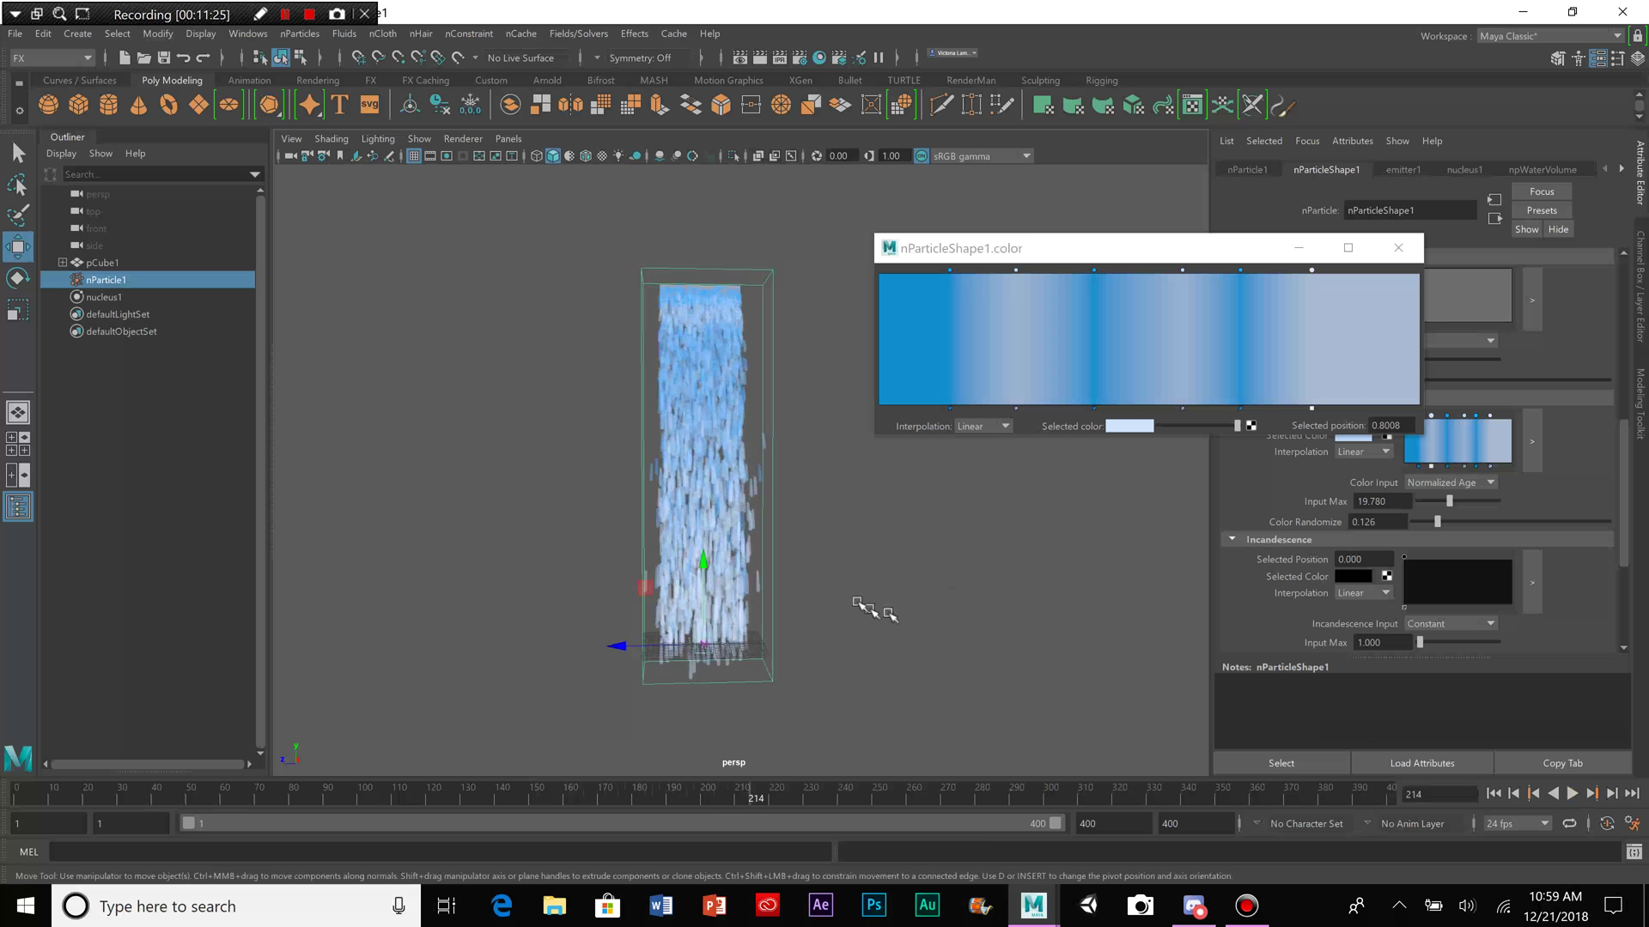
pyautogui.keyDown('alt'); pyautogui.moveTo(832, 585); pyautogui.dragTo(700, 585); pyautogui.keyUp('alt')
pyautogui.click(1397, 249)
# Step: Select the emitter cube pCube1 and scale it vertically
pyautogui.press('f')
pyautogui.keyDown('alt'); pyautogui.moveTo(846, 394); pyautogui.dragTo(864, 430); pyautogui.keyUp('alt')
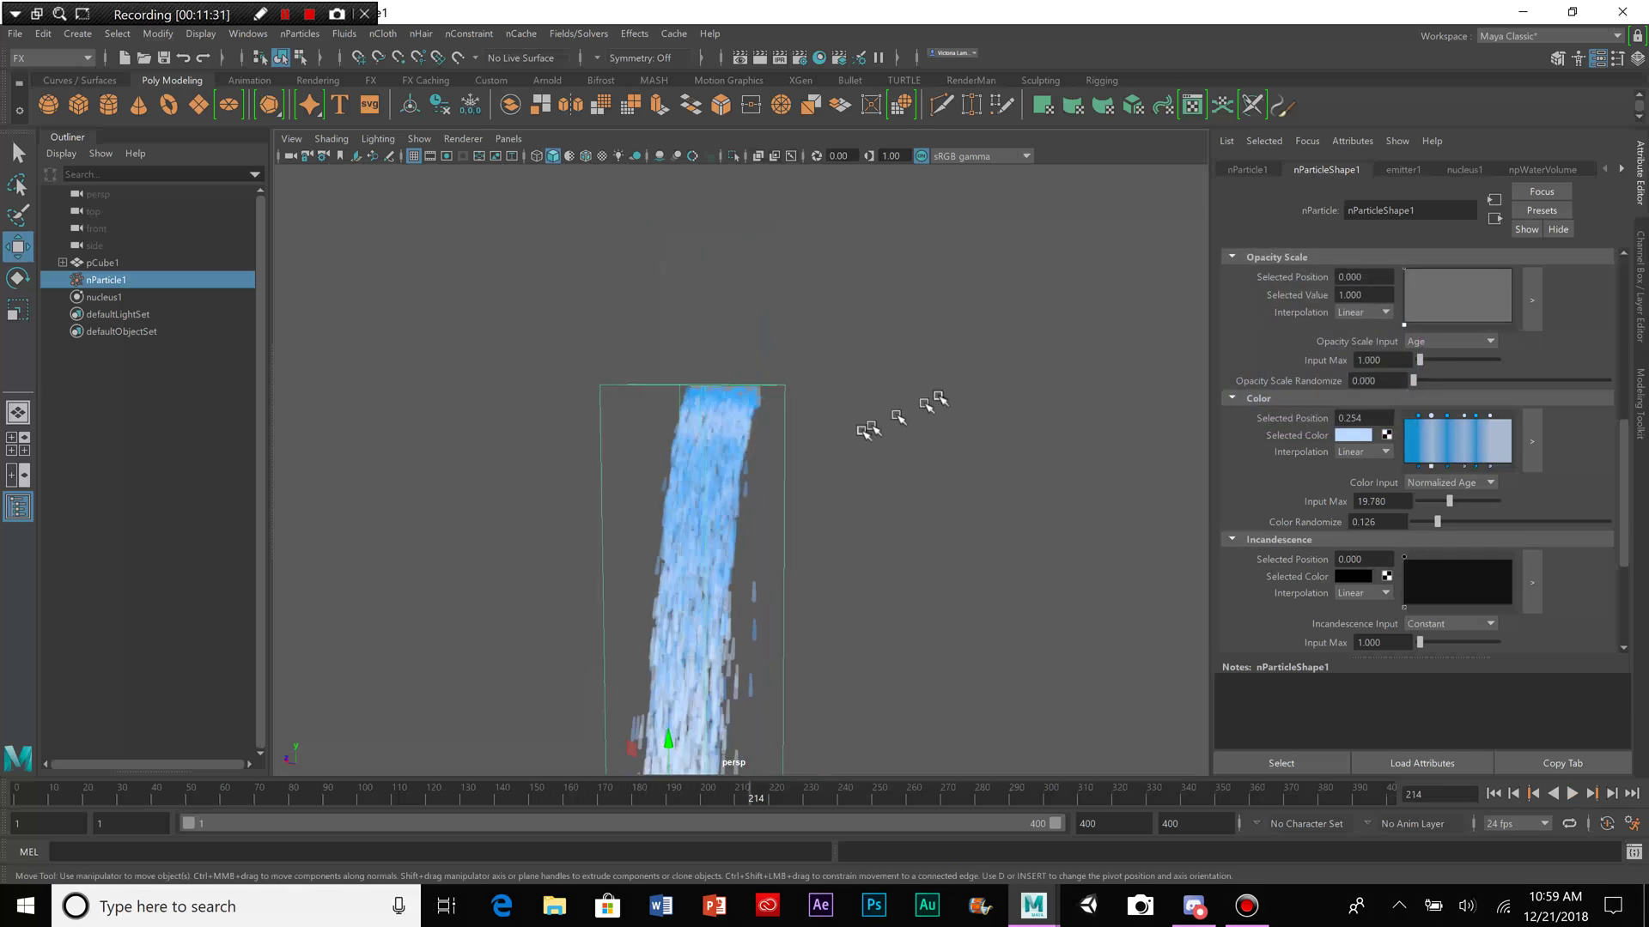
pyautogui.click(163, 262)
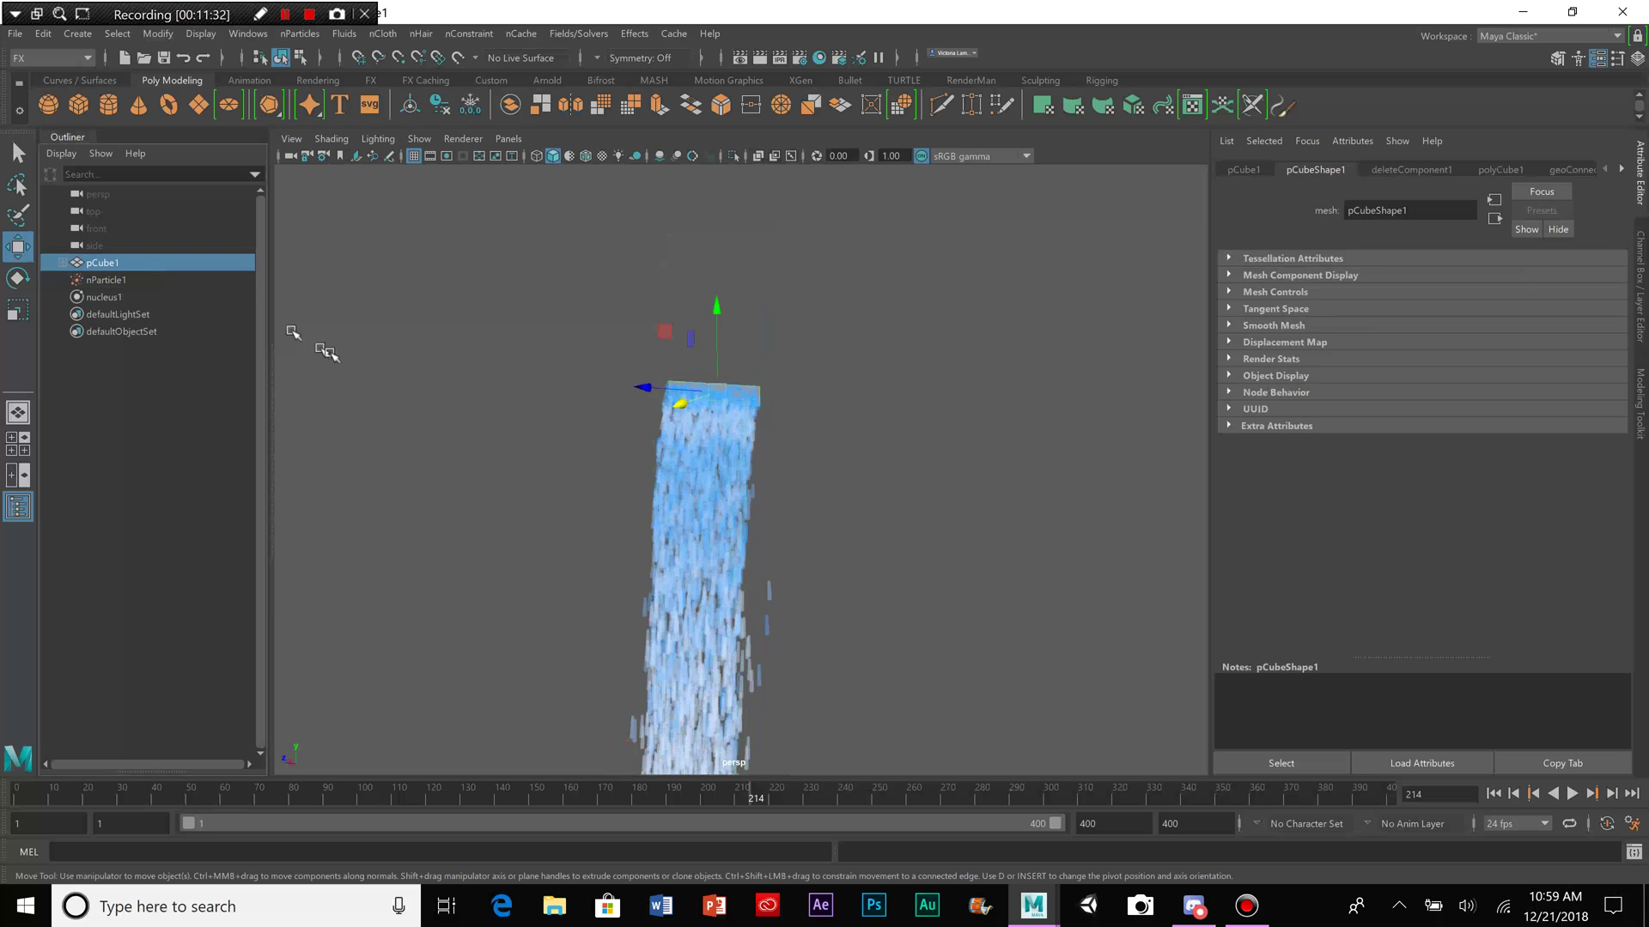
pyautogui.keyDown('alt'); pyautogui.moveTo(357, 361); pyautogui.dragTo(468, 368); pyautogui.keyUp('alt')
pyautogui.click(26, 307)
pyautogui.moveTo(699, 320); pyautogui.dragTo(673, 269)
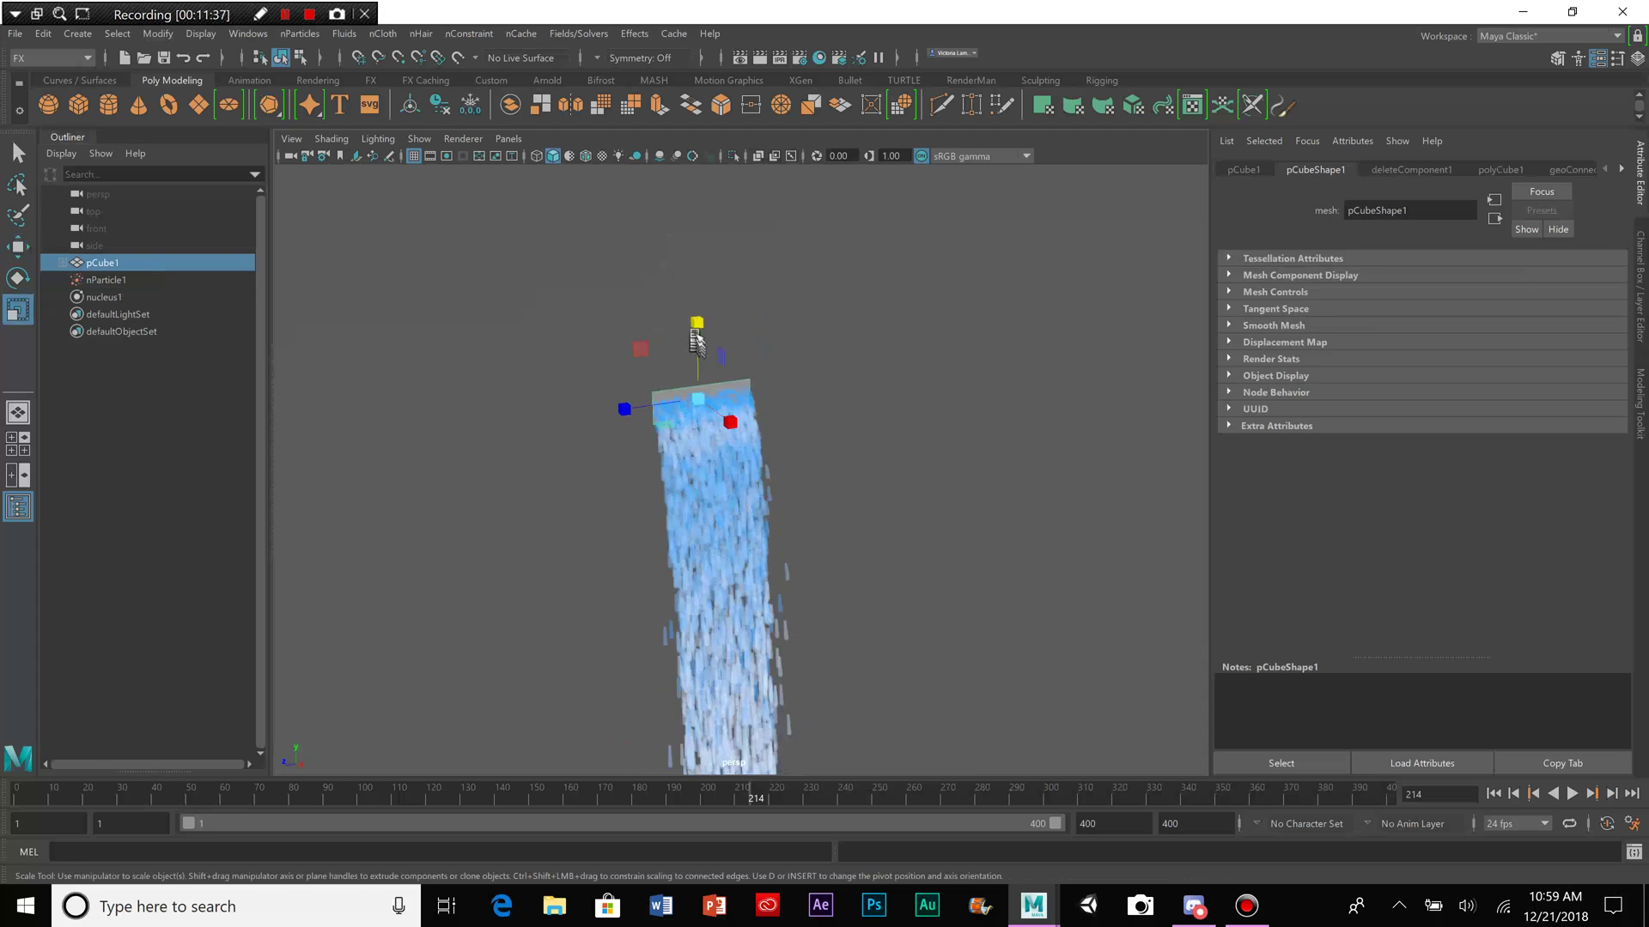
# Step: Replay the simulation from frame 1 to see the rescaled emitter's stream
pyautogui.keyDown('alt'); pyautogui.moveTo(761, 383); pyautogui.dragTo(790, 352); pyautogui.keyUp('alt')
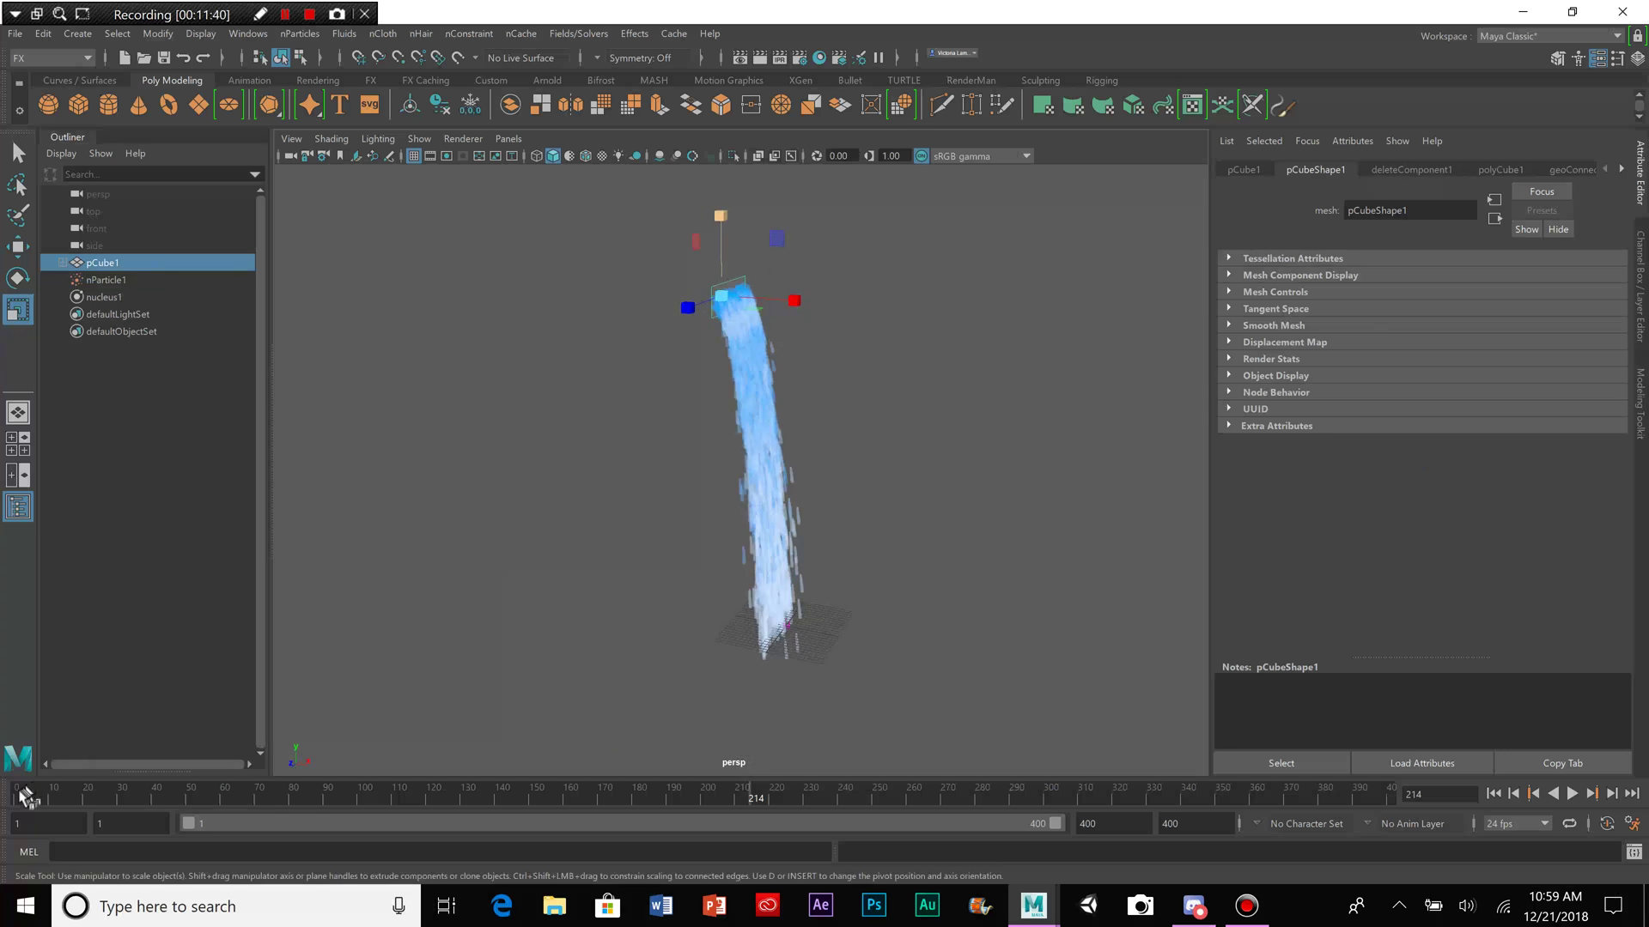
pyautogui.click(19, 796)
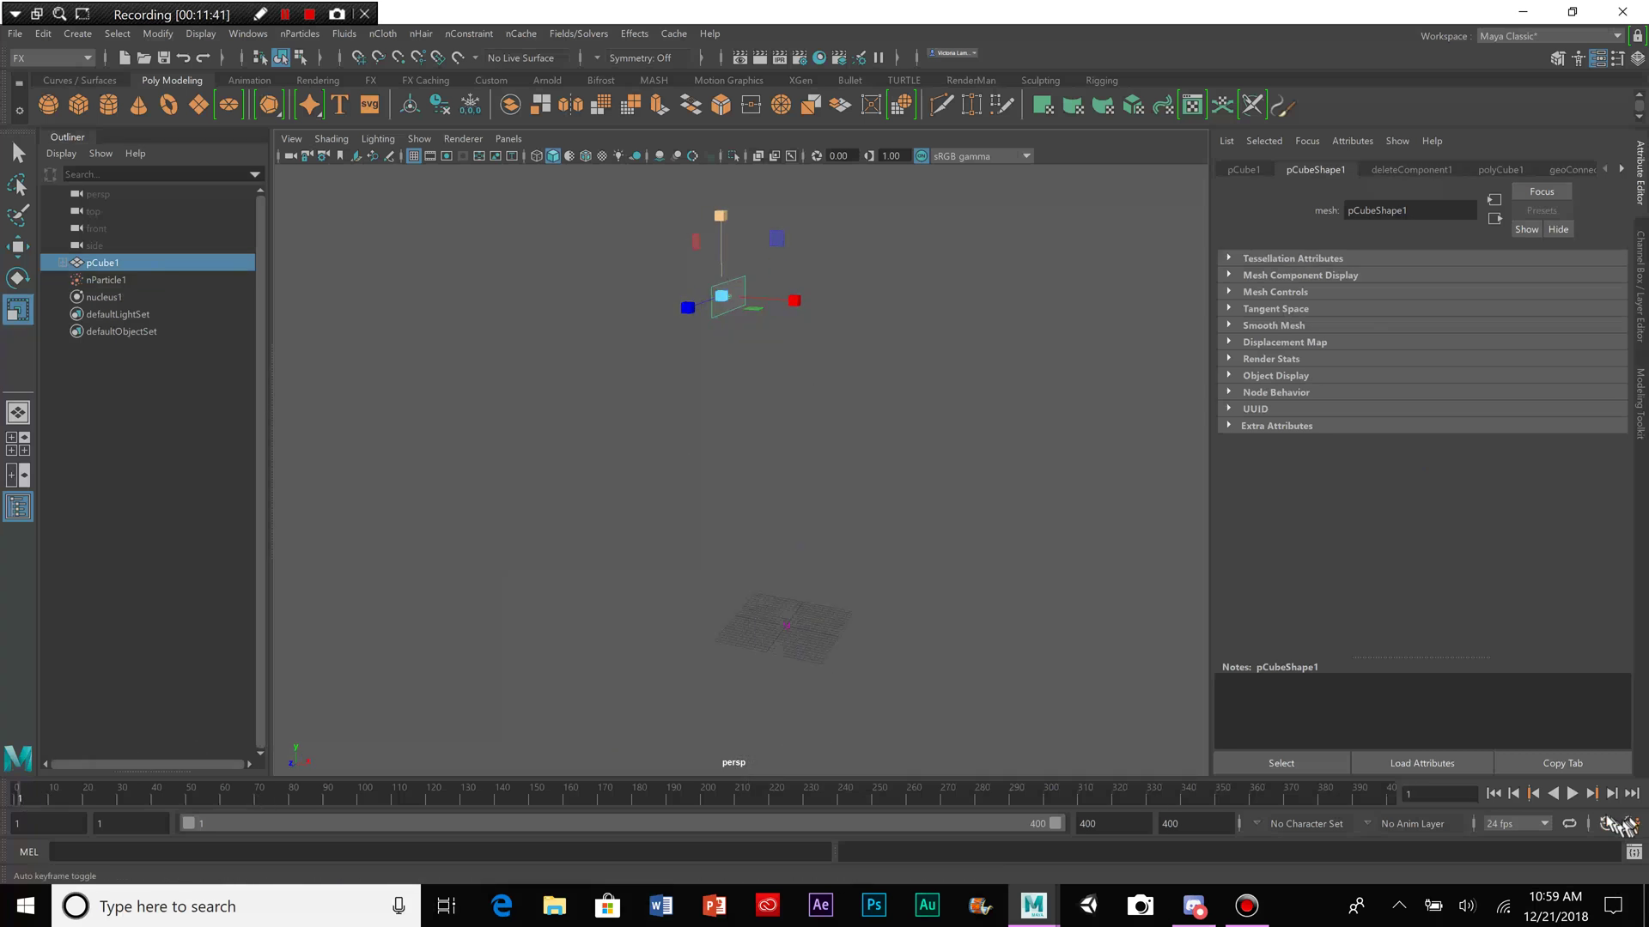
pyautogui.click(1571, 794)
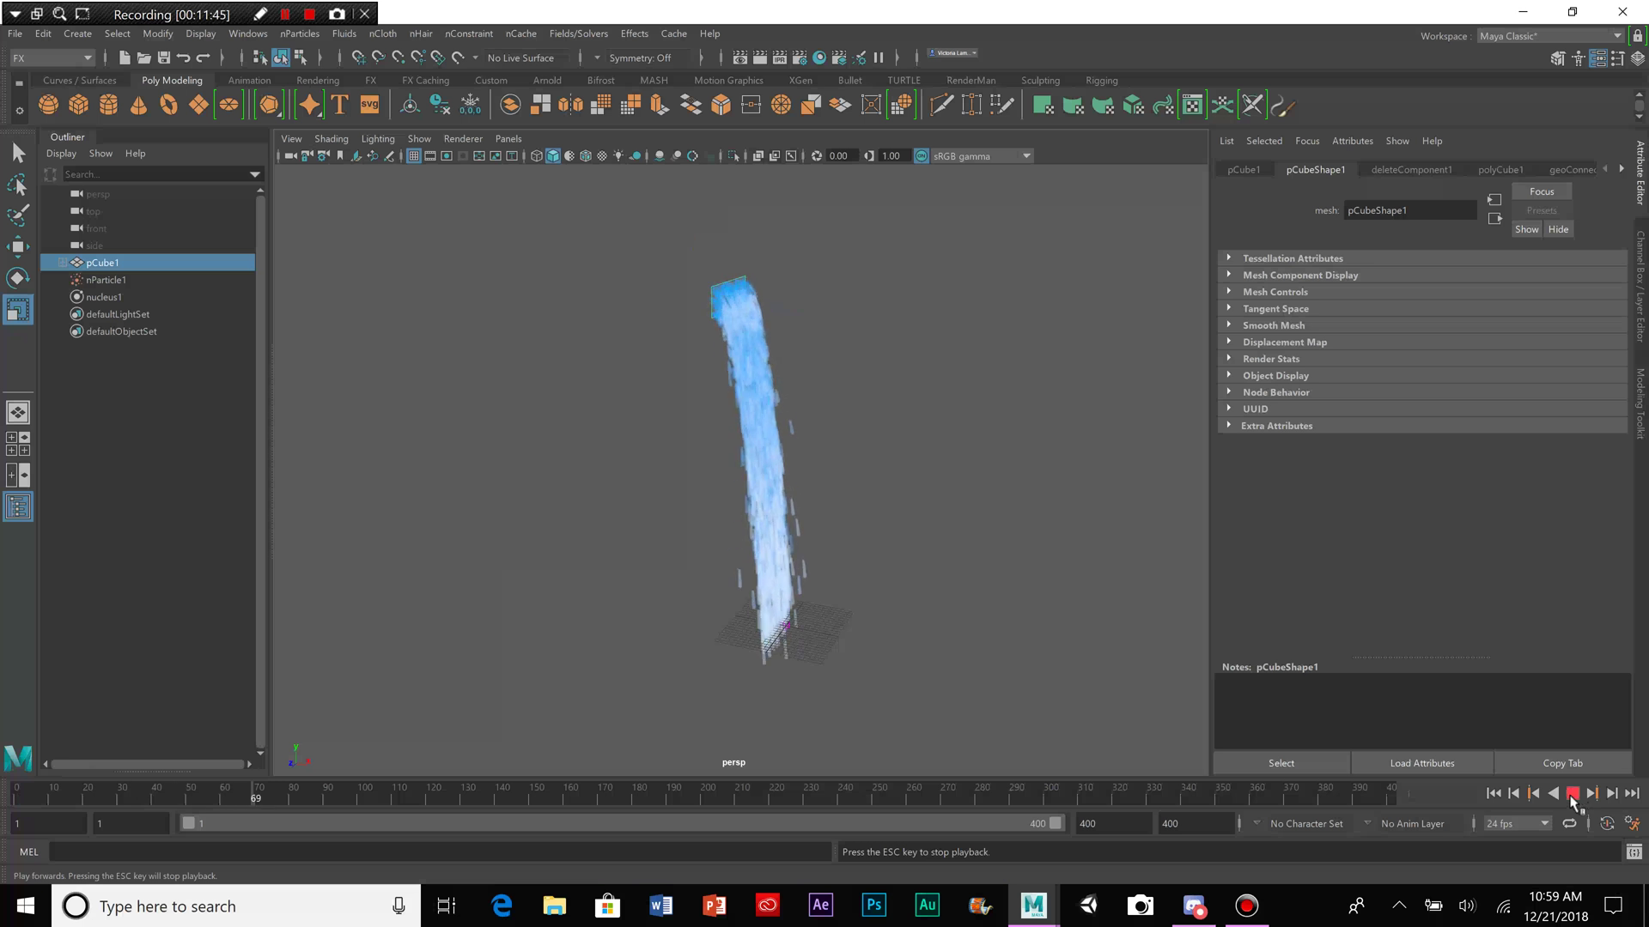
pyautogui.click(1571, 794)
pyautogui.keyDown('alt'); pyautogui.moveTo(954, 633); pyautogui.dragTo(873, 636); pyautogui.keyUp('alt')
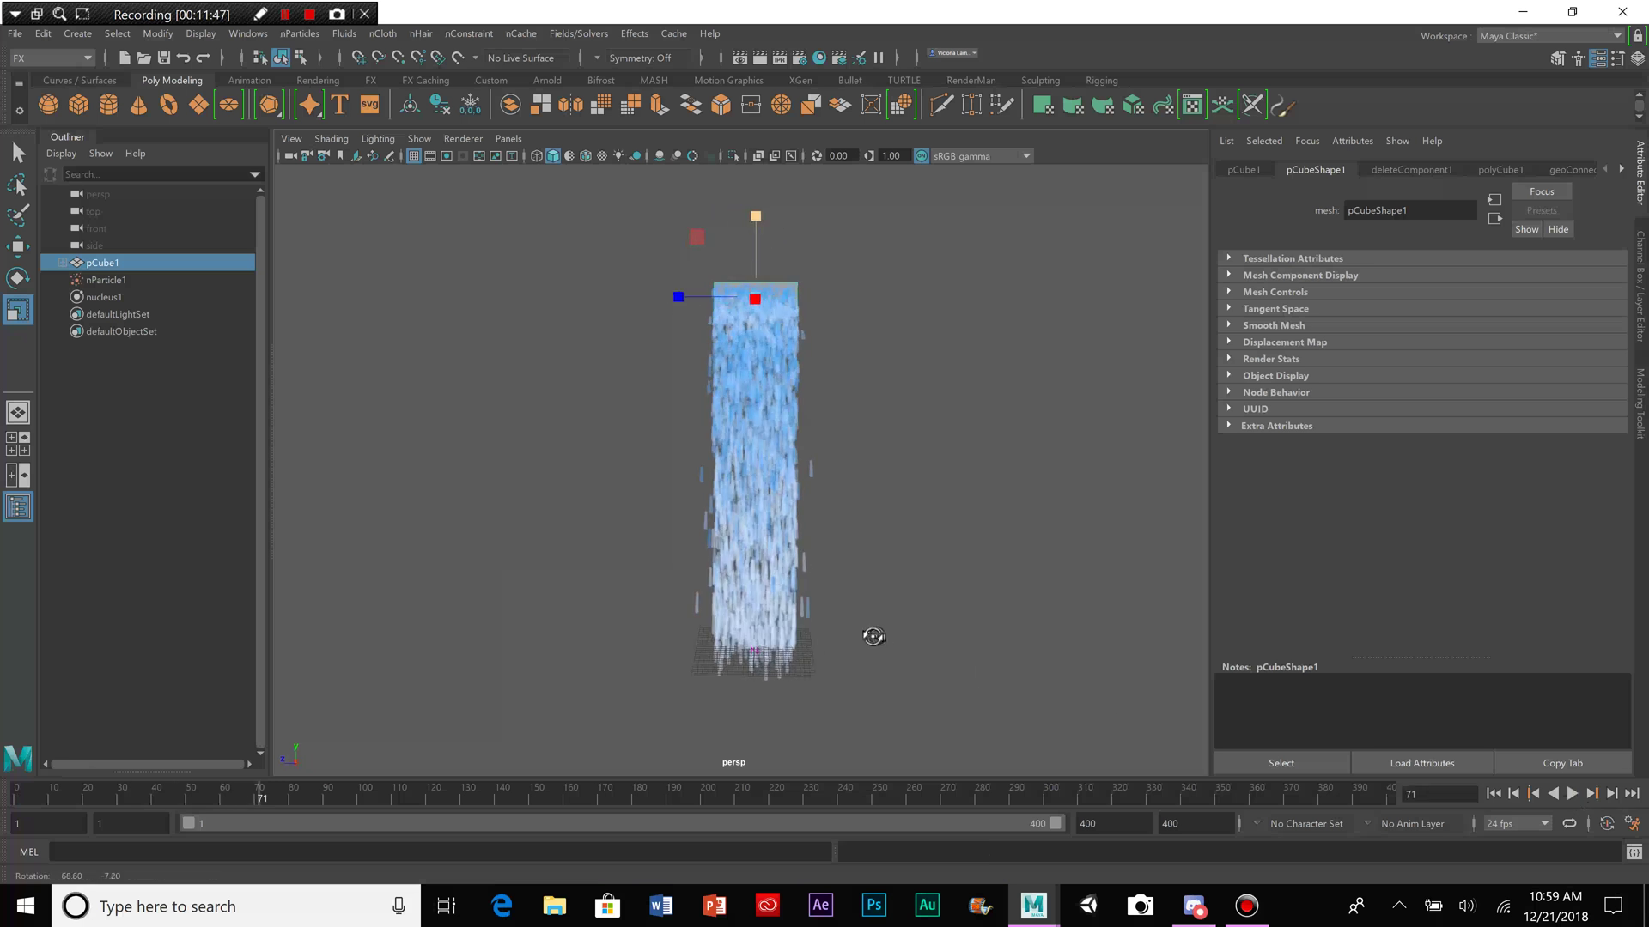
# Step: Select nParticle1 and bring up emitter1's attributes for the speed settings
pyautogui.click(107, 281)
pyautogui.scroll(-3, 1286, 490)
pyautogui.scroll(-2, 1286, 490)
pyautogui.scroll(3, 1343, 248)
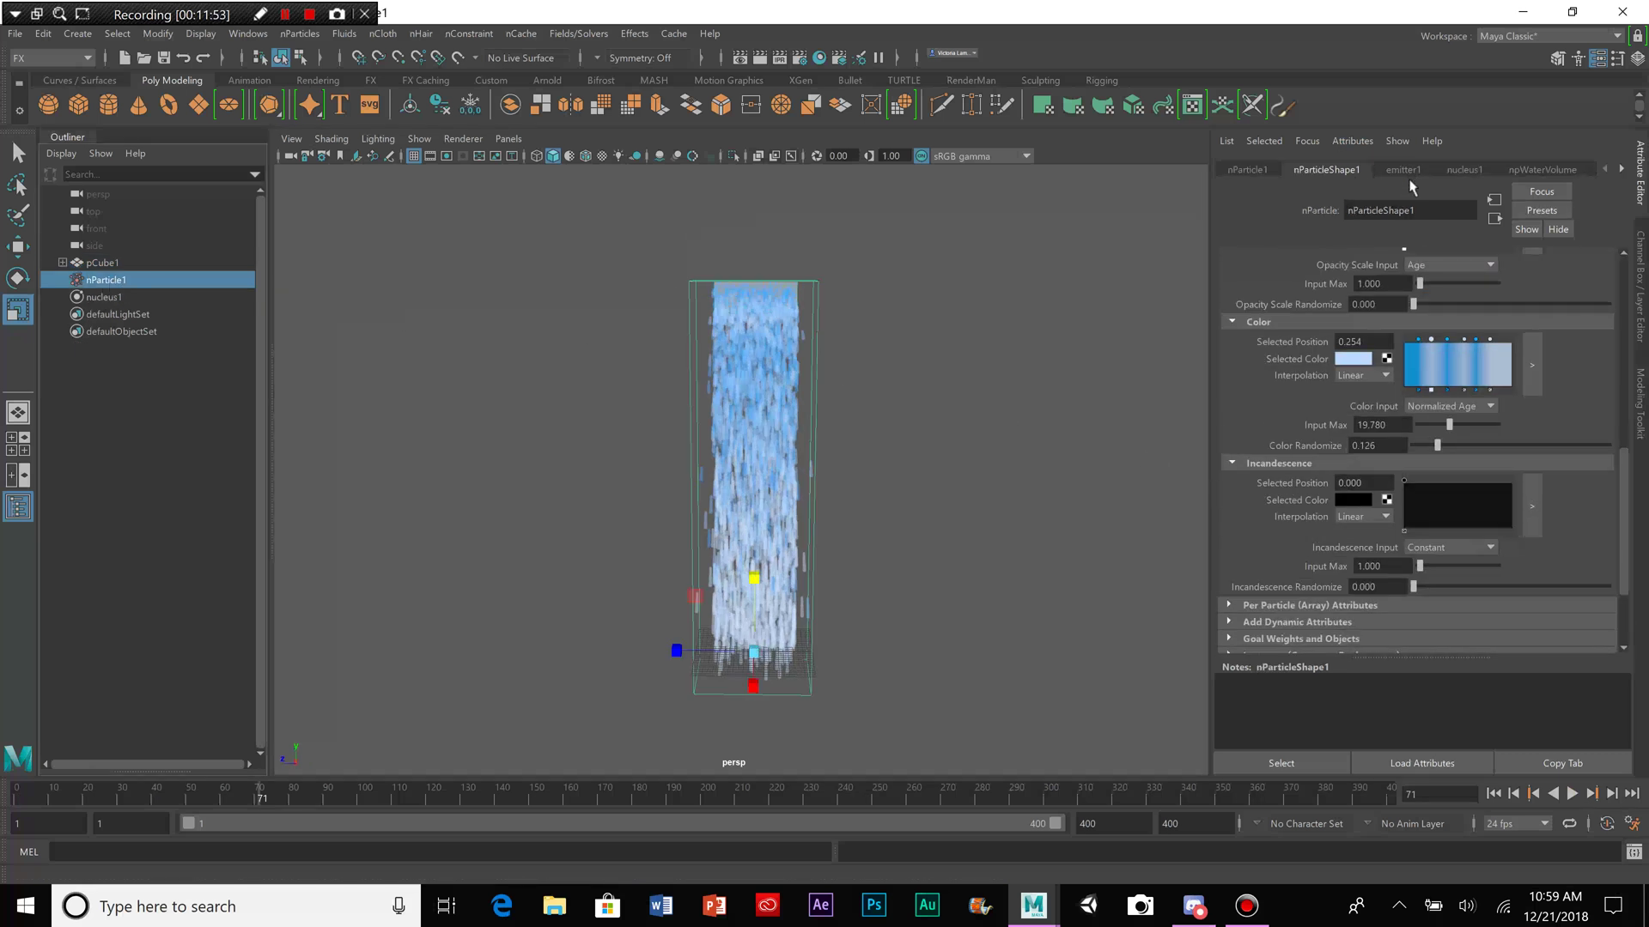
pyautogui.scroll(-3, 1274, 468)
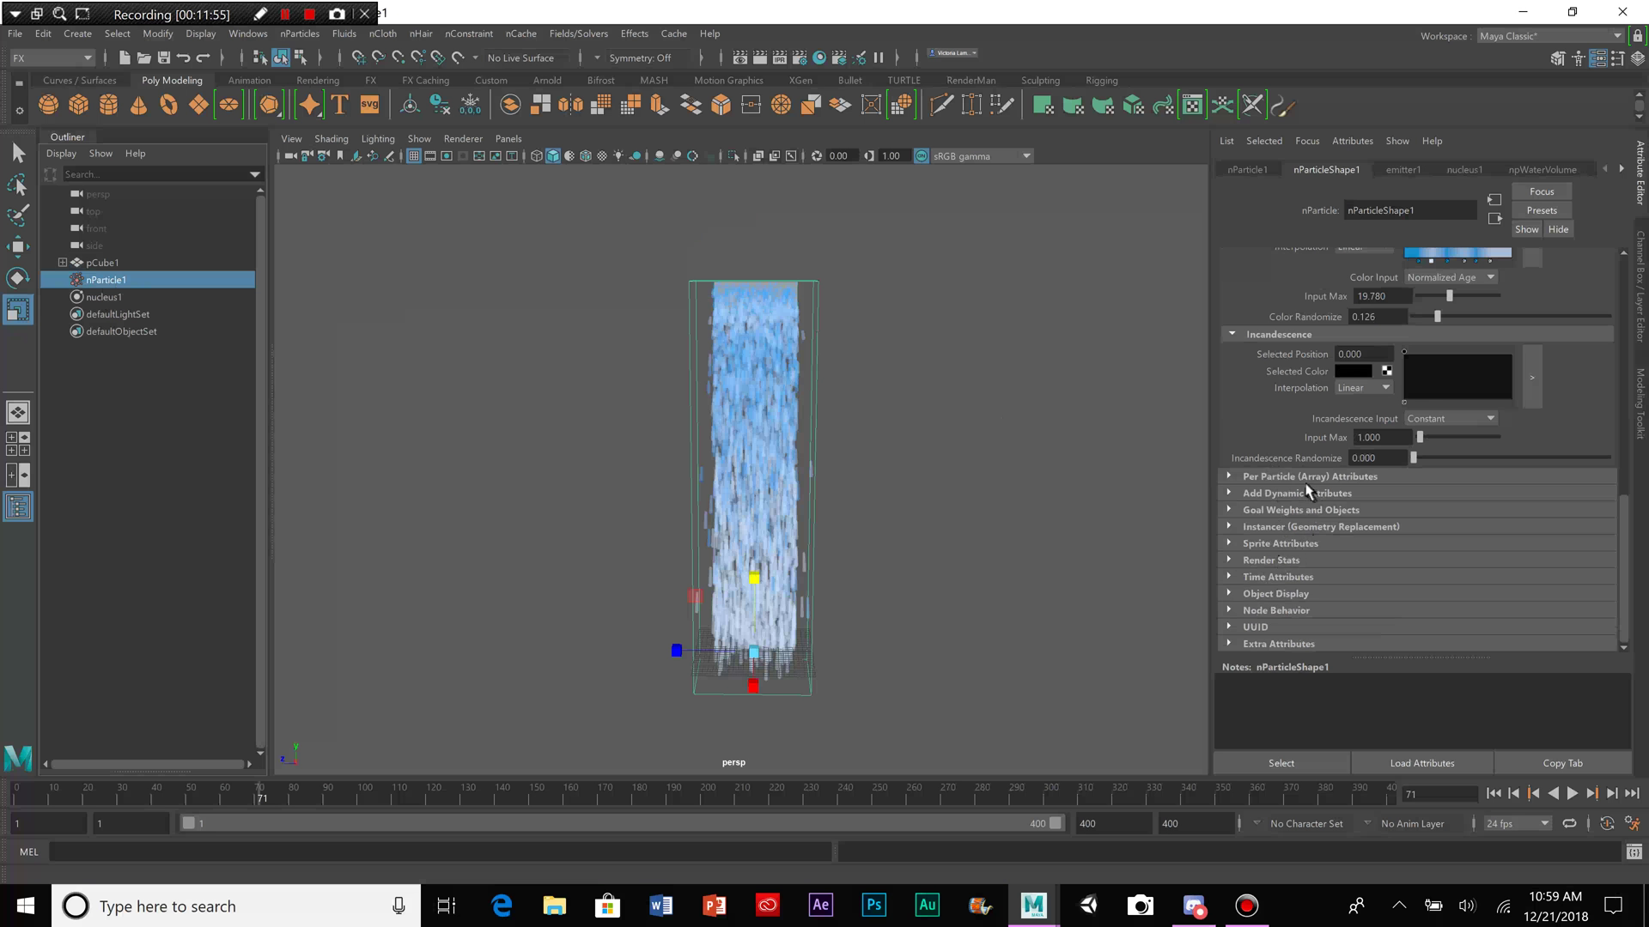
pyautogui.scroll(12, 1306, 485)
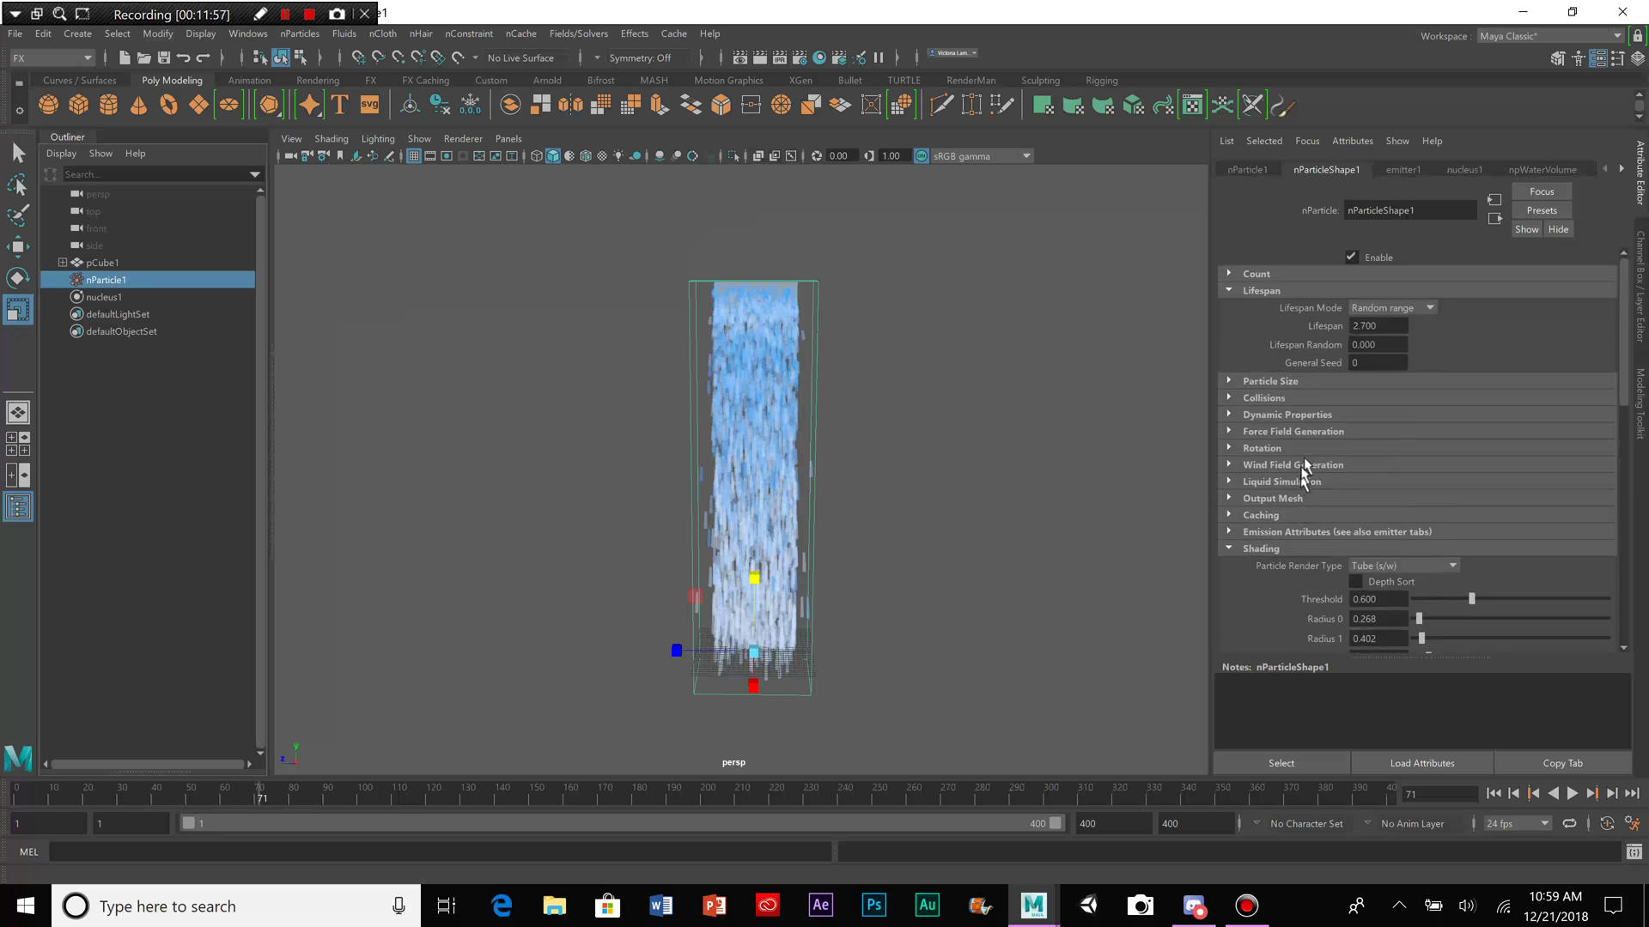
pyautogui.click(1402, 170)
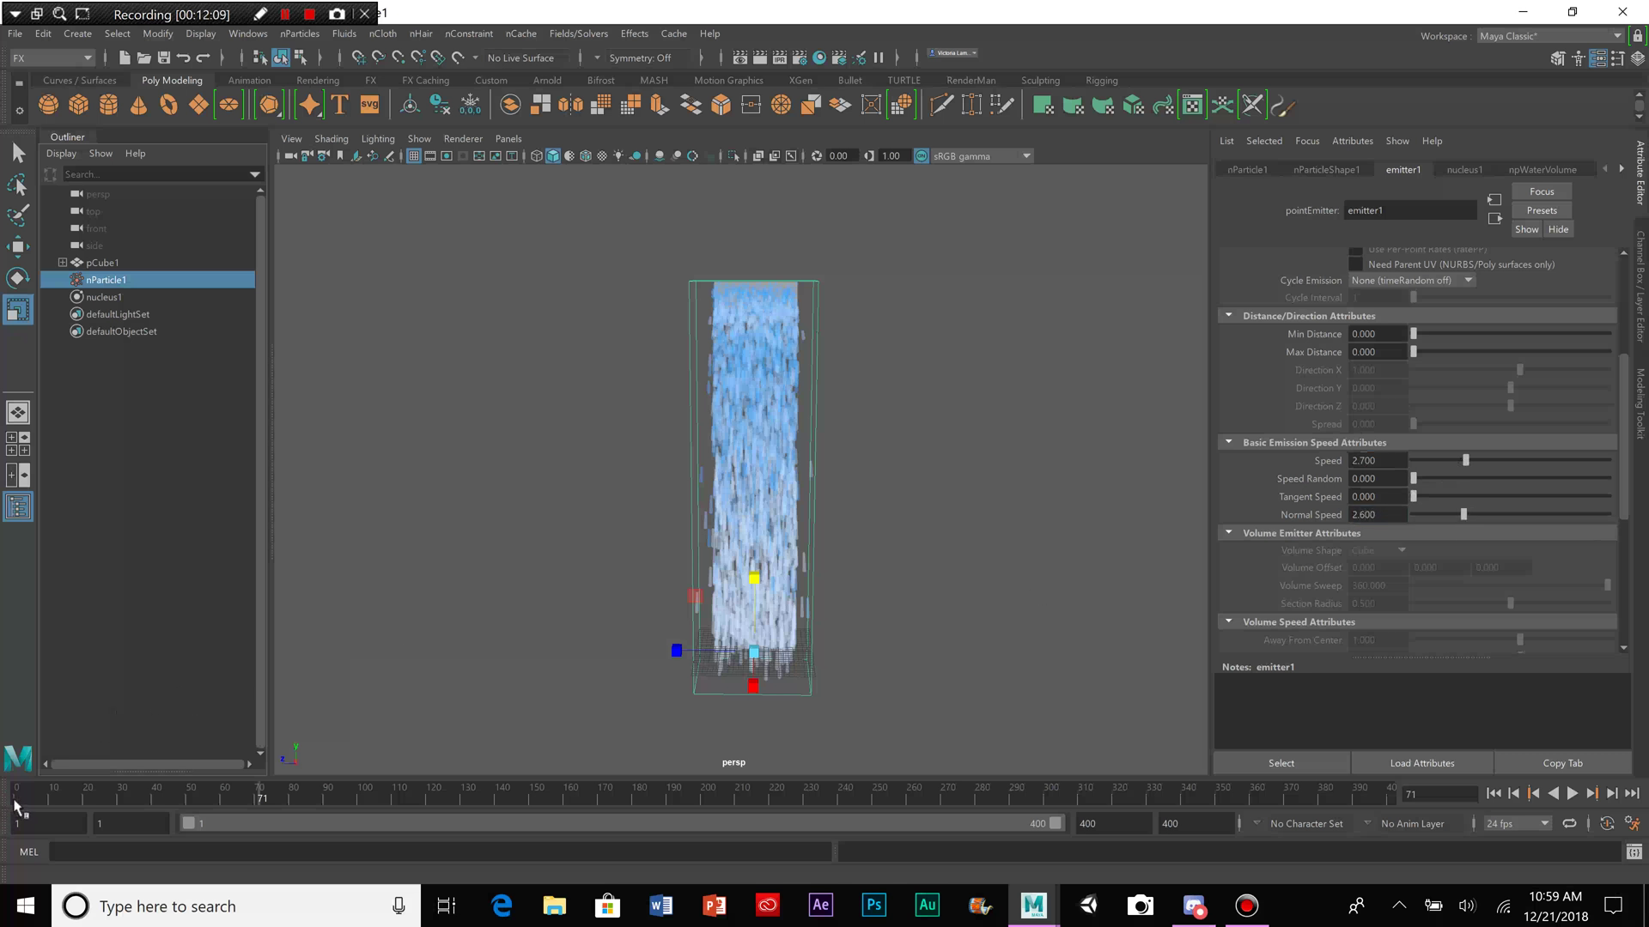
pyautogui.click(9, 797)
pyautogui.click(1571, 794)
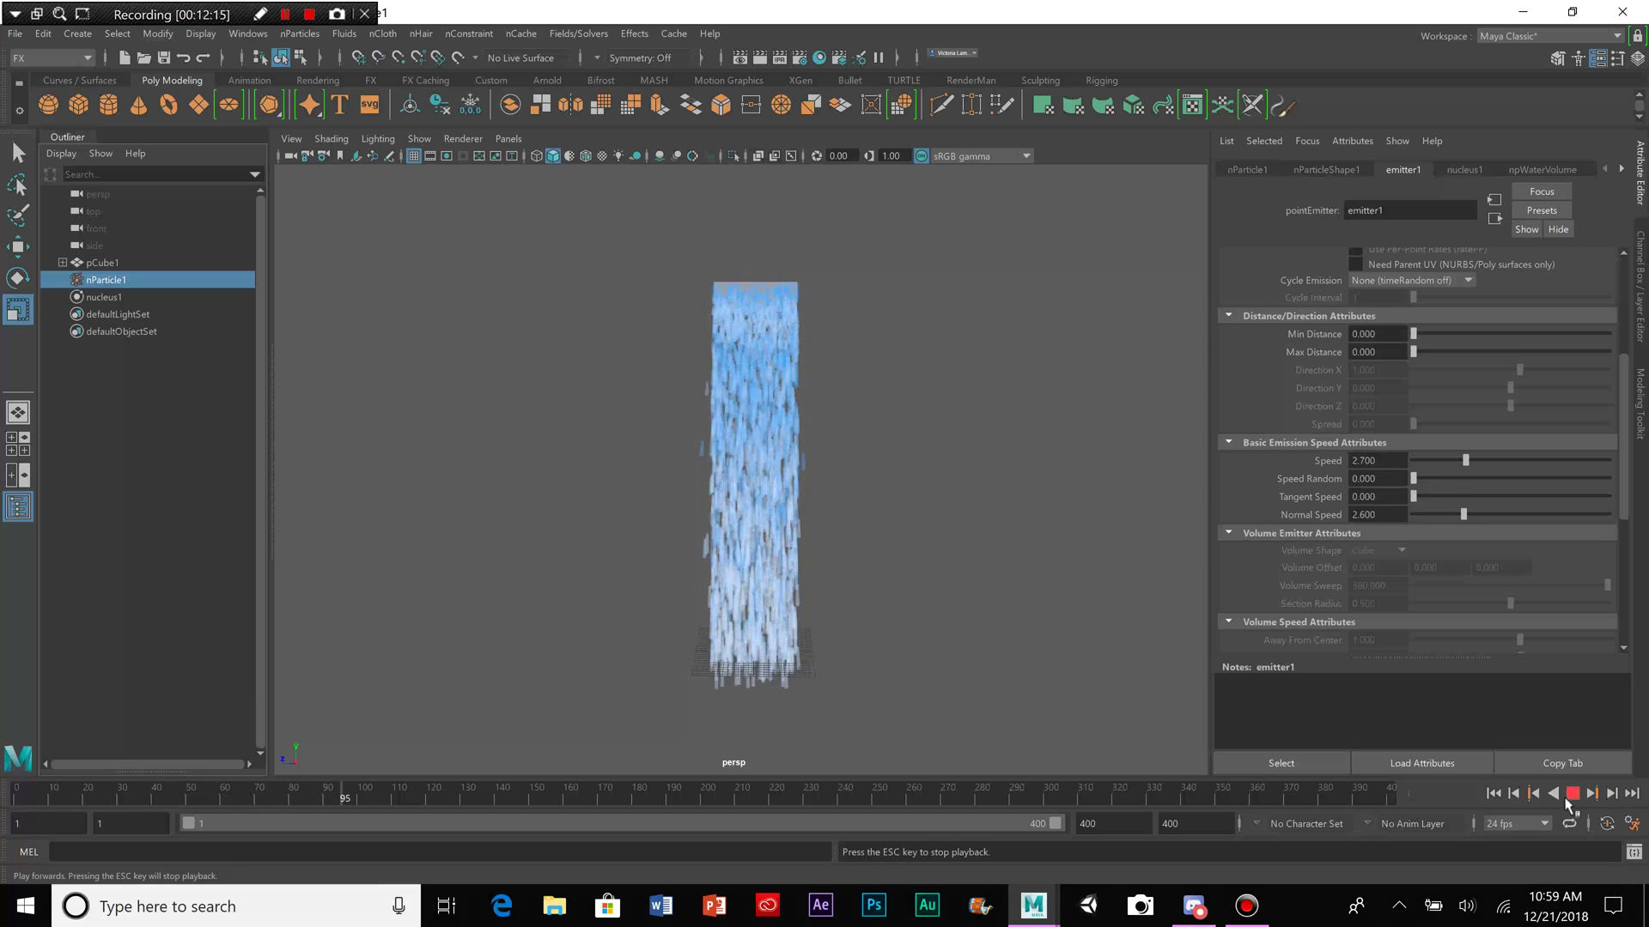
pyautogui.click(1565, 803)
pyautogui.keyDown('alt'); pyautogui.moveTo(817, 600); pyautogui.dragTo(863, 541); pyautogui.keyUp('alt')
pyautogui.click(988, 572)
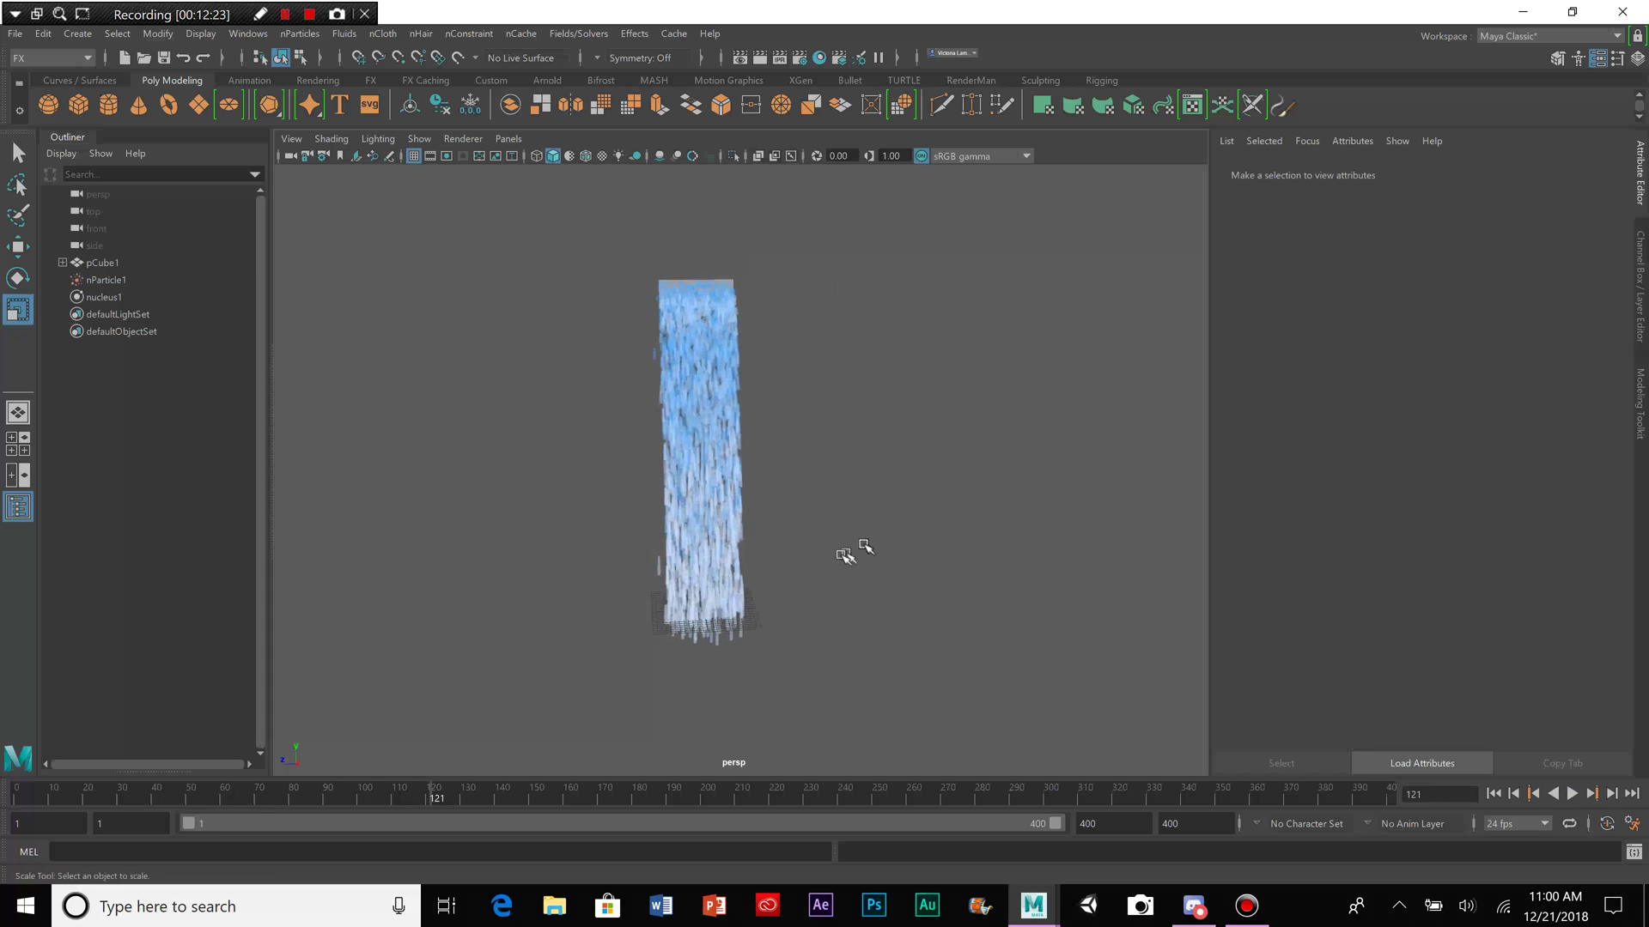
# Step: Add an enlarged polygon plane under the waterfall and Reduce its polygons by 50%
pyautogui.keyDown('alt'); pyautogui.moveTo(803, 552); pyautogui.dragTo(822, 507); pyautogui.keyUp('alt')
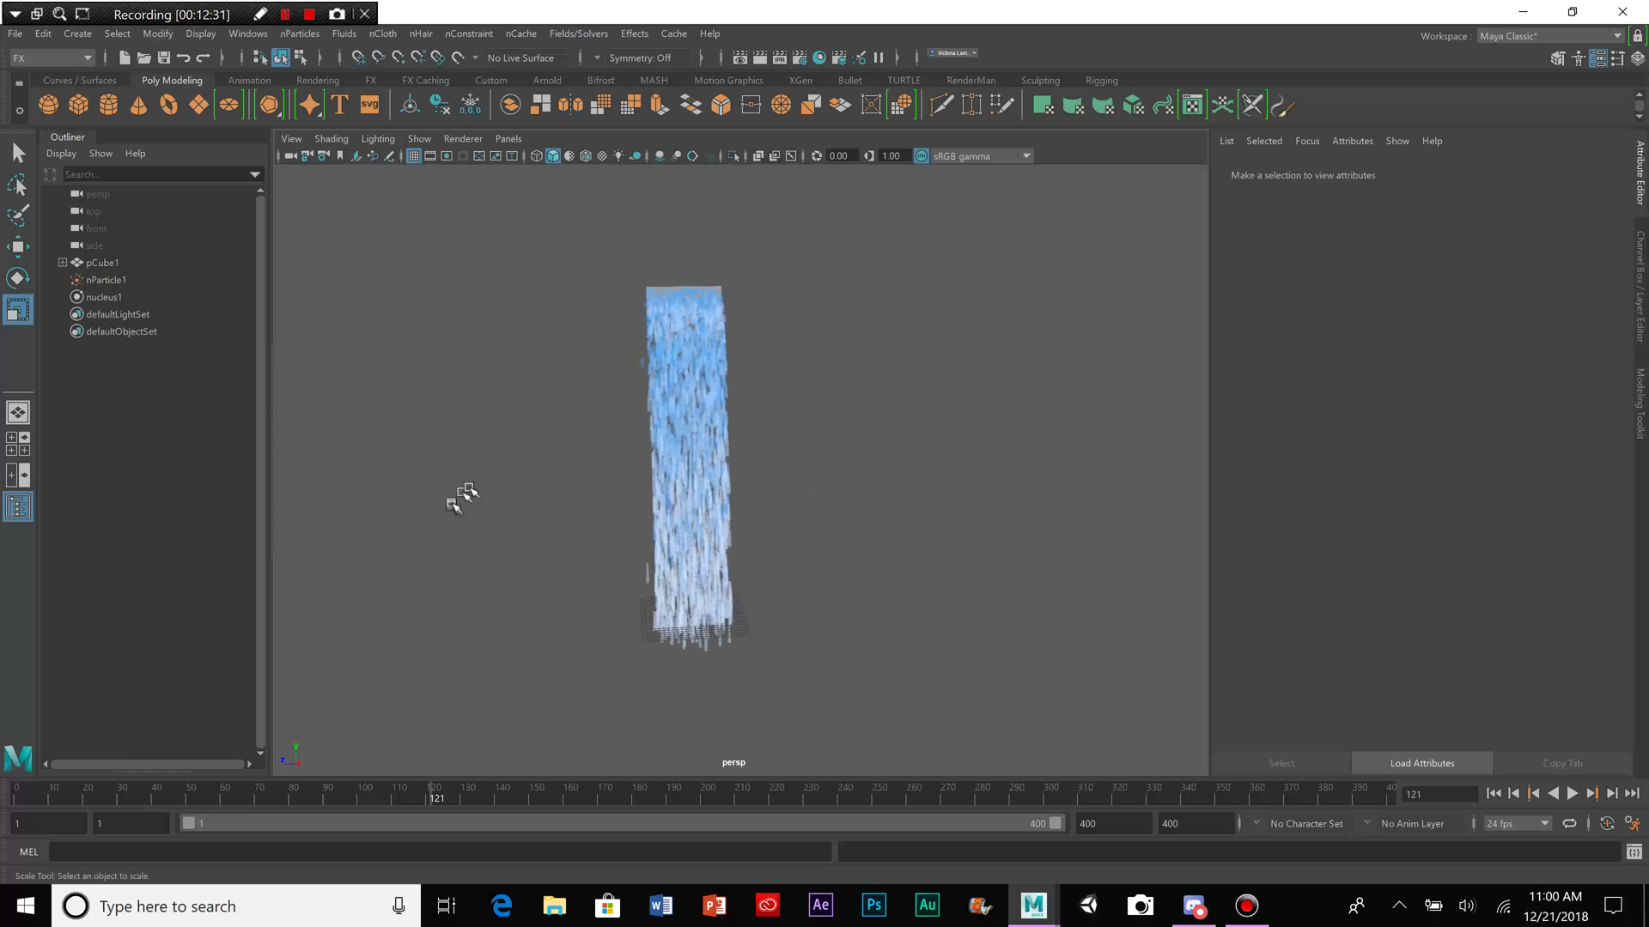
pyautogui.click(196, 107)
pyautogui.moveTo(690, 644); pyautogui.dragTo(666, 557)
pyautogui.press('w')
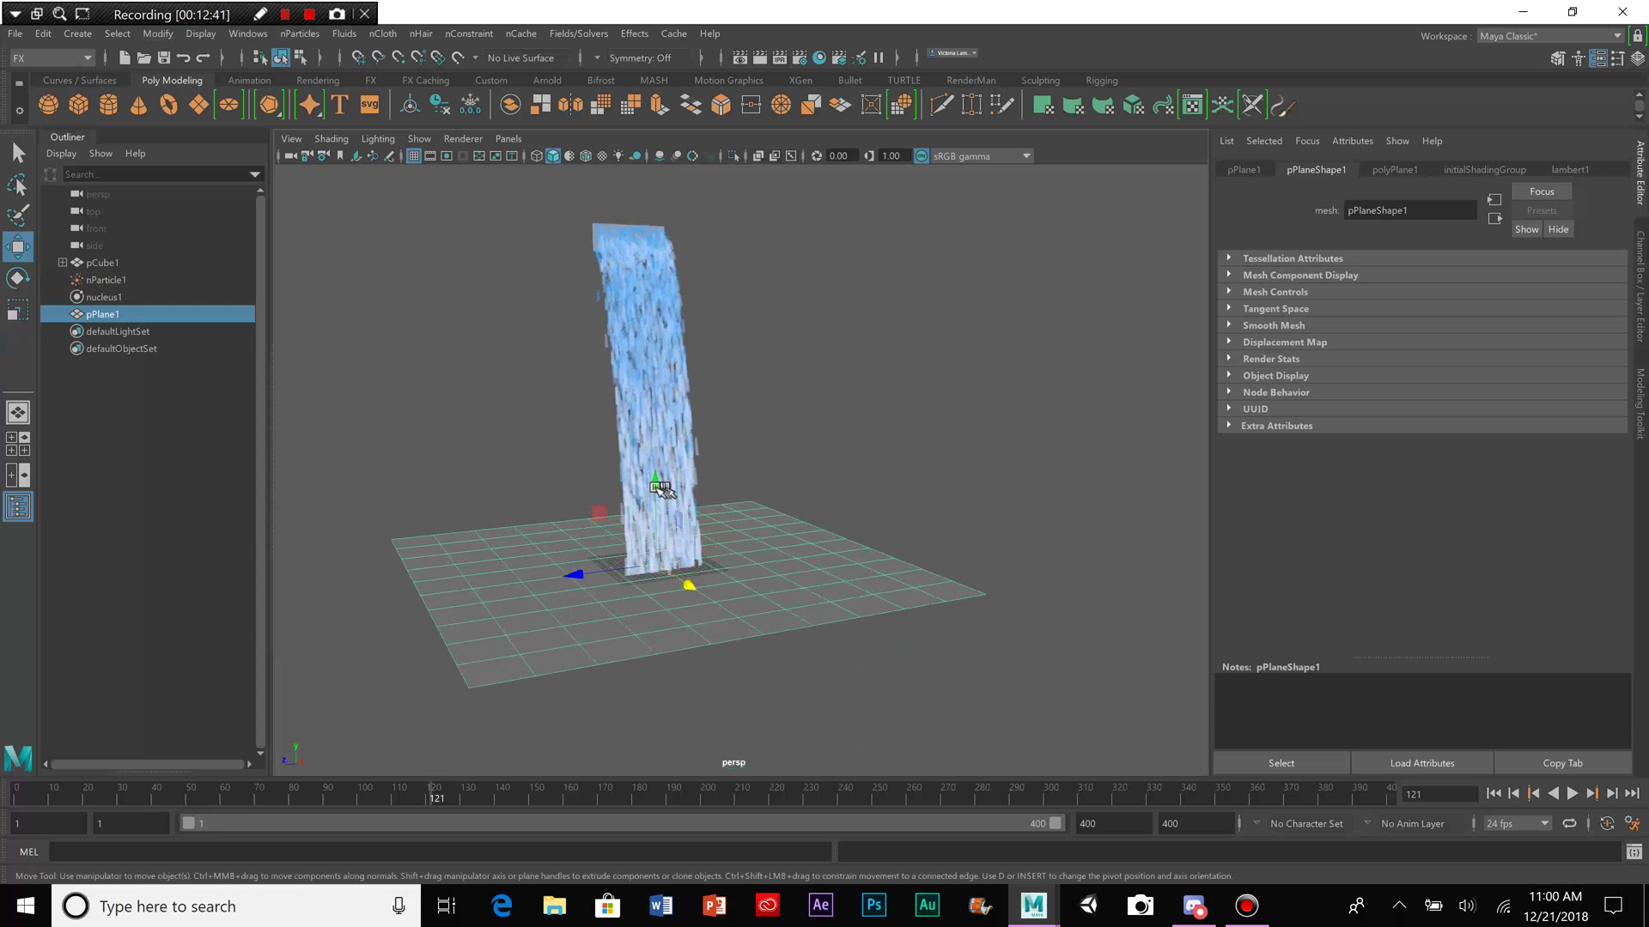
pyautogui.keyDown('alt'); pyautogui.moveTo(661, 490); pyautogui.dragTo(651, 463); pyautogui.keyUp('alt')
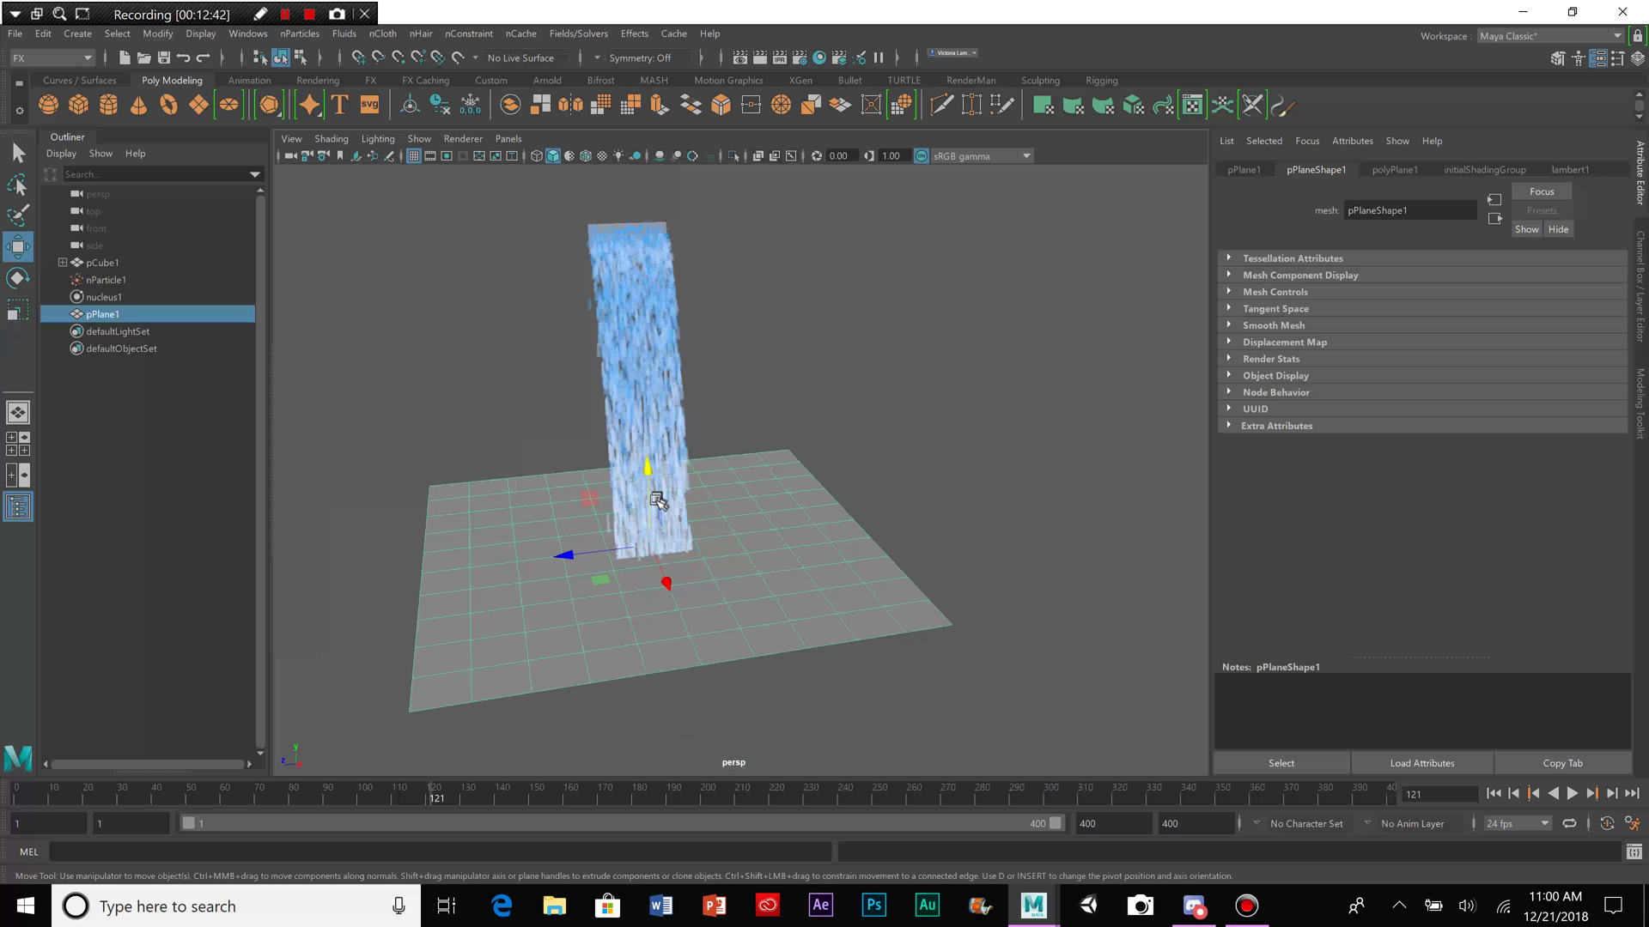
pyautogui.click(631, 105)
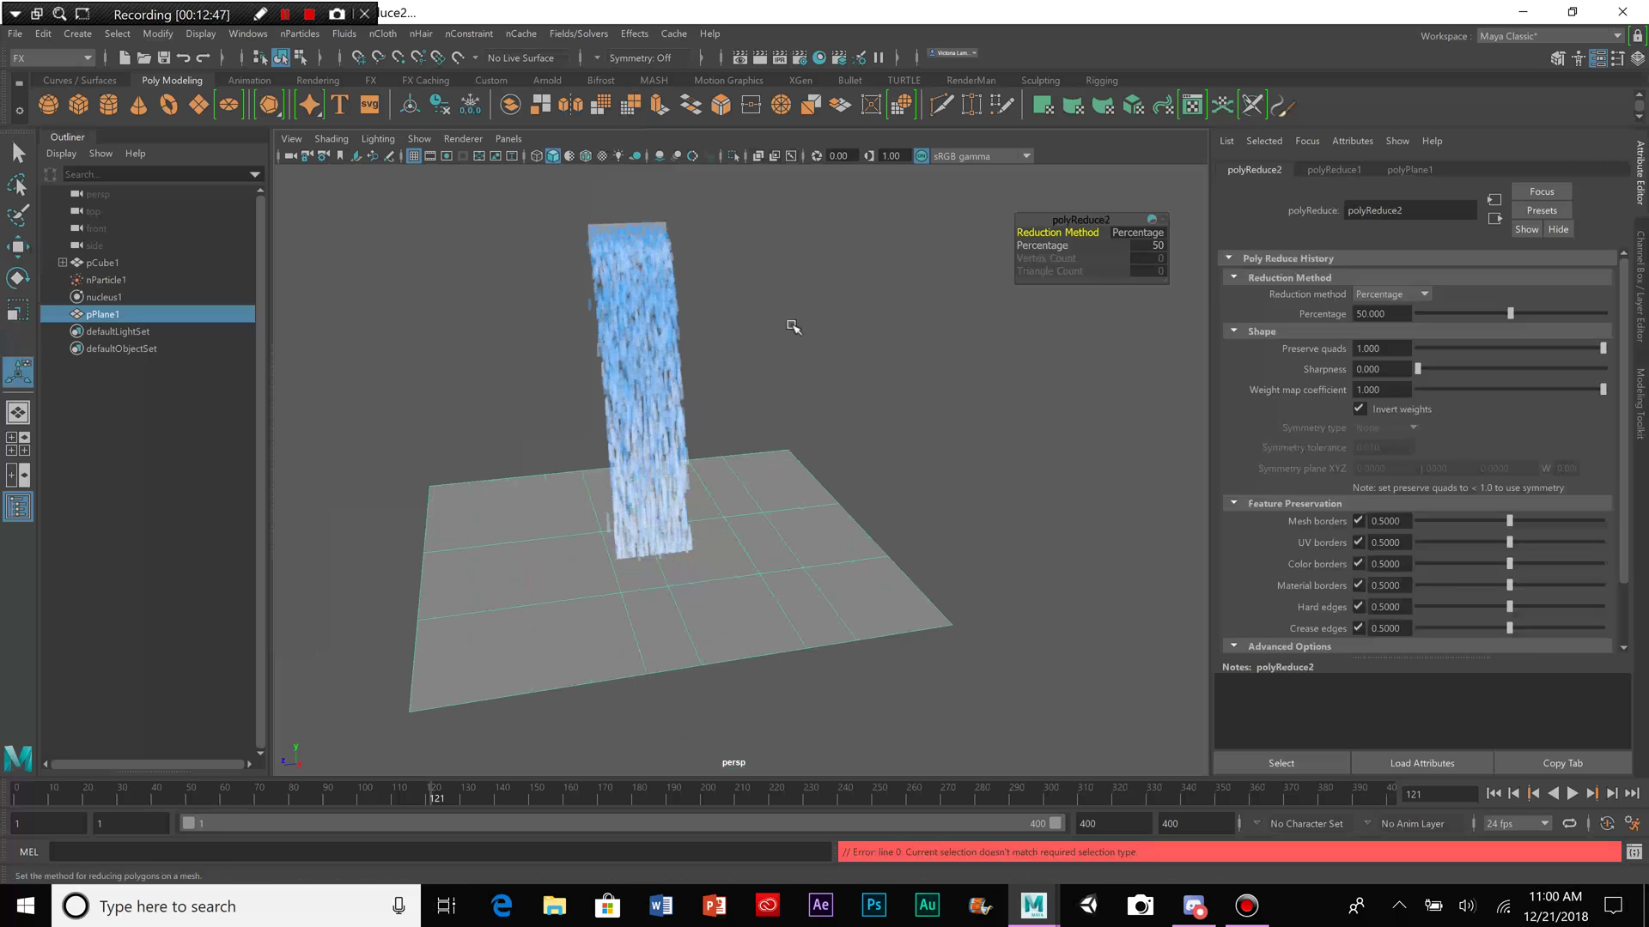
pyautogui.click(736, 490)
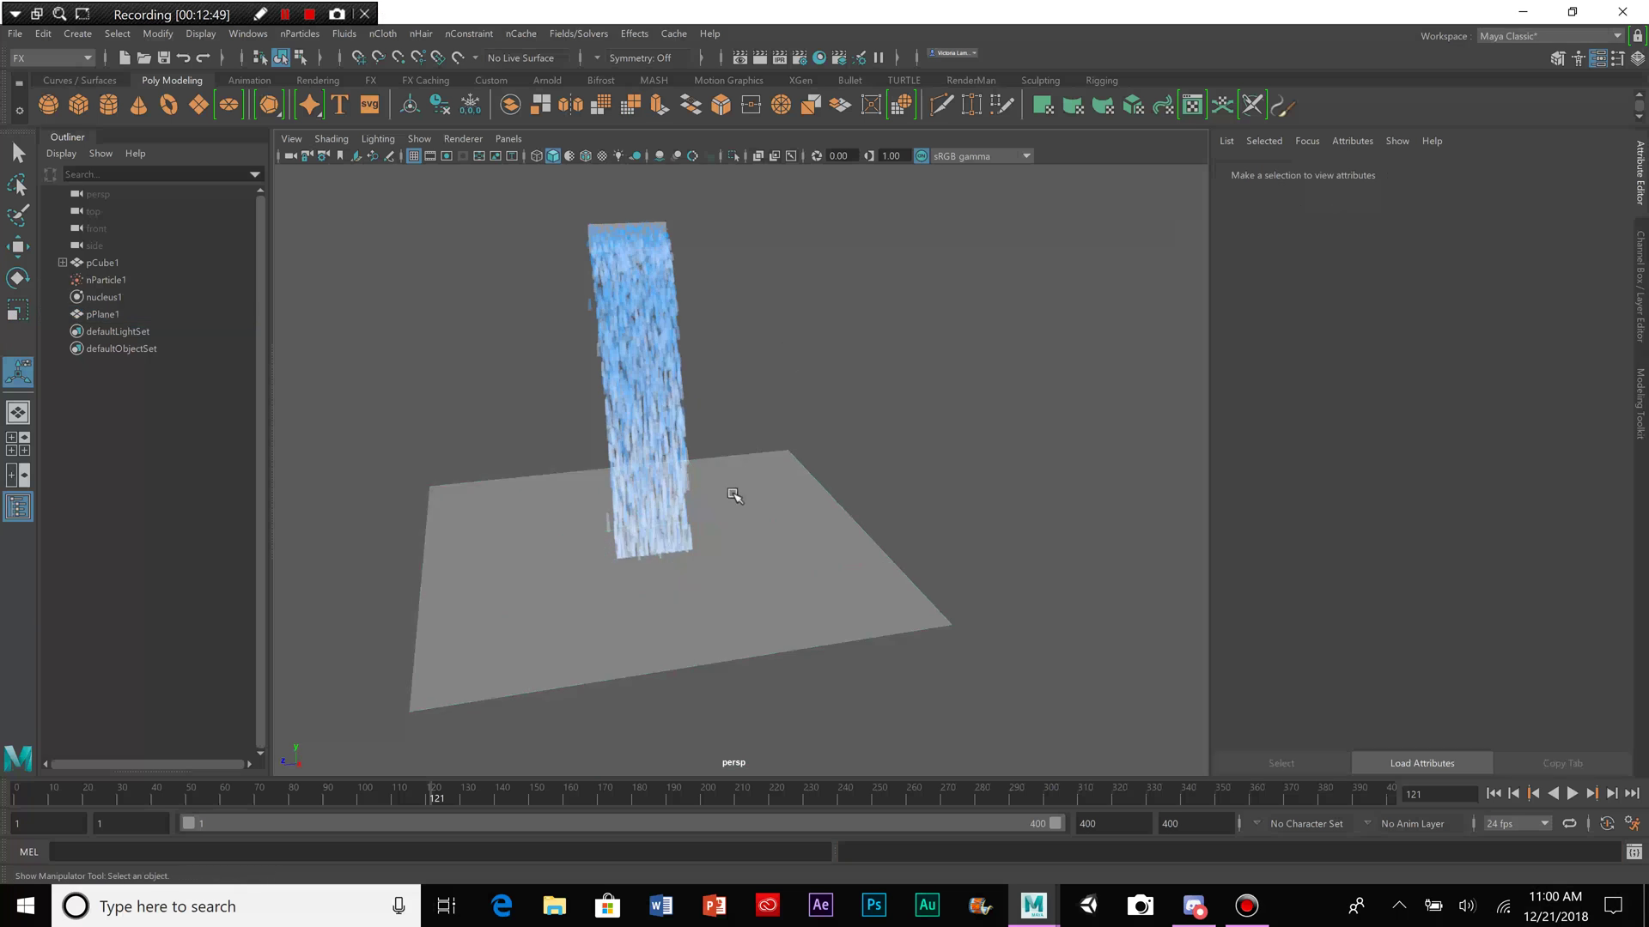
# Step: Move the ground plane into place and make it an nCloth passive collider (nRigid1)
pyautogui.click(18, 246)
pyautogui.moveTo(589, 552); pyautogui.dragTo(666, 450)
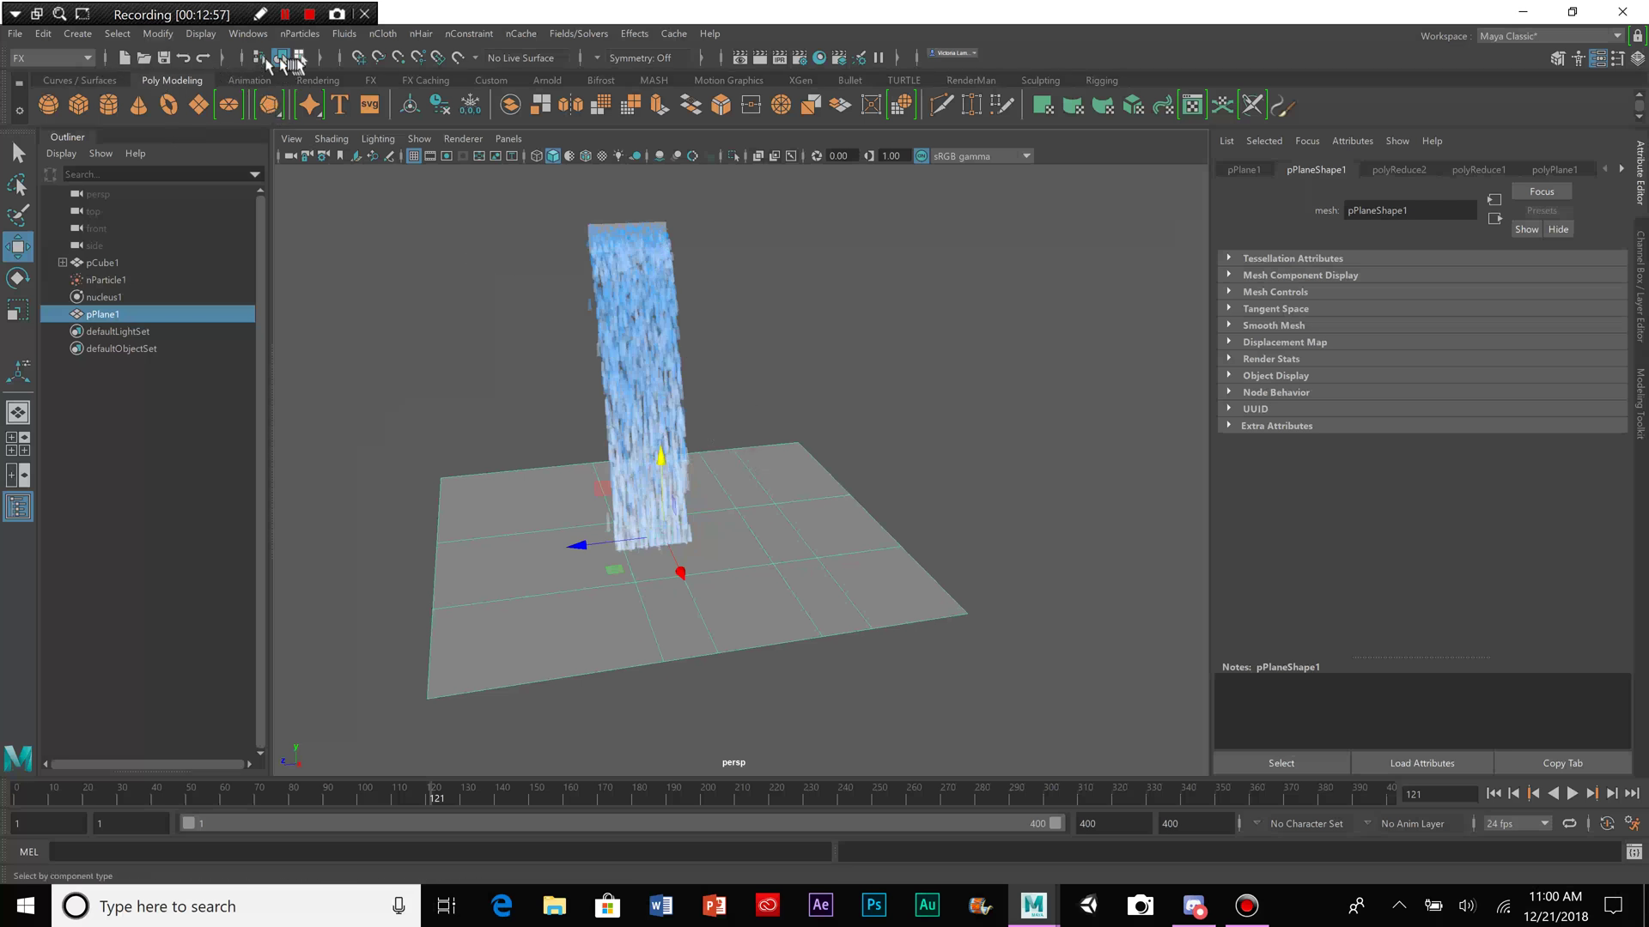
pyautogui.click(384, 34)
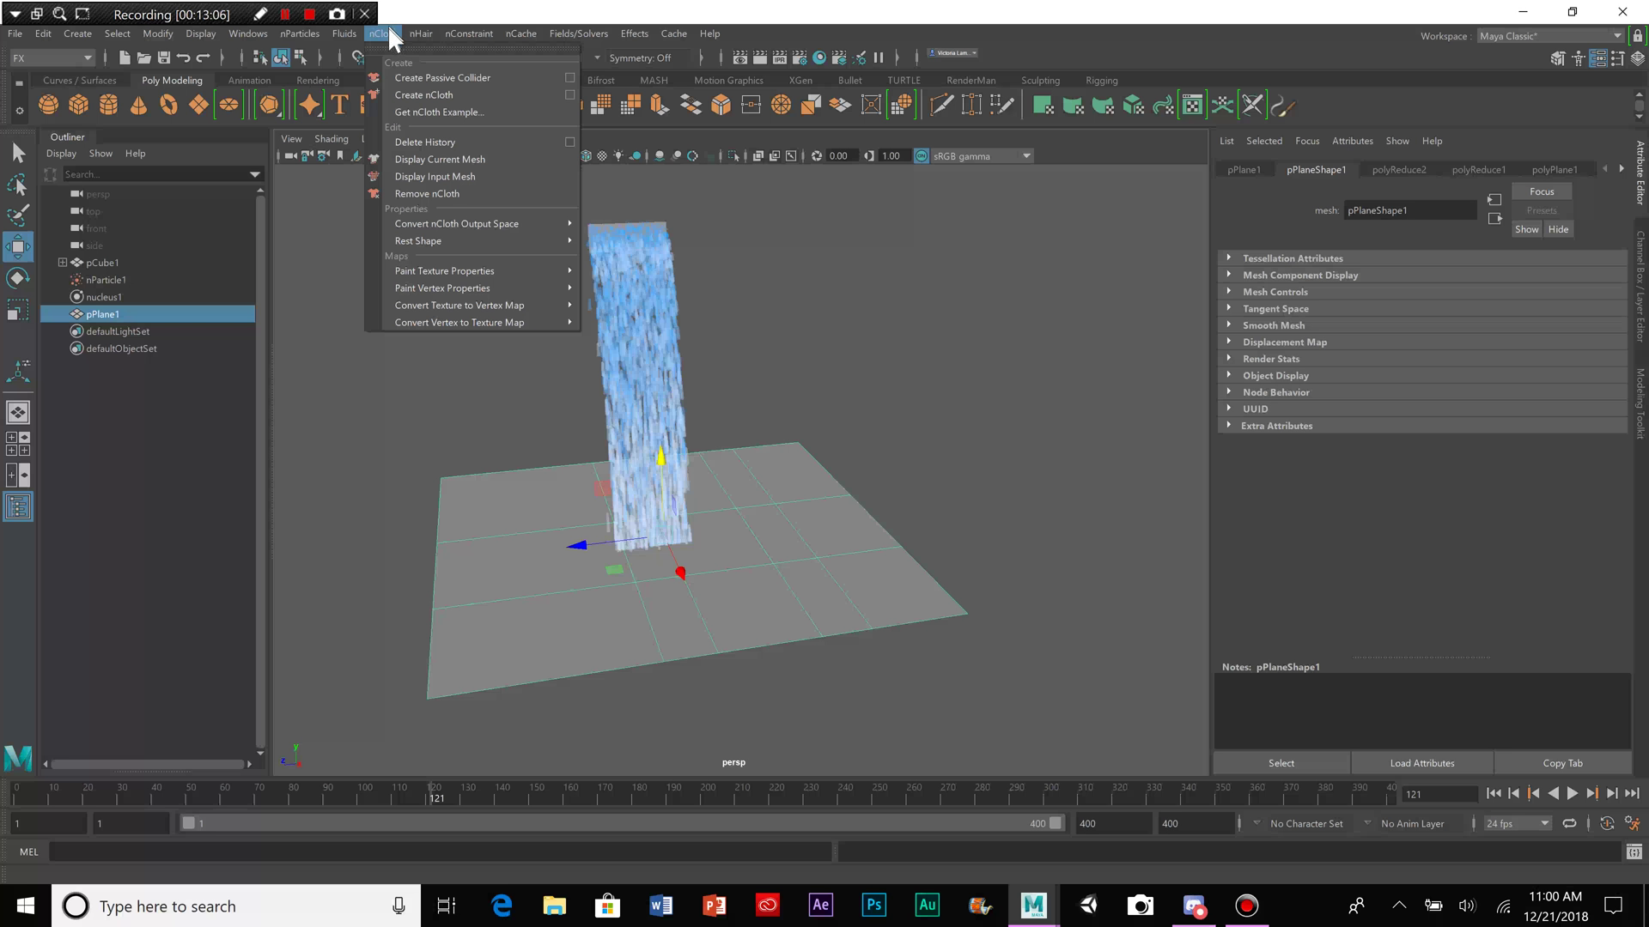
pyautogui.click(483, 78)
# Step: Replay the simulation from the start to frame 123 to check particles landing on the plane
pyautogui.hotkey('alt', 'shift', 'v')
pyautogui.keyDown('alt'); pyautogui.moveTo(729, 667); pyautogui.dragTo(1001, 680); pyautogui.keyUp('alt')
pyautogui.click(1577, 794)
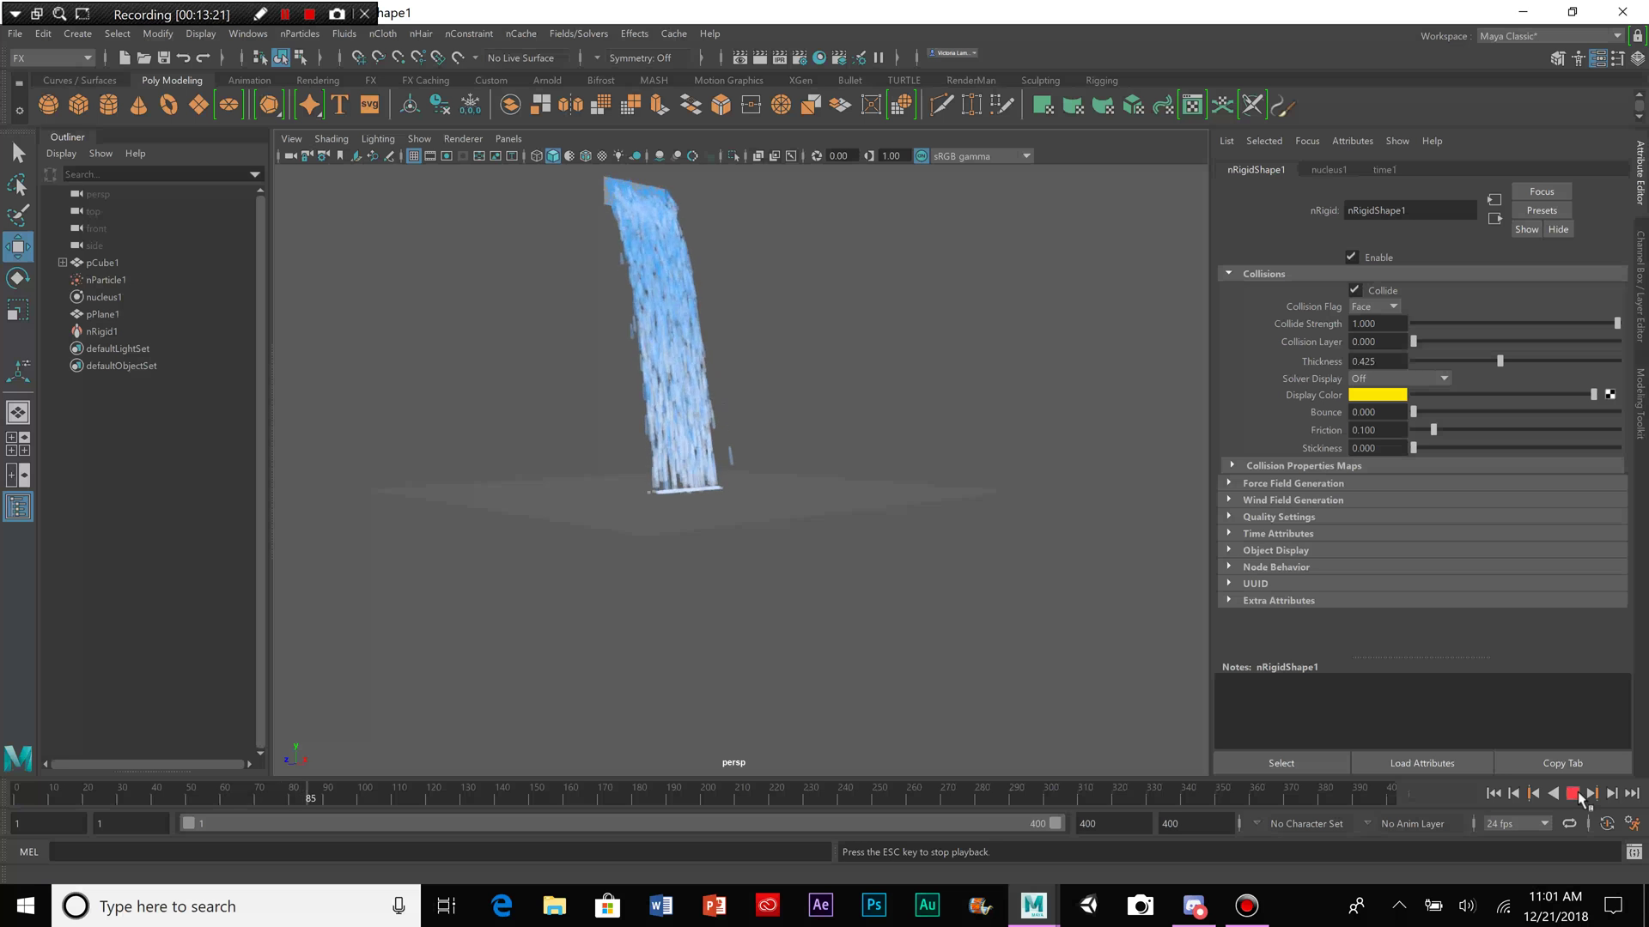
pyautogui.click(1578, 792)
pyautogui.keyDown('alt'); pyautogui.moveTo(1079, 641); pyautogui.dragTo(644, 615); pyautogui.keyUp('alt')
# Step: Select the waterfall particles and set their collision Bounce to 0.2
pyautogui.click(1572, 793)
pyautogui.click(1573, 793)
pyautogui.keyDown('alt'); pyautogui.moveTo(773, 369); pyautogui.dragTo(797, 574); pyautogui.keyUp('alt')
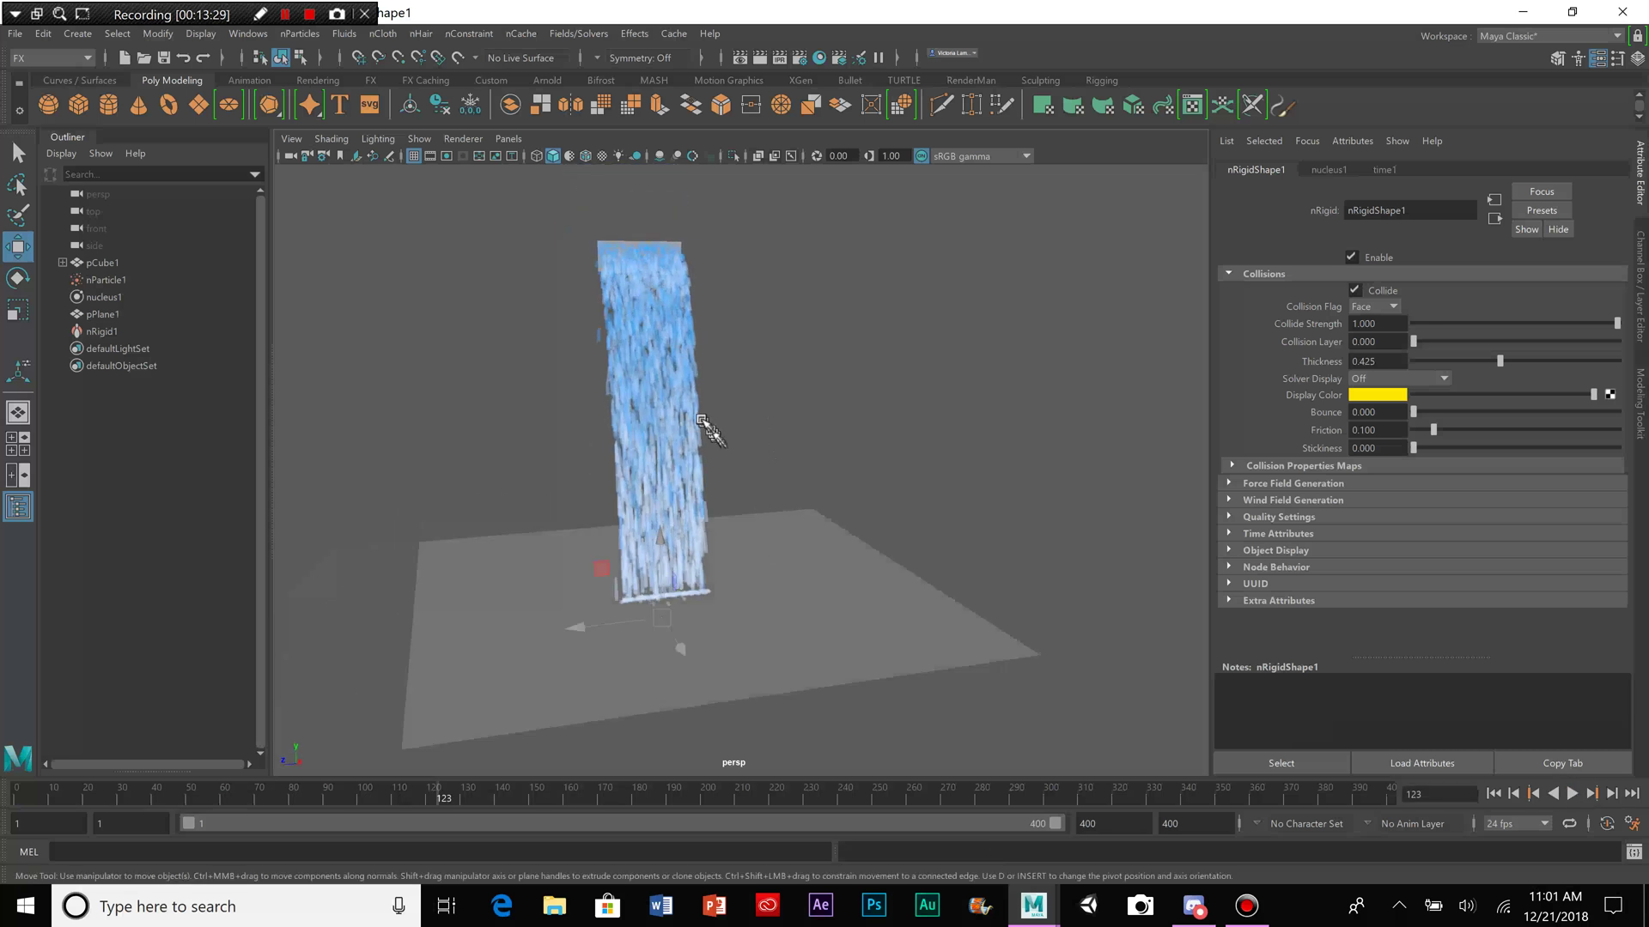
pyautogui.click(655, 362)
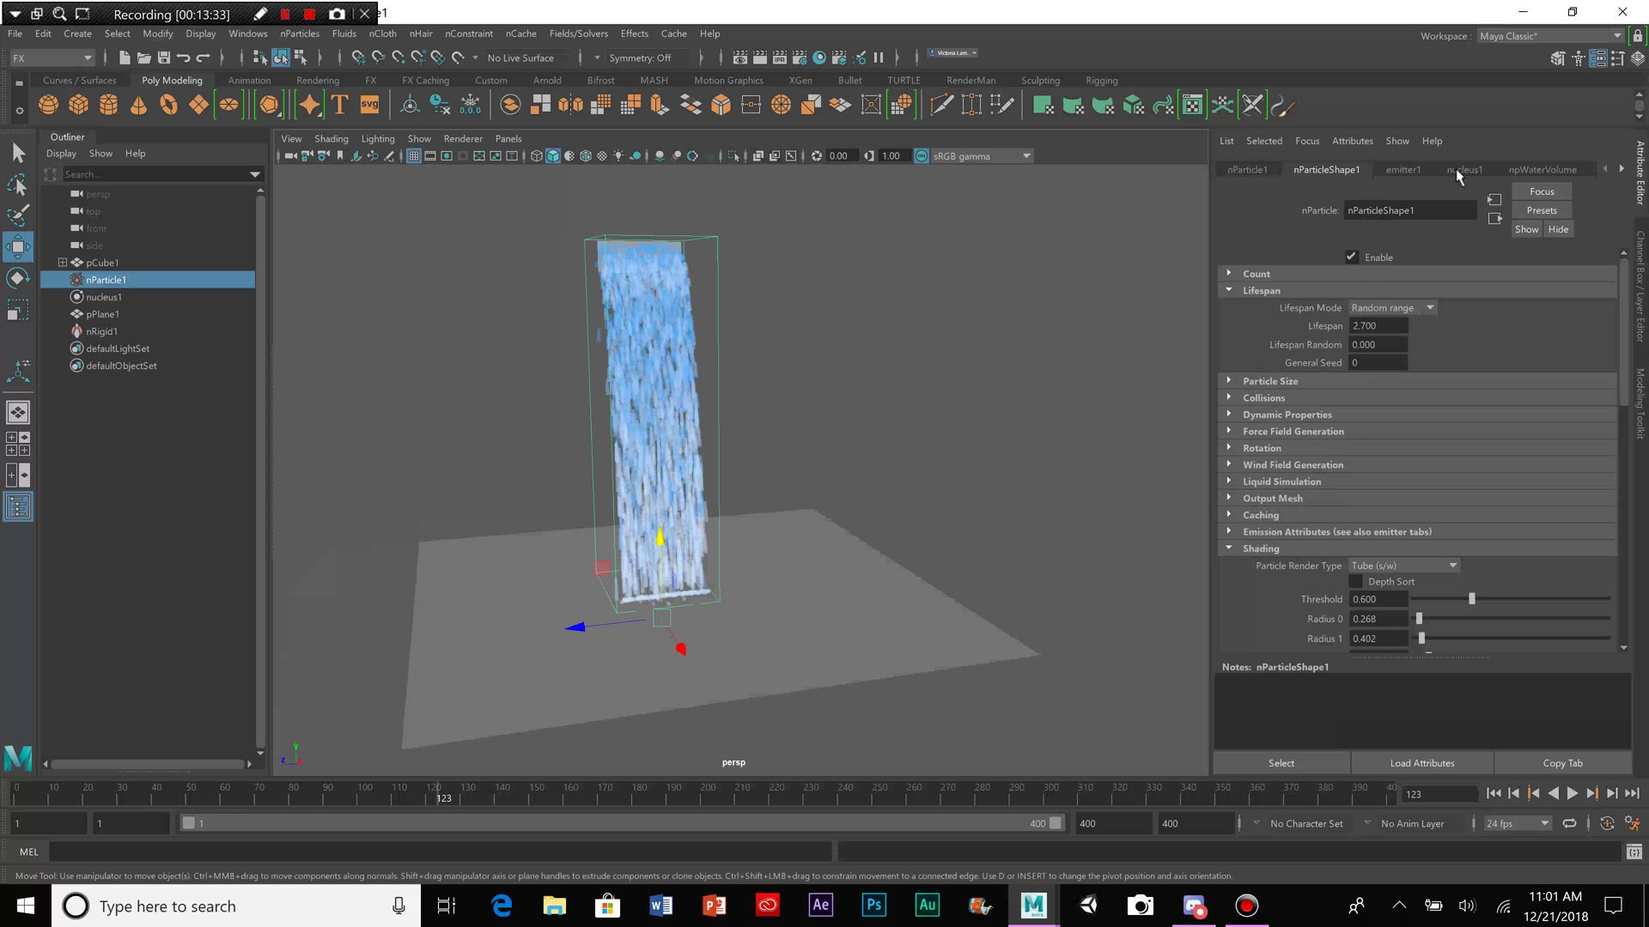
pyautogui.click(1460, 169)
pyautogui.click(1403, 170)
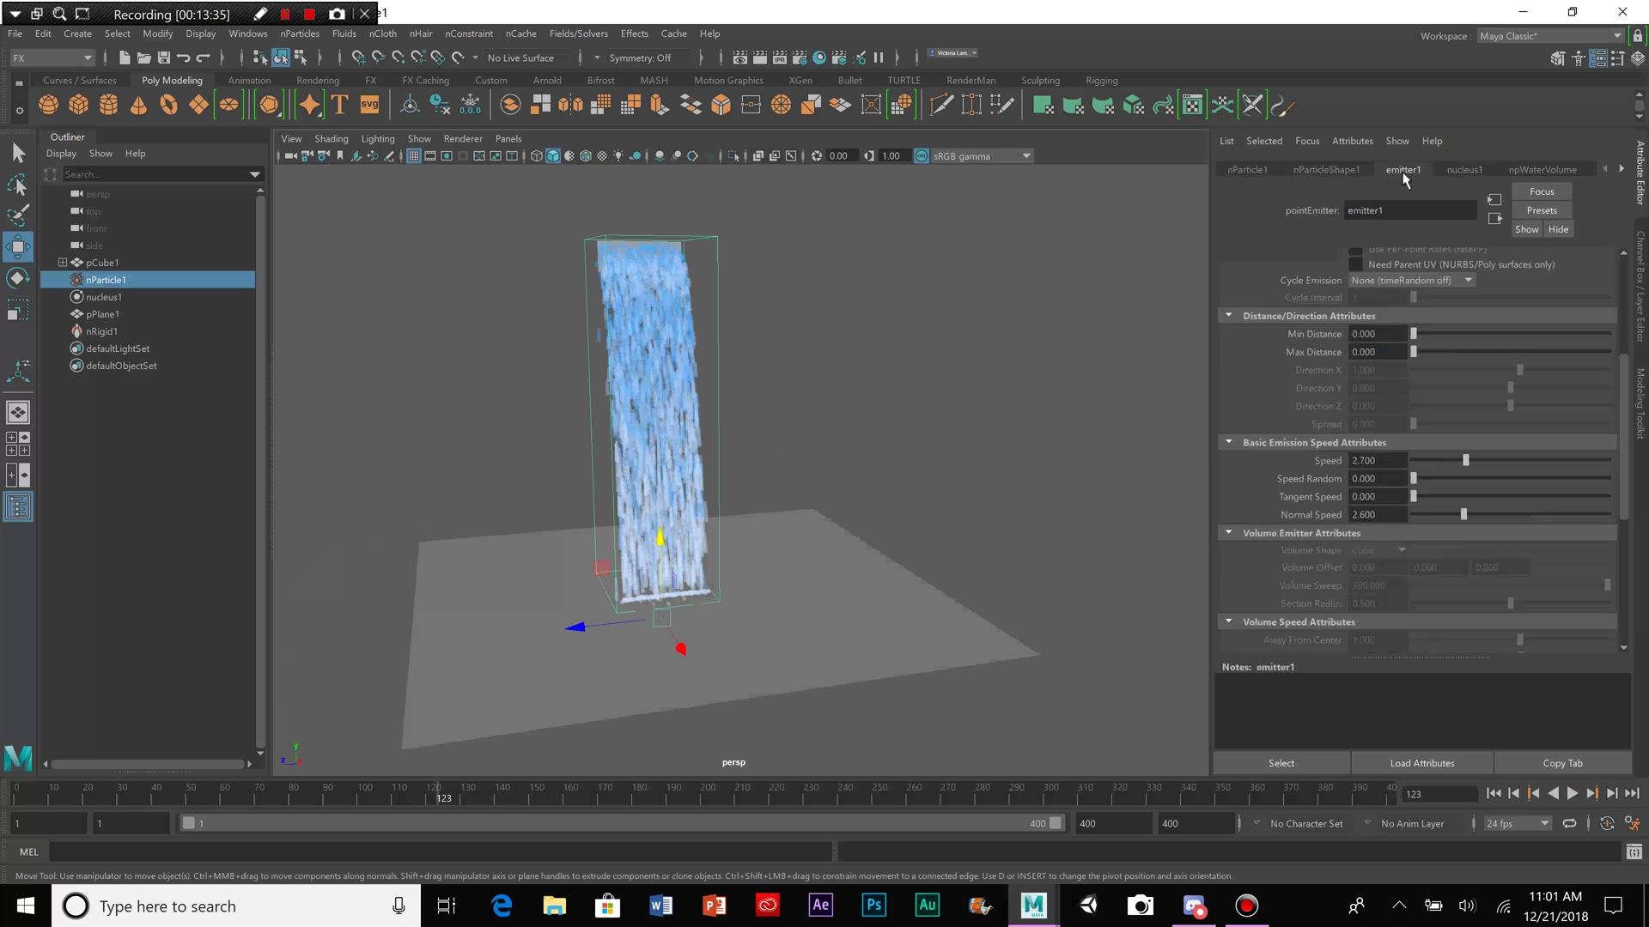
pyautogui.click(1340, 169)
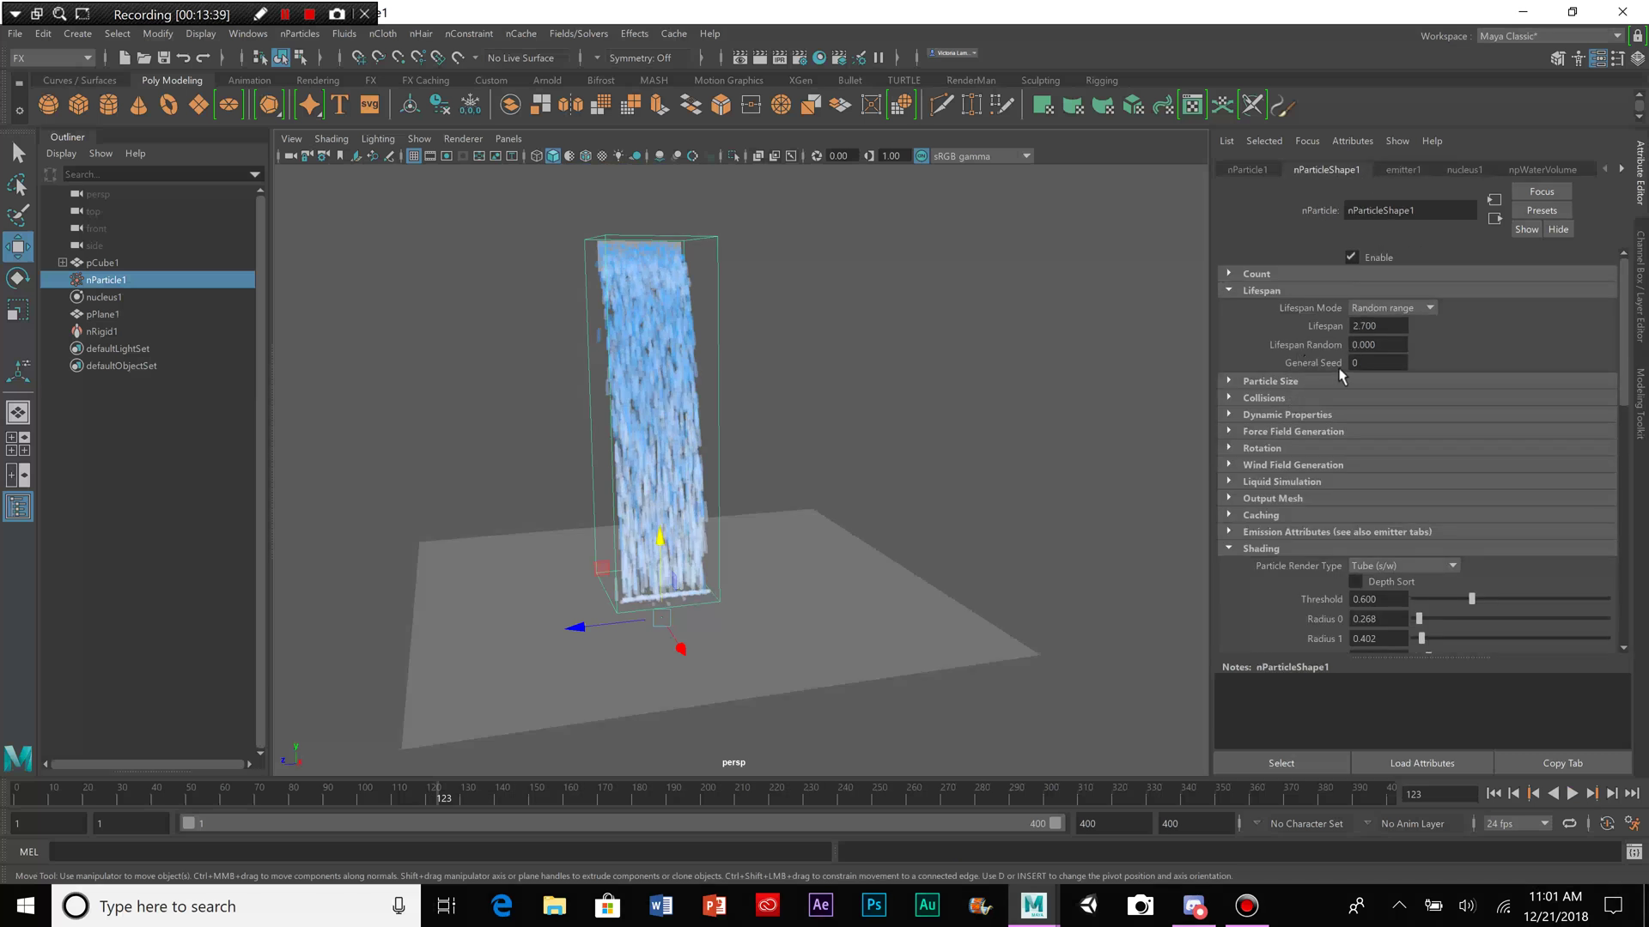
pyautogui.click(1264, 397)
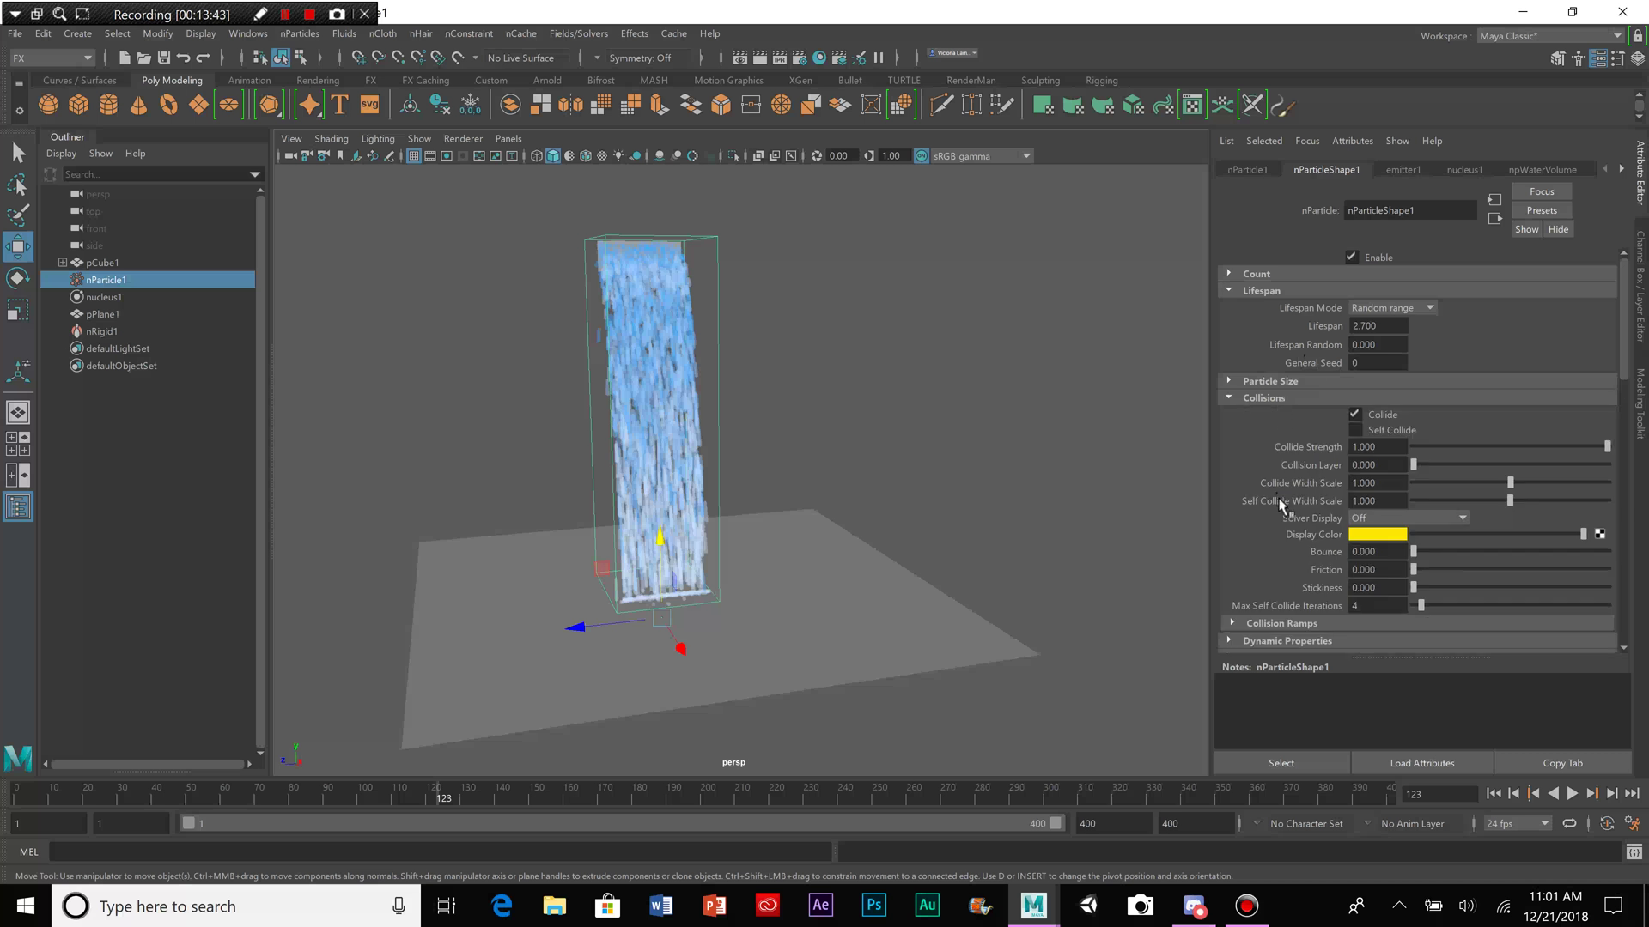
pyautogui.scroll(-2, 1284, 505)
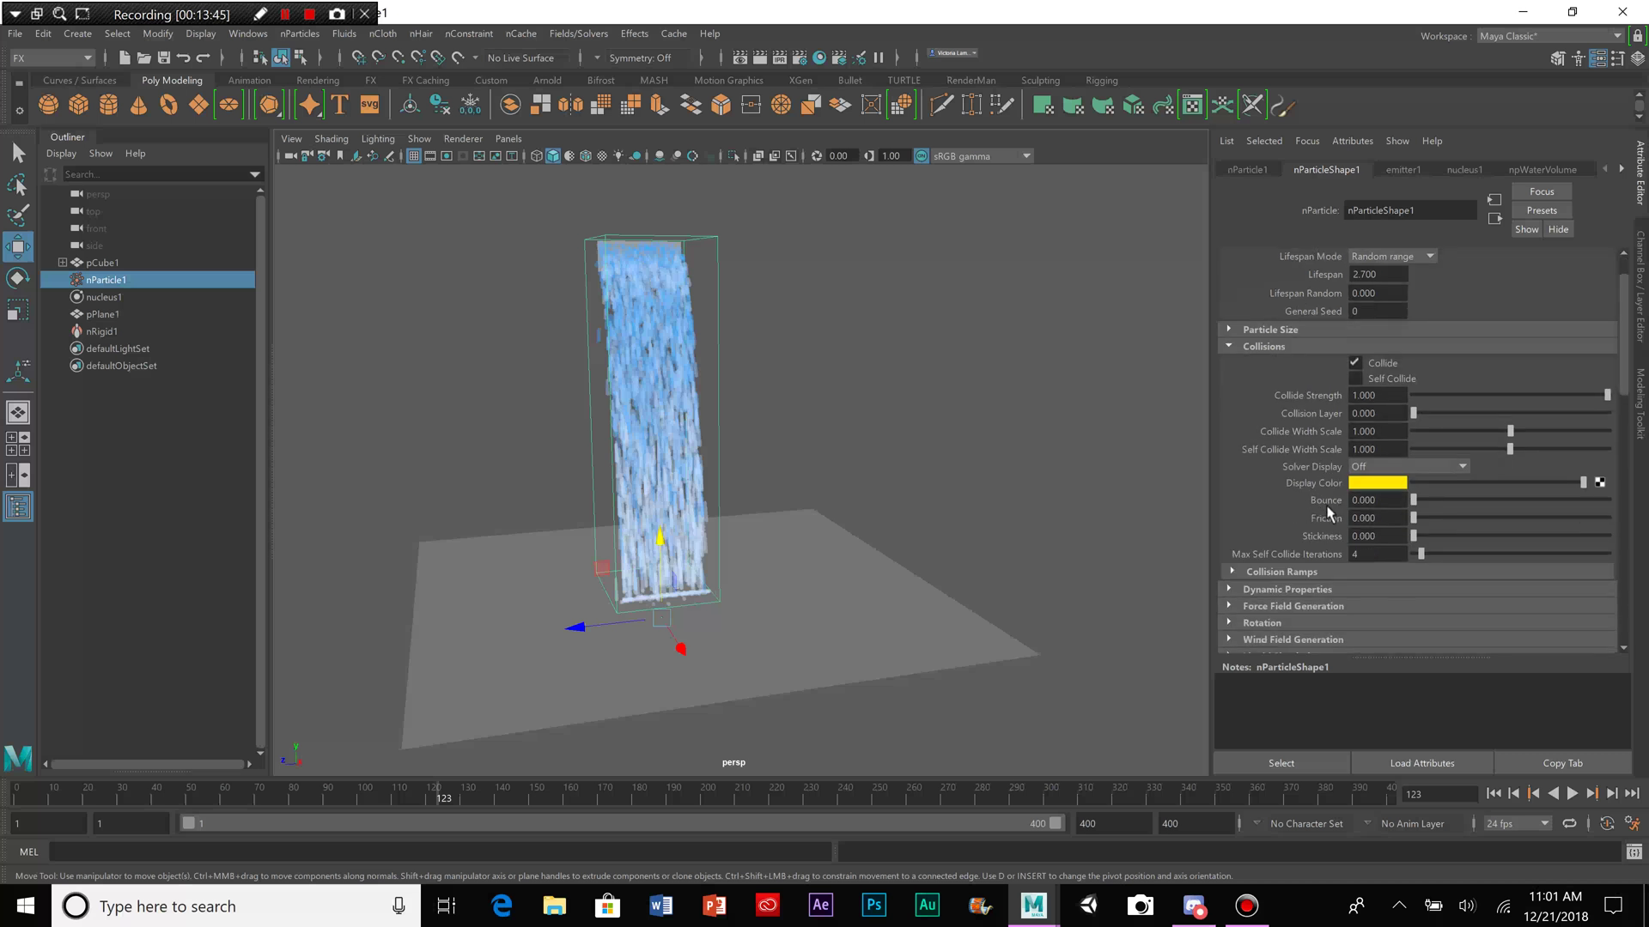
pyautogui.moveTo(1439, 510); pyautogui.dragTo(1461, 514)
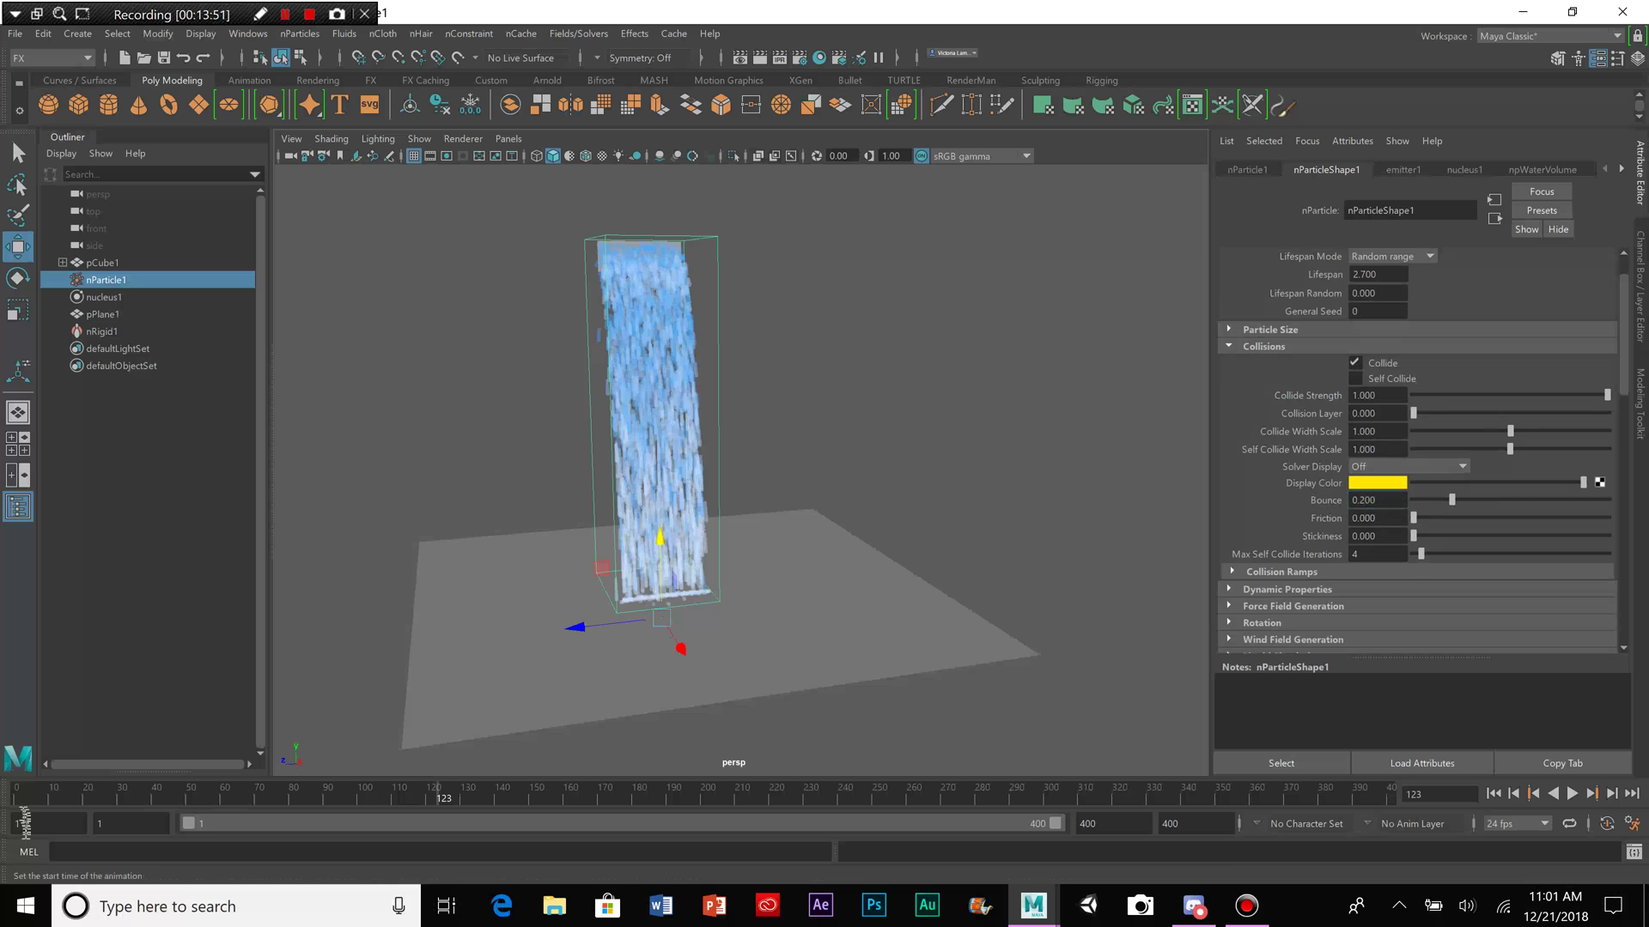
# Step: Replay the simulation from the start, stopping at frame 107
pyautogui.click(17, 801)
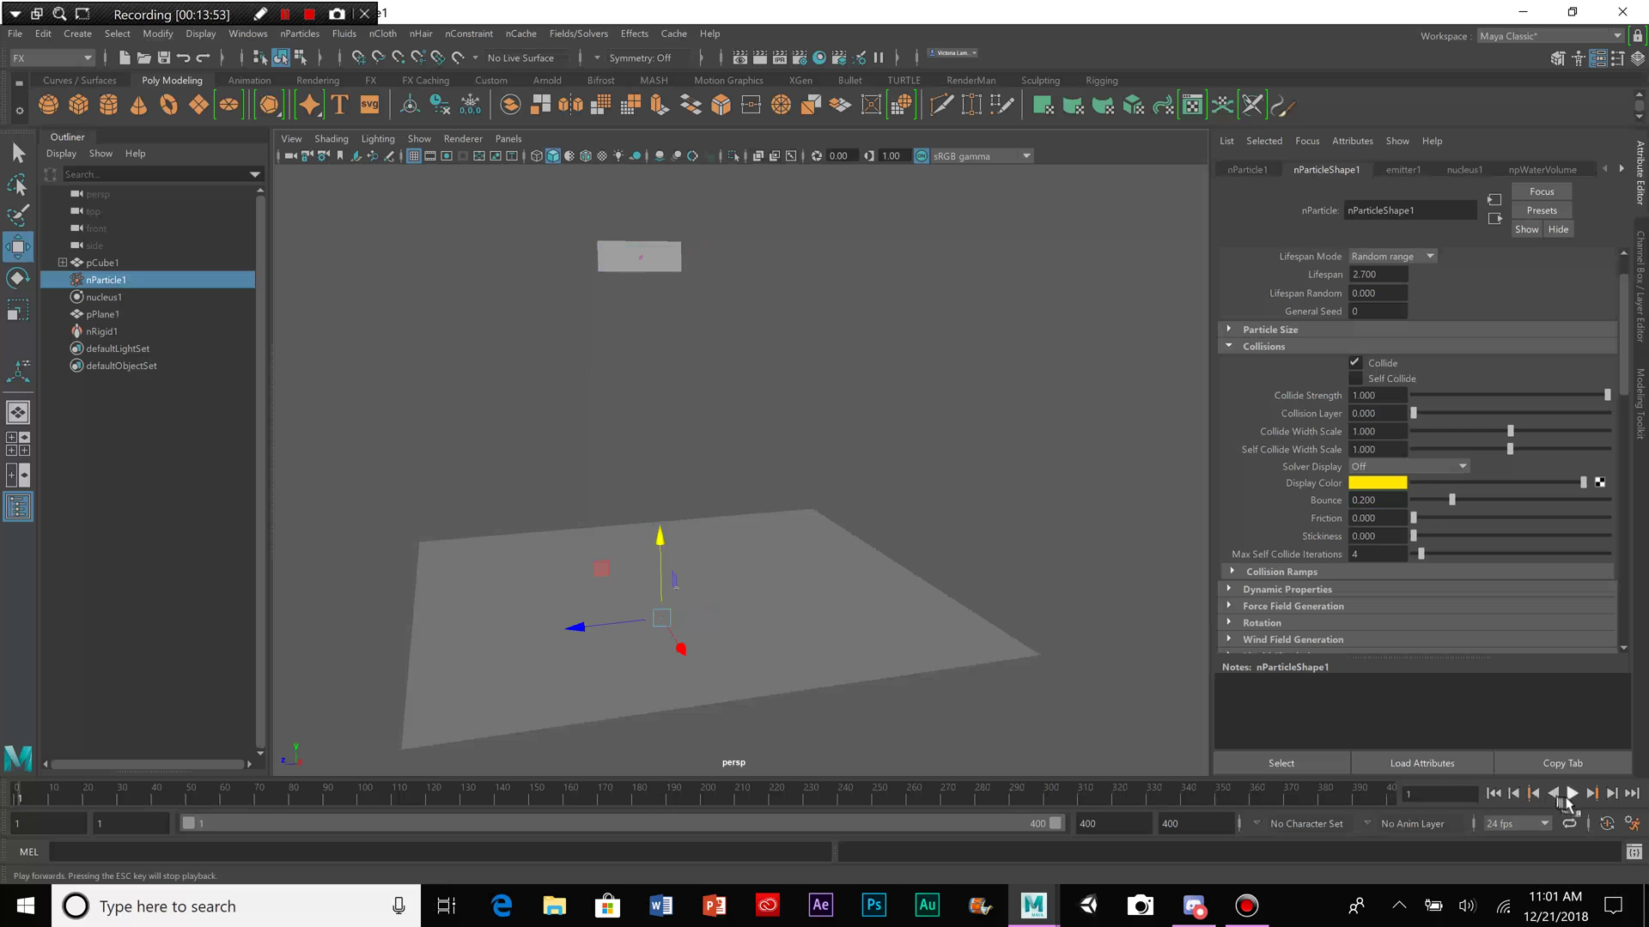
pyautogui.click(1572, 793)
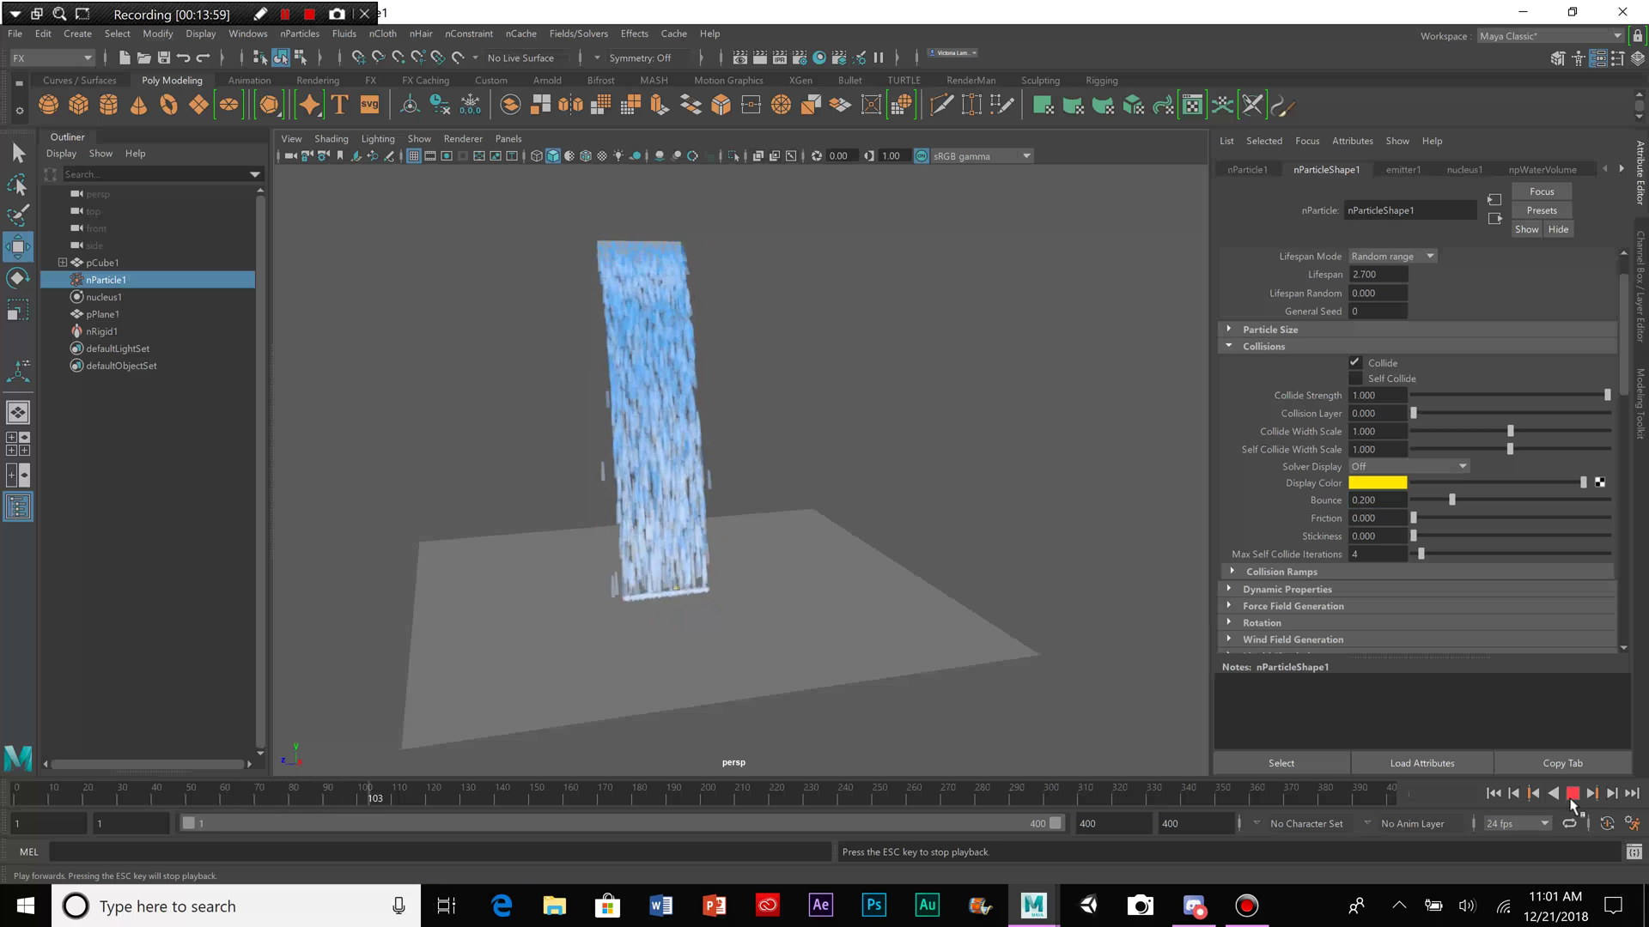
pyautogui.click(1570, 793)
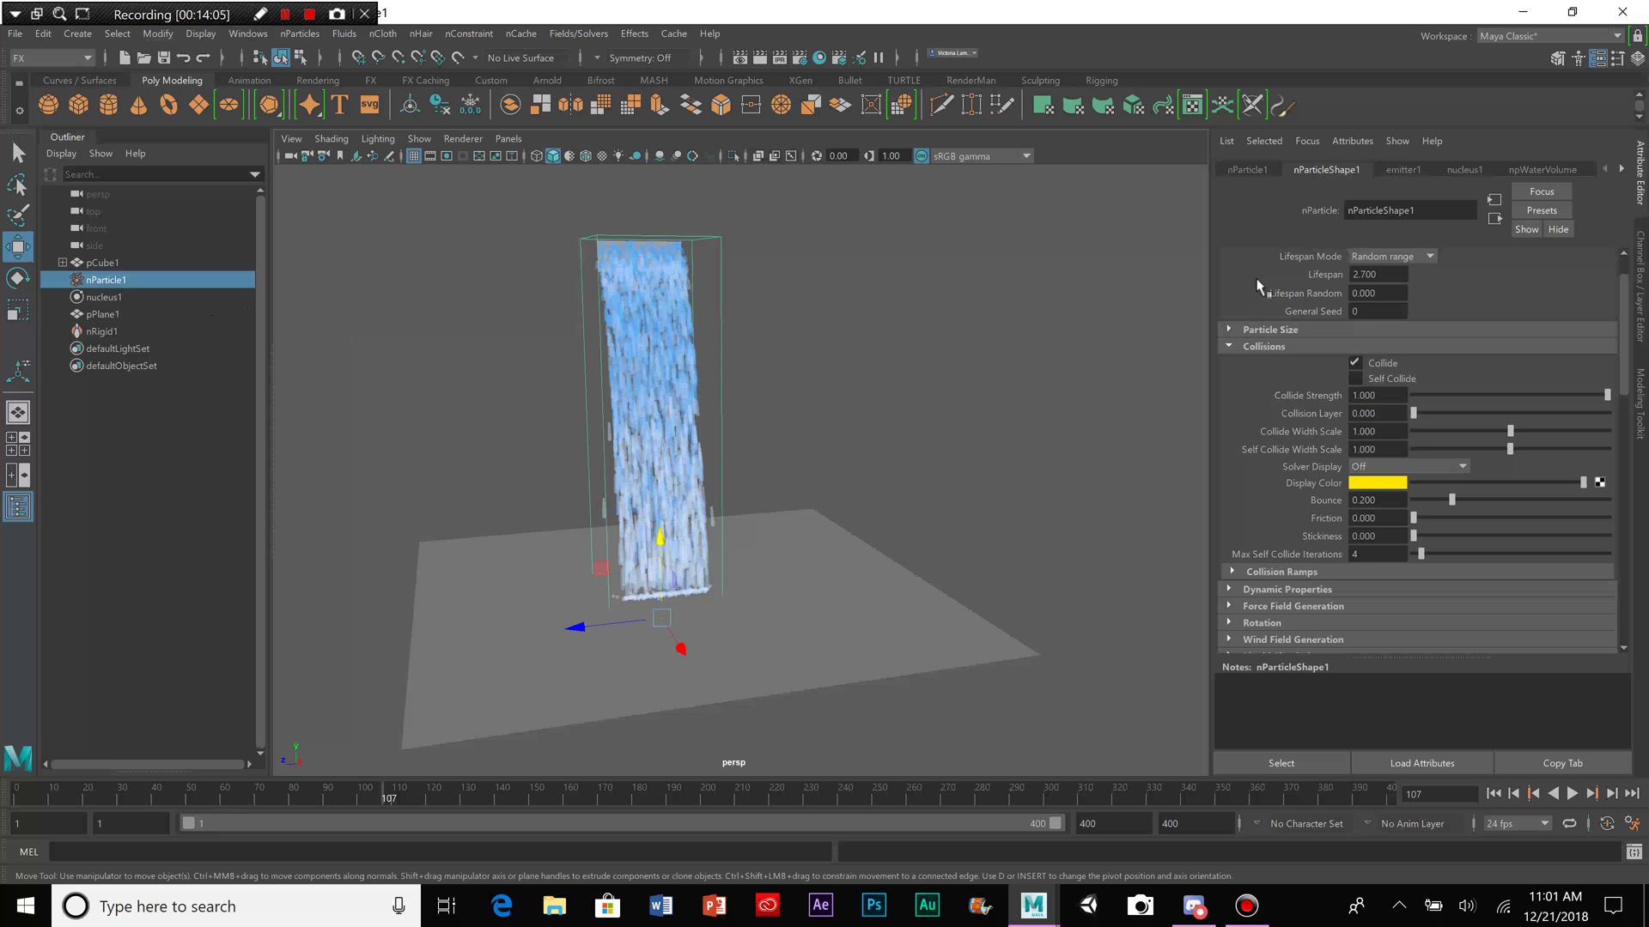
# Step: Set nucleus Gravity to 27 and replay the simulation to frame 101
pyautogui.scroll(2, 1262, 257)
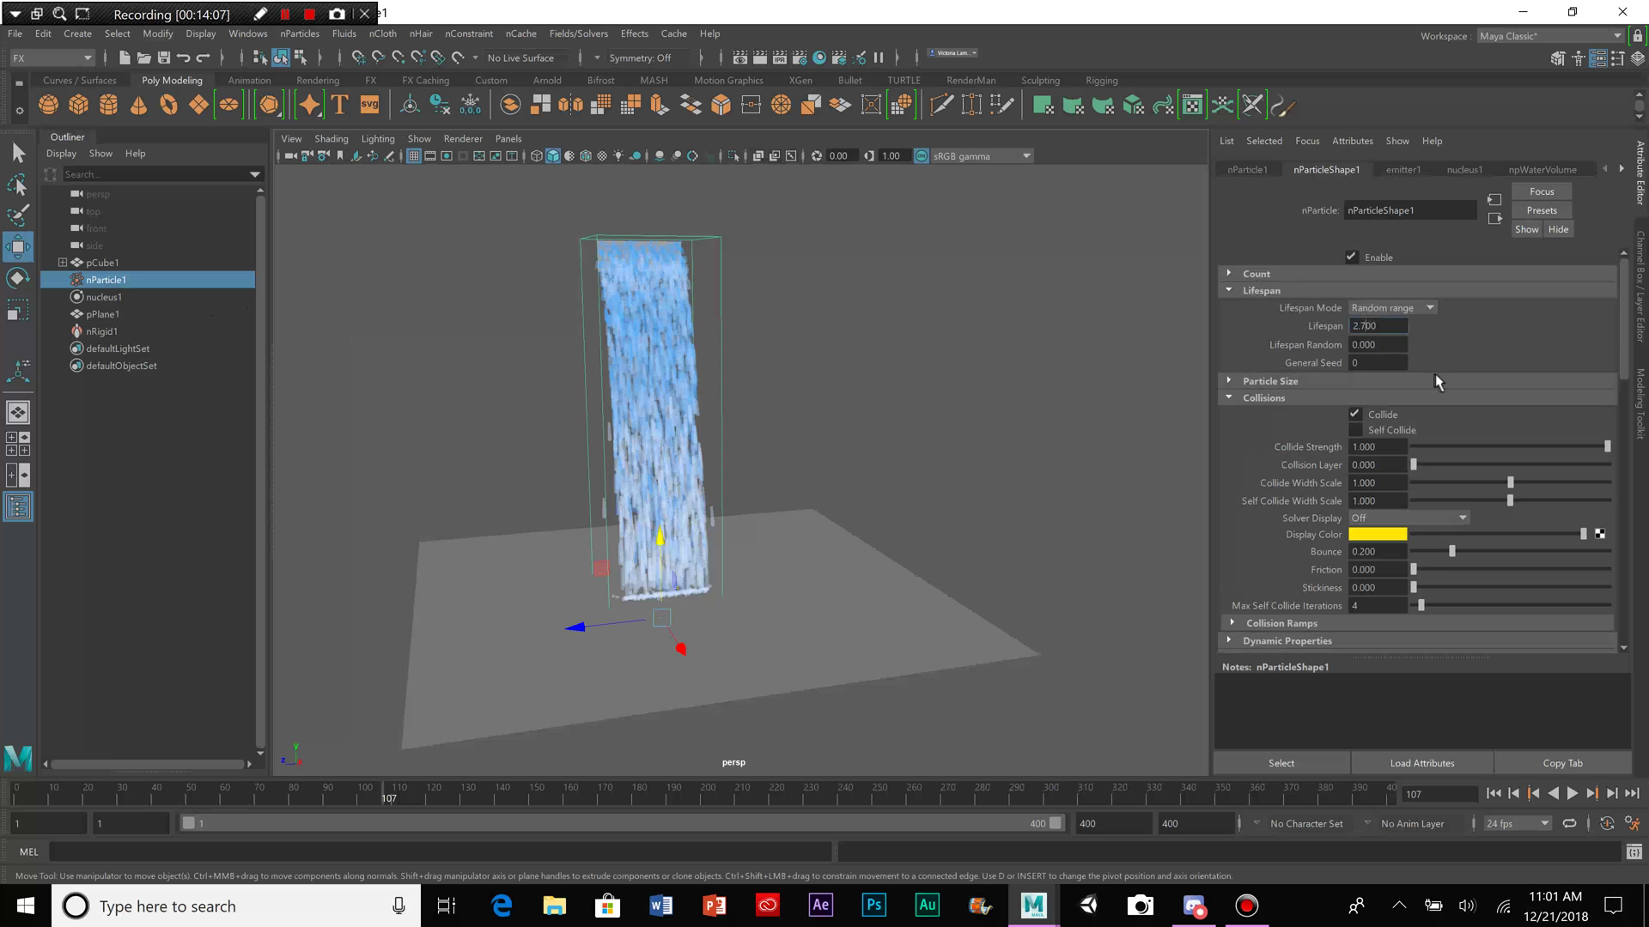
pyautogui.click(1461, 169)
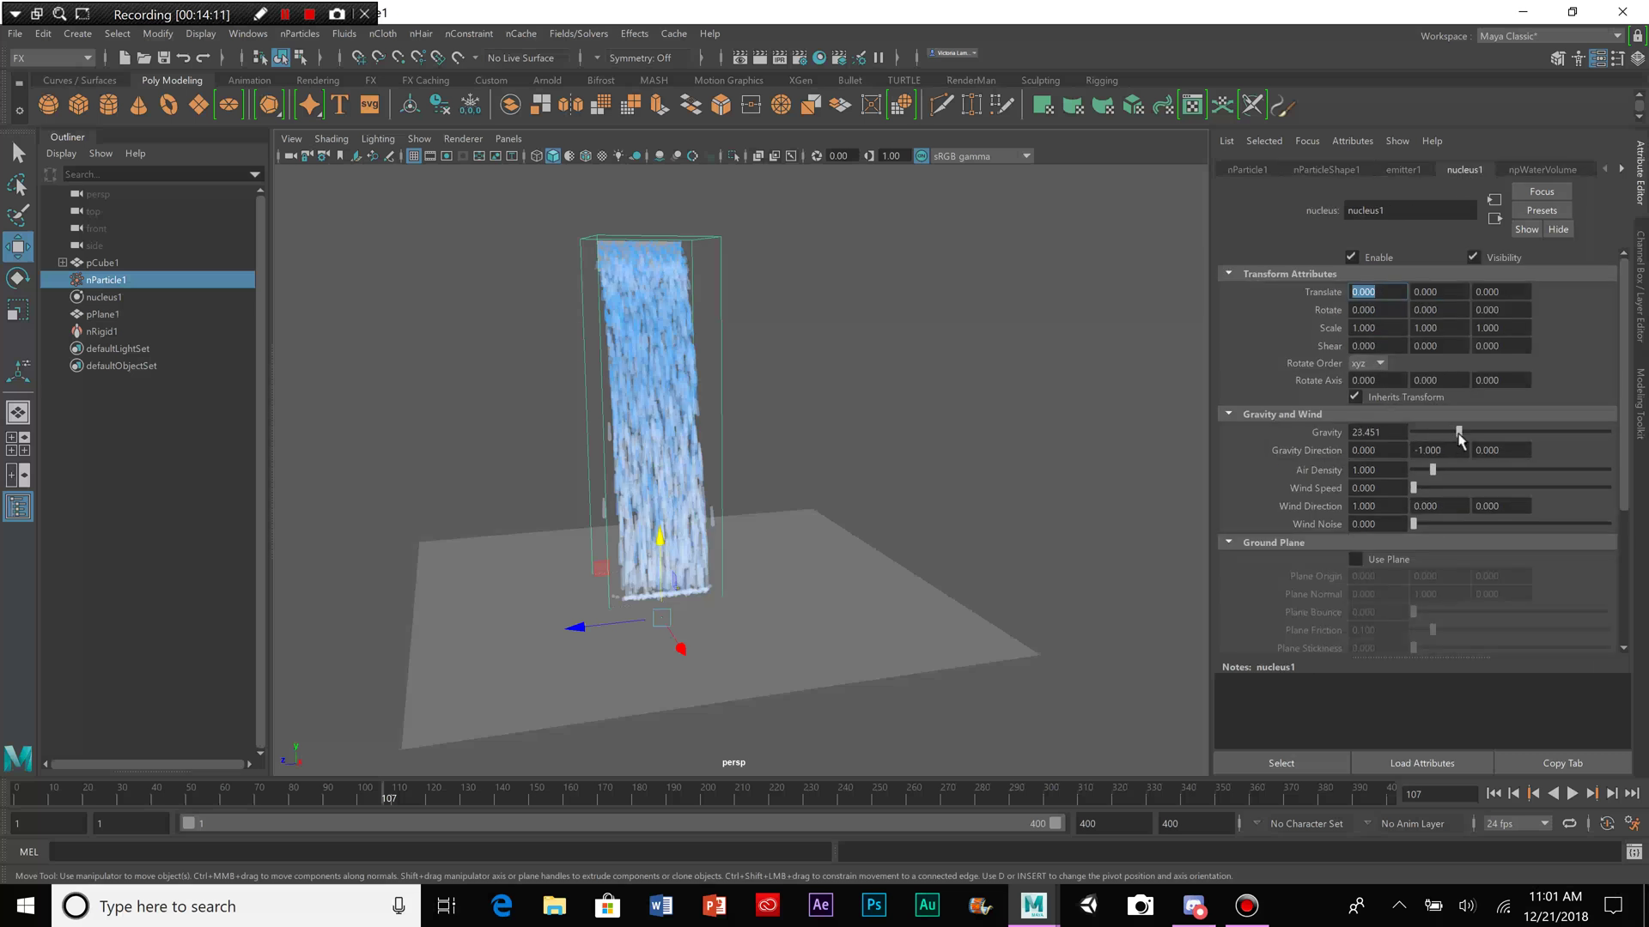
pyautogui.click(1398, 433)
pyautogui.click(18, 796)
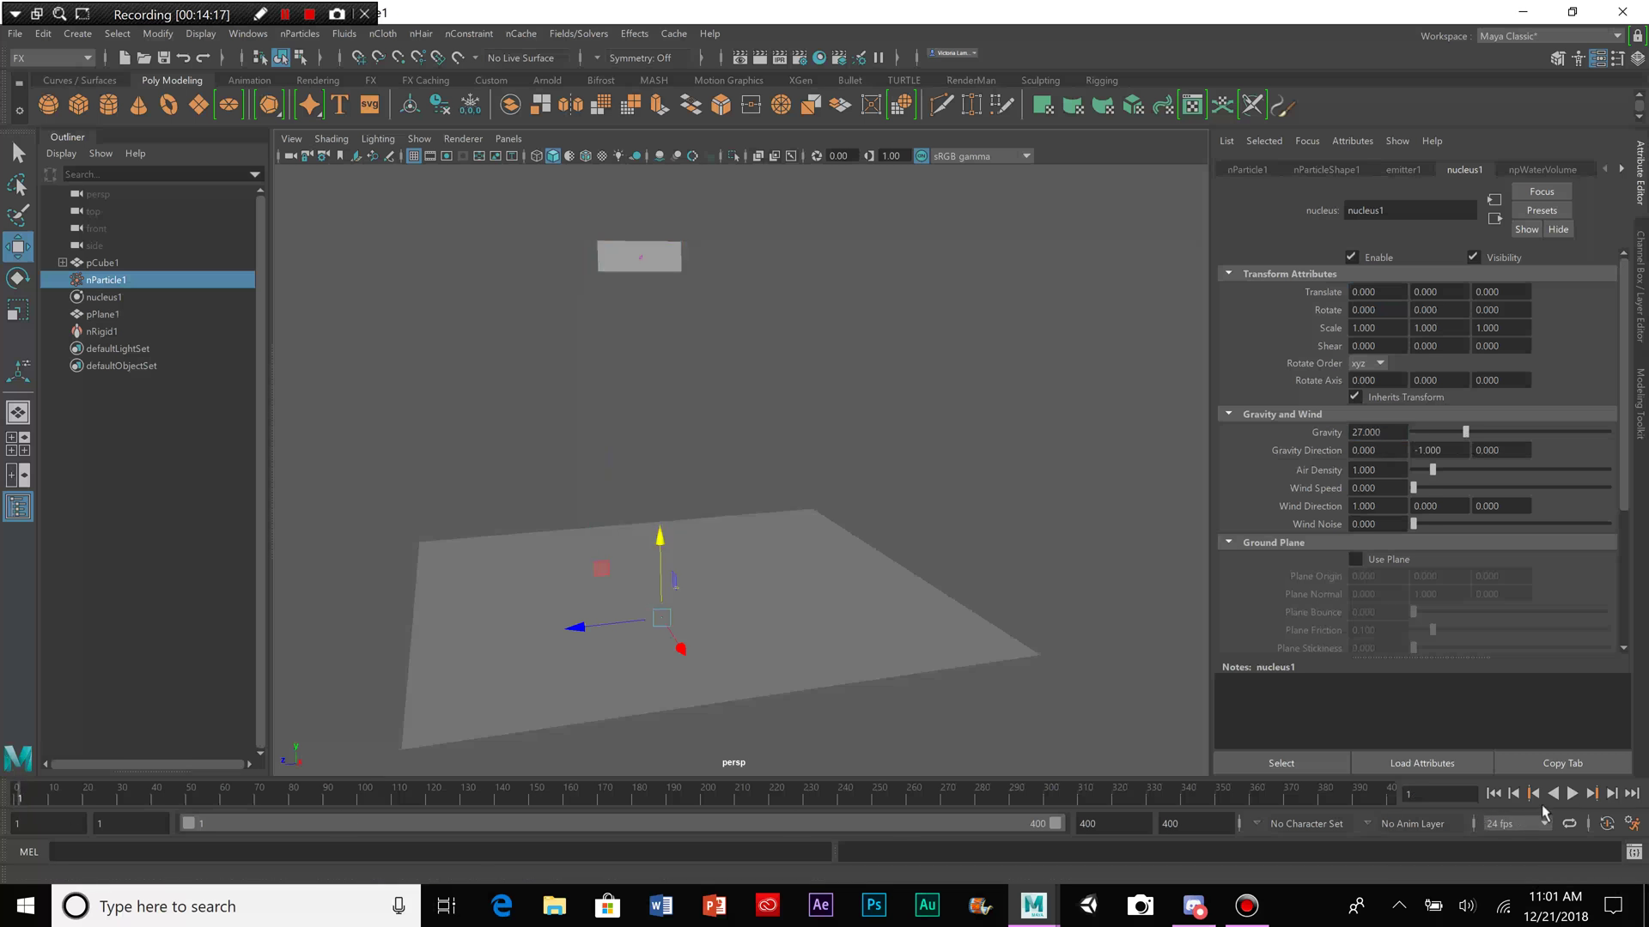
pyautogui.click(1571, 794)
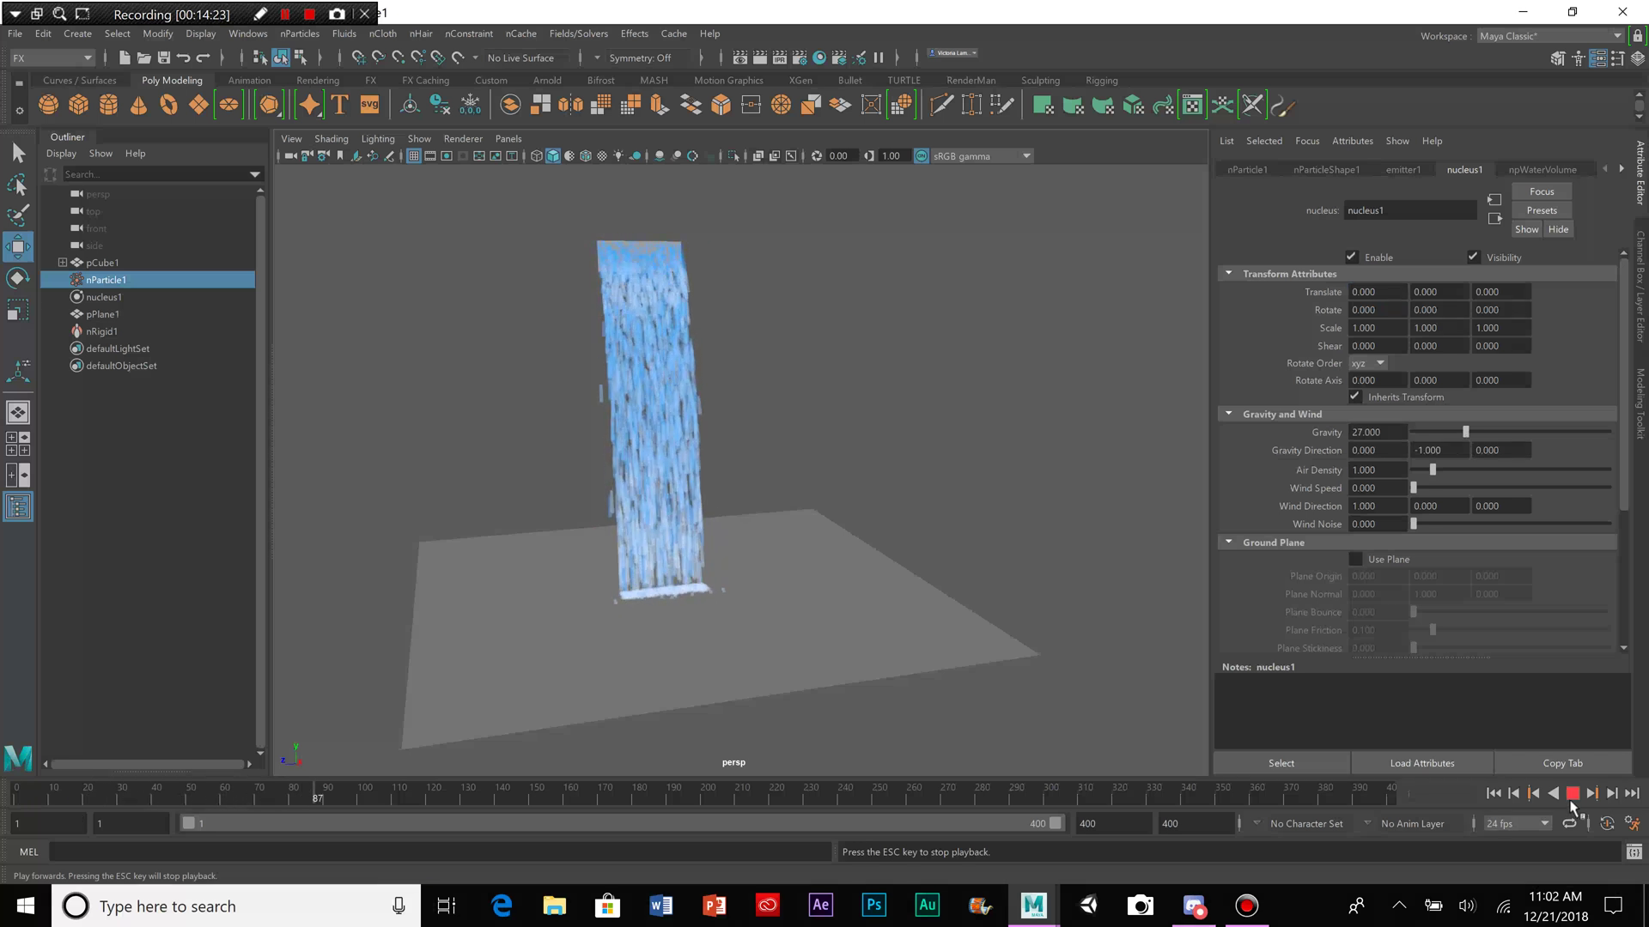
pyautogui.click(1573, 794)
# Step: Start editing the nParticleShape1 Bounce value toward about 0.374
pyautogui.scroll(3, 703, 620)
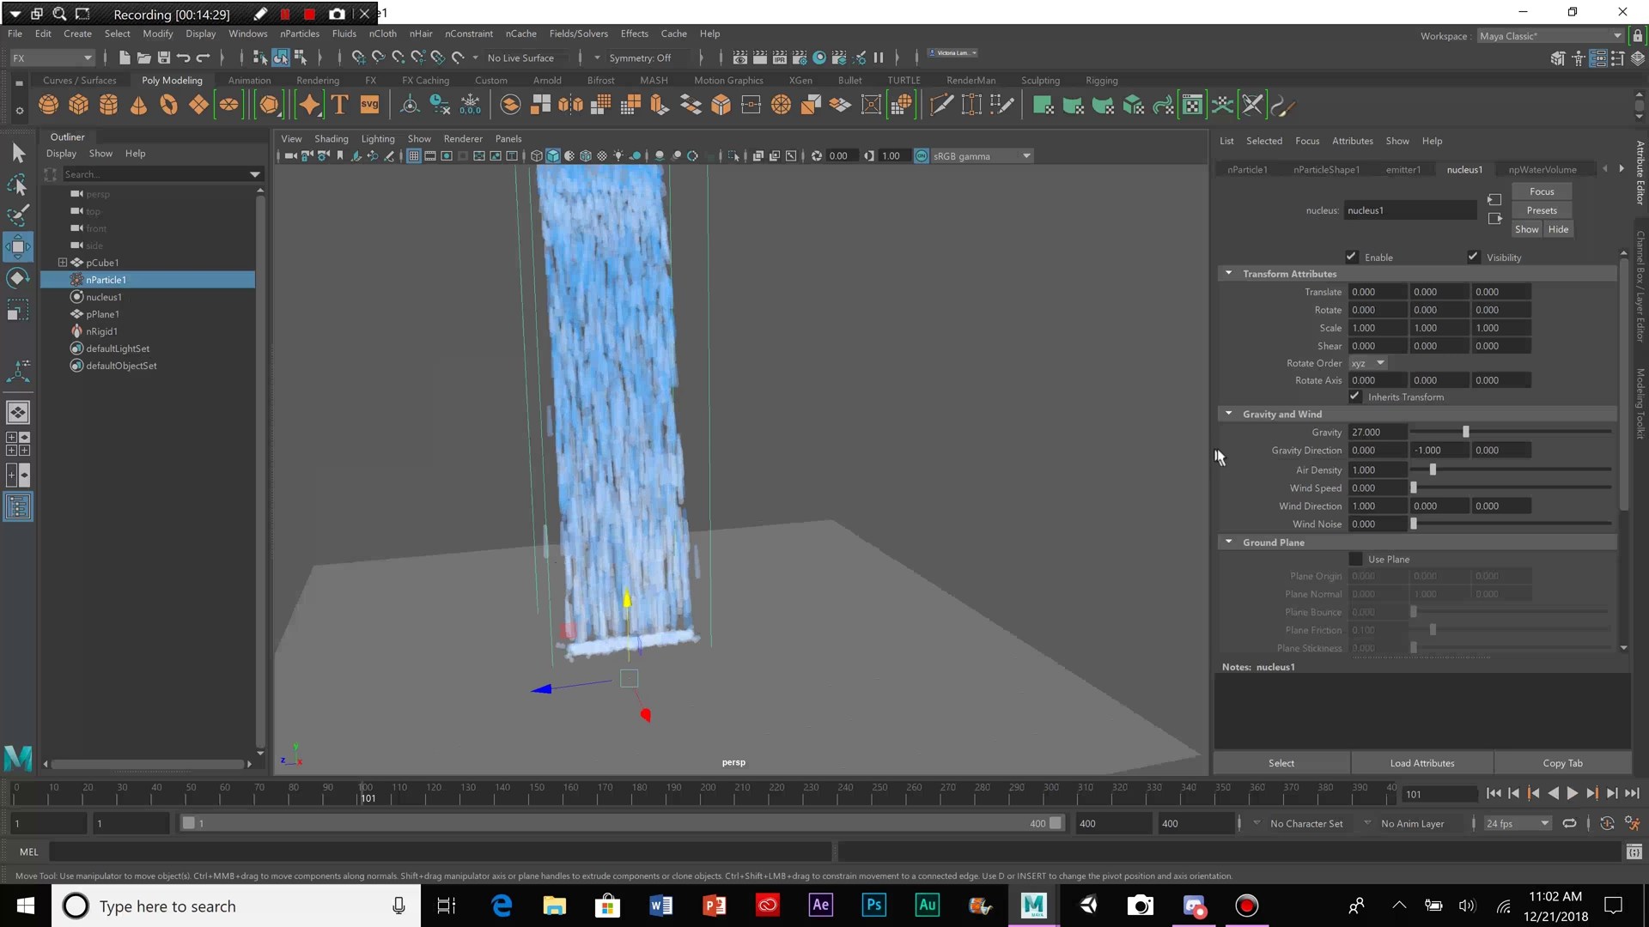
pyautogui.click(1355, 174)
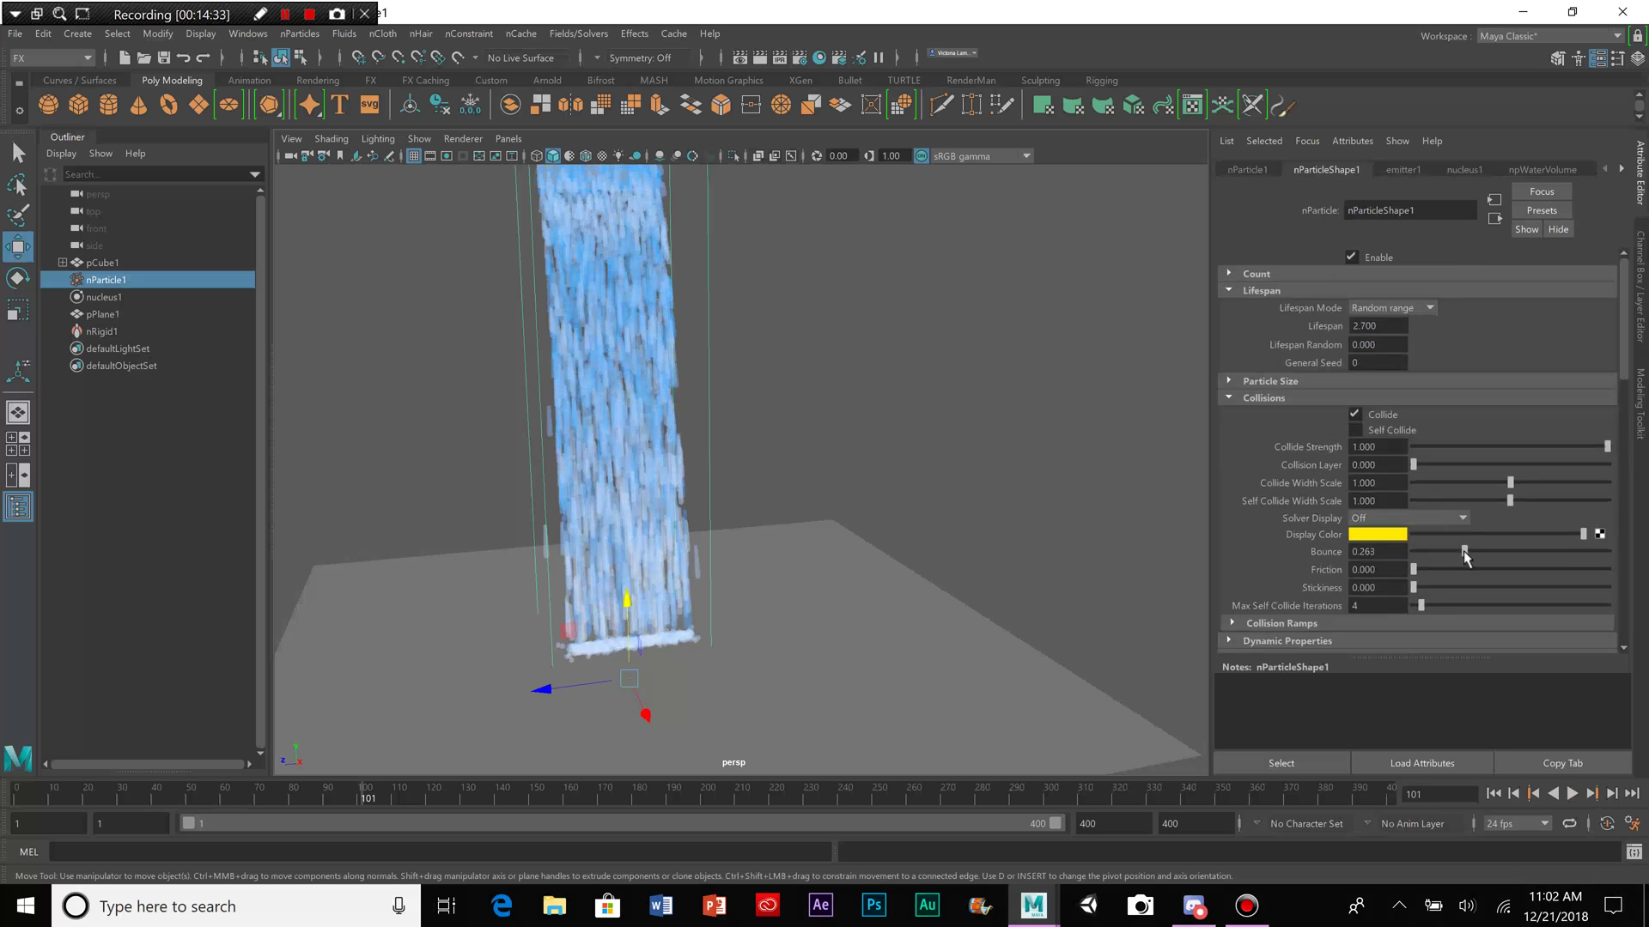
pyautogui.click(1386, 553)
# Step: Set particle Bounce to 0.370 and replay the waterfall to frame 119
pyautogui.press('BackSpace')
pyautogui.write('0')
pyautogui.press('Return')
pyautogui.click(16, 803)
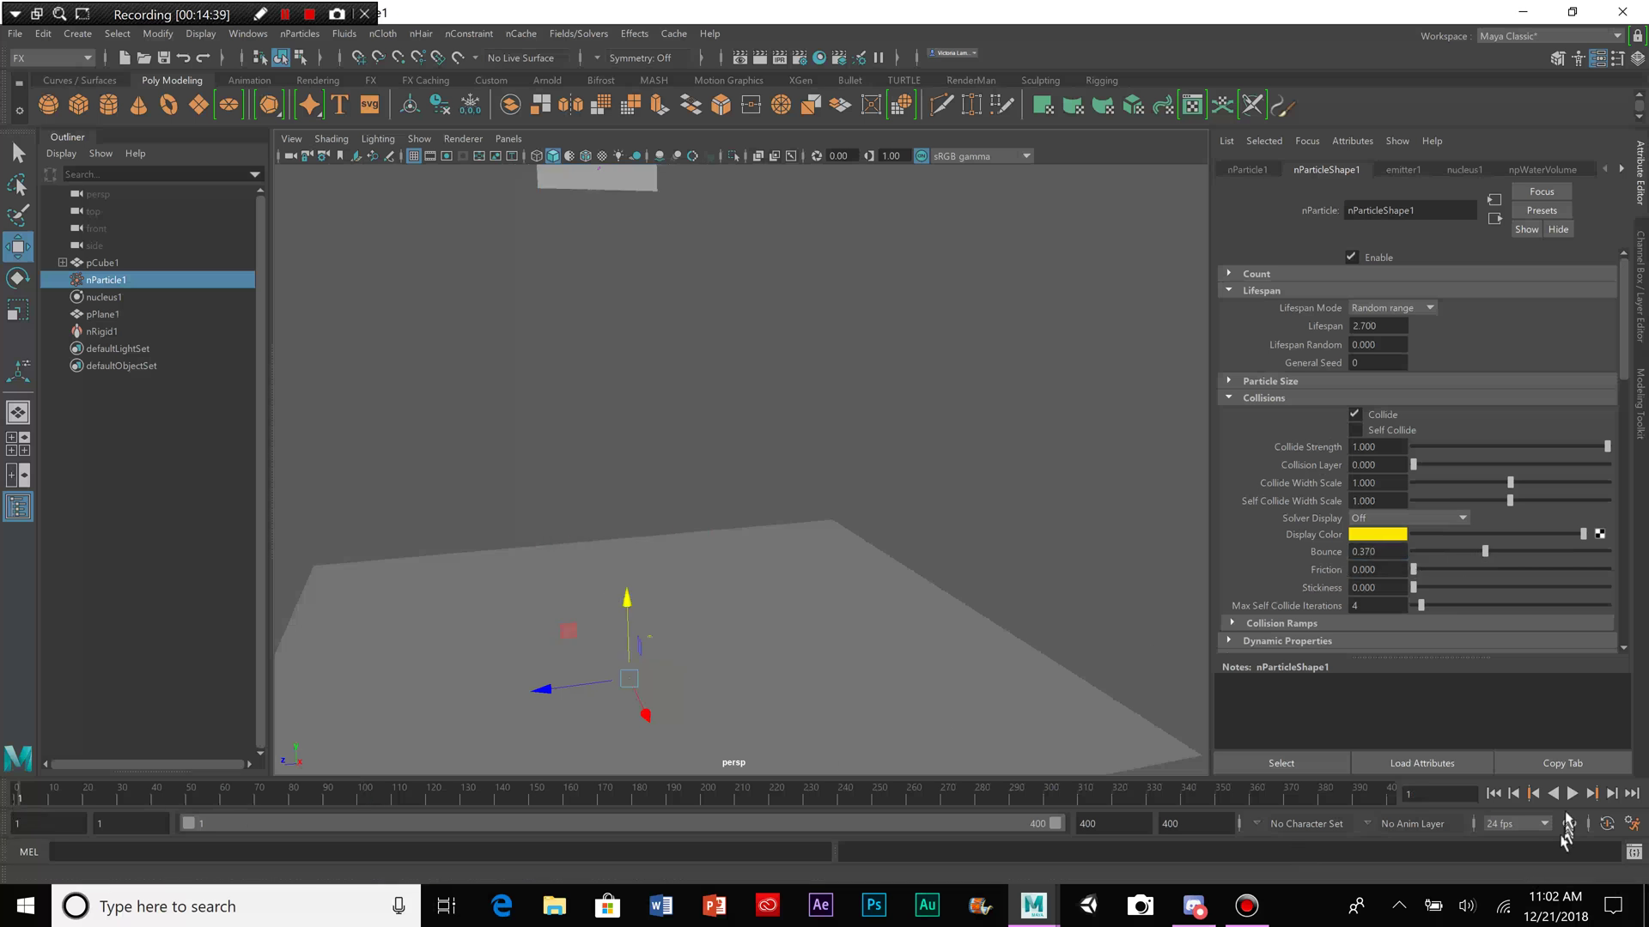
pyautogui.click(1572, 793)
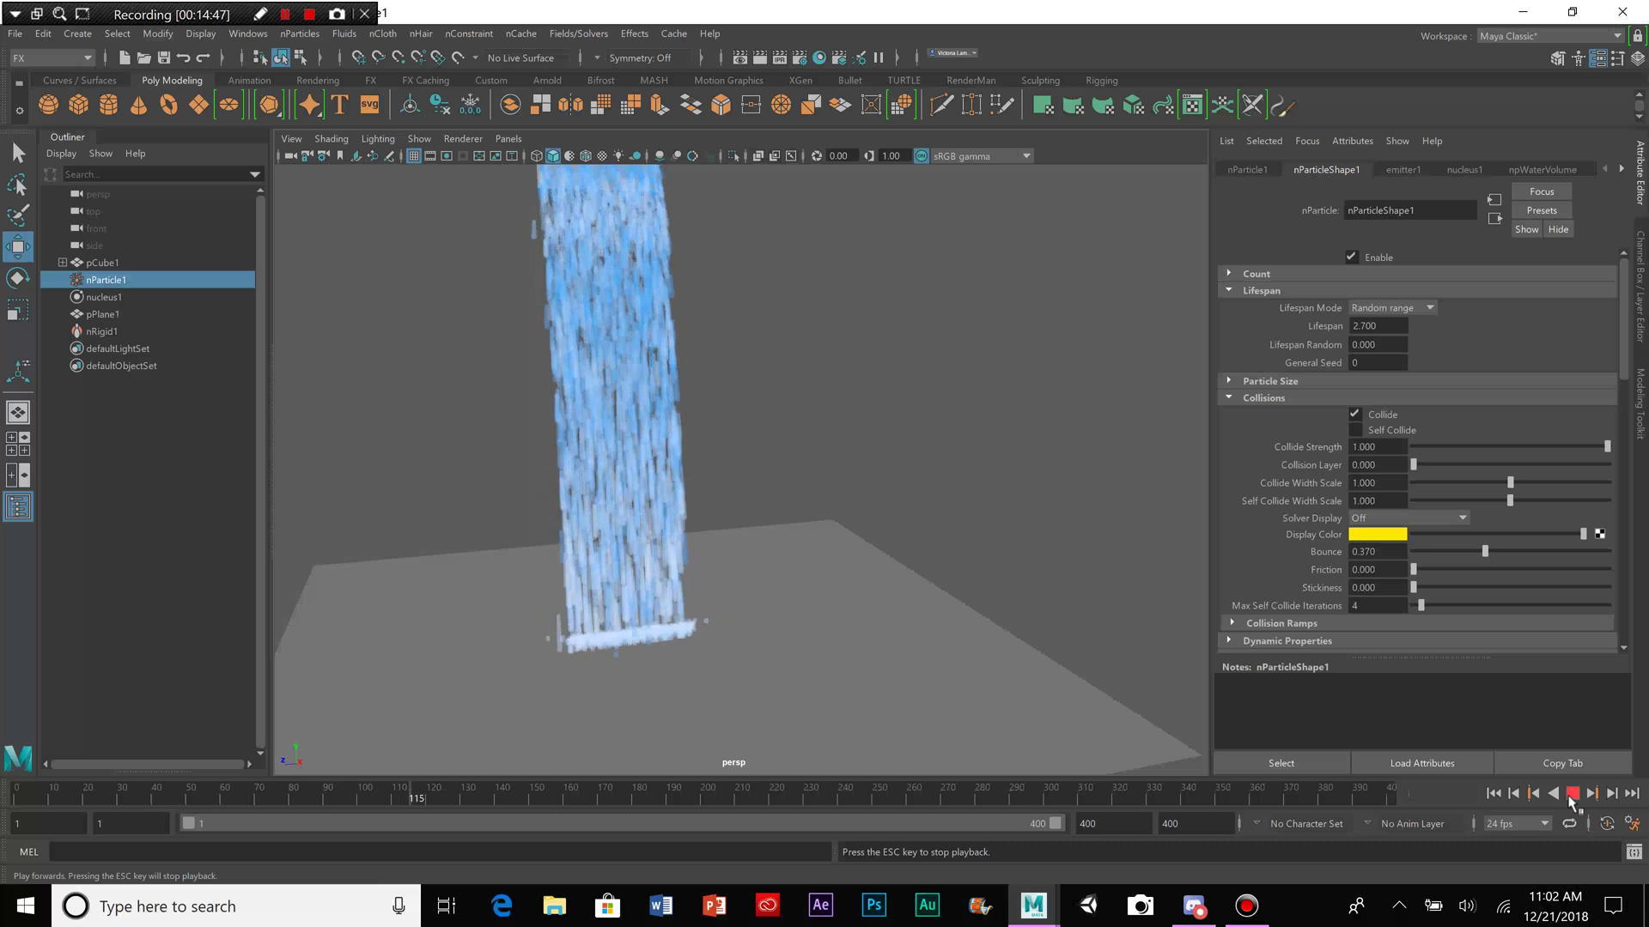
pyautogui.click(1573, 794)
pyautogui.keyDown('alt'); pyautogui.moveTo(934, 660); pyautogui.dragTo(846, 574); pyautogui.keyUp('alt')
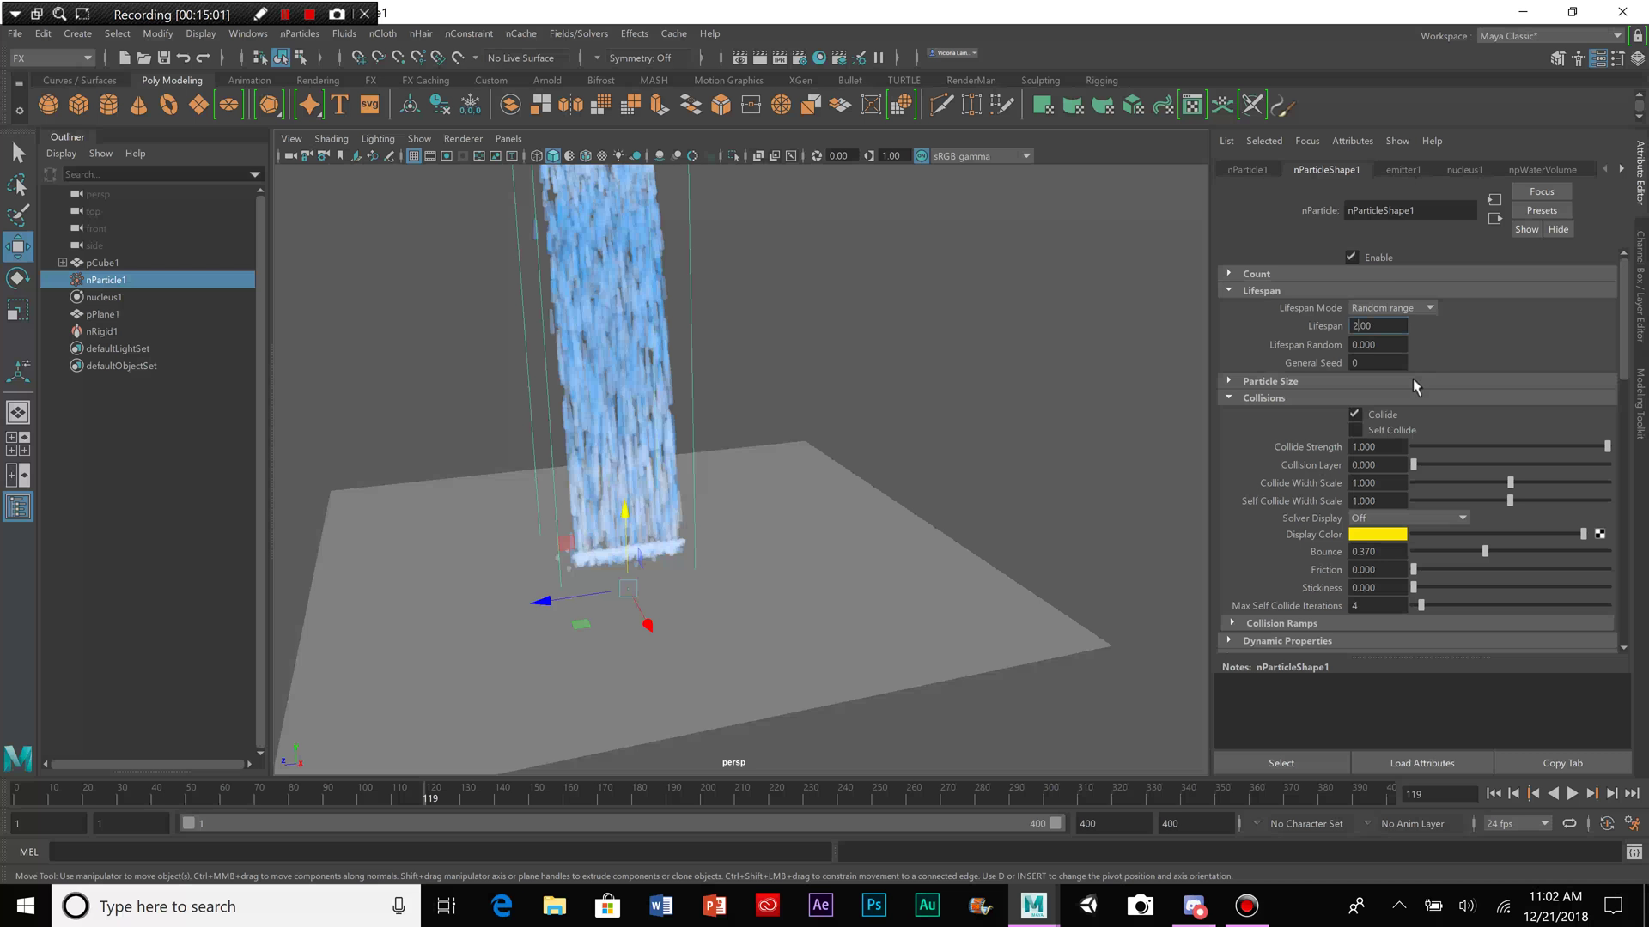
# Step: Set Lifespan to 3 and replay the longer-lived stream to frame 138
pyautogui.write('3')
pyautogui.press('Return')
pyautogui.click(16, 798)
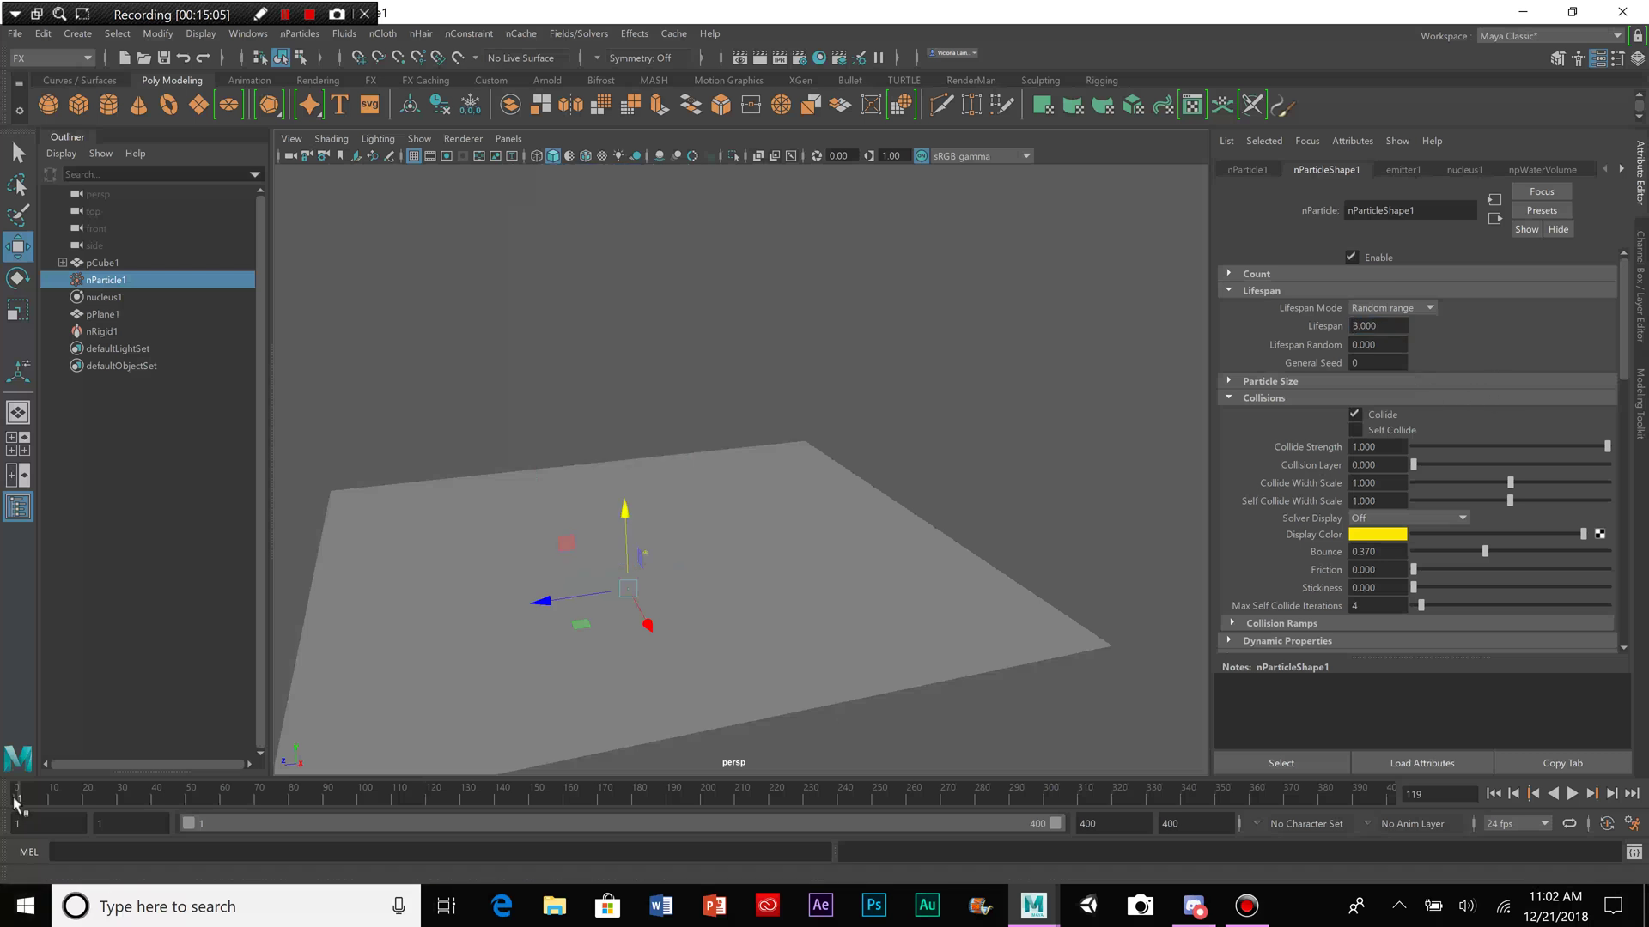
pyautogui.click(1572, 795)
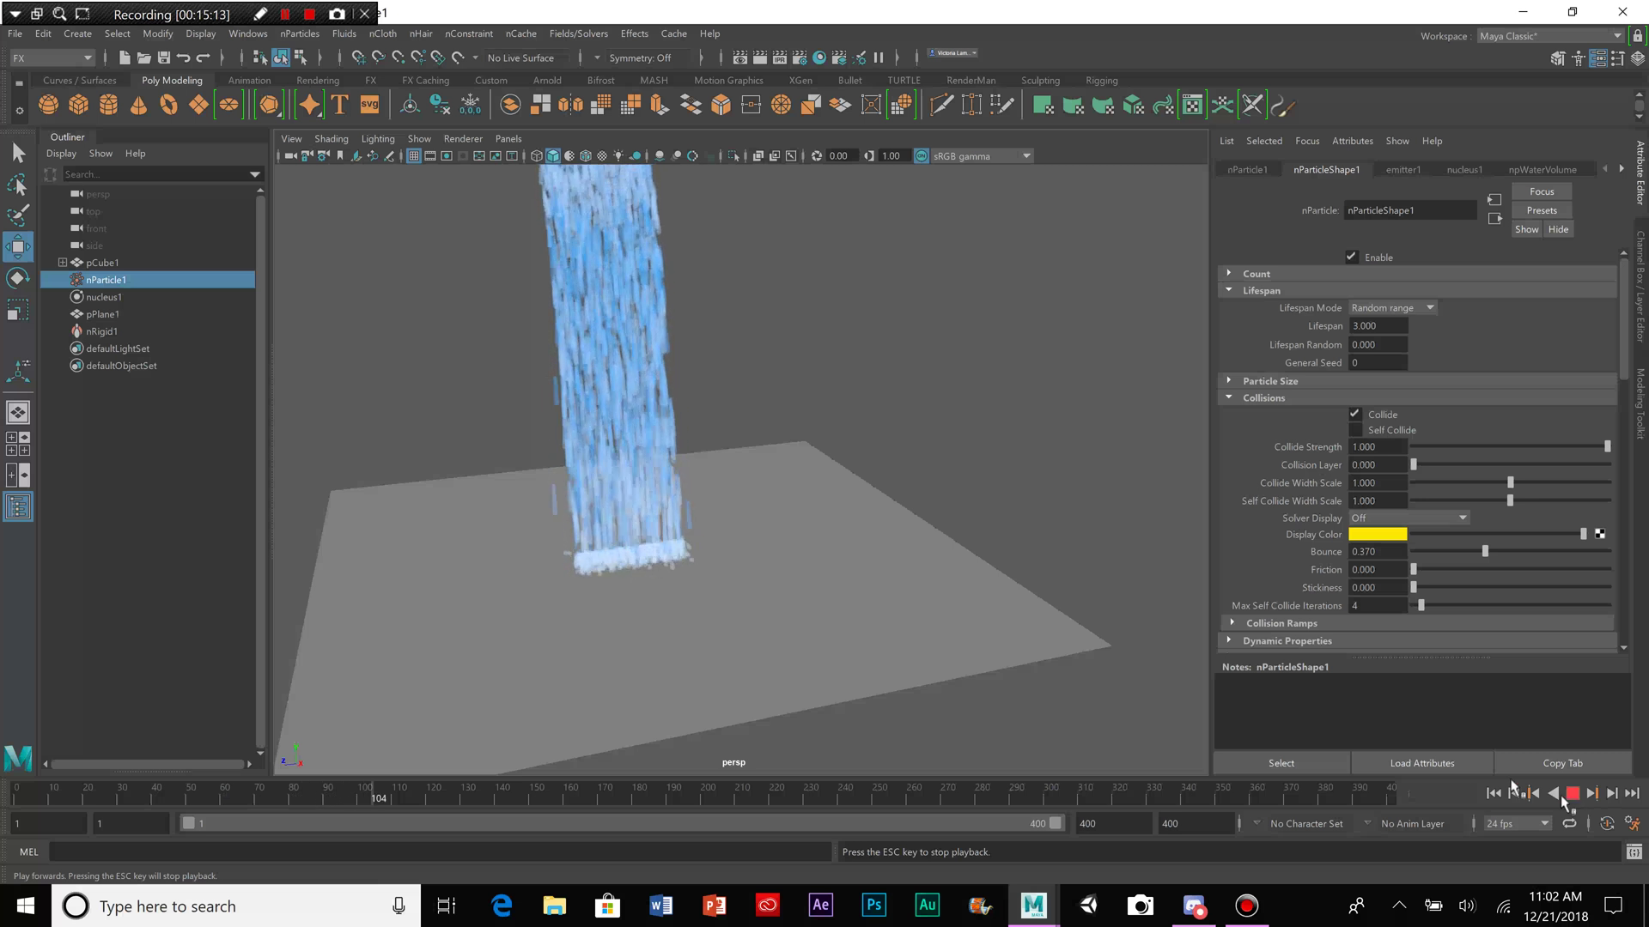
pyautogui.click(1573, 794)
pyautogui.keyDown('alt'); pyautogui.moveTo(784, 601); pyautogui.dragTo(865, 626); pyautogui.keyUp('alt')
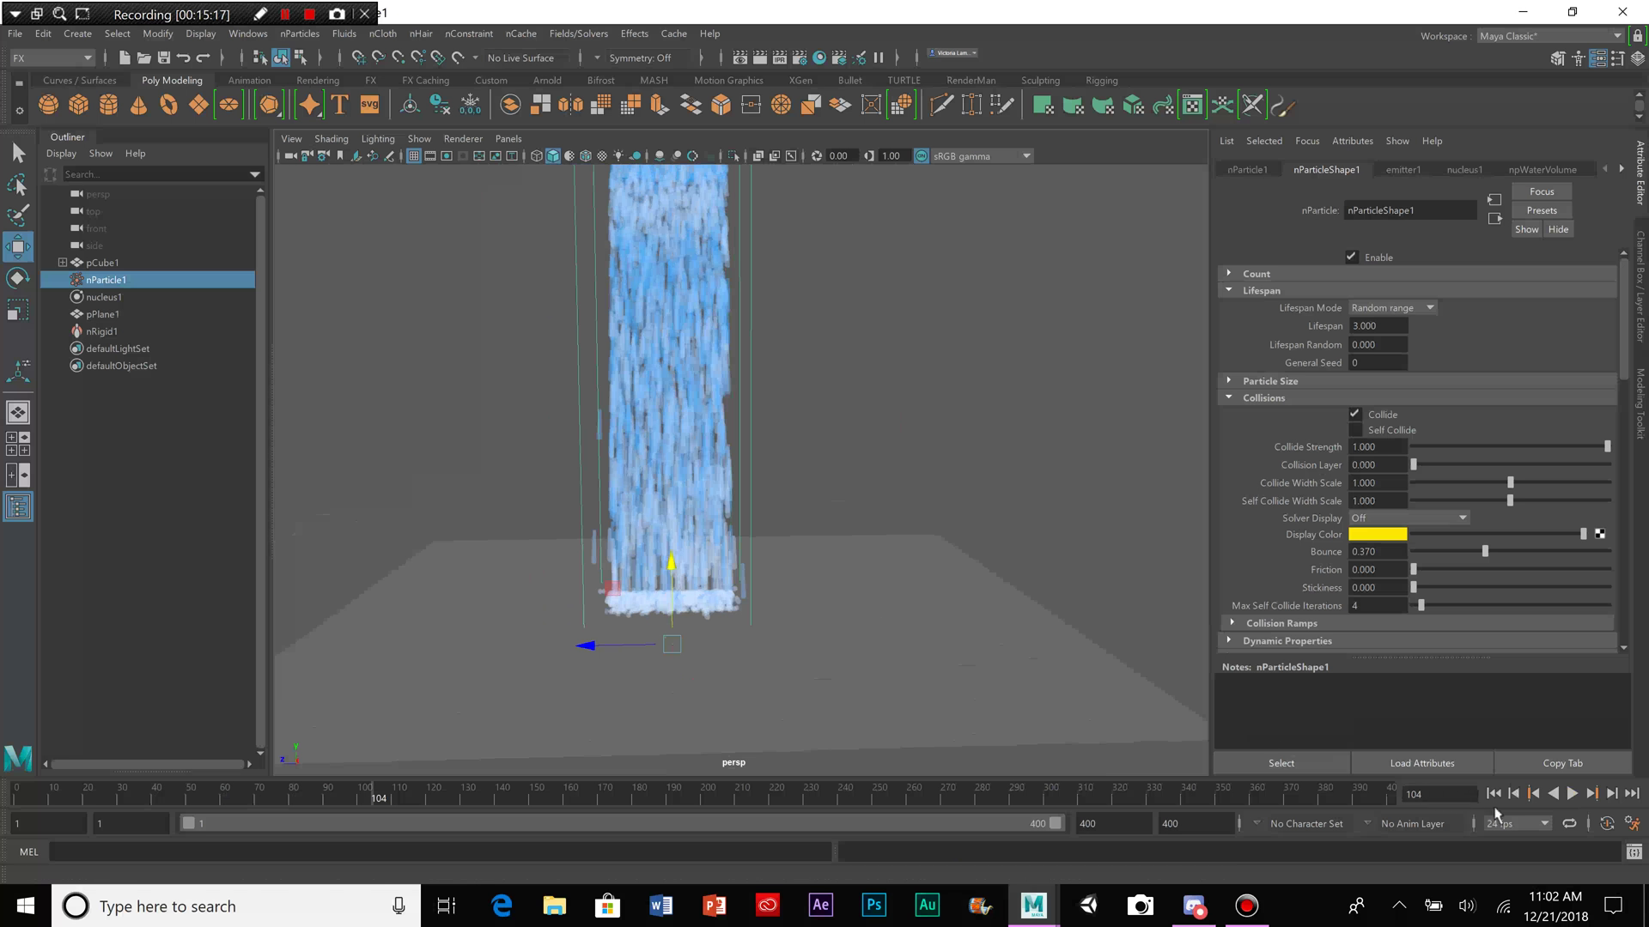
pyautogui.click(1571, 799)
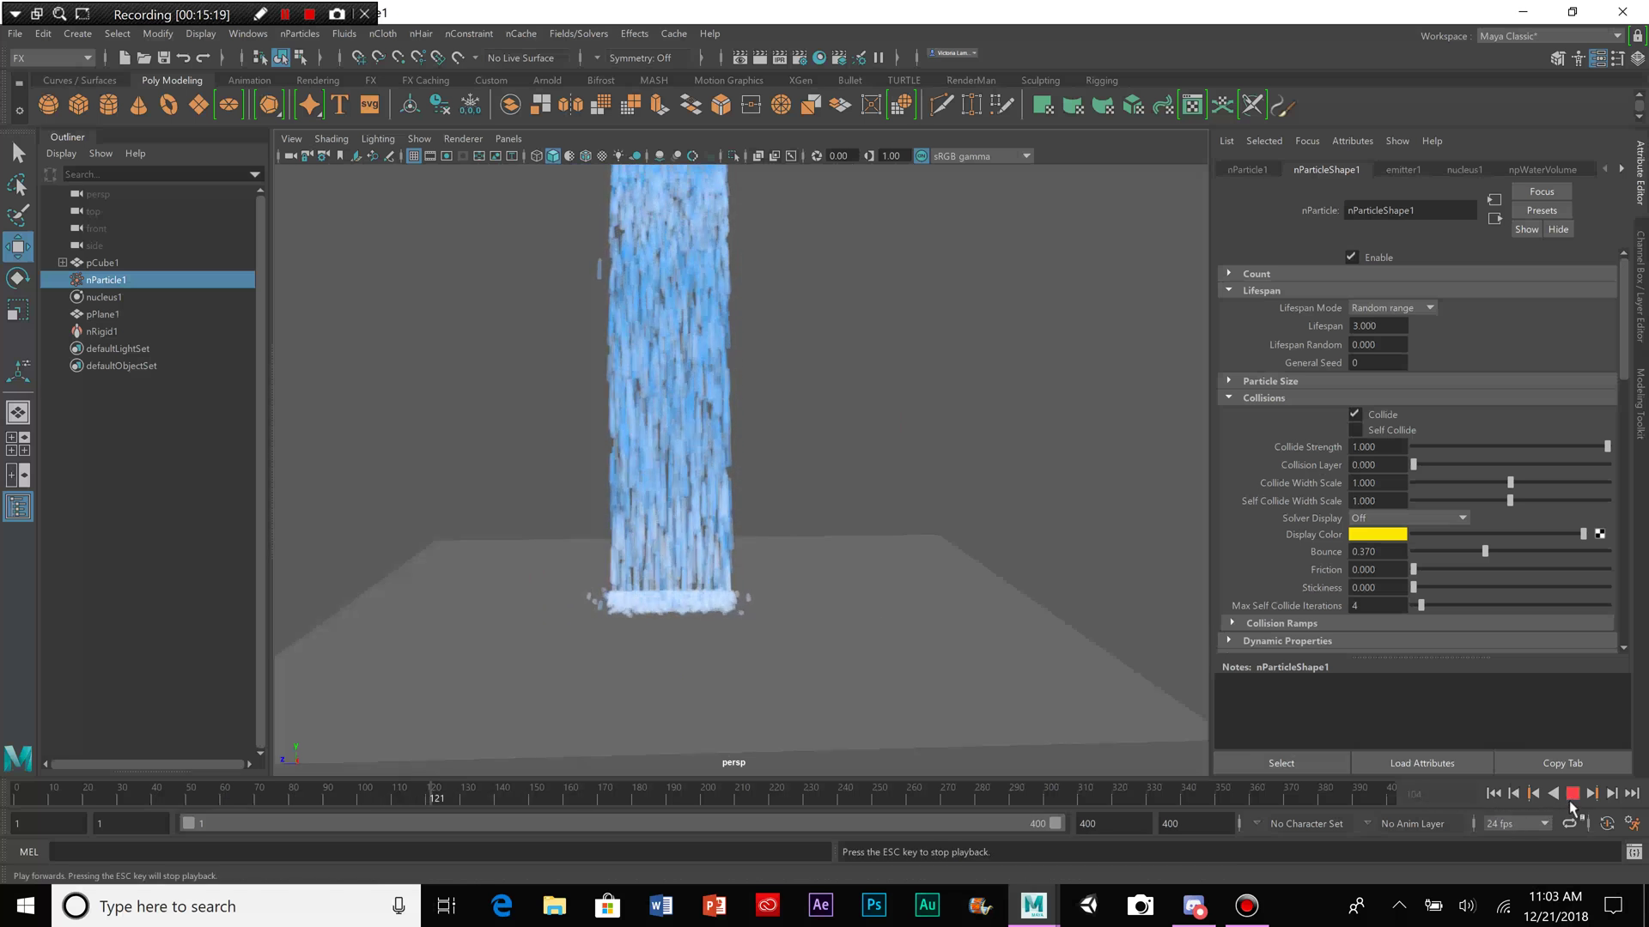
pyautogui.click(1572, 799)
pyautogui.moveTo(863, 558)
pyautogui.keyDown('alt'); pyautogui.mouseDown()
pyautogui.moveTo(873, 533)
pyautogui.moveTo(870, 550)
pyautogui.mouseUp(); pyautogui.keyUp('alt')
pyautogui.scroll(2, 887, 571)
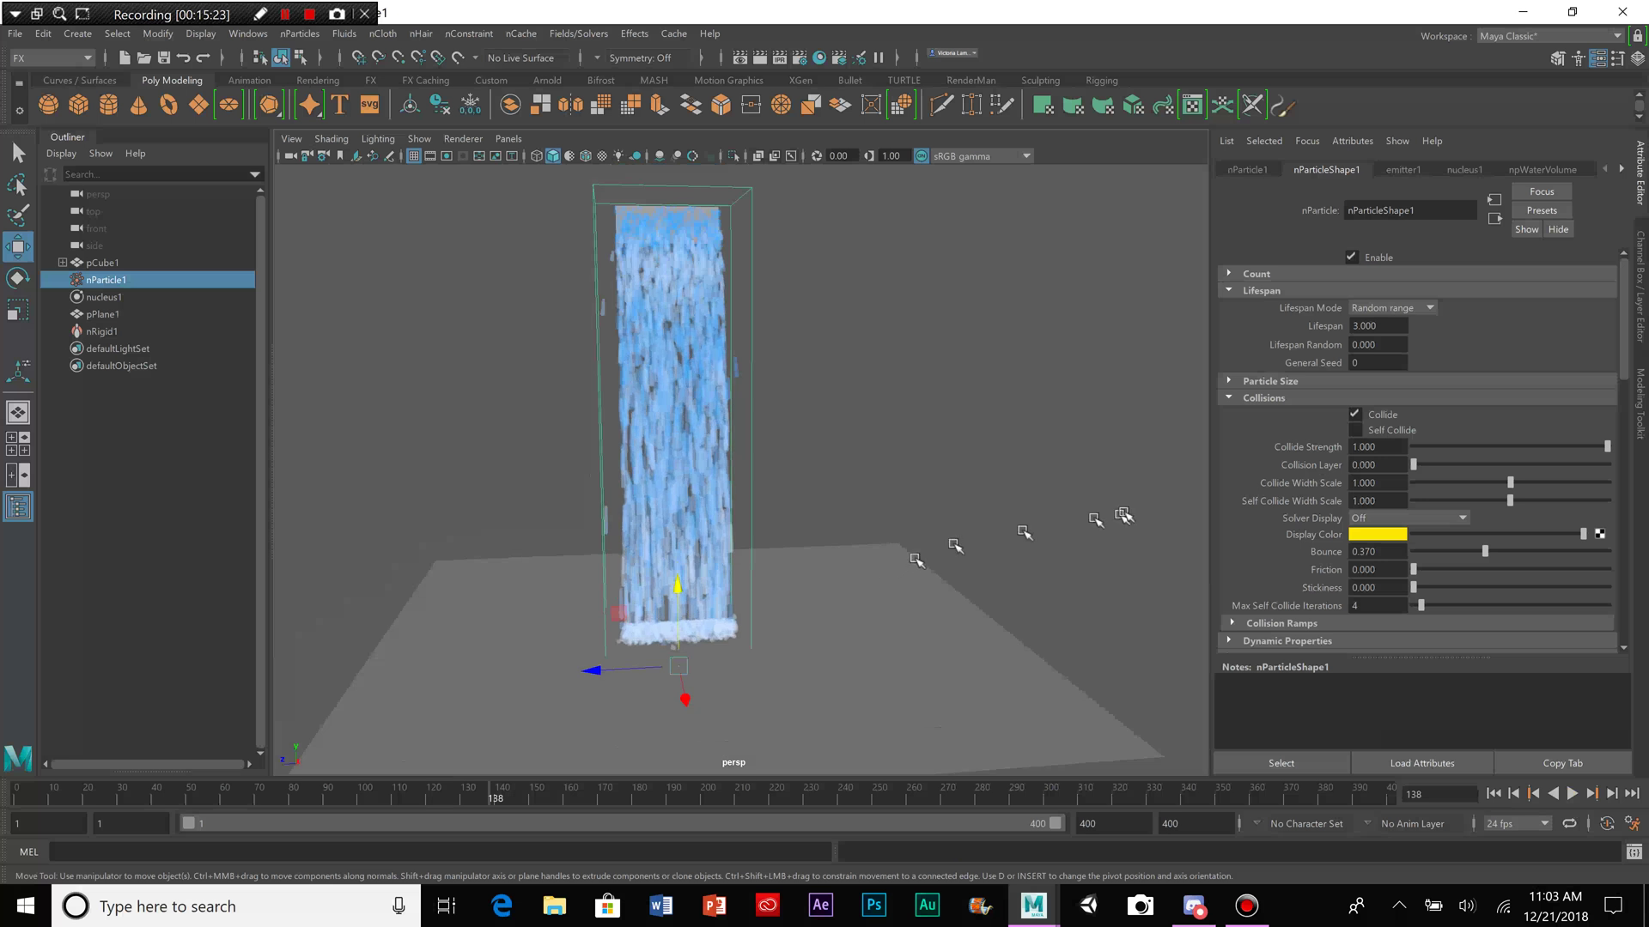
# Step: Raise the emitter1 rate to 1500 particles per second
pyautogui.click(1402, 170)
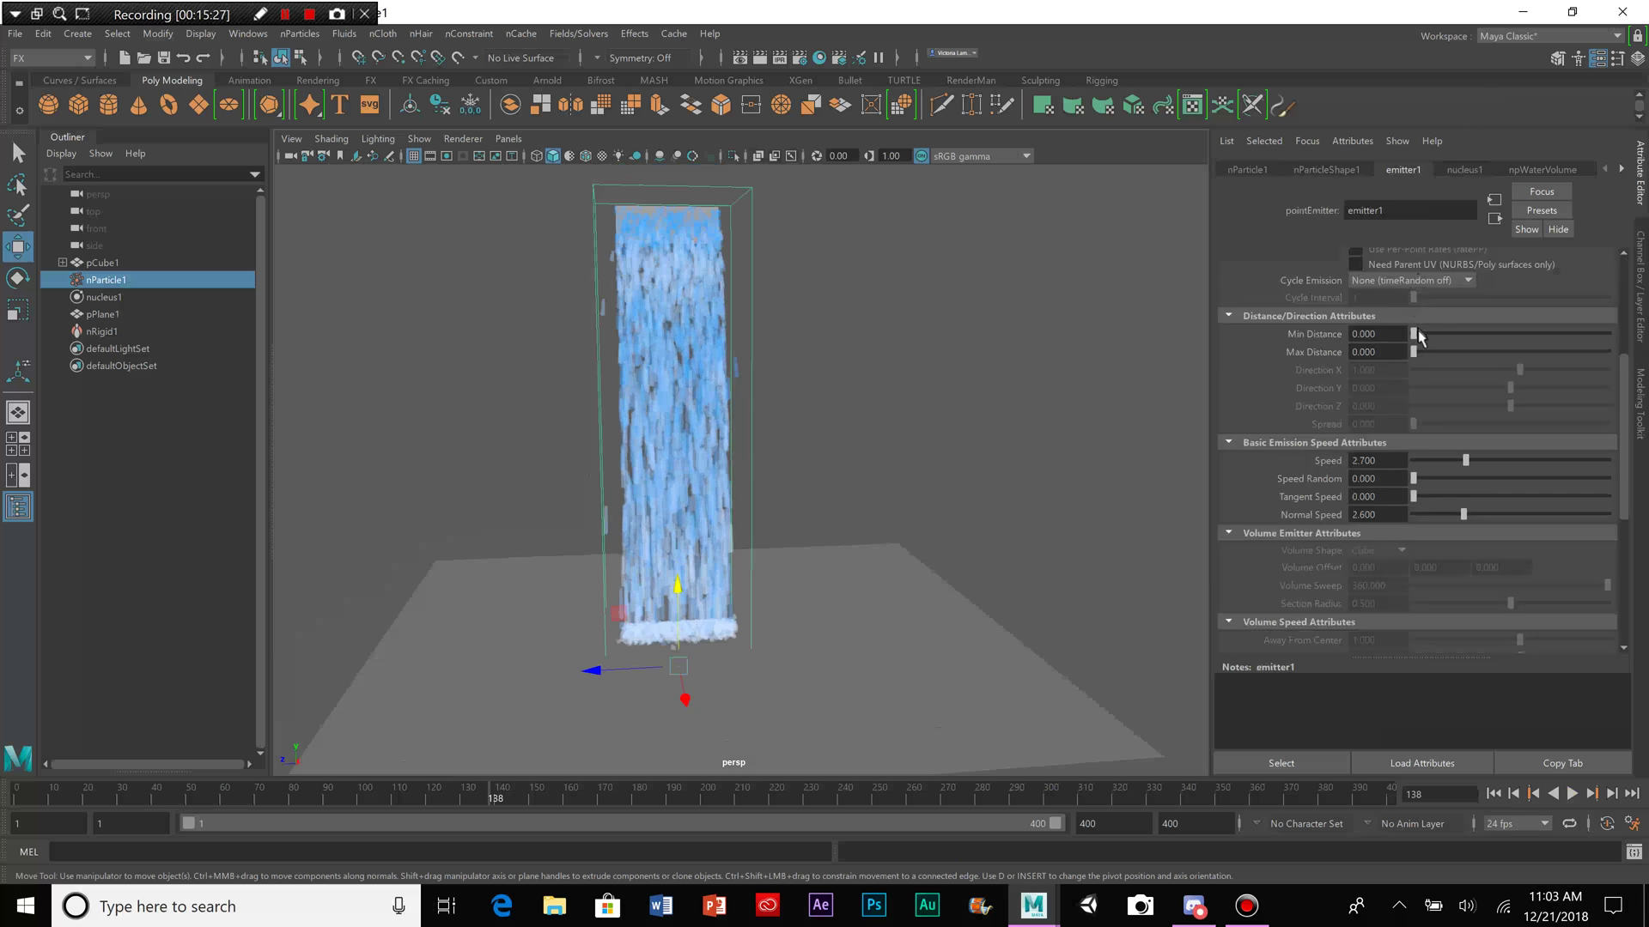
pyautogui.scroll(4, 1314, 391)
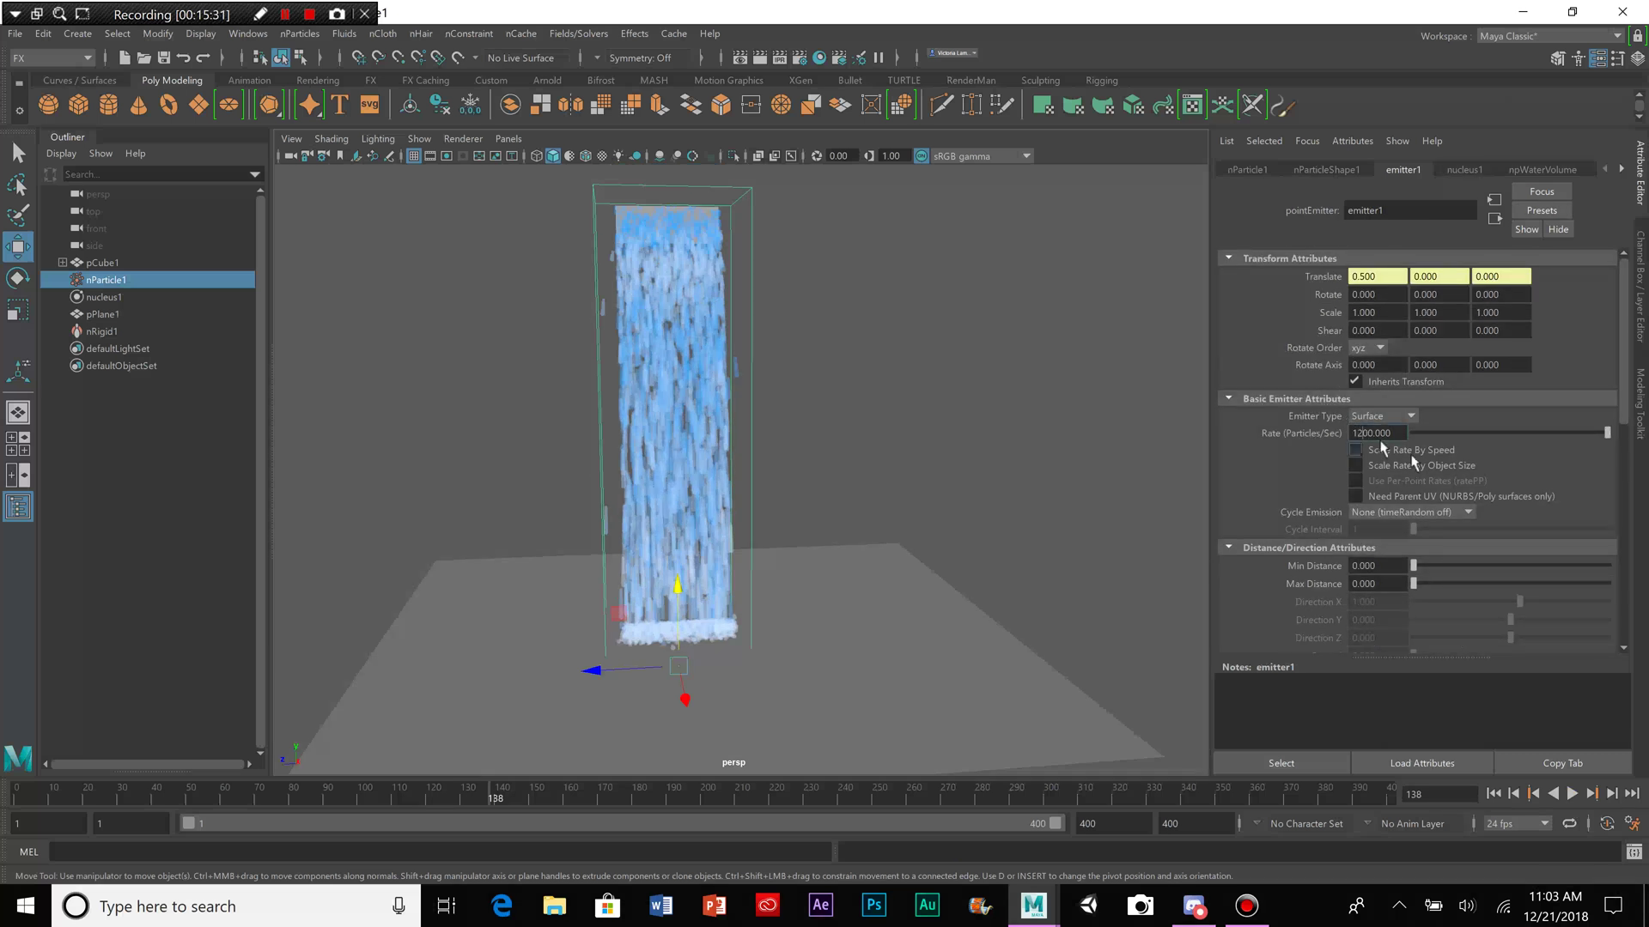
pyautogui.press('BackSpace')
pyautogui.write('5')
pyautogui.press('Return')
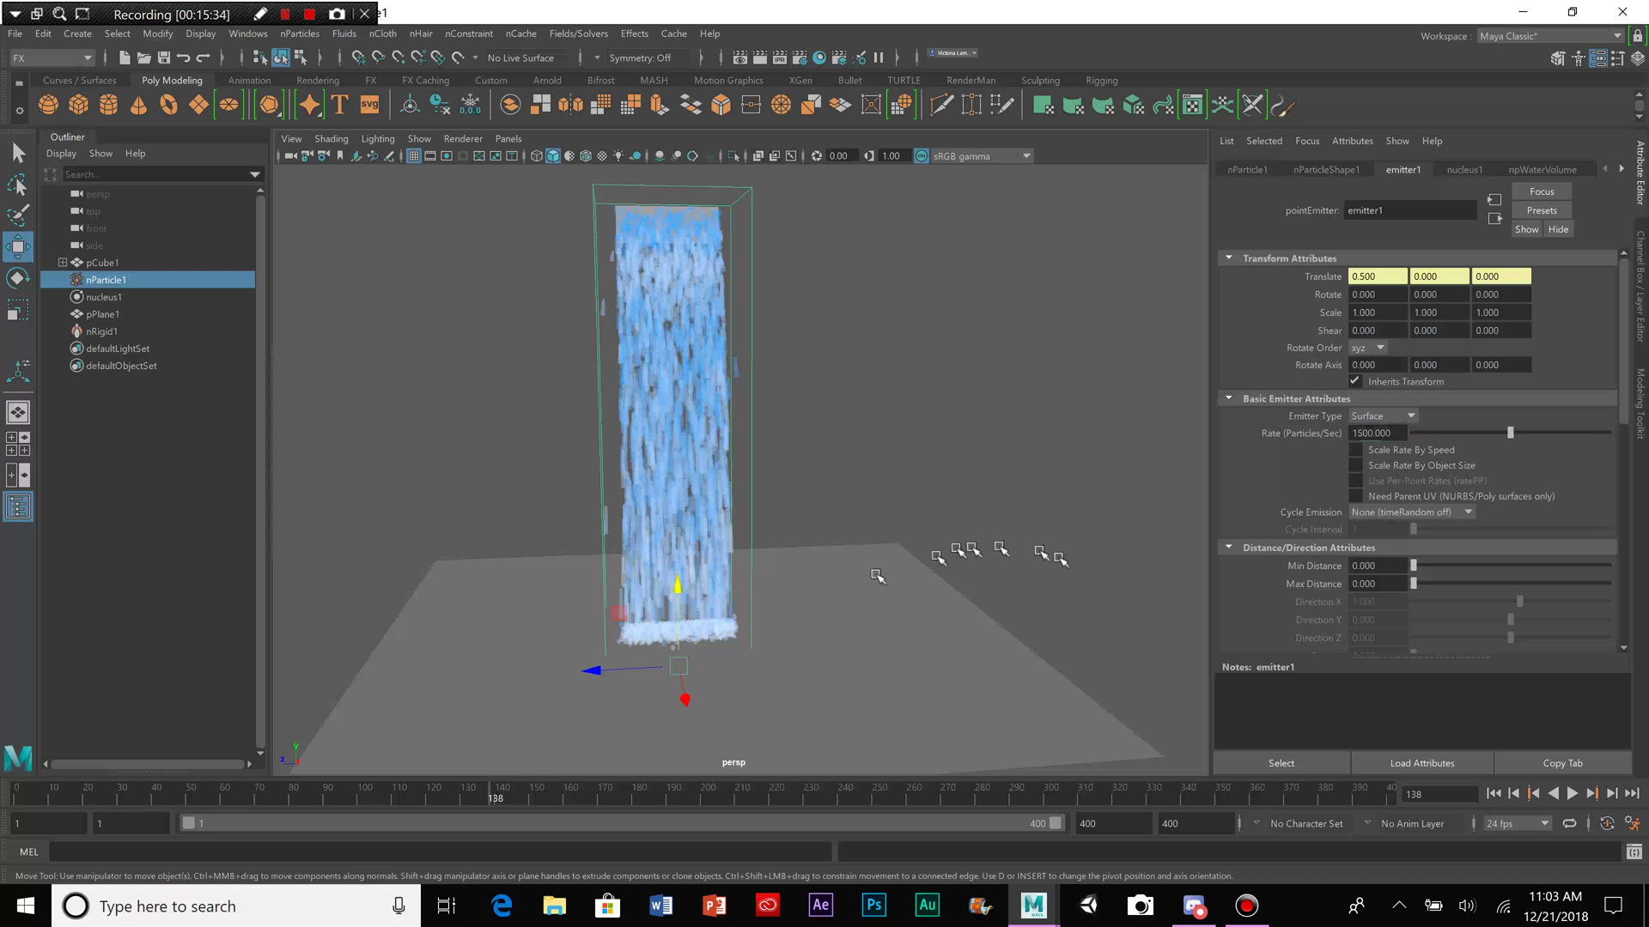
pyautogui.scroll(-5, 1285, 618)
pyautogui.scroll(-2, 1301, 540)
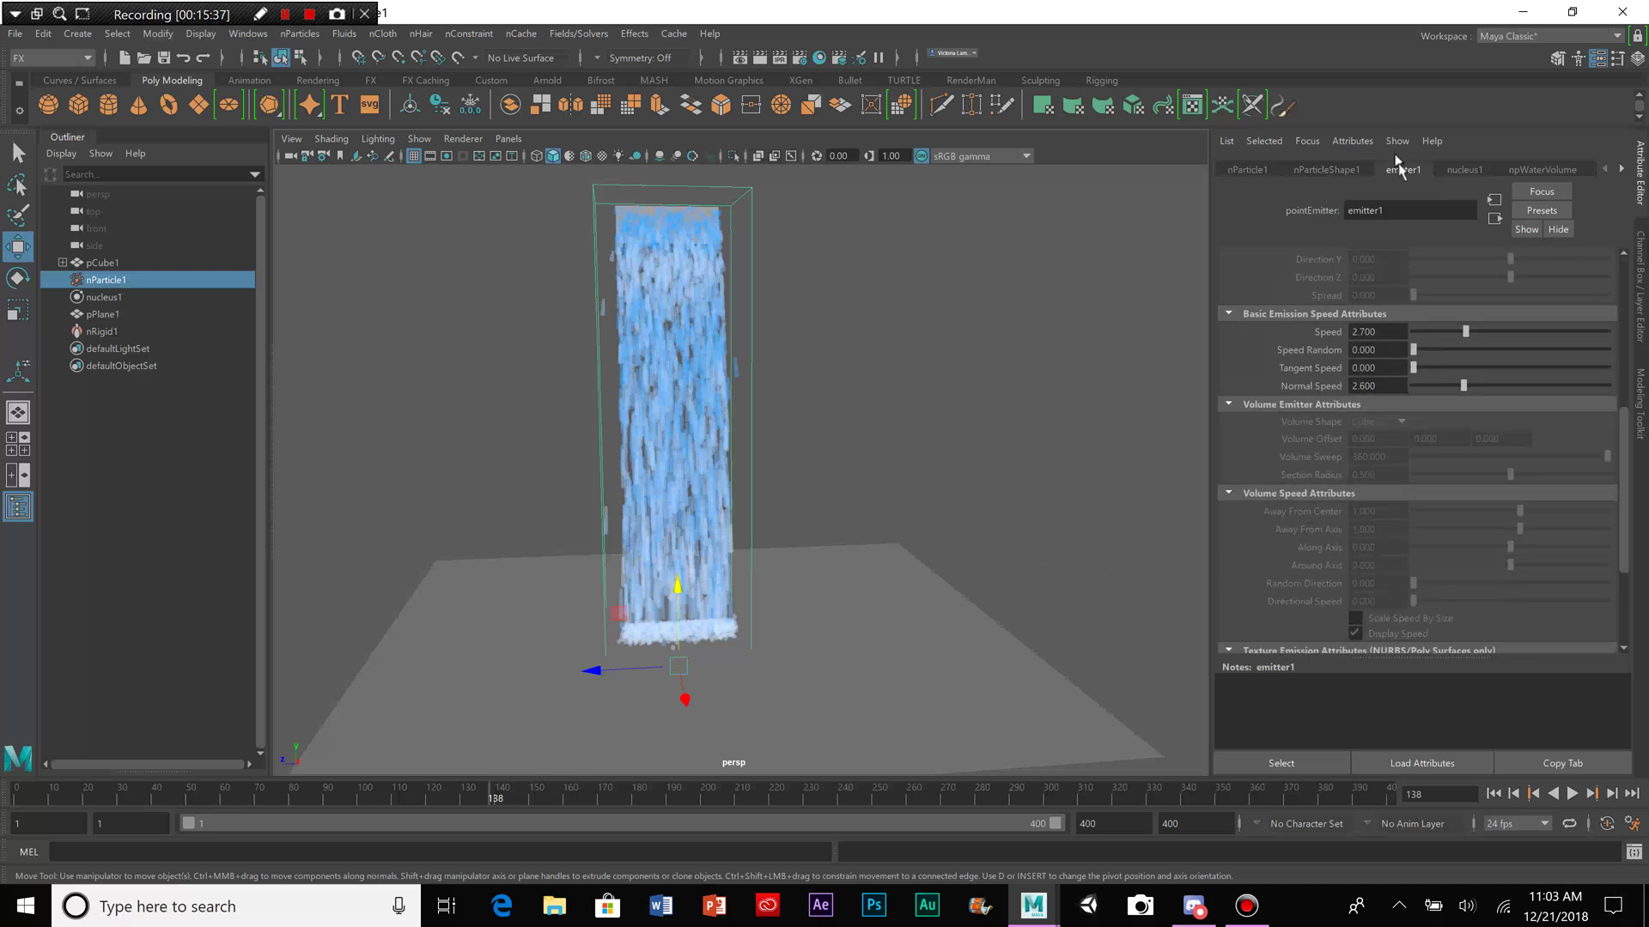
pyautogui.click(1326, 170)
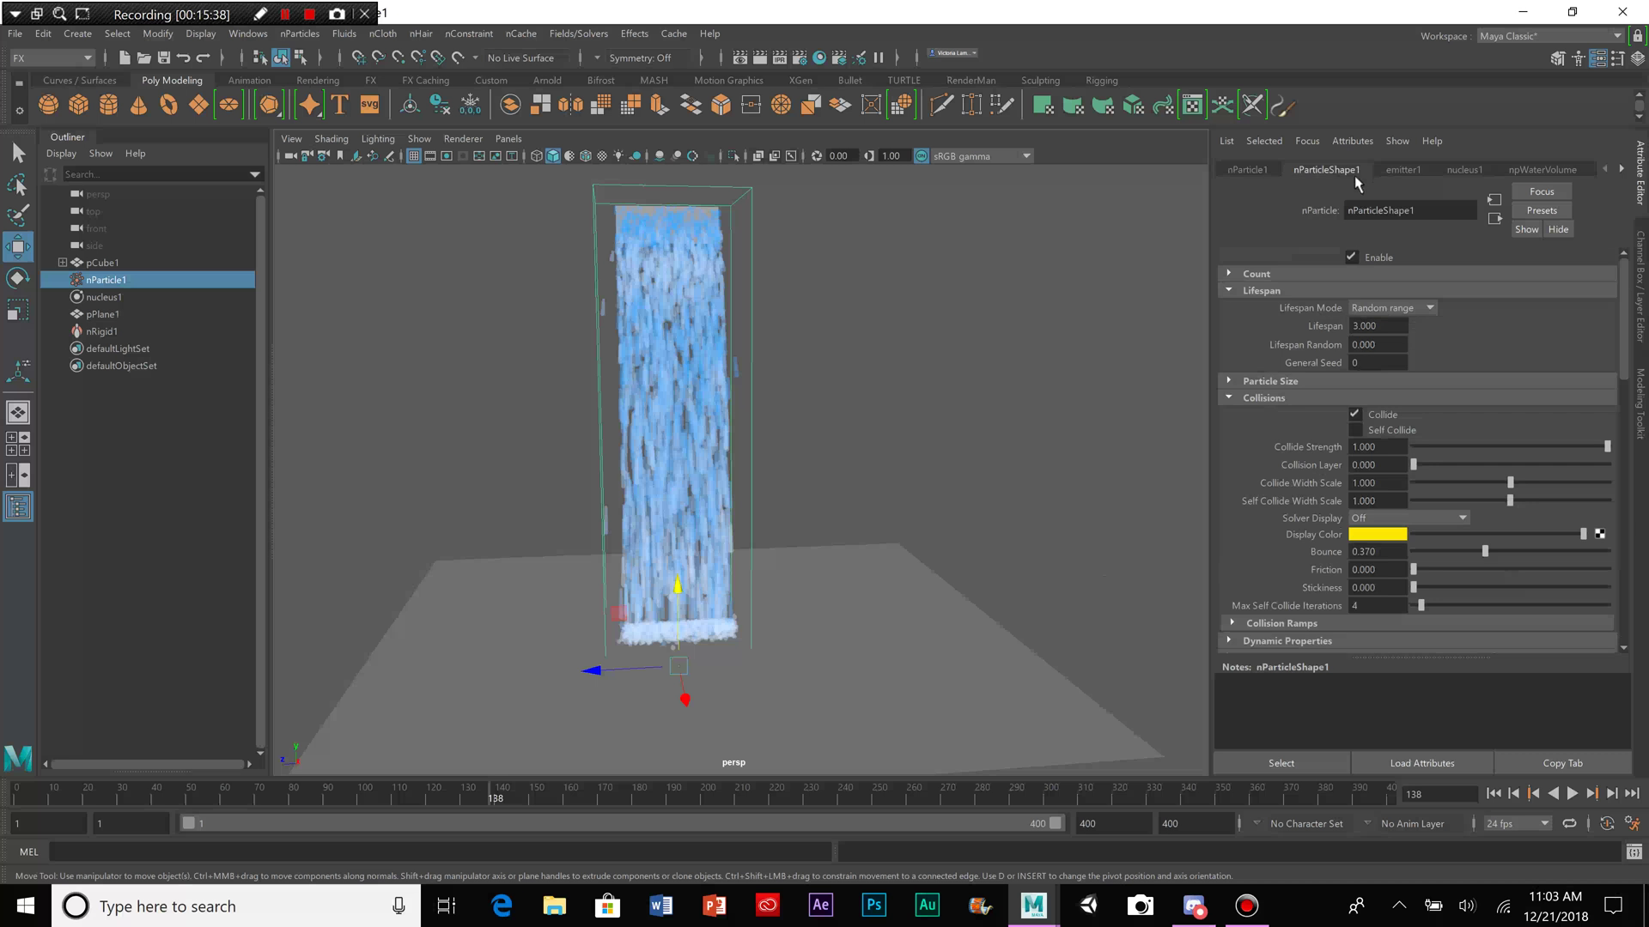
# Step: Replay the waterfall from the start, stopping at frame 123 and orbiting around it
pyautogui.click(14, 800)
pyautogui.click(1572, 793)
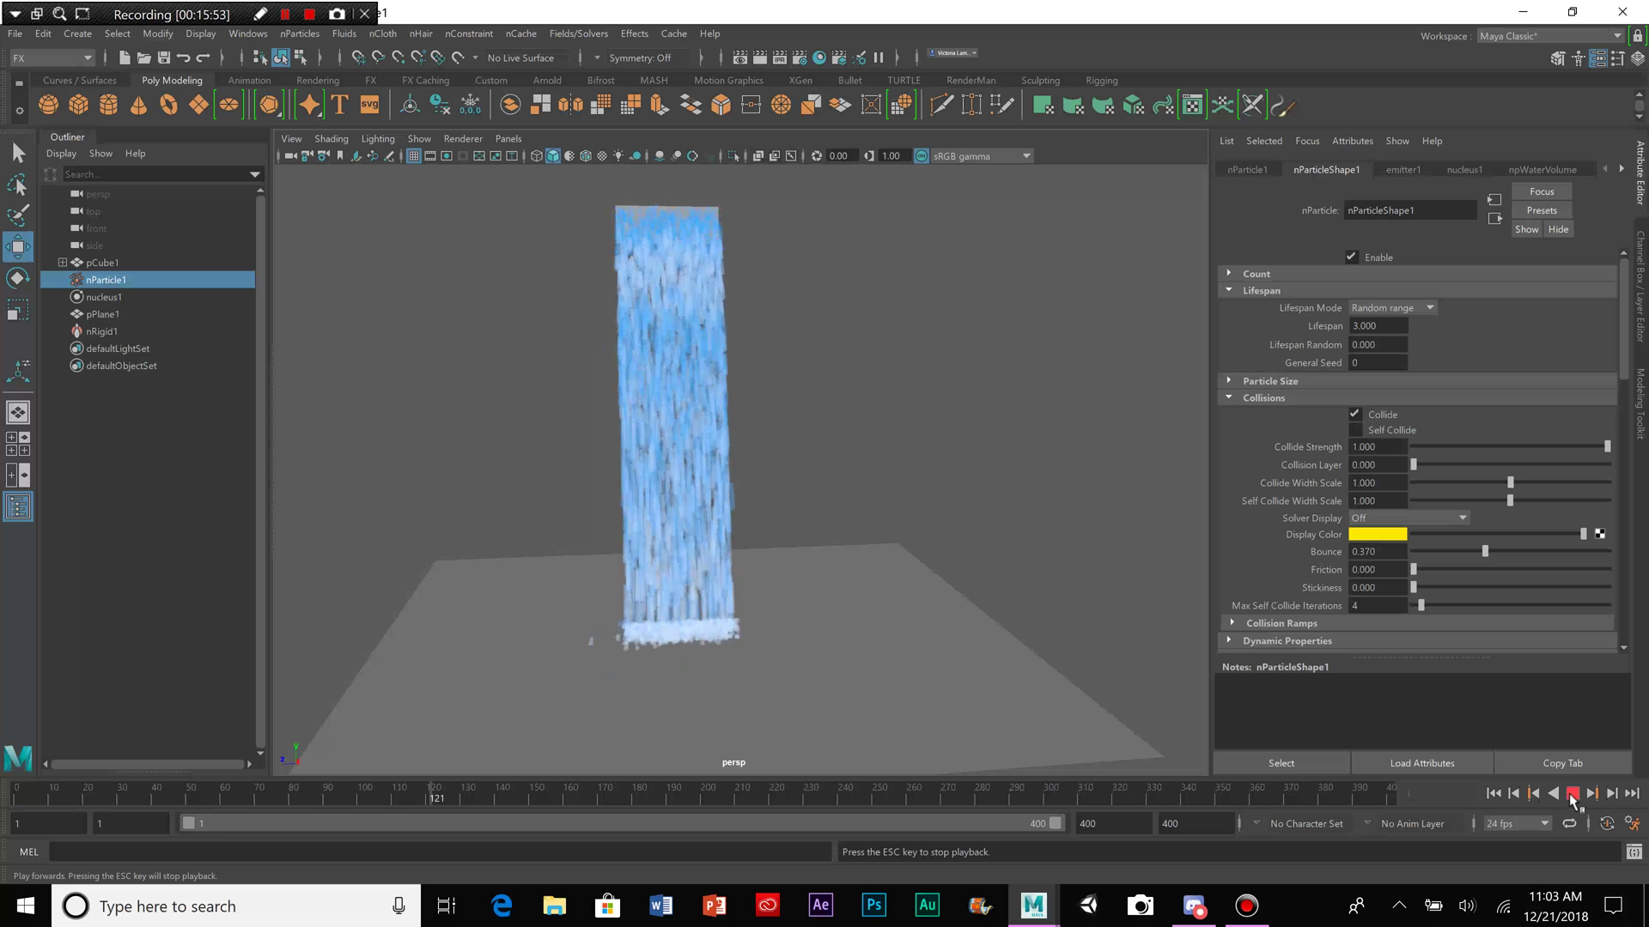
pyautogui.click(1553, 796)
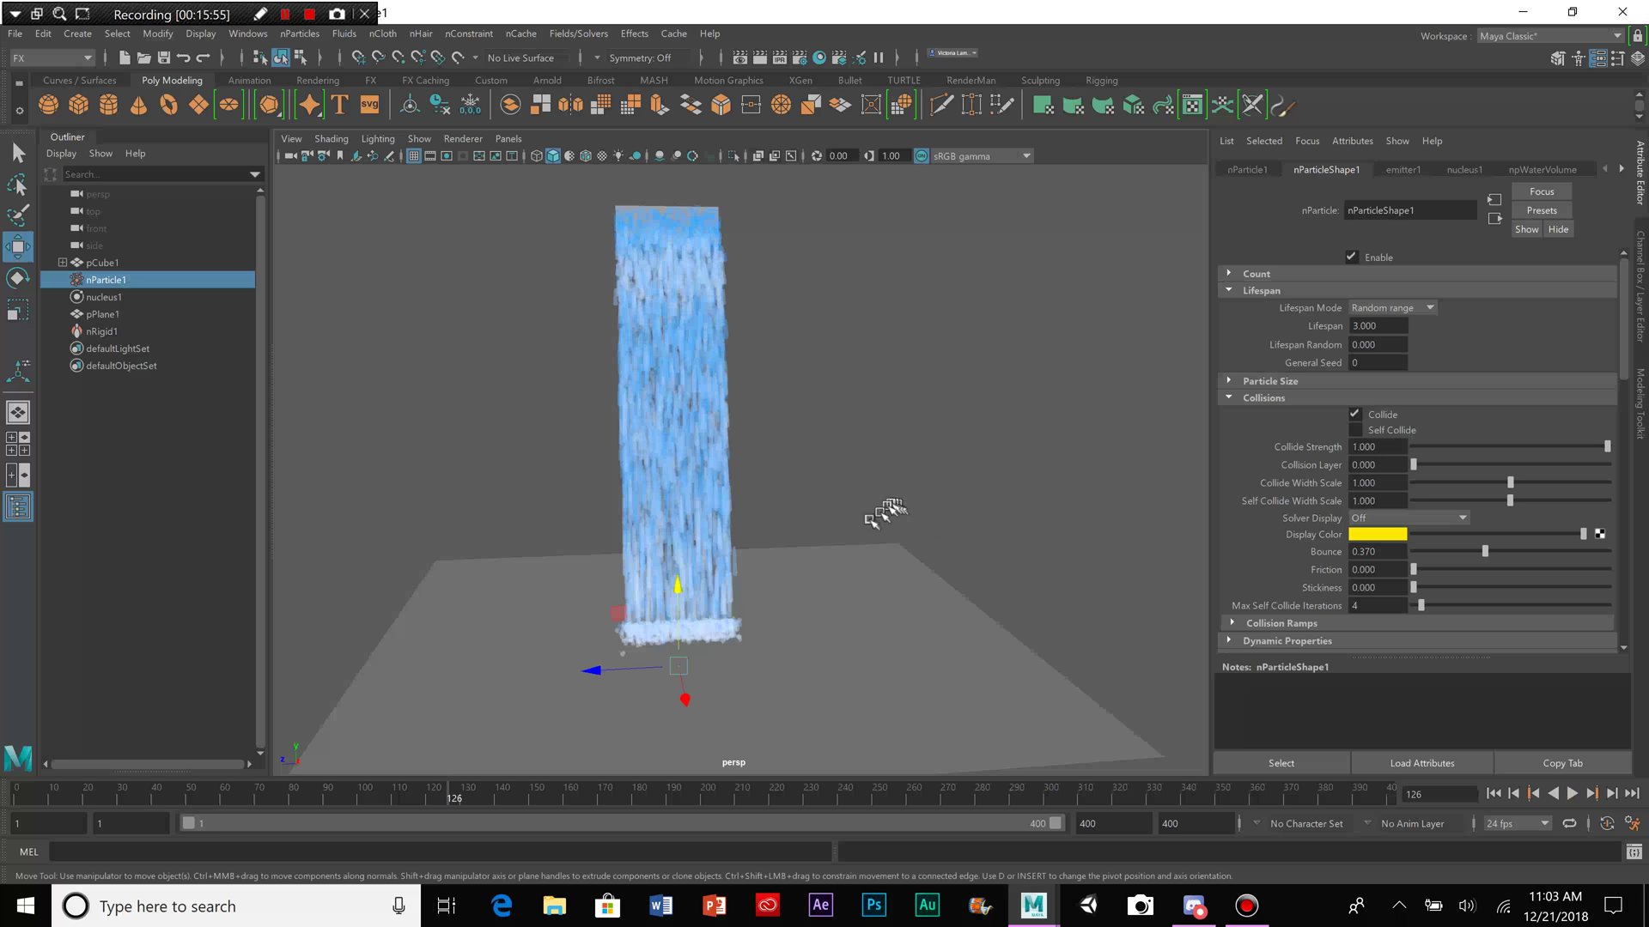
pyautogui.keyDown('alt'); pyautogui.moveTo(854, 512); pyautogui.dragTo(811, 545); pyautogui.keyUp('alt')
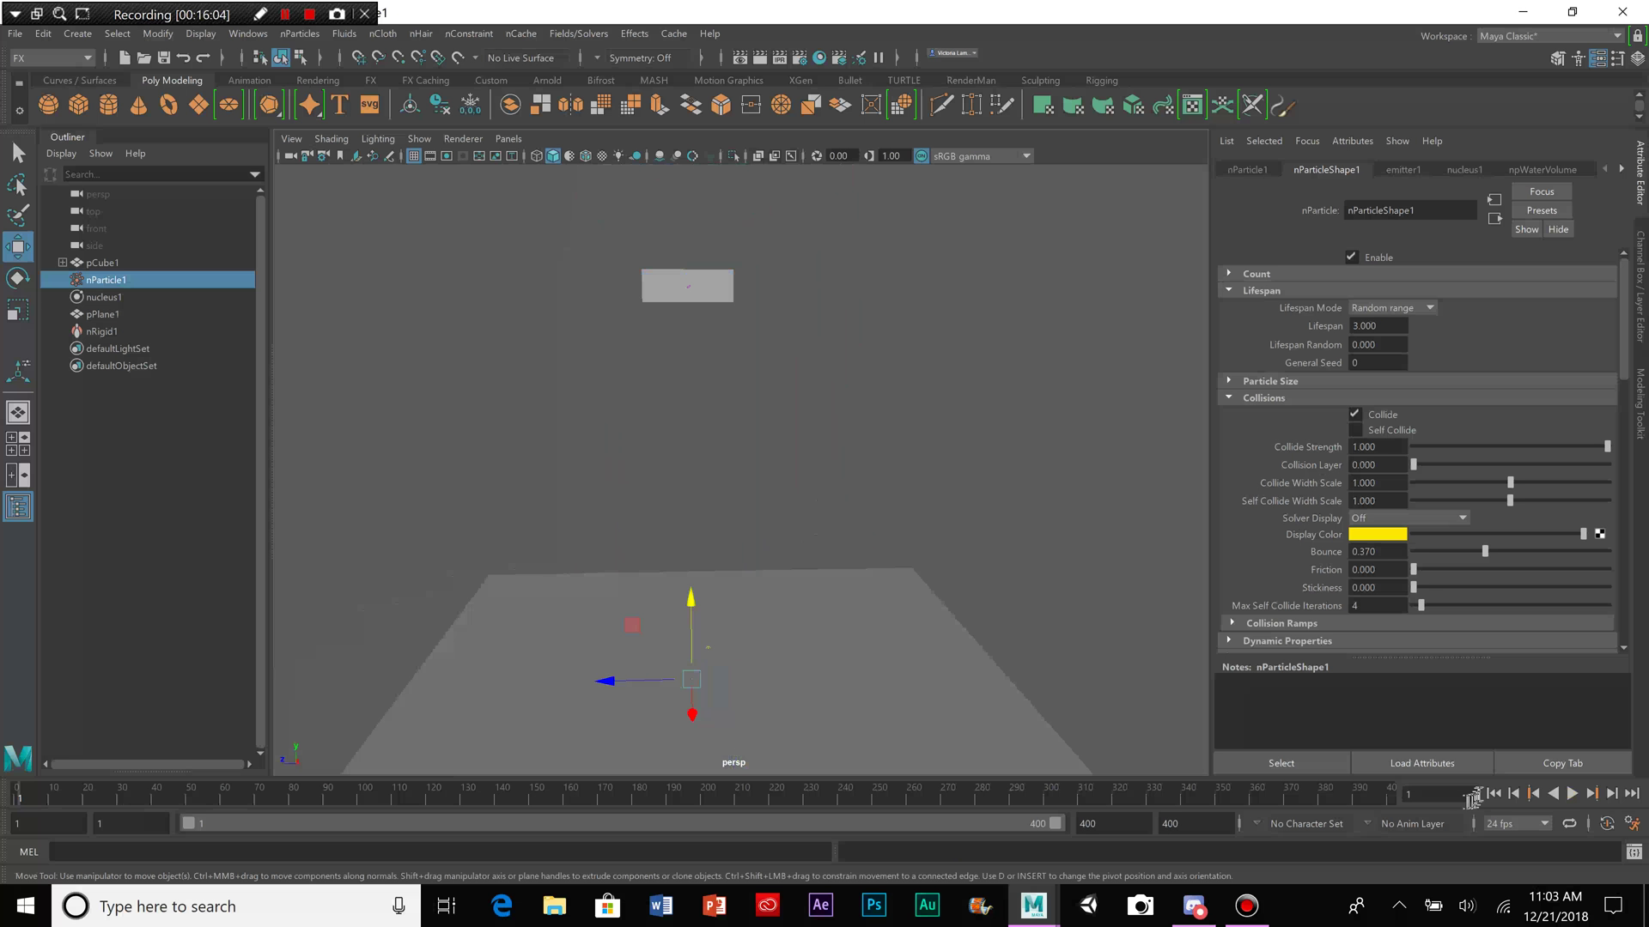
pyautogui.click(1571, 793)
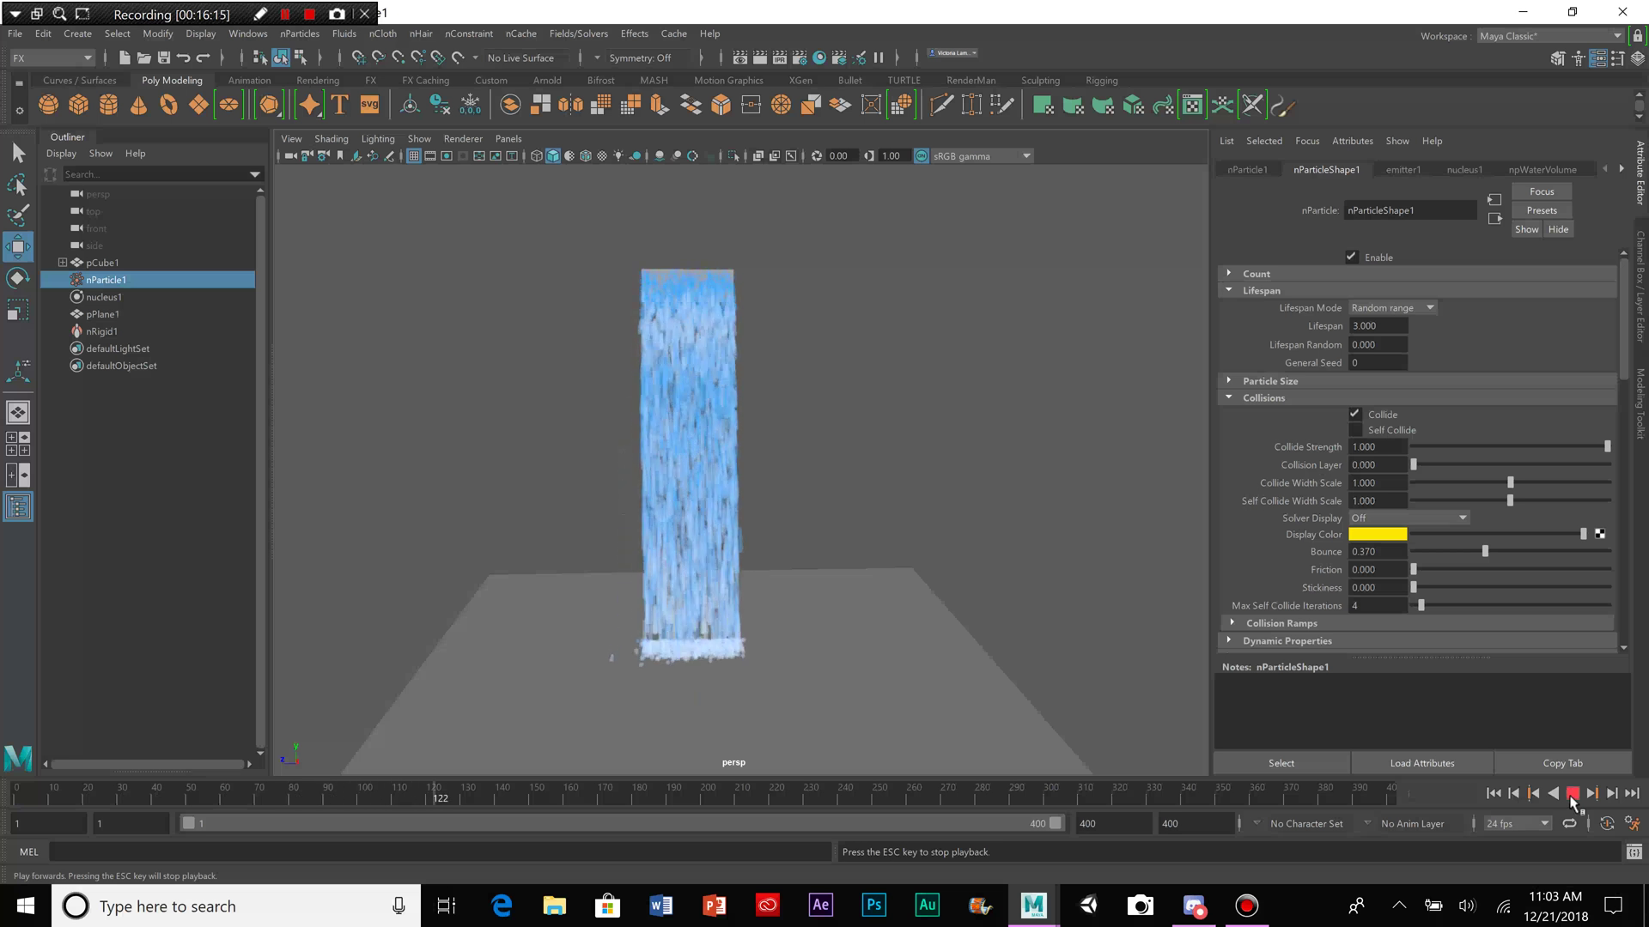
pyautogui.click(1573, 795)
pyautogui.keyDown('alt'); pyautogui.moveTo(822, 530); pyautogui.dragTo(902, 497); pyautogui.keyUp('alt')
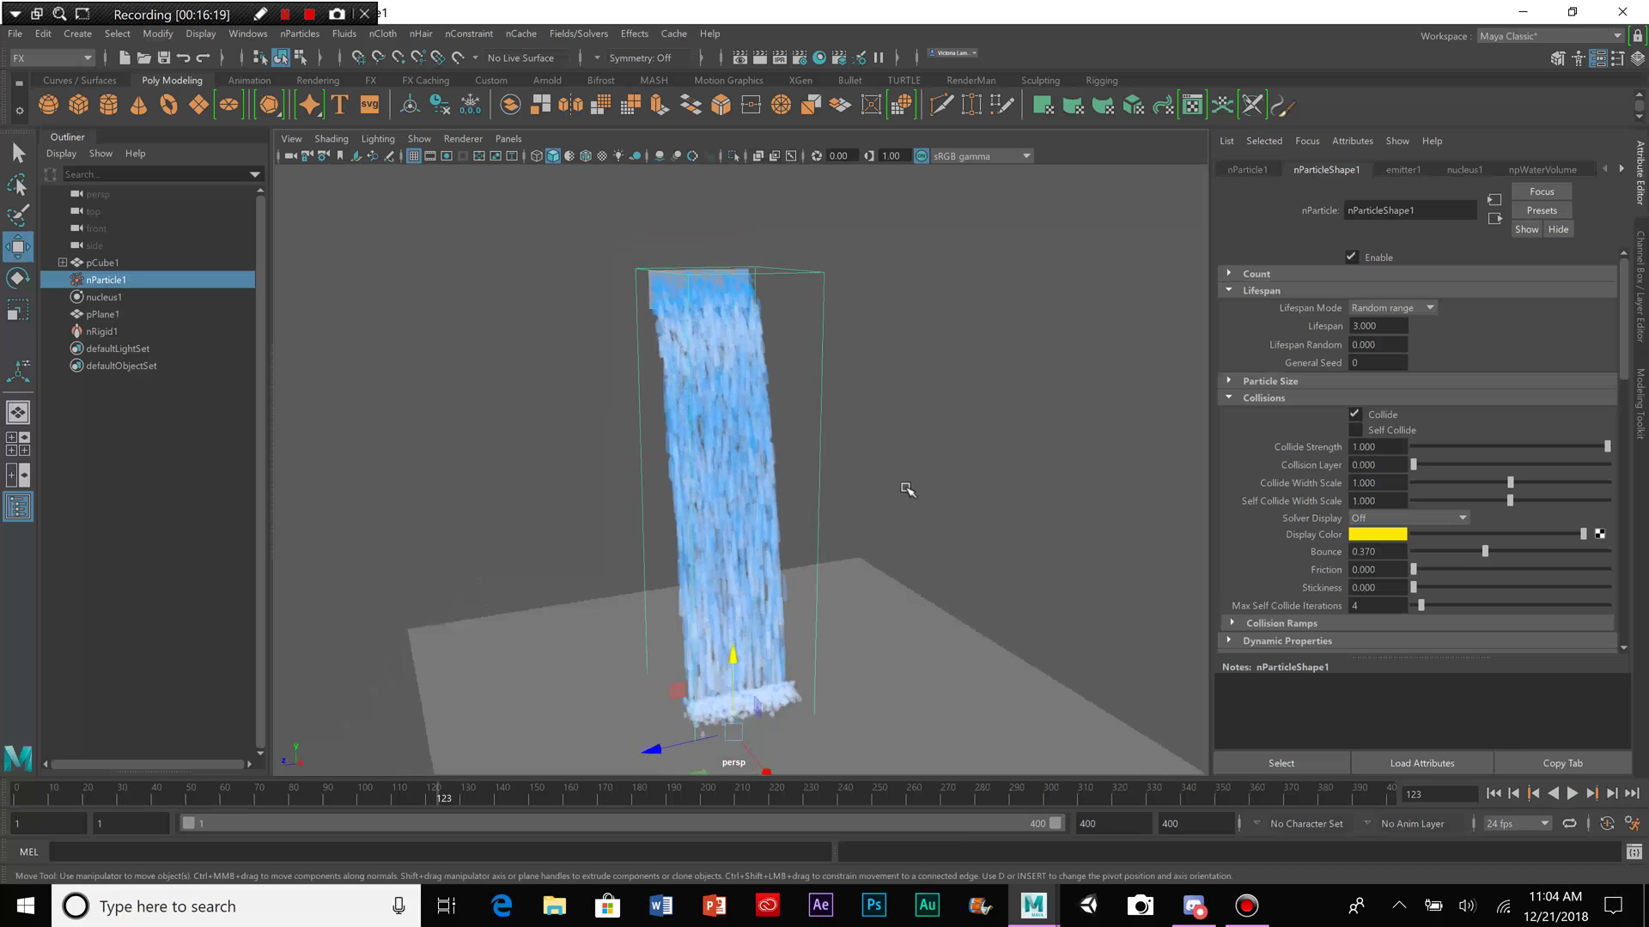
pyautogui.click(740, 58)
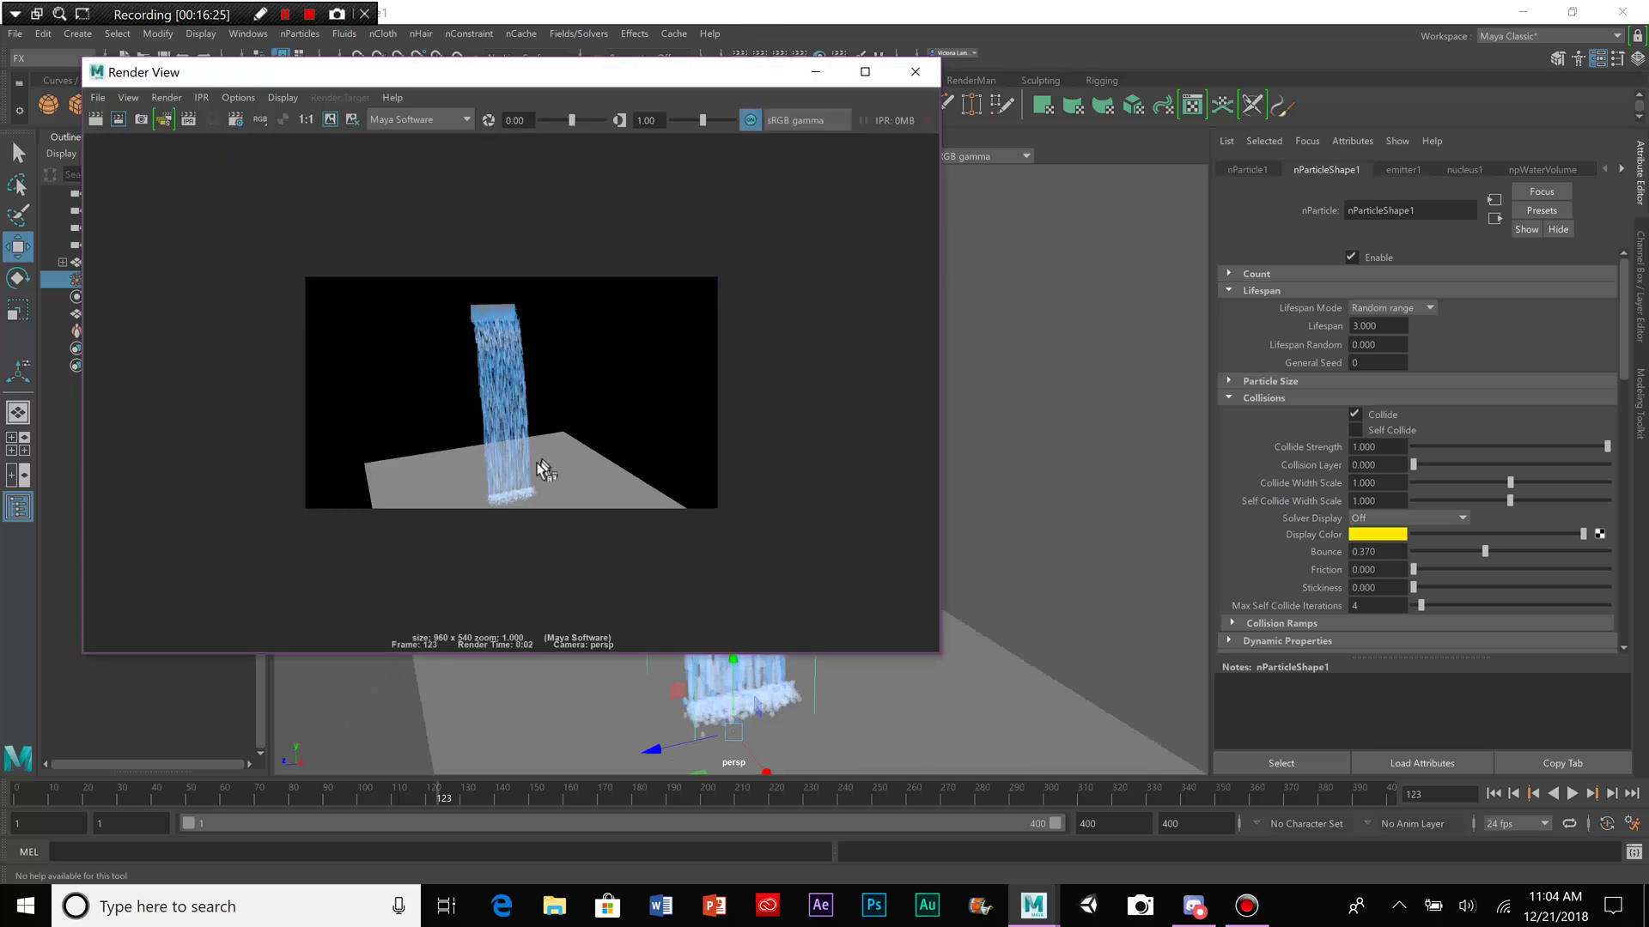
pyautogui.scroll(3, 538, 462)
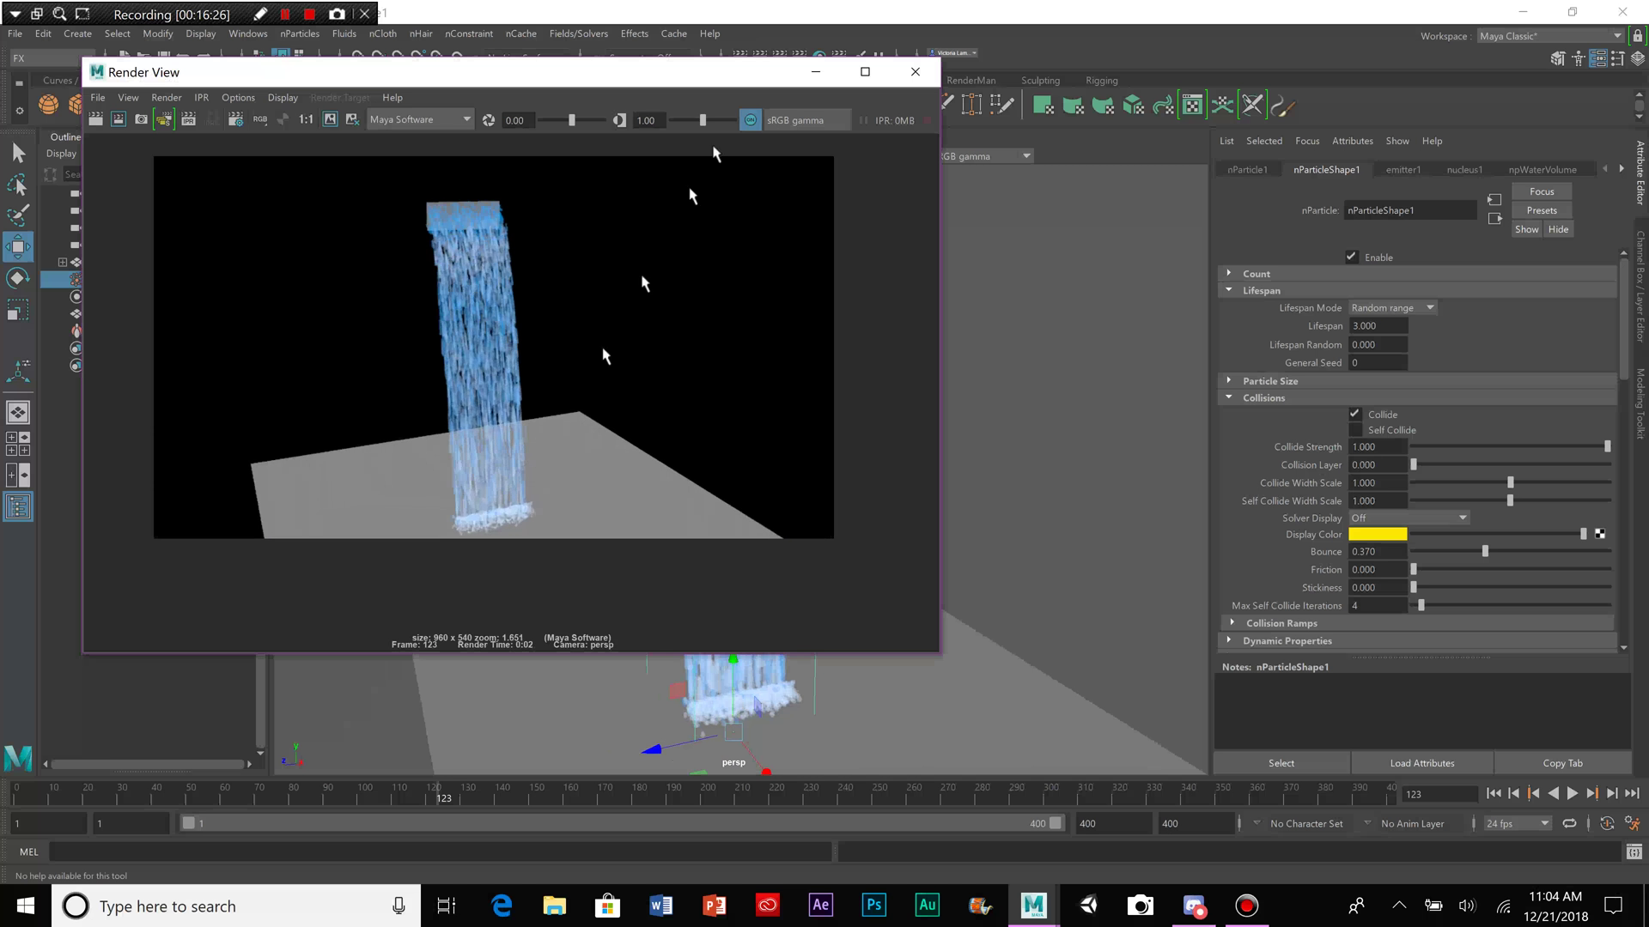
pyautogui.click(750, 118)
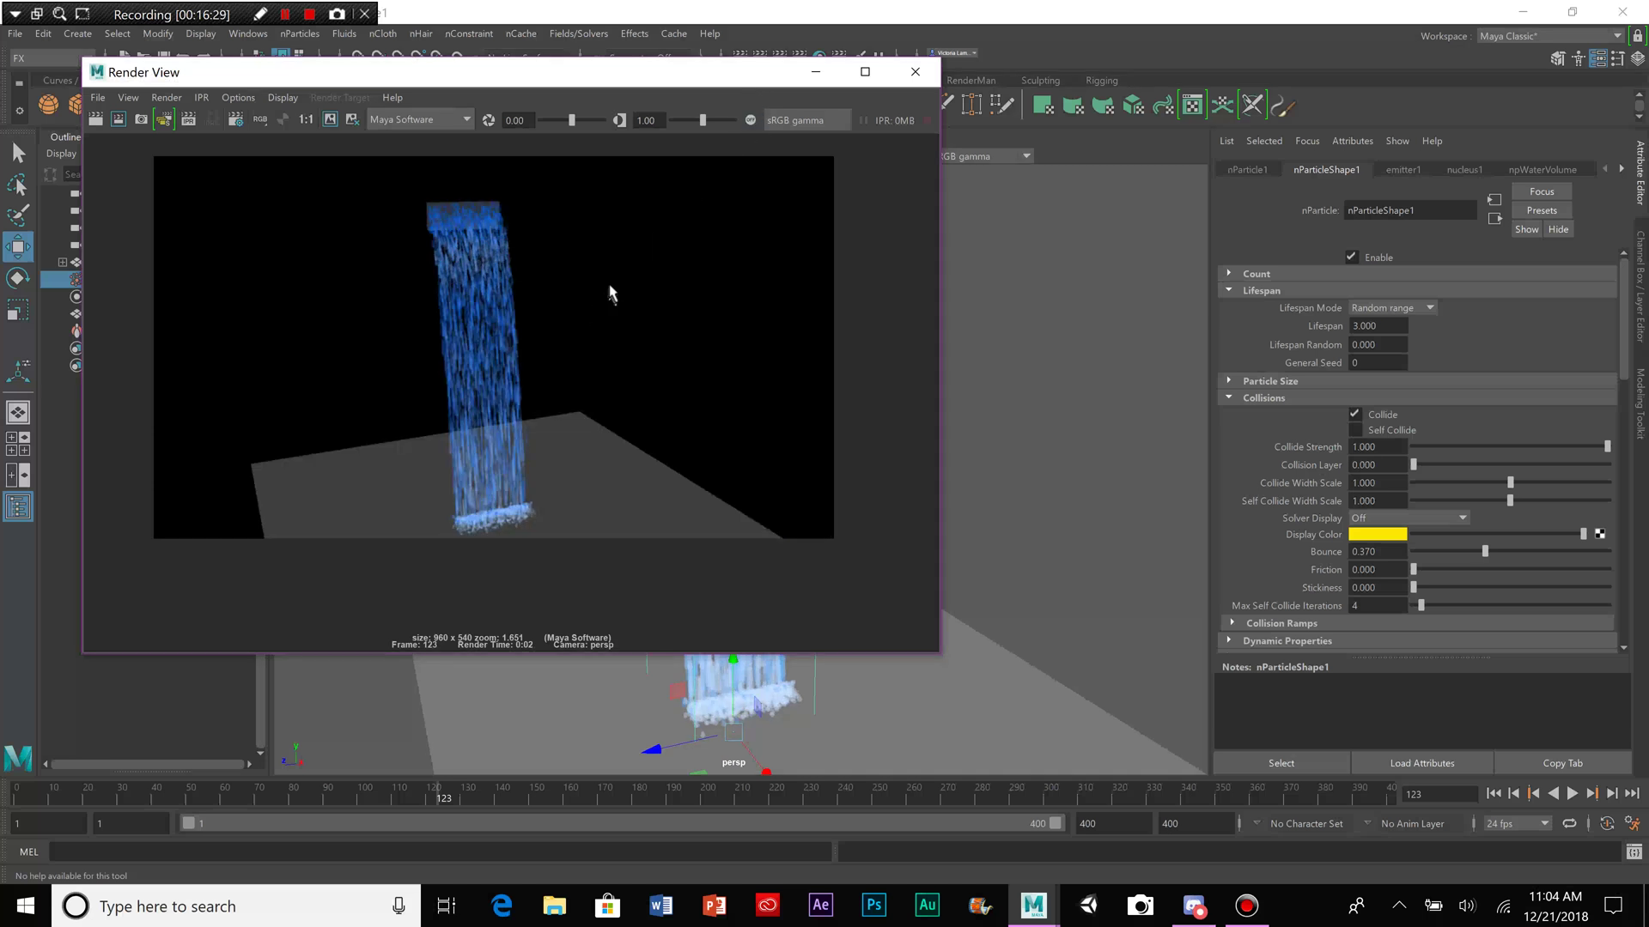
pyautogui.scroll(1, 544, 391)
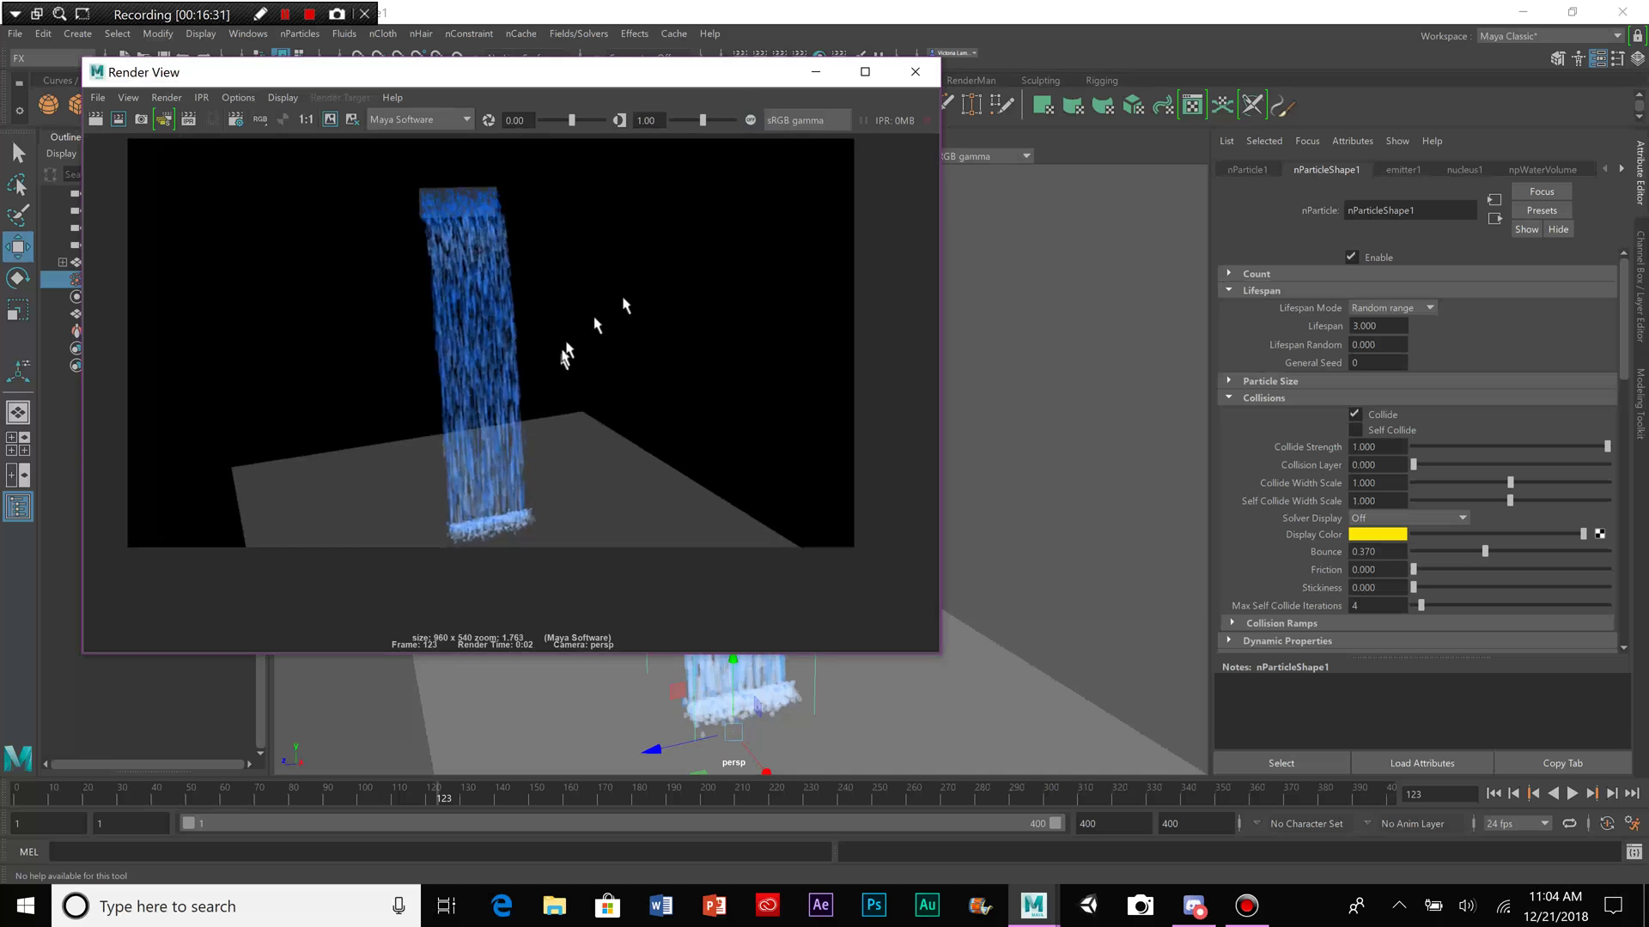
pyautogui.click(915, 72)
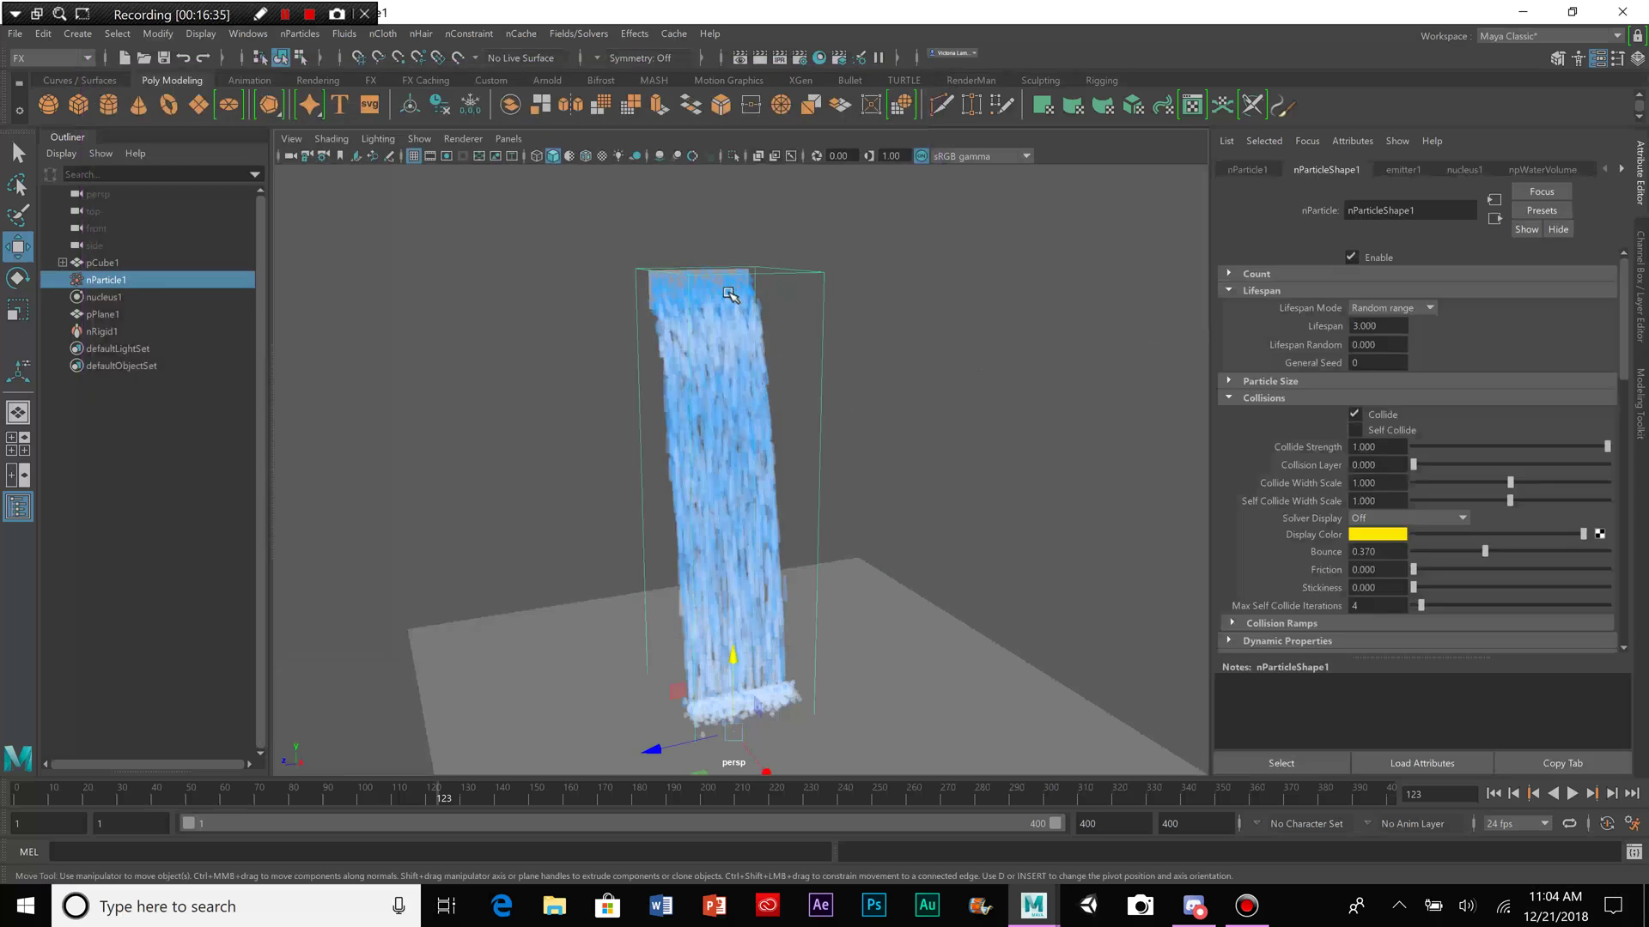
# Step: Show emitter1's attributes (rate 3000) and replay the simulation to frame 90
pyautogui.click(1409, 170)
pyautogui.scroll(1, 1327, 376)
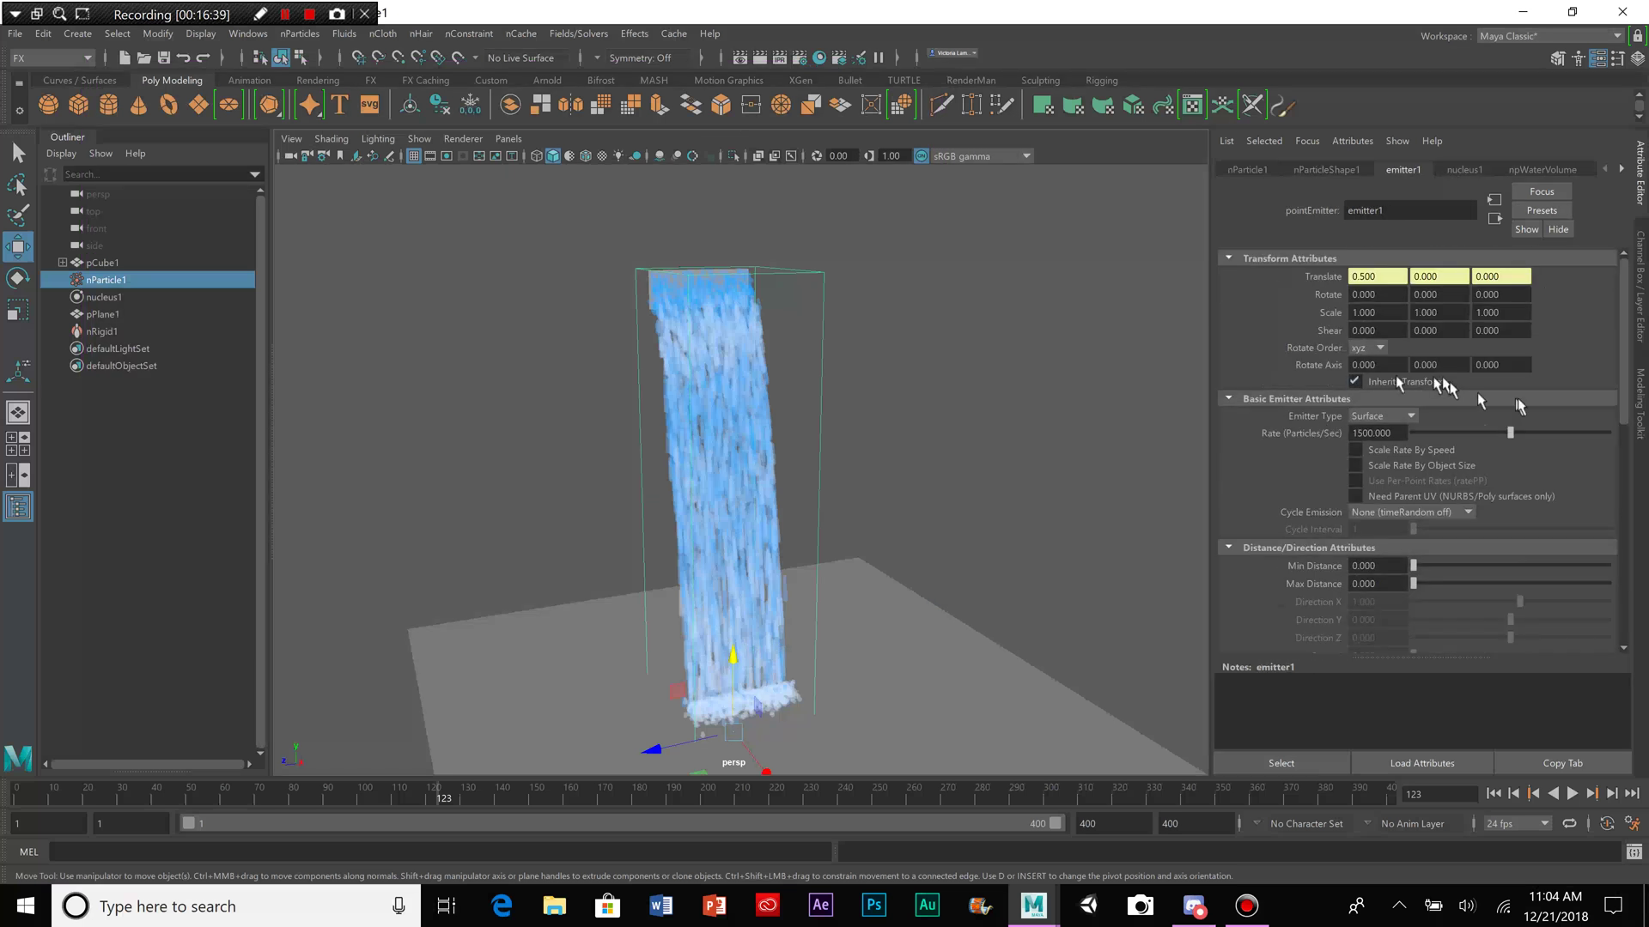
pyautogui.click(13, 799)
pyautogui.click(1572, 794)
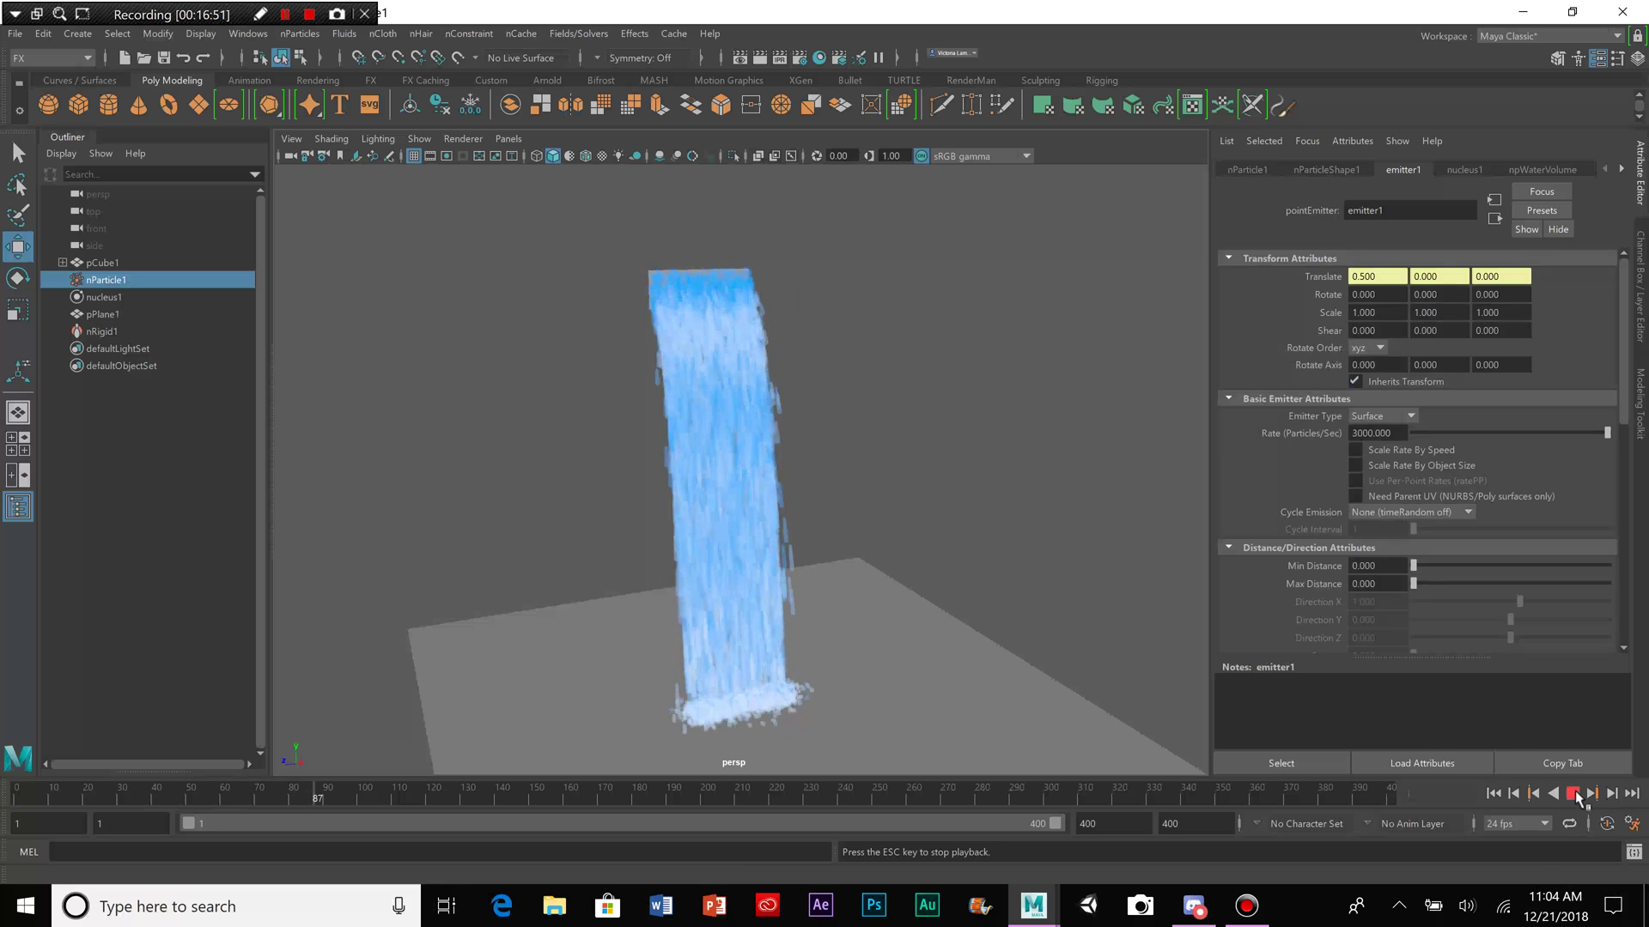
pyautogui.click(1577, 796)
# Step: Render frame 90 in Maya Software, preview it without gamma correction, and close Render View
pyautogui.click(760, 57)
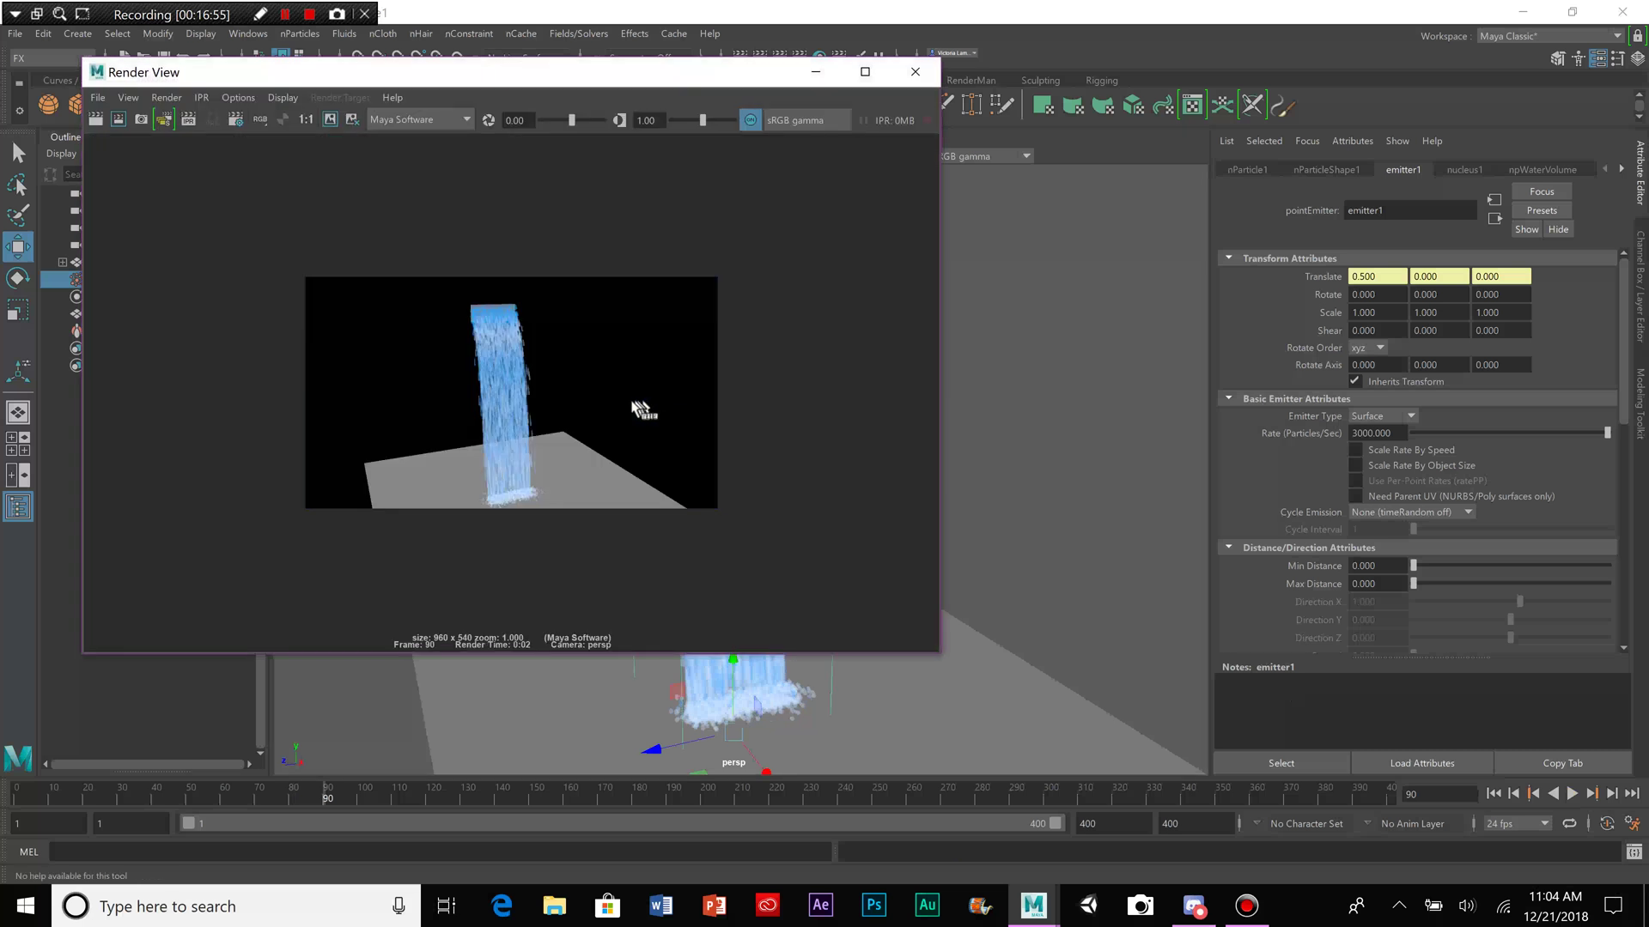
pyautogui.scroll(4, 593, 433)
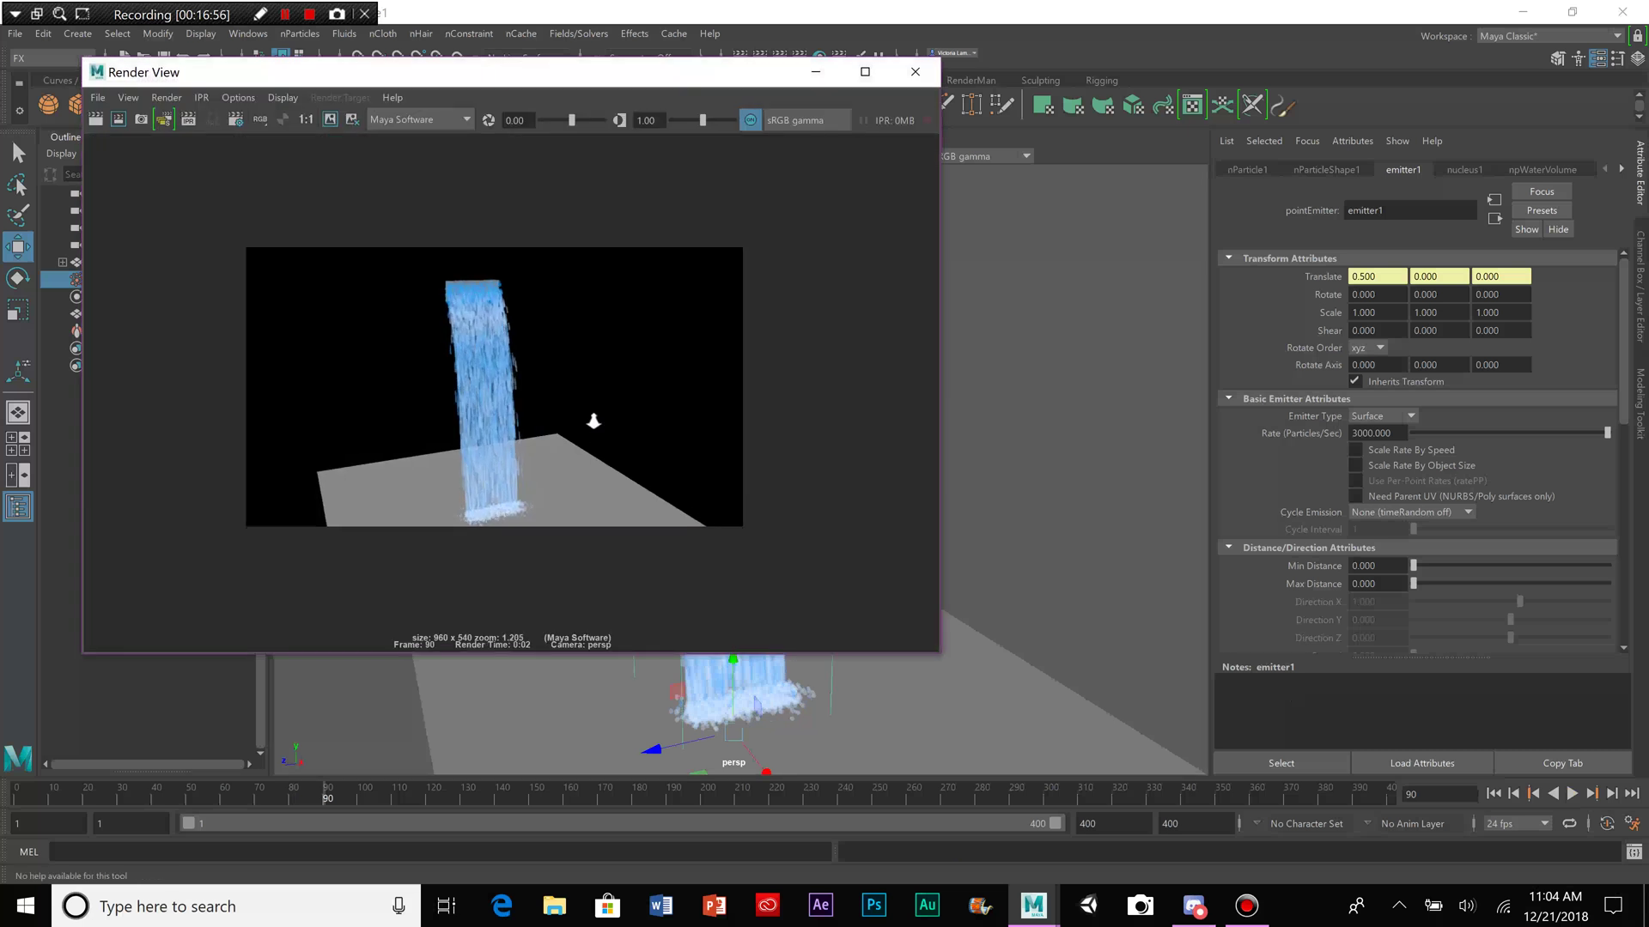
pyautogui.click(751, 121)
pyautogui.scroll(1, 498, 395)
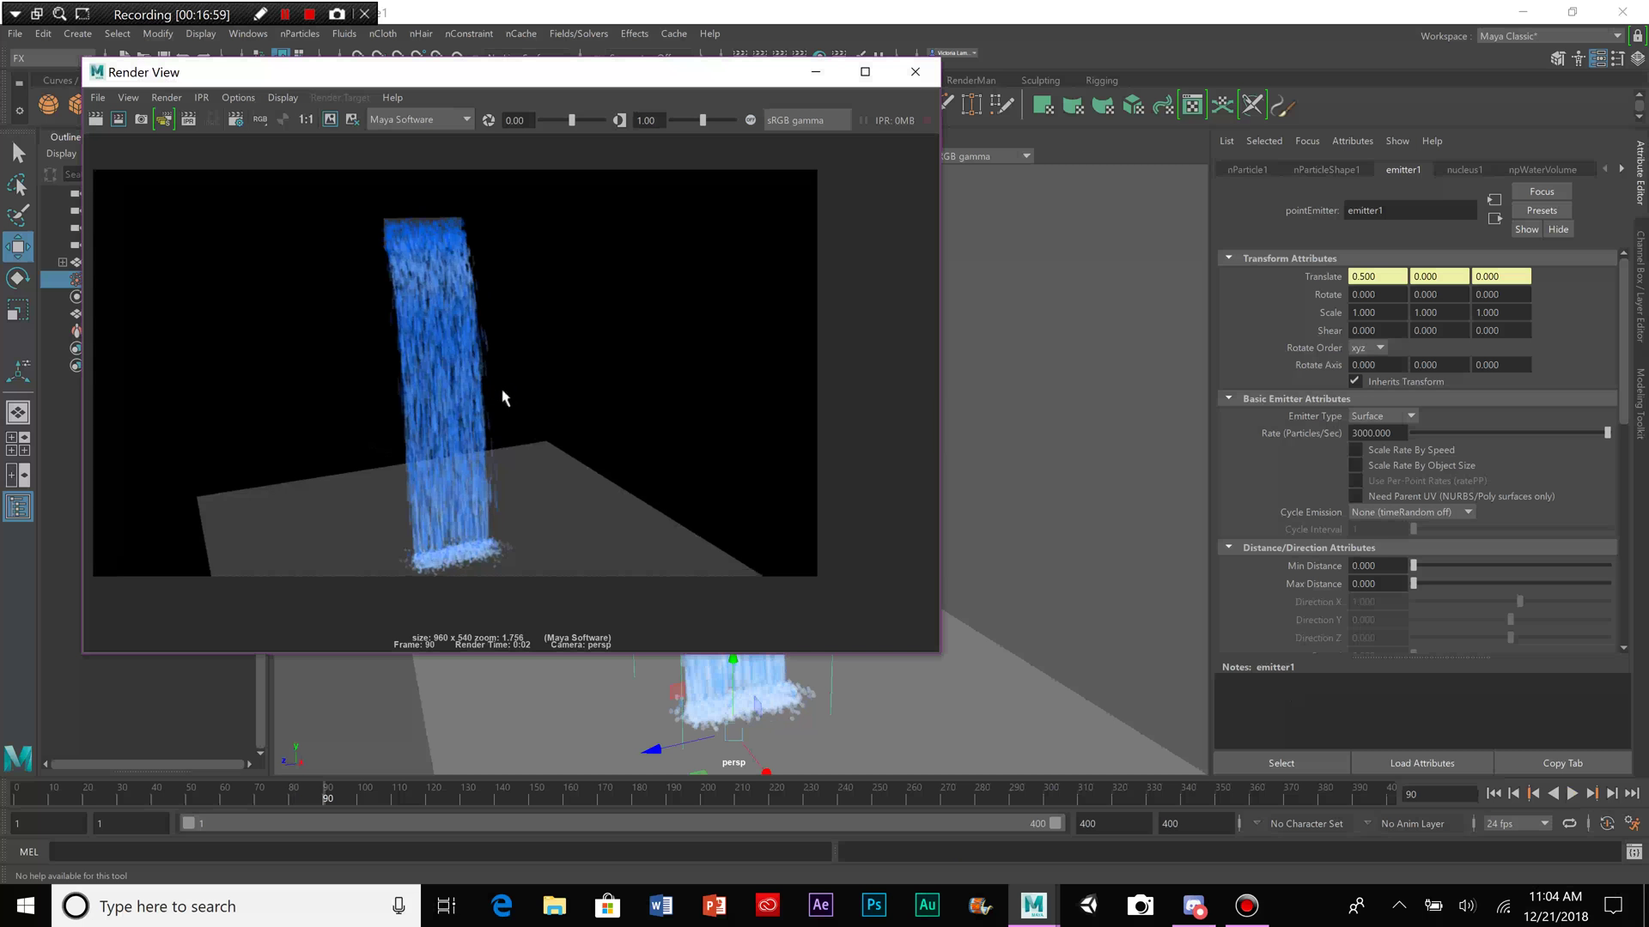
pyautogui.scroll(1, 539, 402)
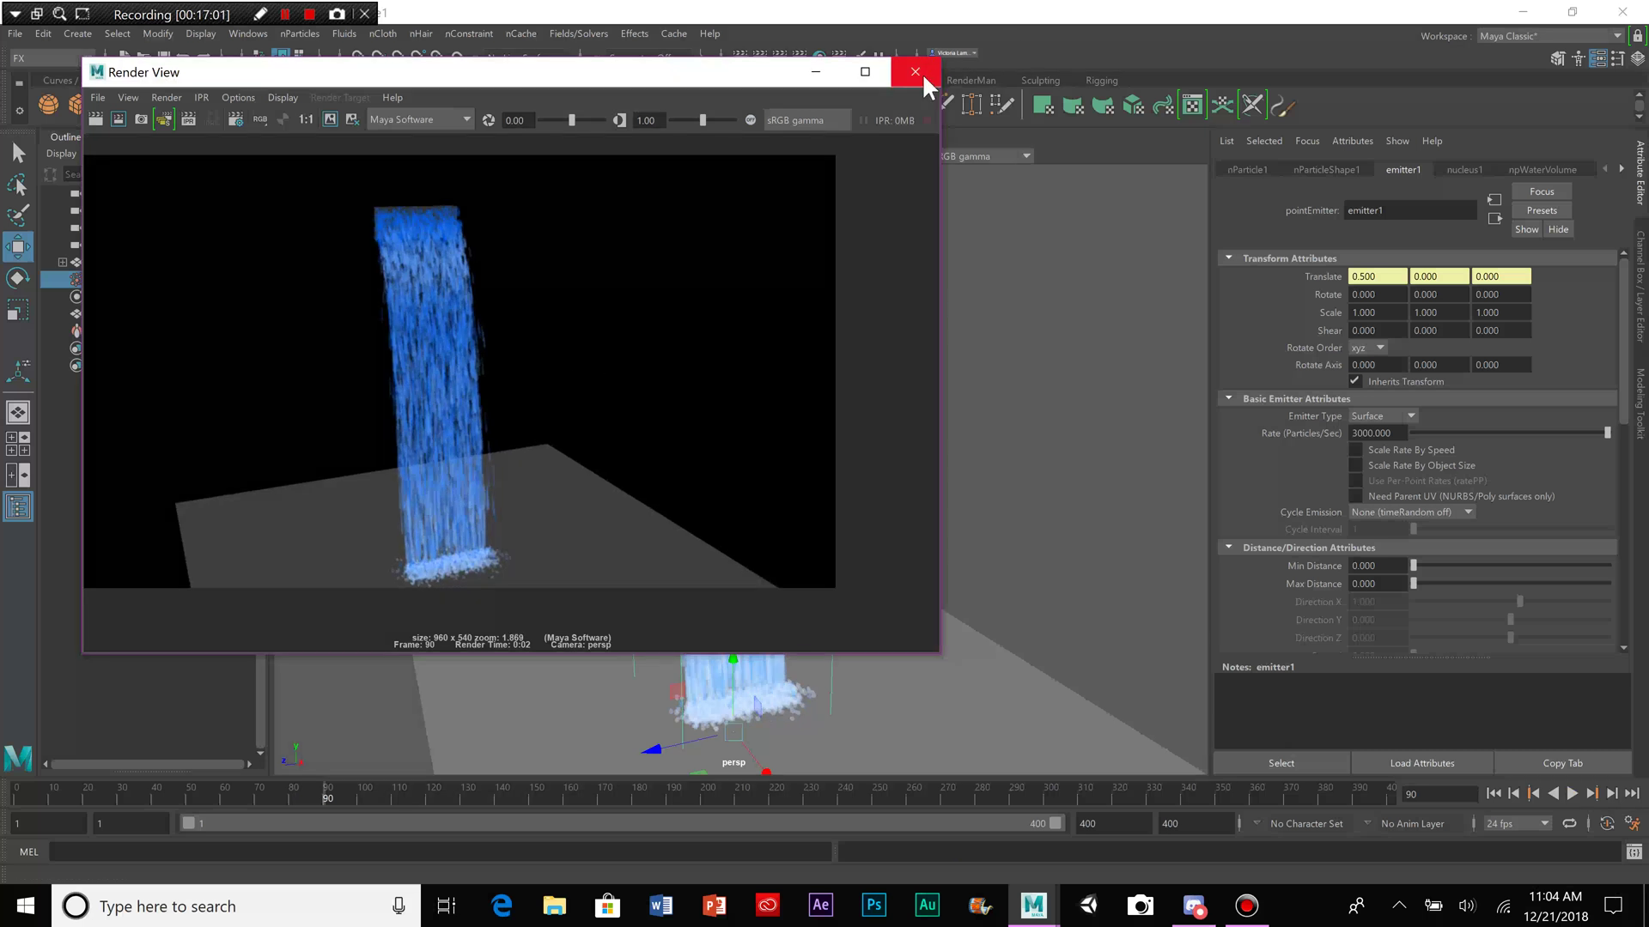
pyautogui.click(915, 72)
# Step: Set tube particle Radius 0 to 0.335, Radius 1 to 0.536 and Opacity to 0.431
pyautogui.click(1347, 170)
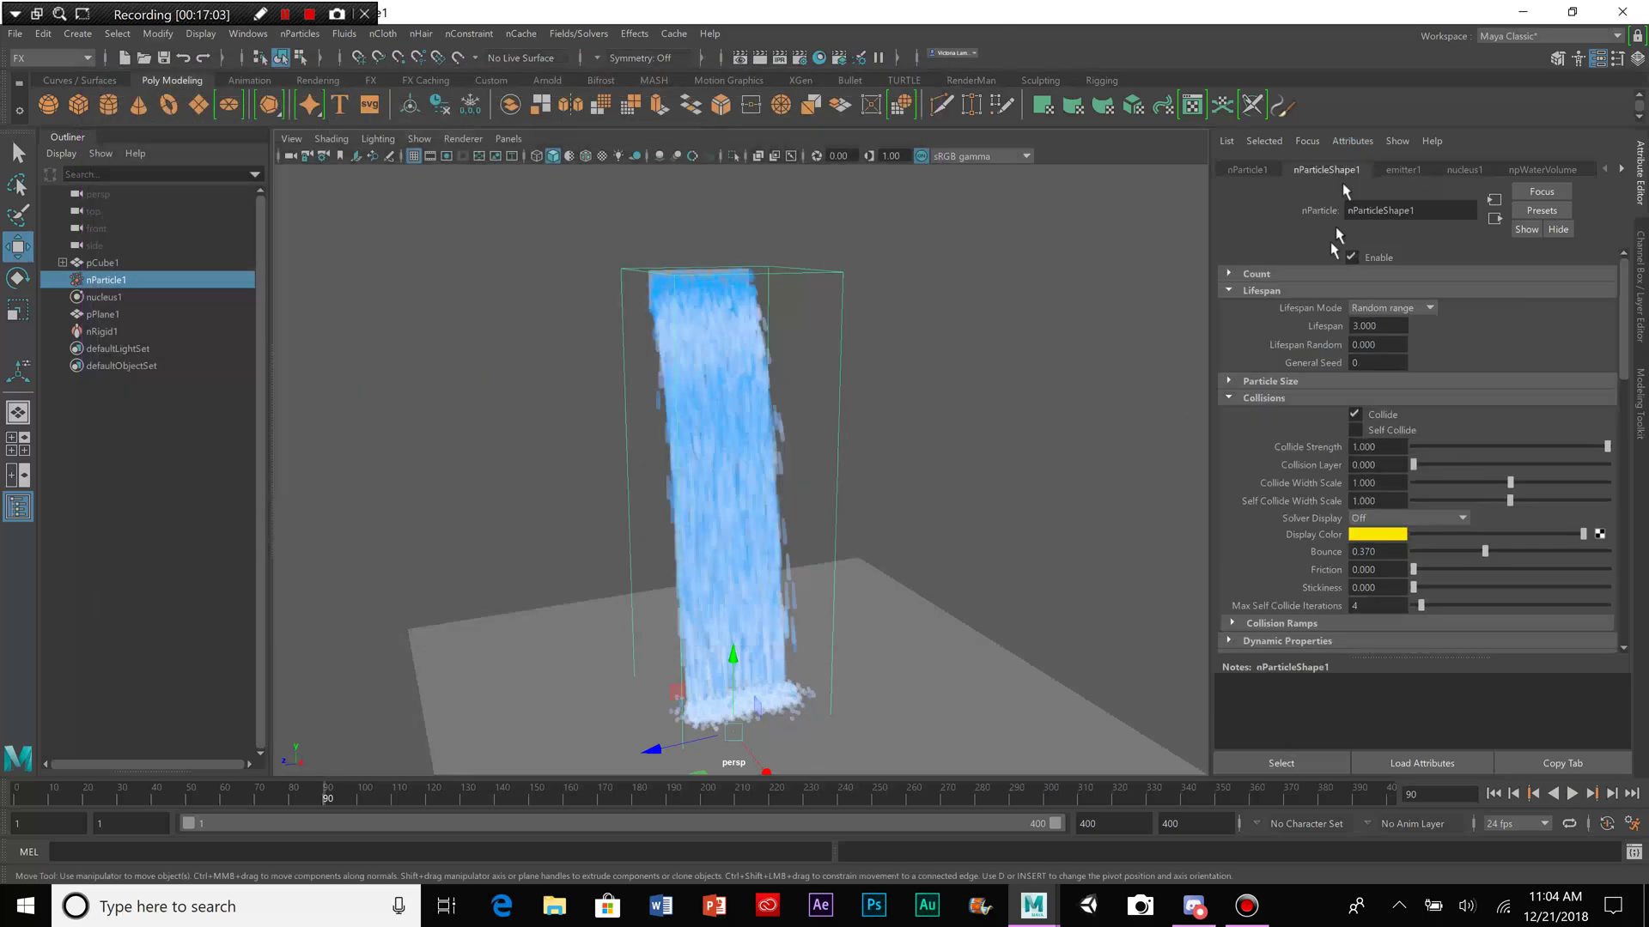
pyautogui.scroll(-10, 1270, 450)
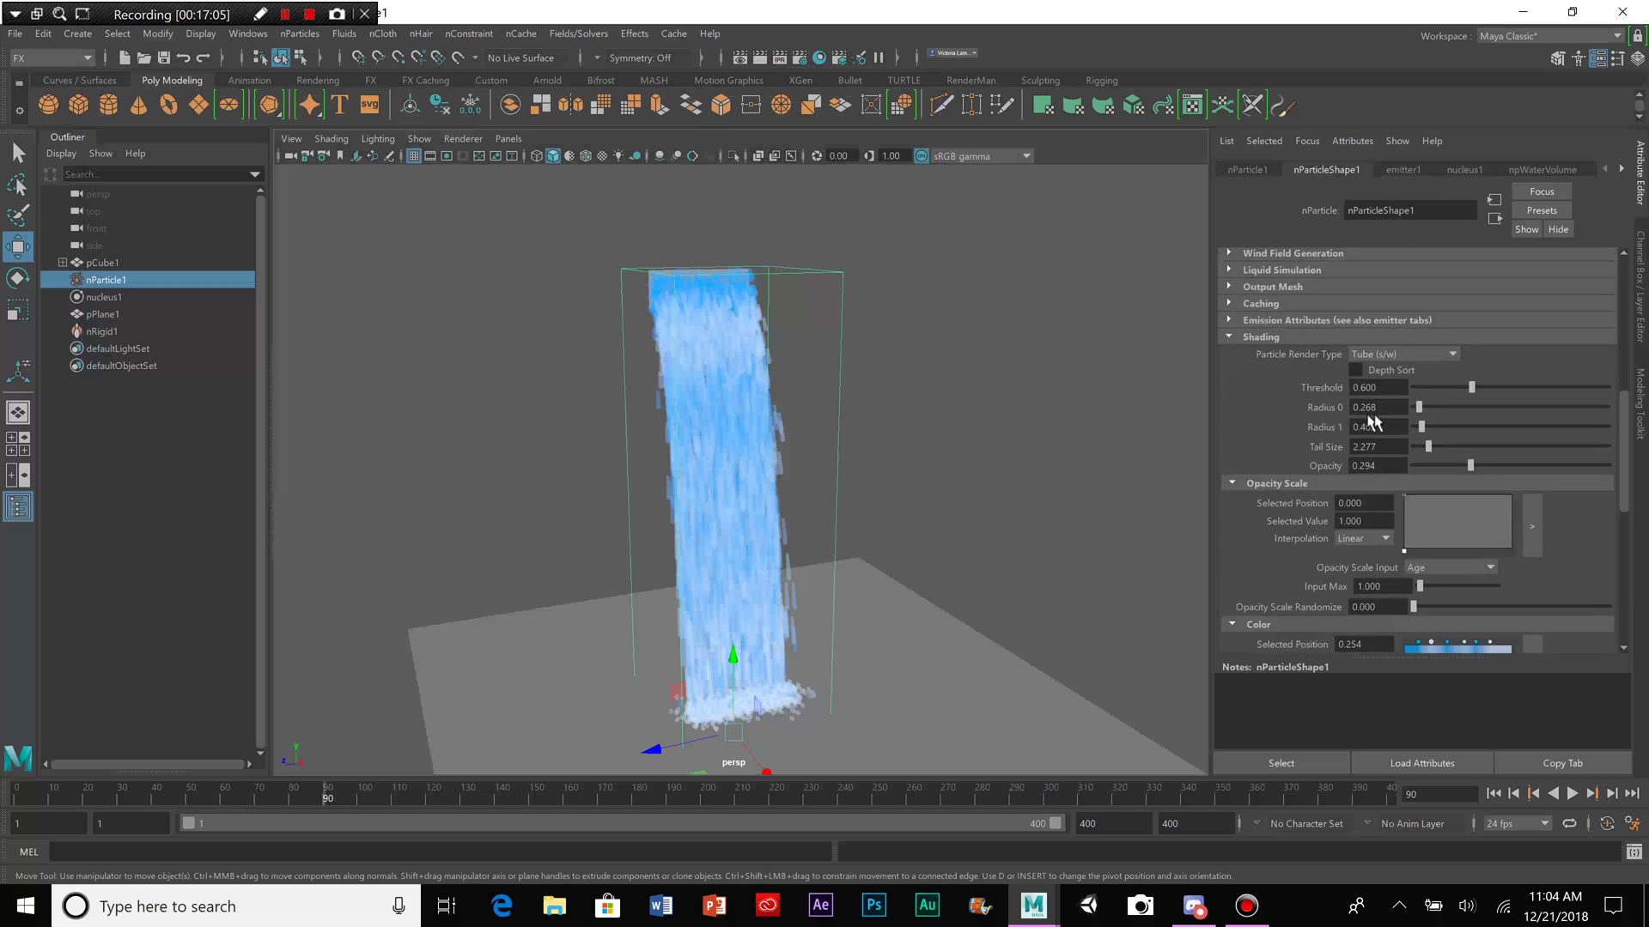
pyautogui.click(1428, 428)
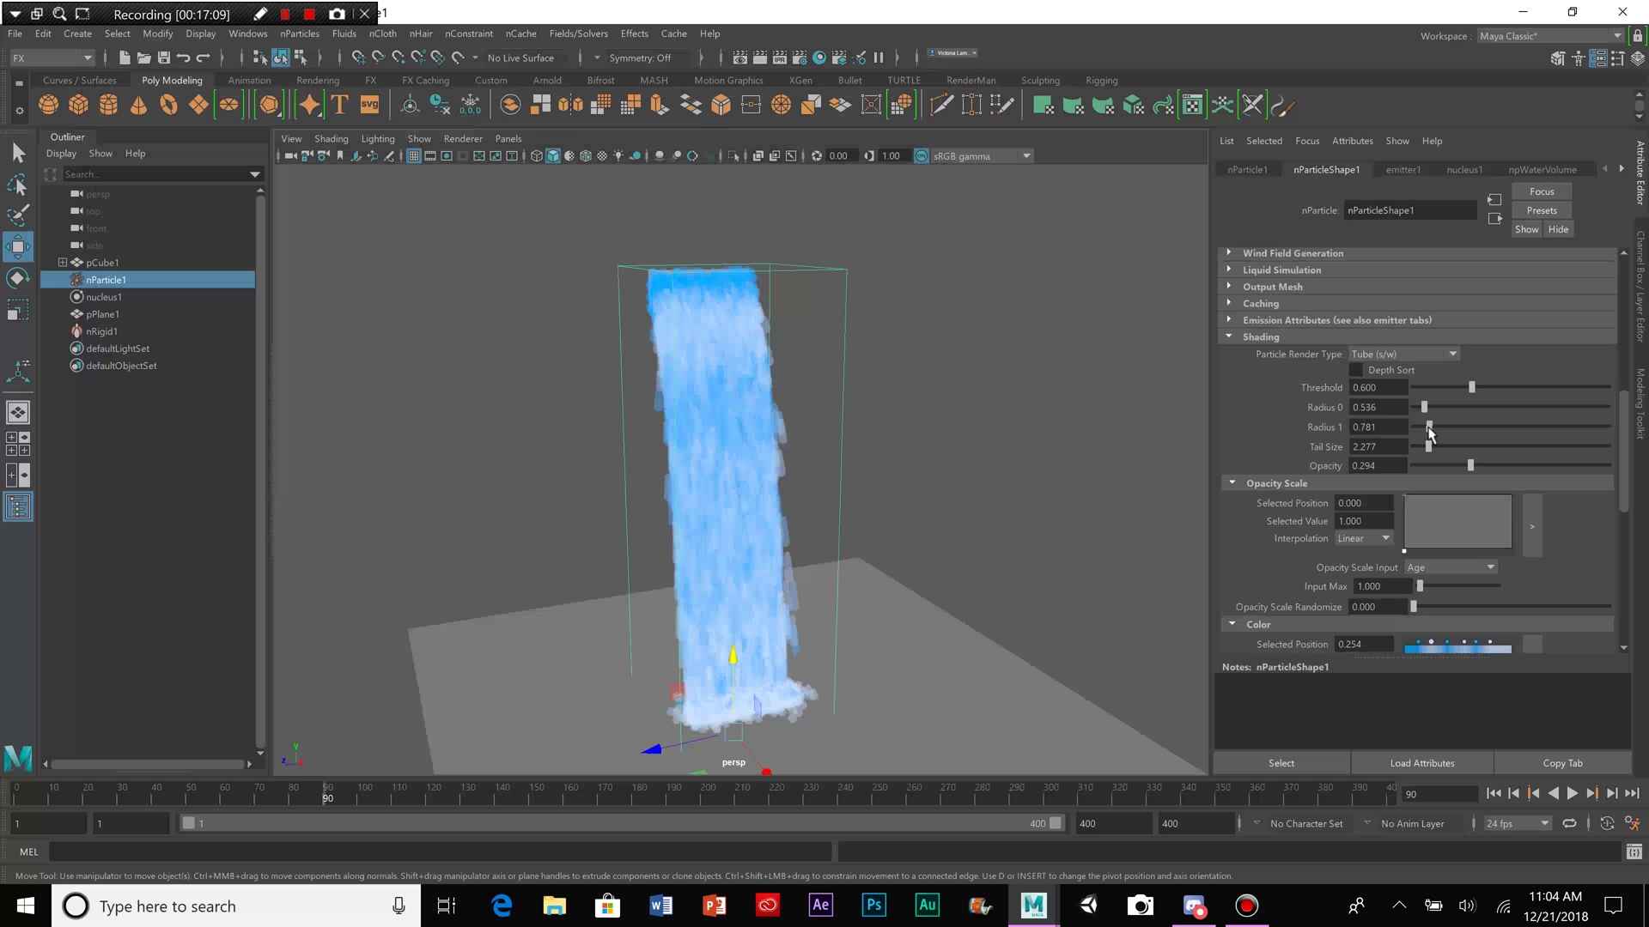
pyautogui.moveTo(1428, 426); pyautogui.dragTo(1424, 428)
pyautogui.click(1419, 409)
pyautogui.click(1496, 468)
# Step: Replay the simulation from frame 1, stopping at frame 84
pyautogui.click(20, 797)
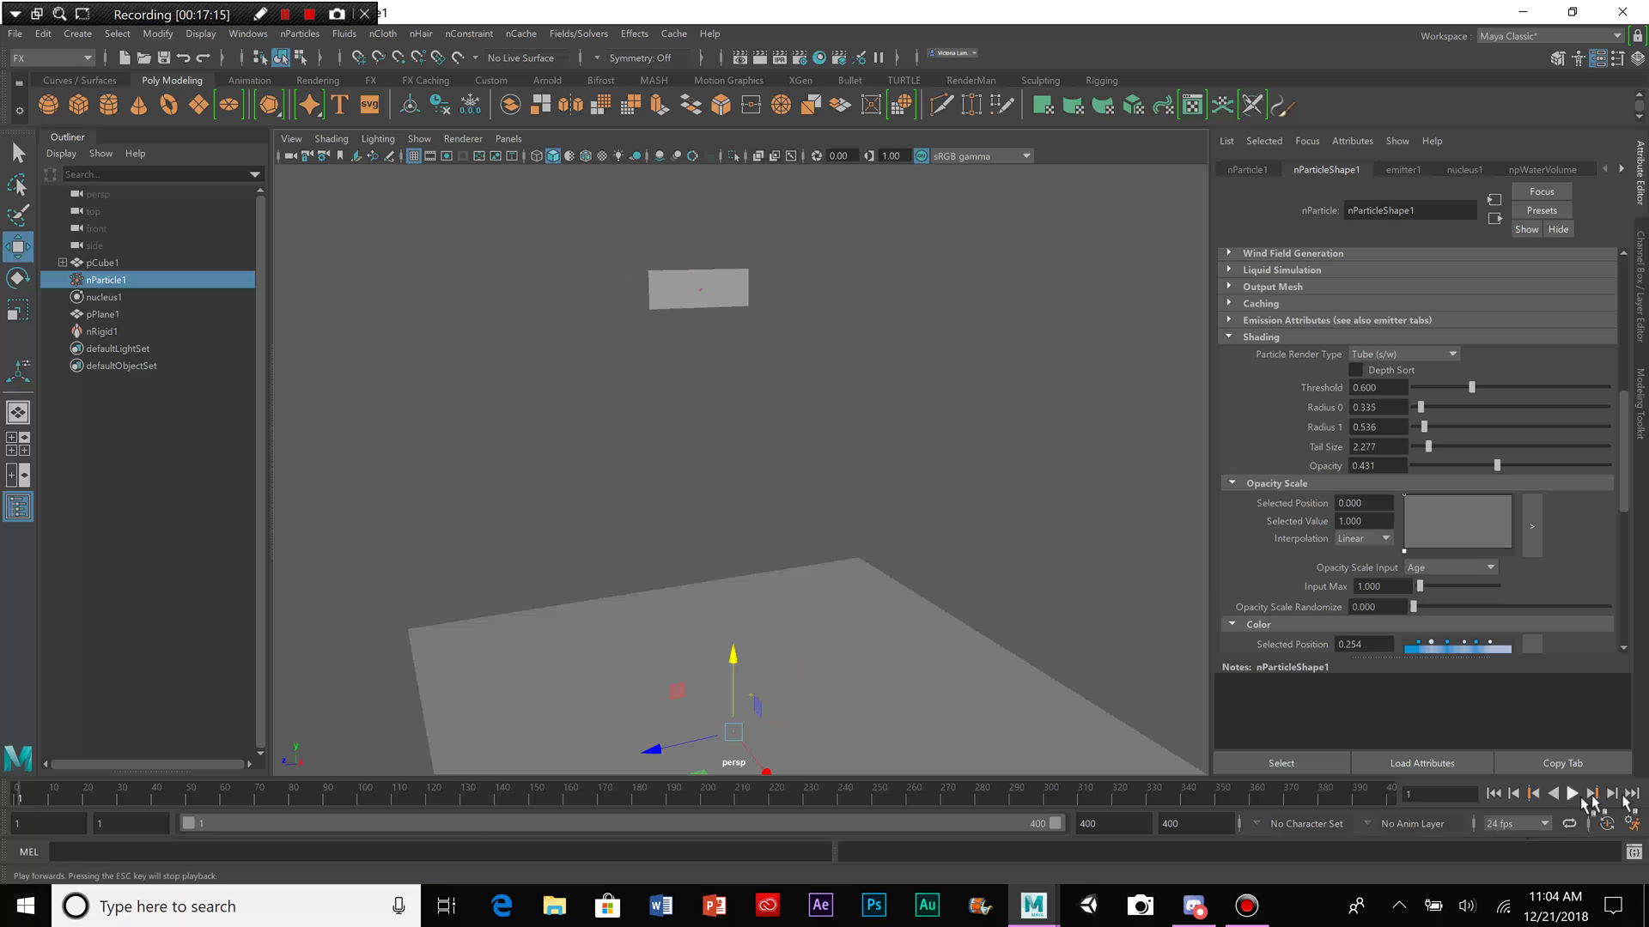
pyautogui.click(1574, 795)
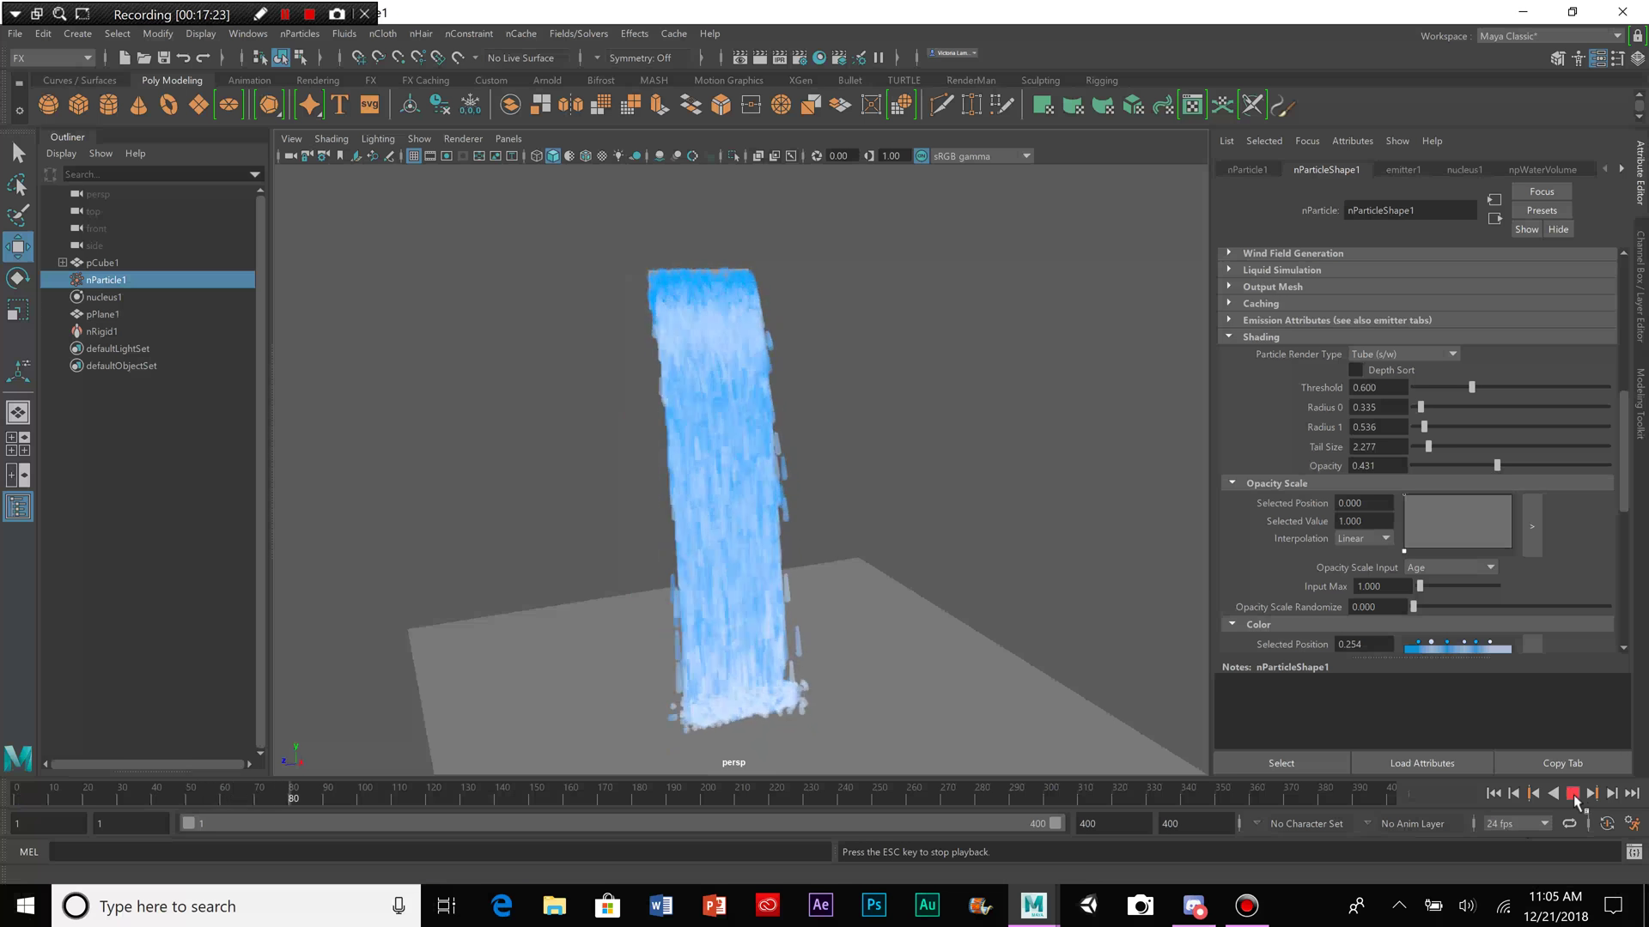
pyautogui.click(1574, 794)
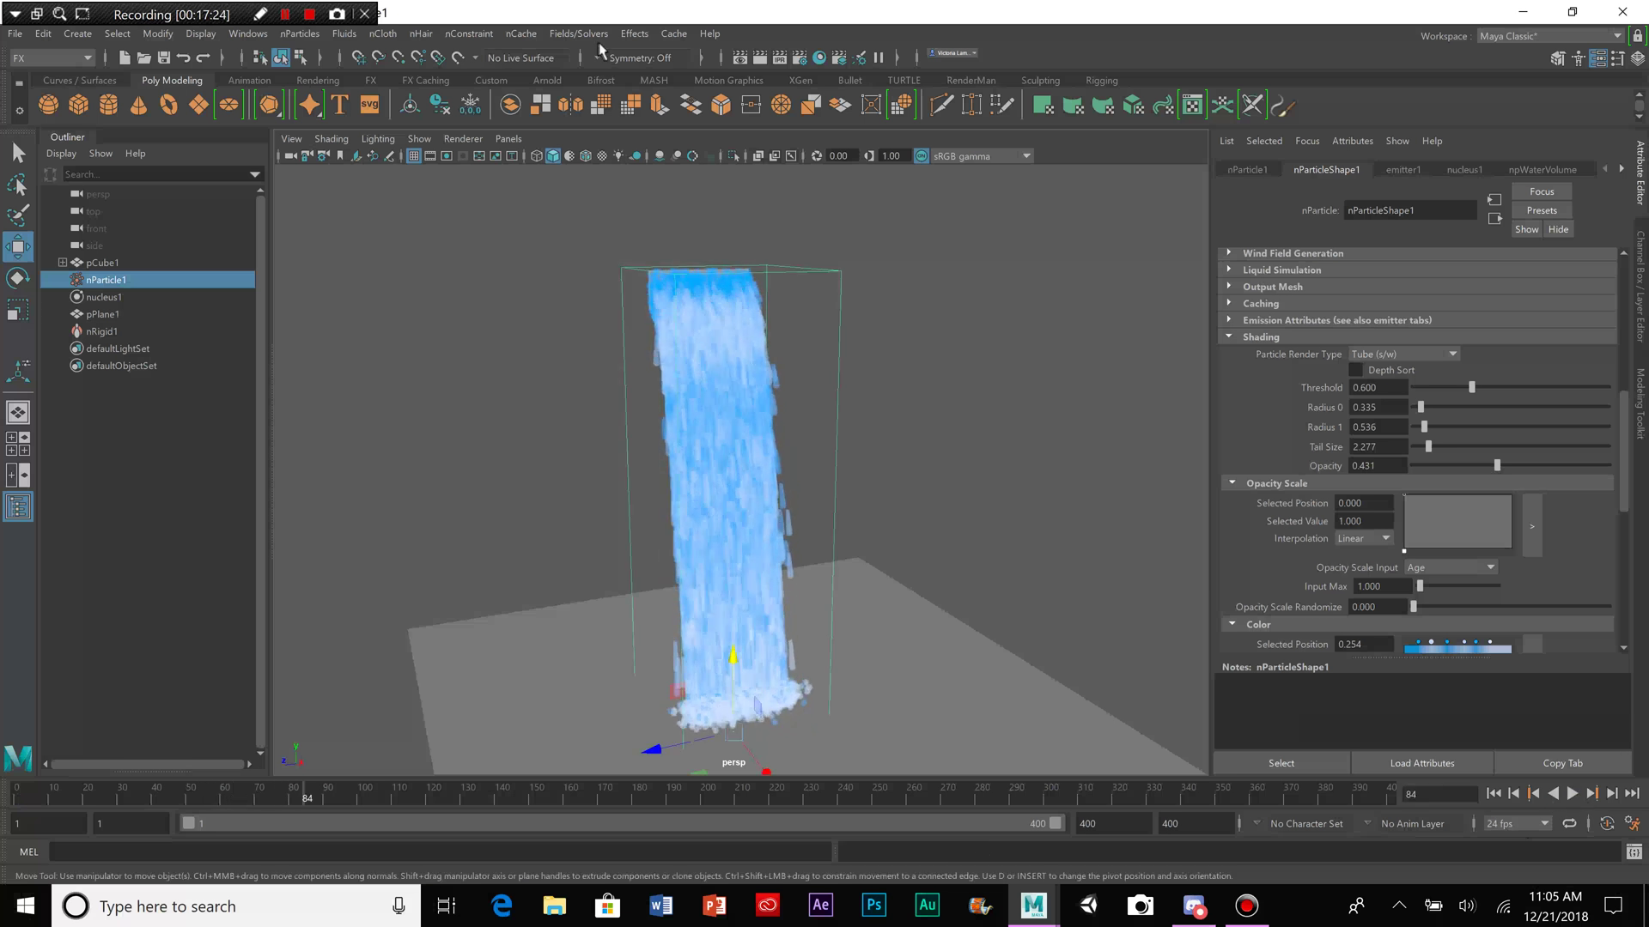
pyautogui.click(760, 60)
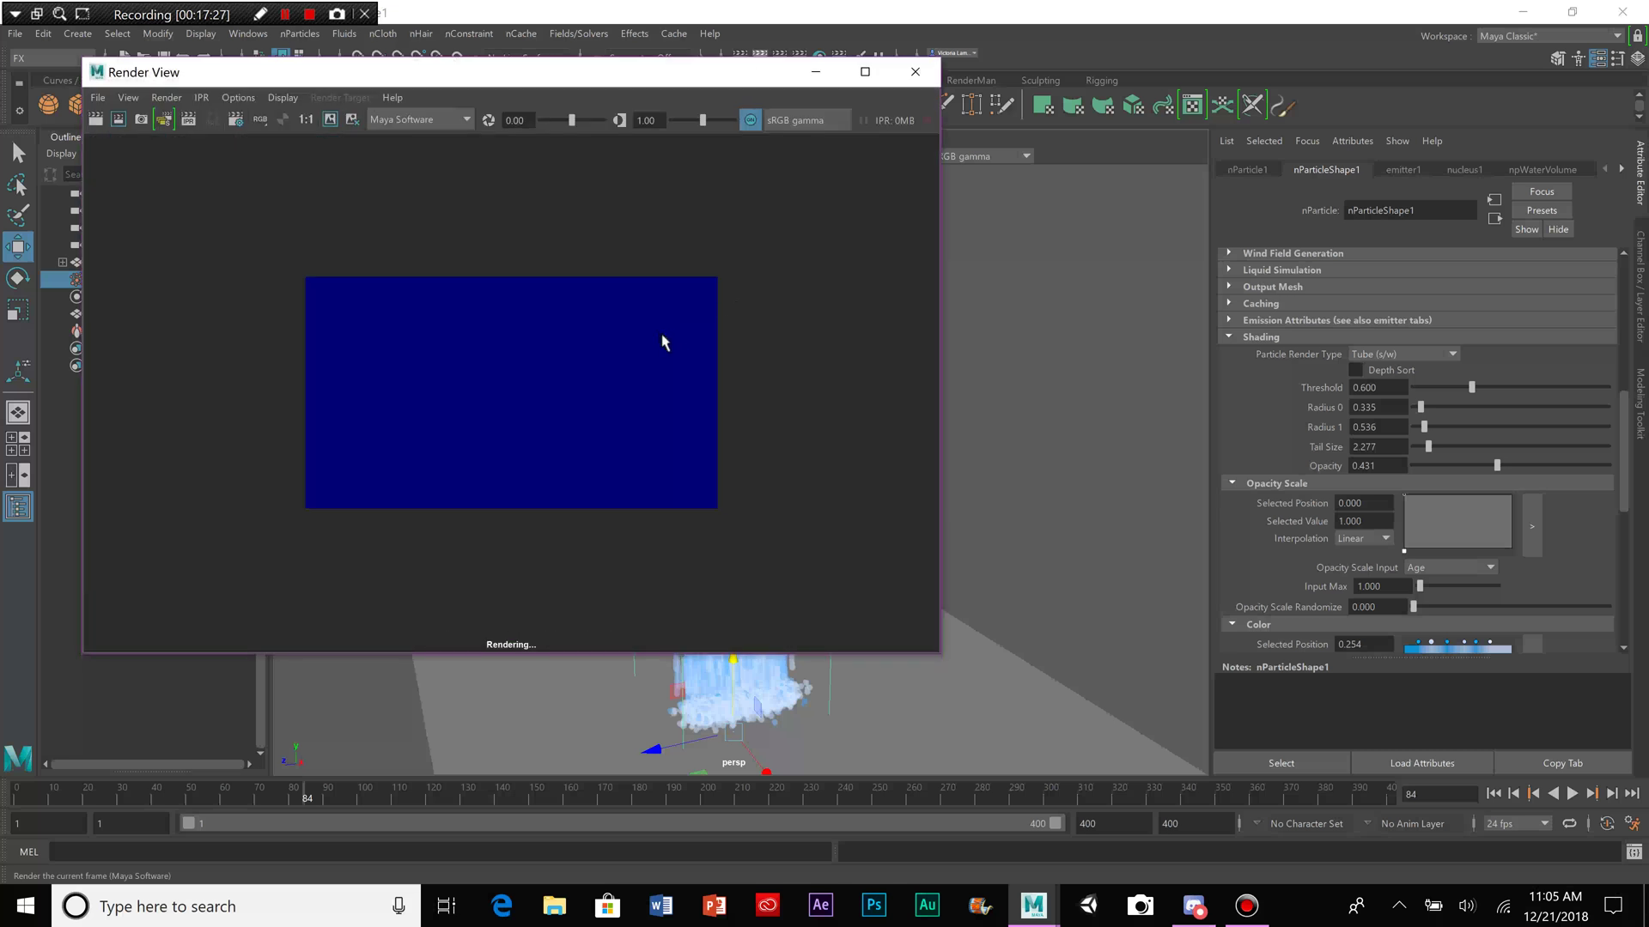
pyautogui.scroll(4, 612, 390)
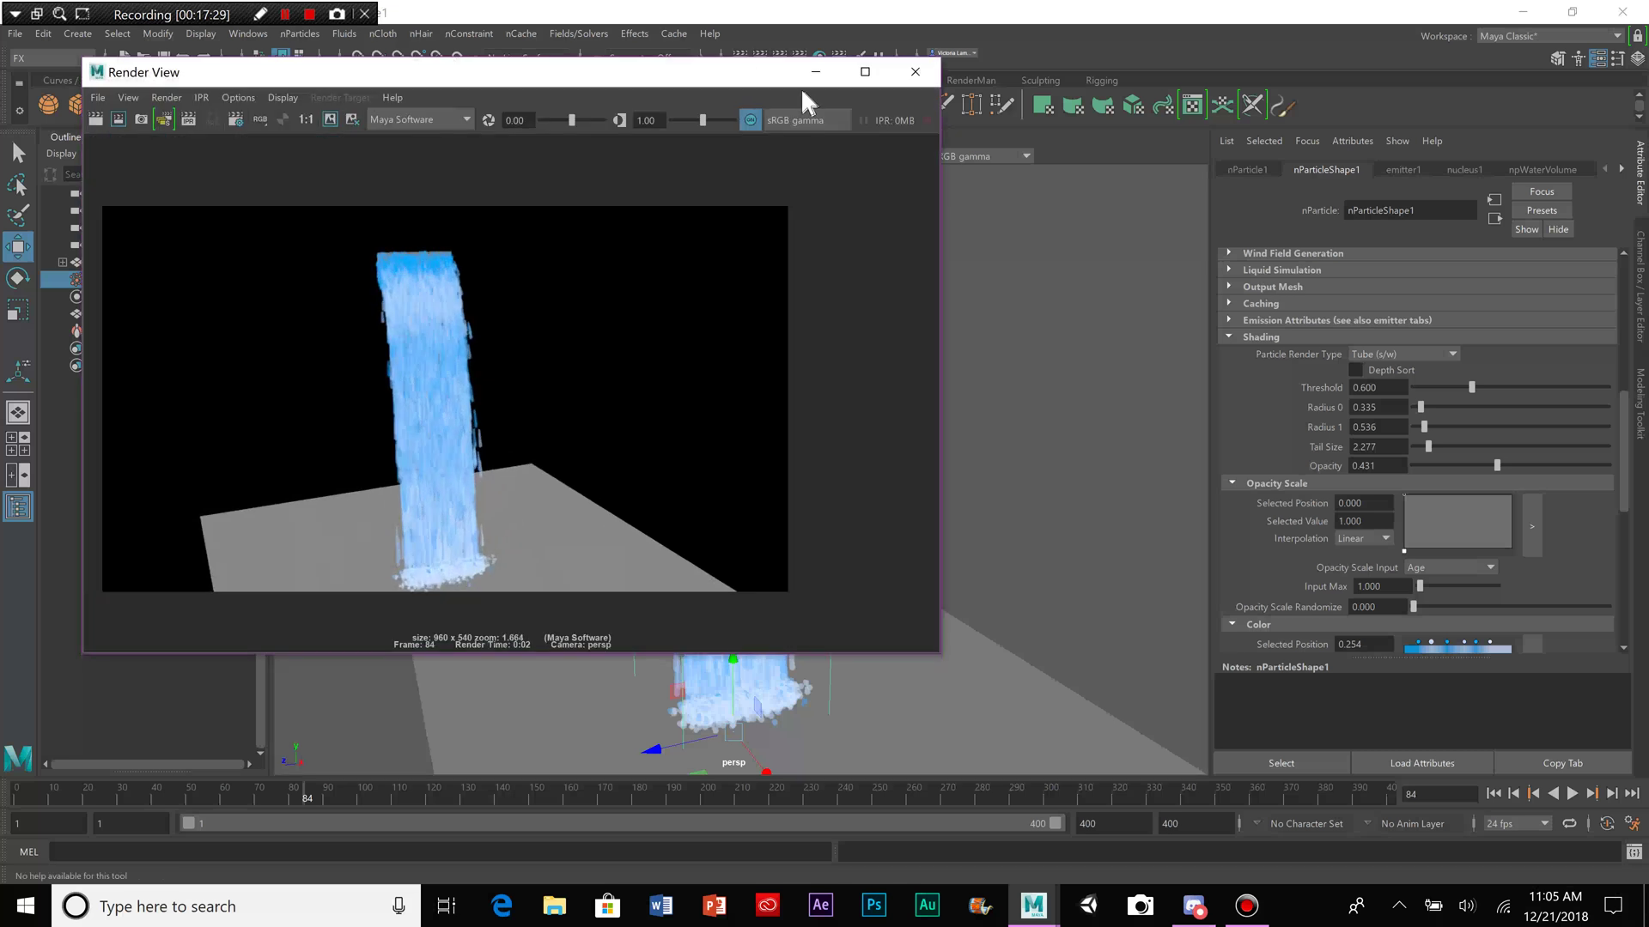
pyautogui.click(752, 120)
pyautogui.scroll(1, 520, 453)
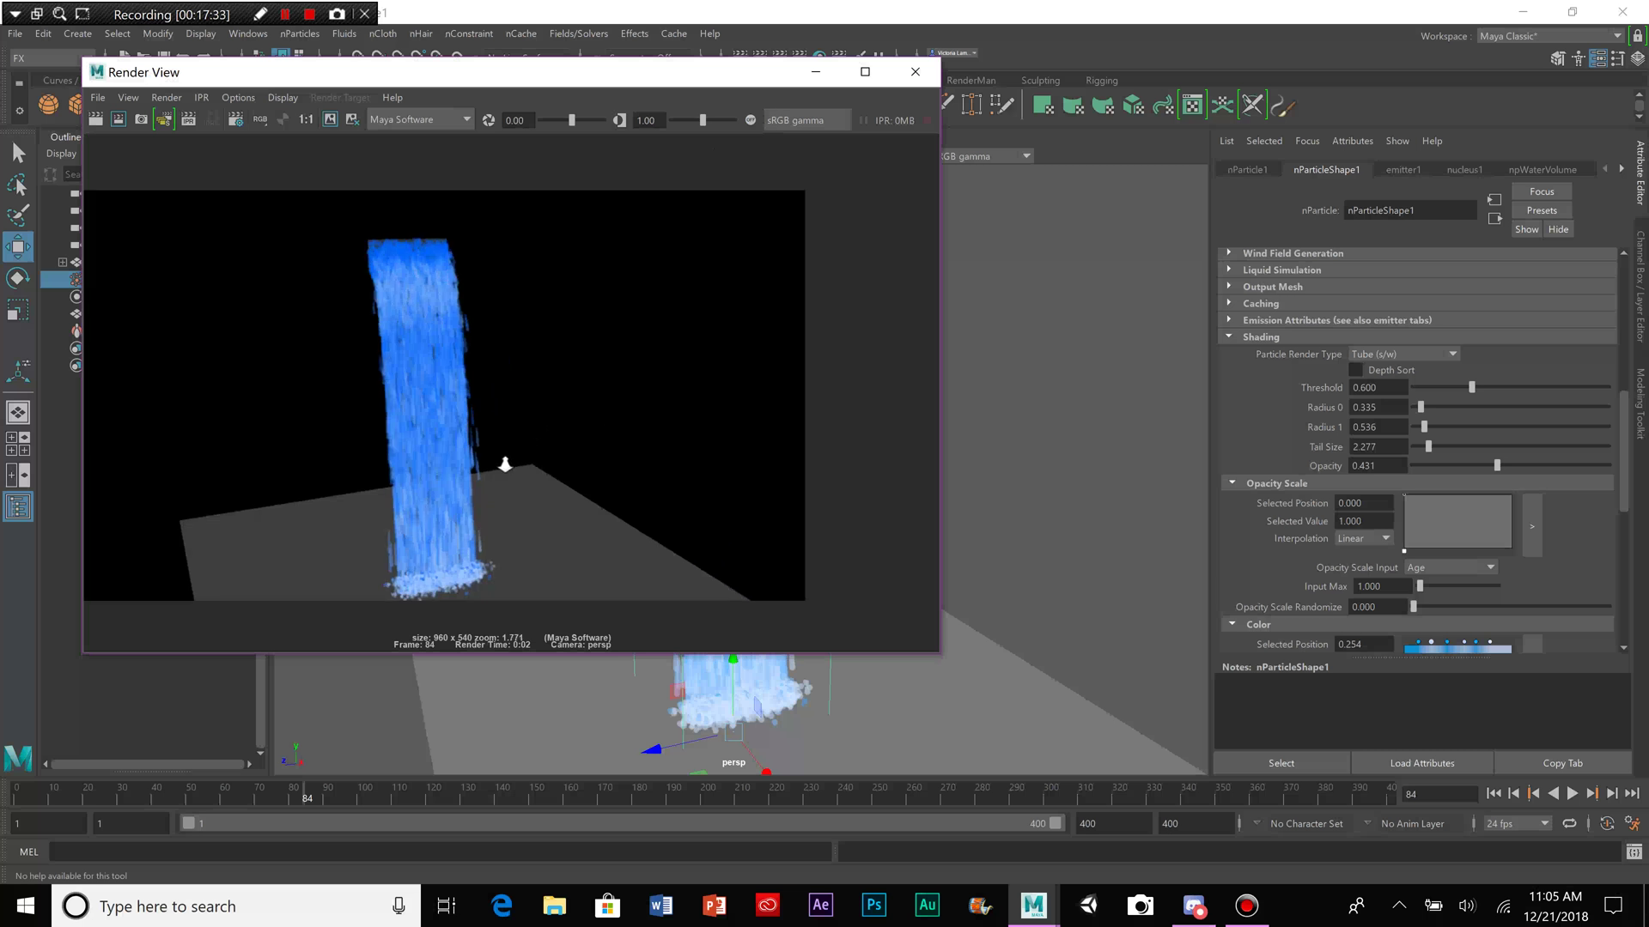
pyautogui.scroll(1, 498, 466)
pyautogui.scroll(-3, 674, 294)
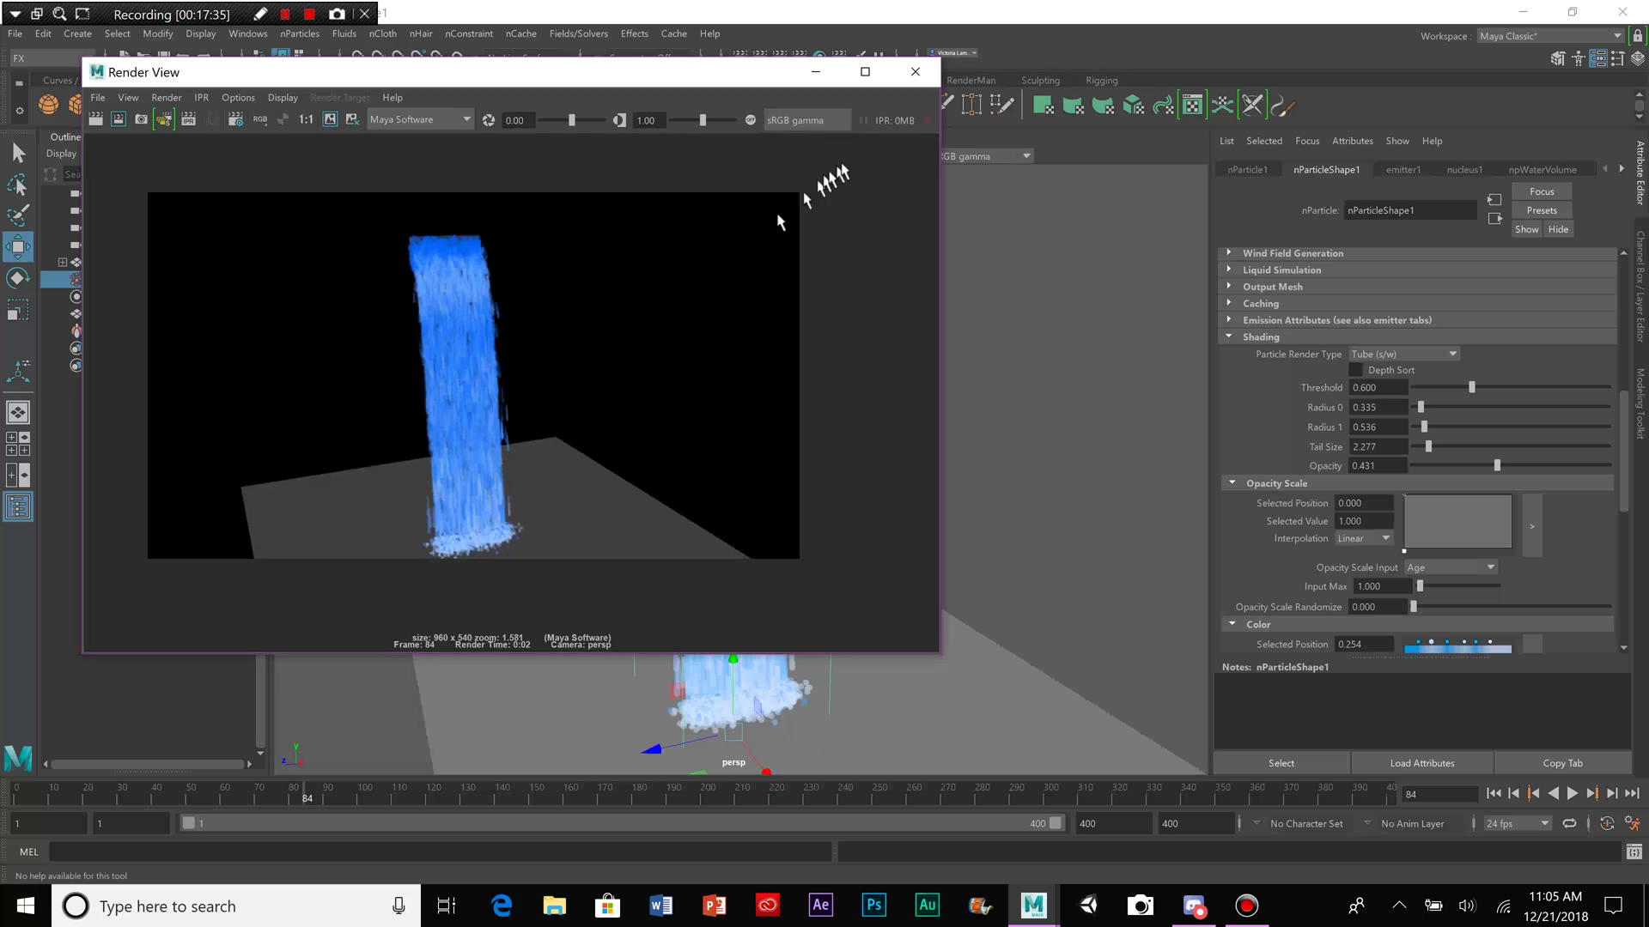
pyautogui.click(916, 72)
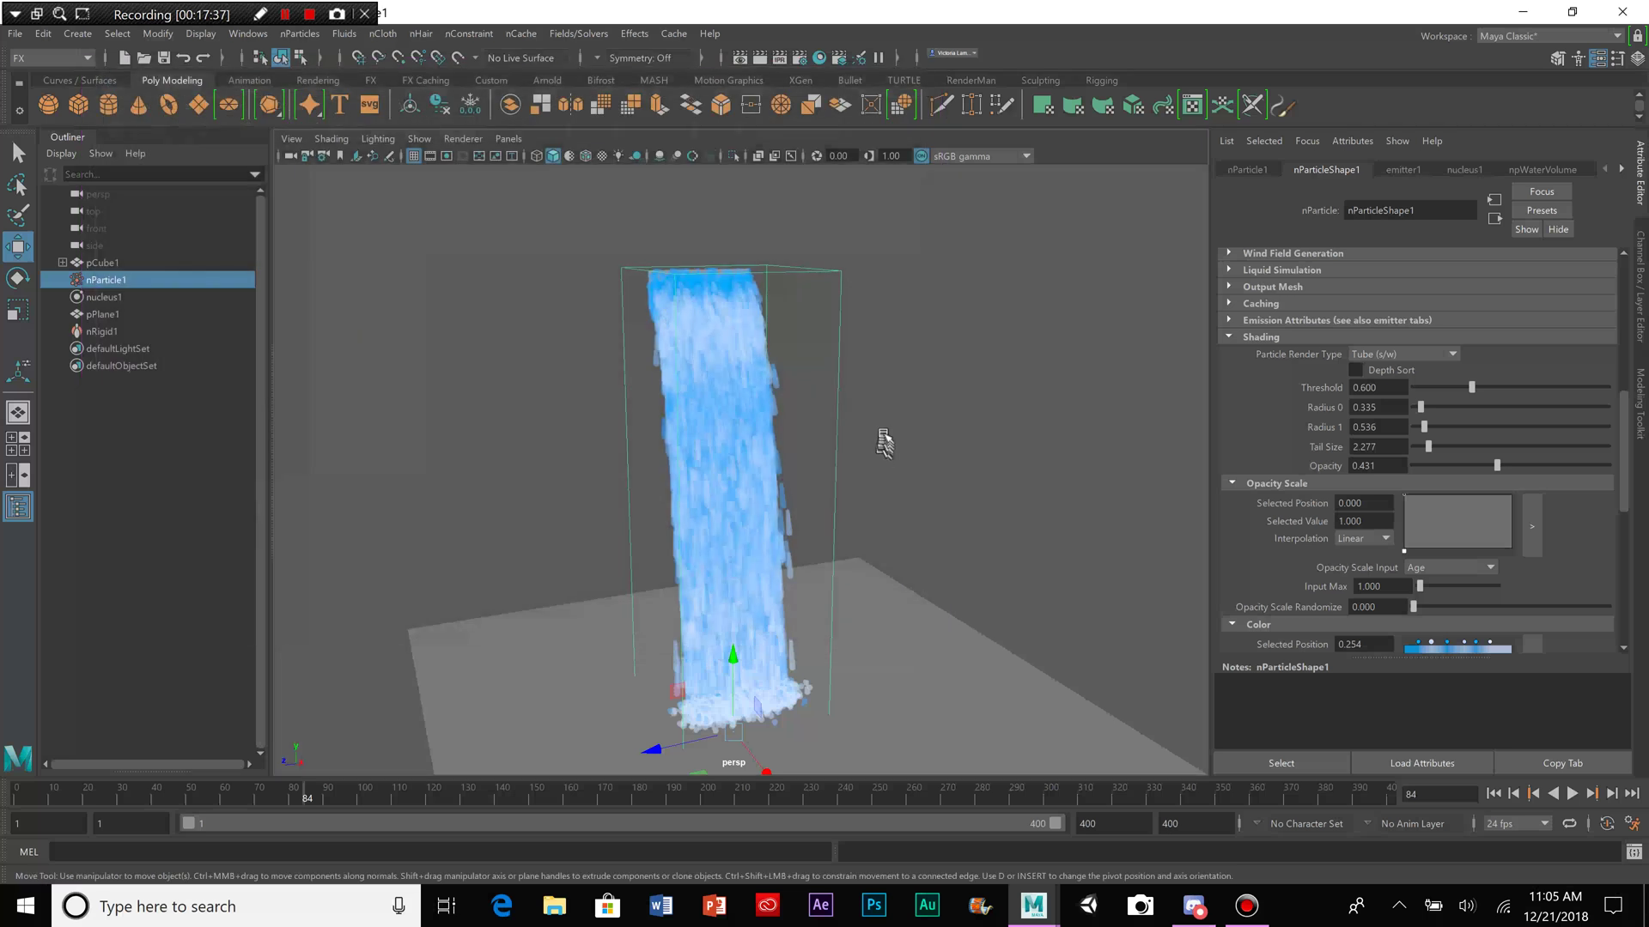
pyautogui.scroll(-2, 902, 429)
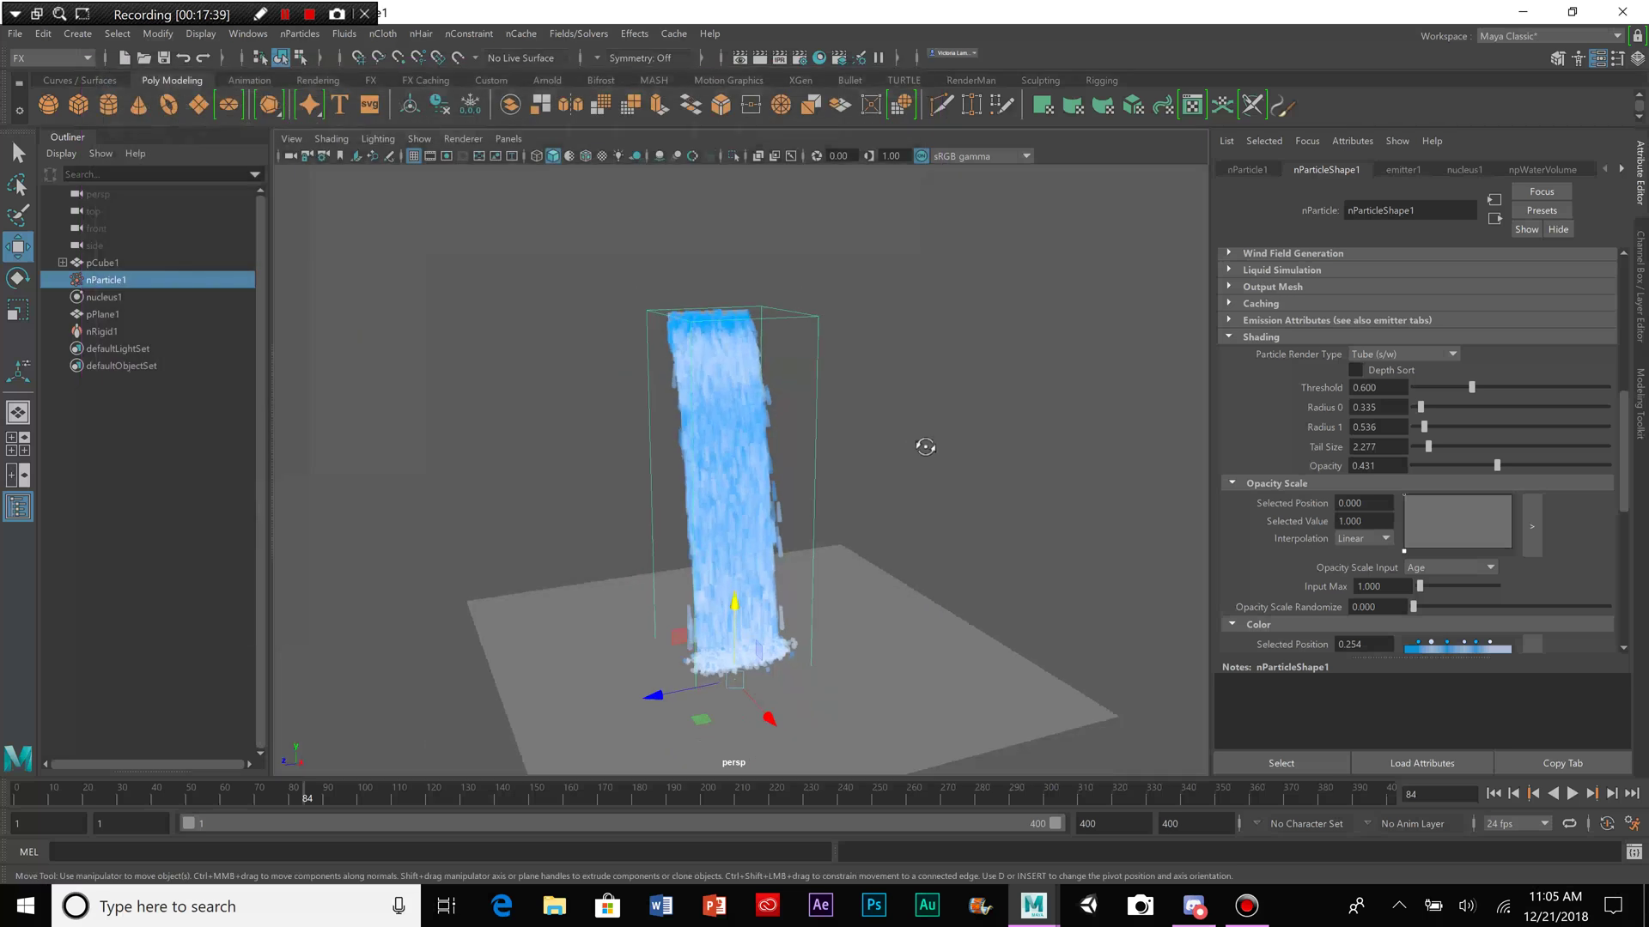
pyautogui.moveTo(925, 446)
pyautogui.keyDown('alt'); pyautogui.mouseDown()
pyautogui.moveTo(824, 442)
pyautogui.moveTo(920, 446)
pyautogui.moveTo(843, 472)
pyautogui.moveTo(872, 481)
pyautogui.moveTo(869, 438)
pyautogui.moveTo(887, 427)
pyautogui.moveTo(883, 453)
pyautogui.moveTo(866, 448)
pyautogui.moveTo(900, 444)
pyautogui.mouseUp(); pyautogui.keyUp('alt')
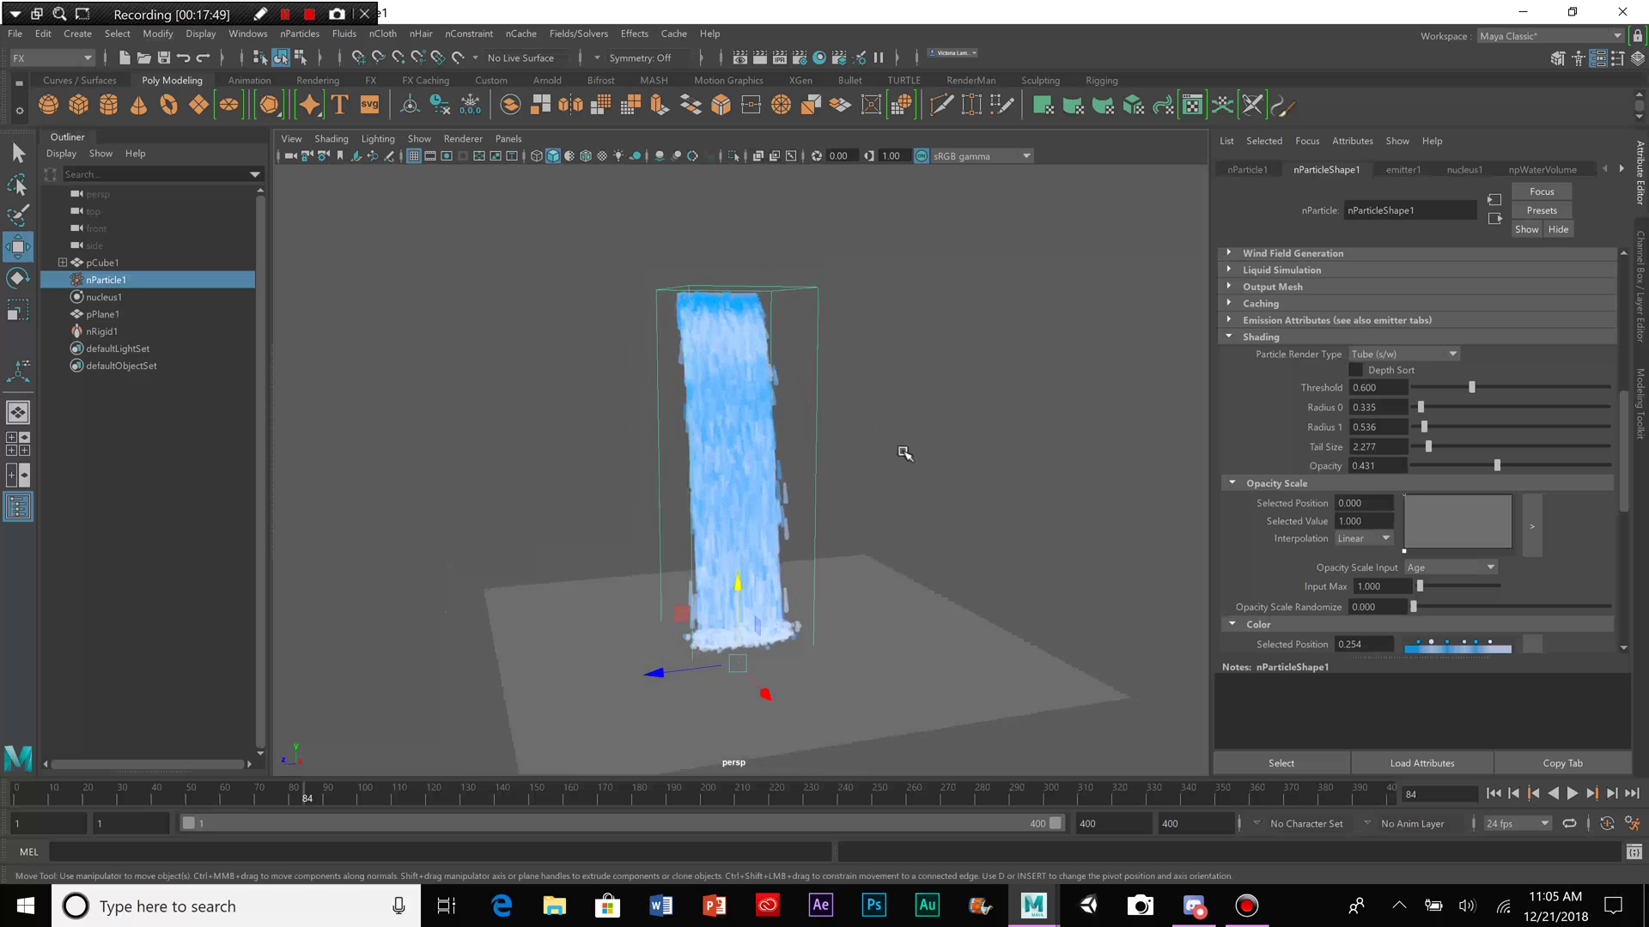